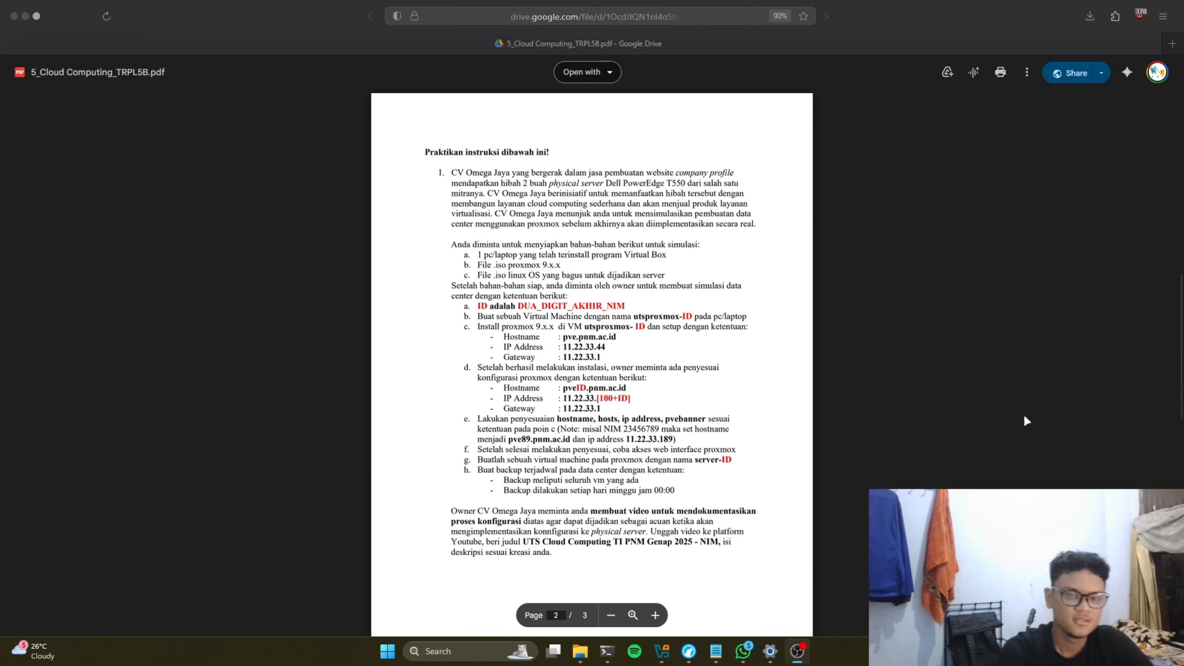
Step: Place VirtualBox Manager beside the assignment PDF and highlight the name utsproxmox-ID
click(654, 651)
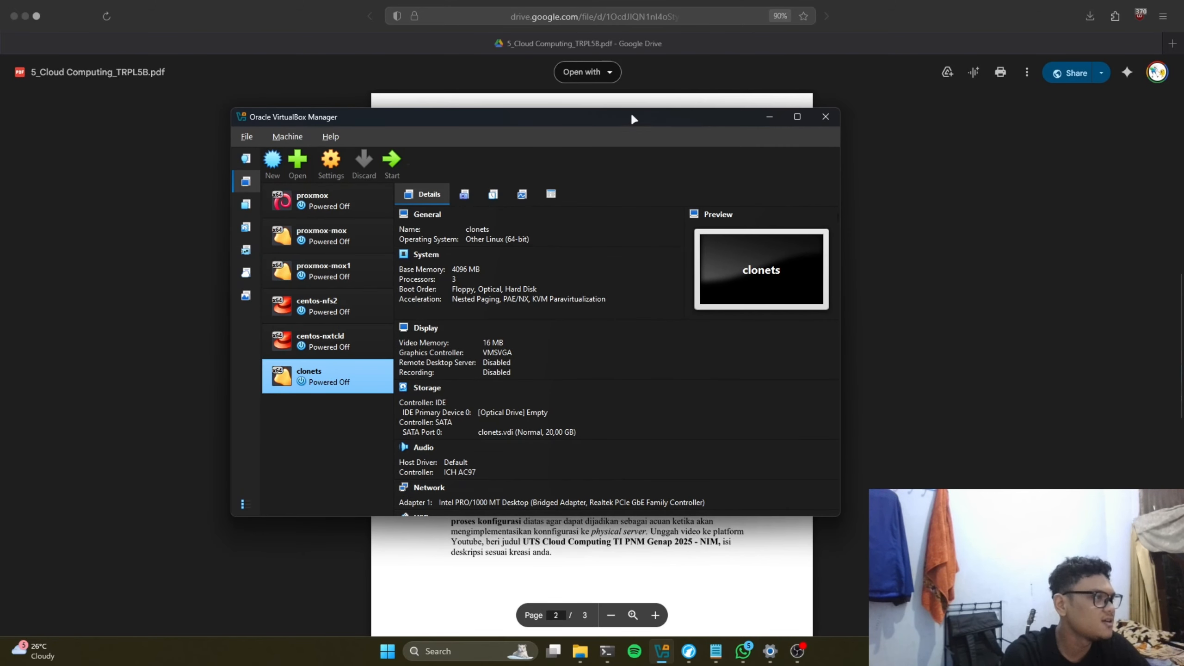
drag(632, 117, 566, 447)
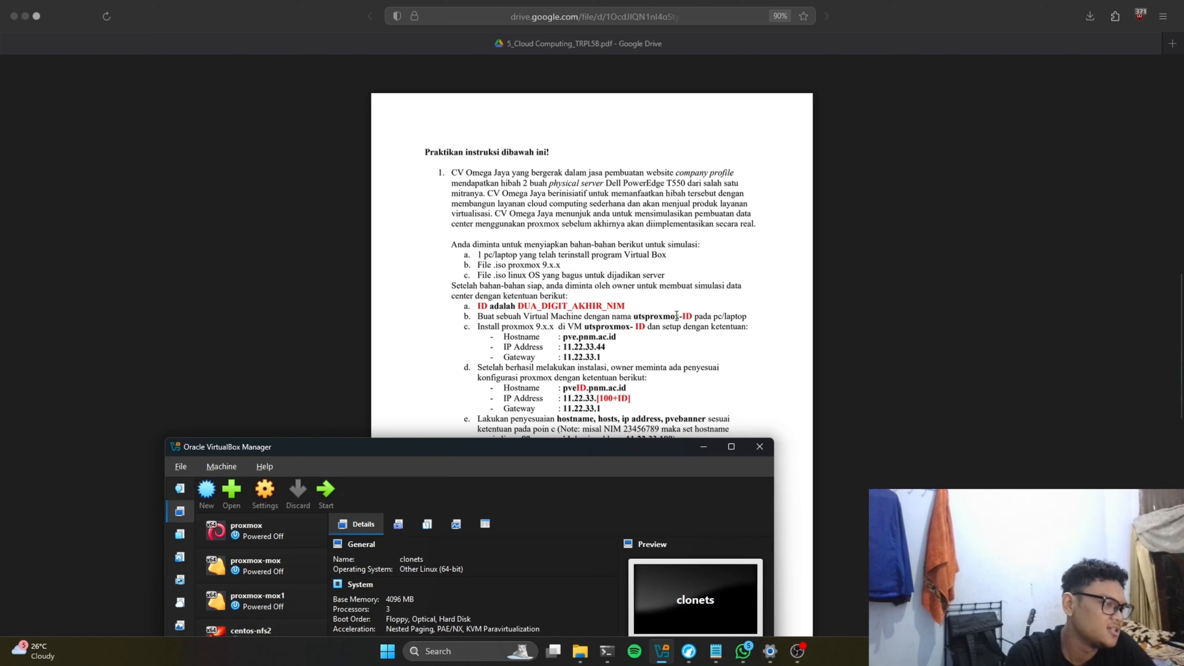
click(680, 316)
drag(633, 317, 692, 316)
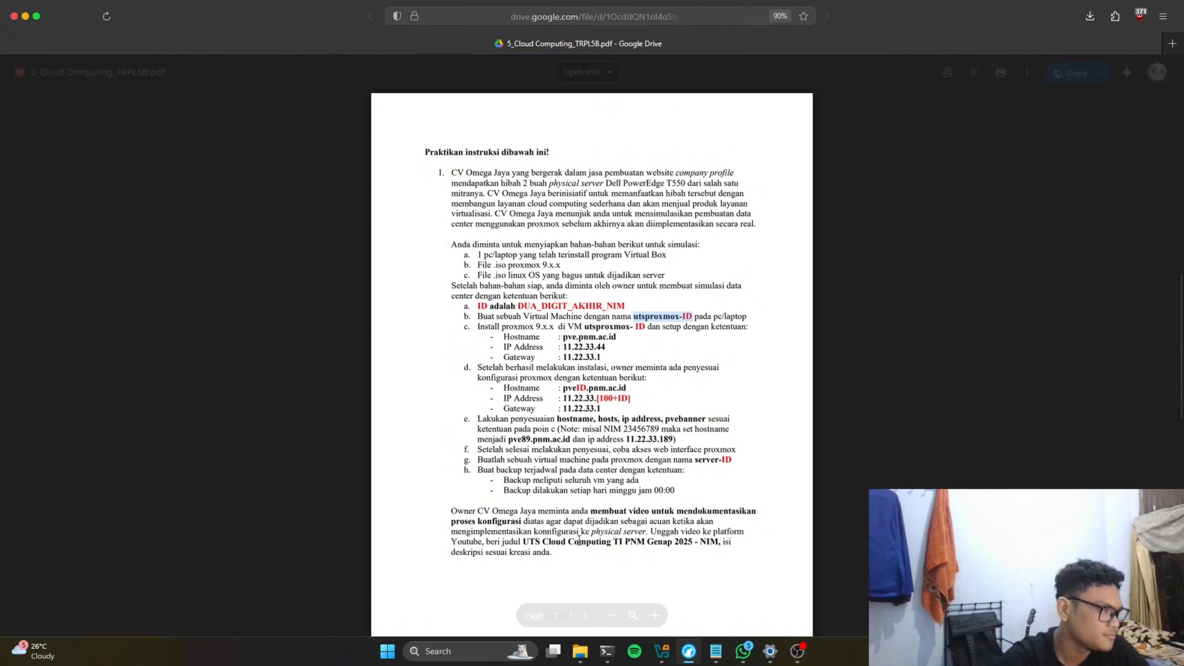
click(661, 652)
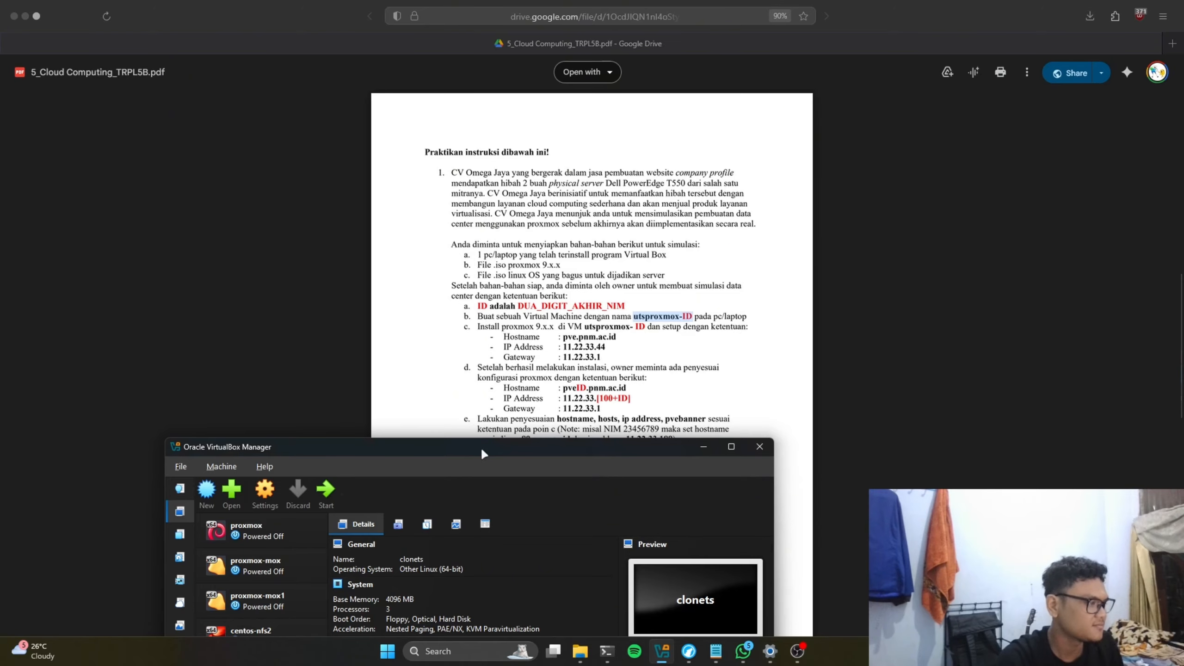
drag(482, 451, 632, 303)
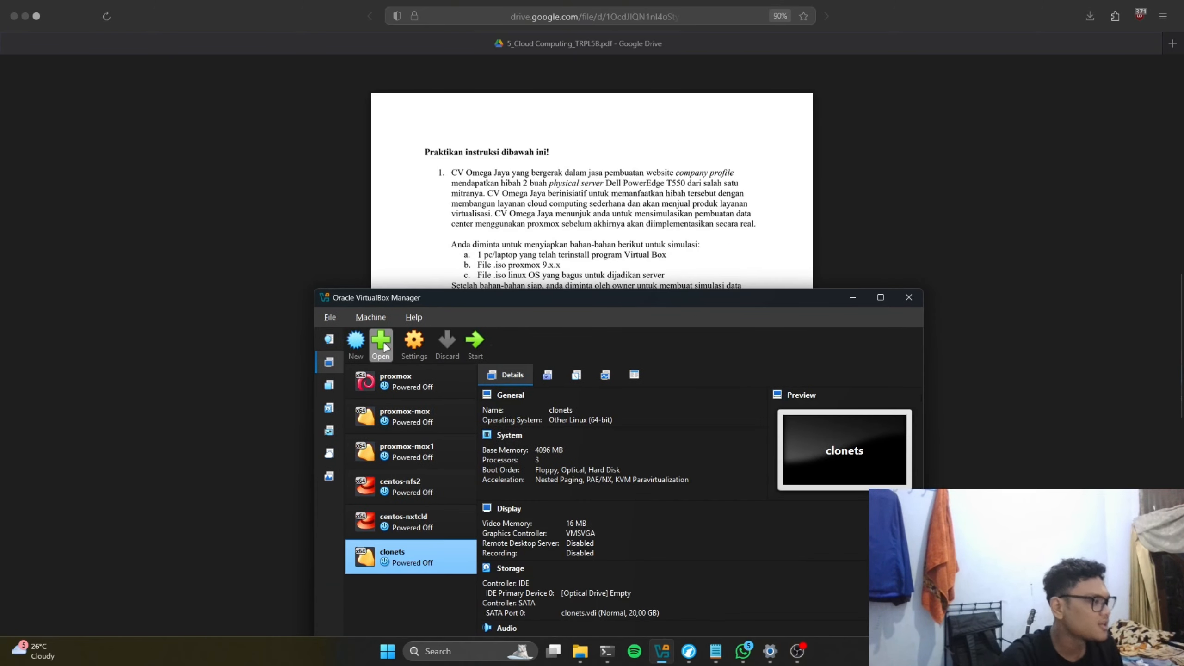
Step: Name the new VM utsproxmox-45, using proxmox-ve_9.0-1.iso as Linux/Debian
click(355, 341)
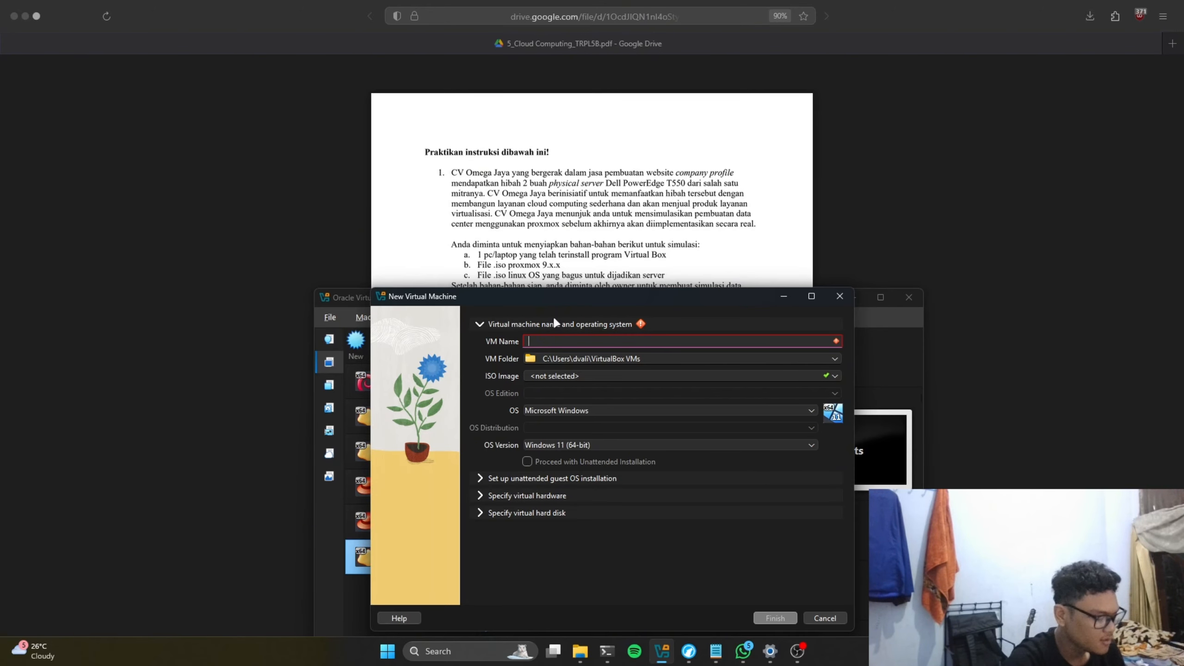
text(utsproxmox-45)
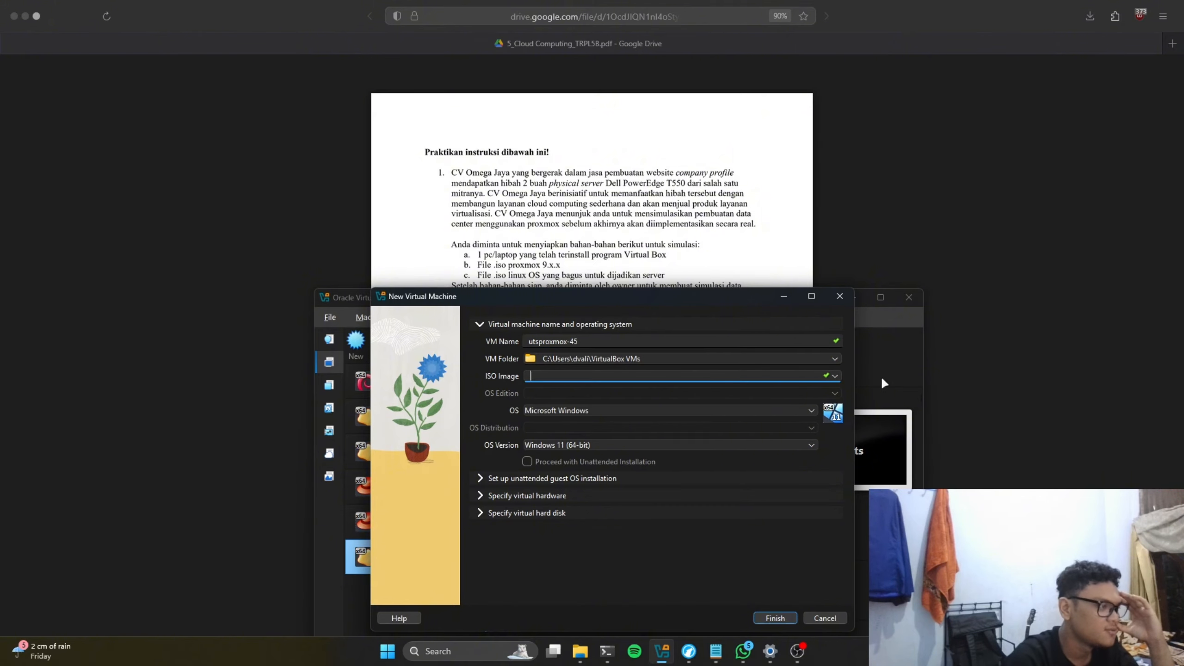
click(835, 375)
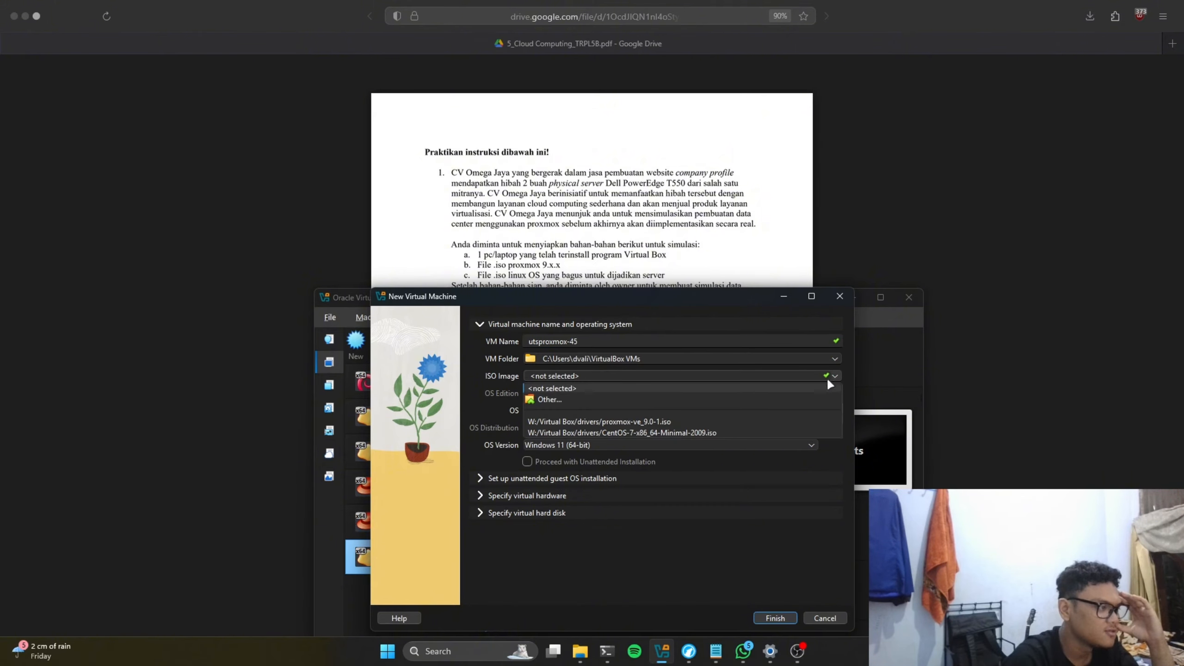
click(741, 424)
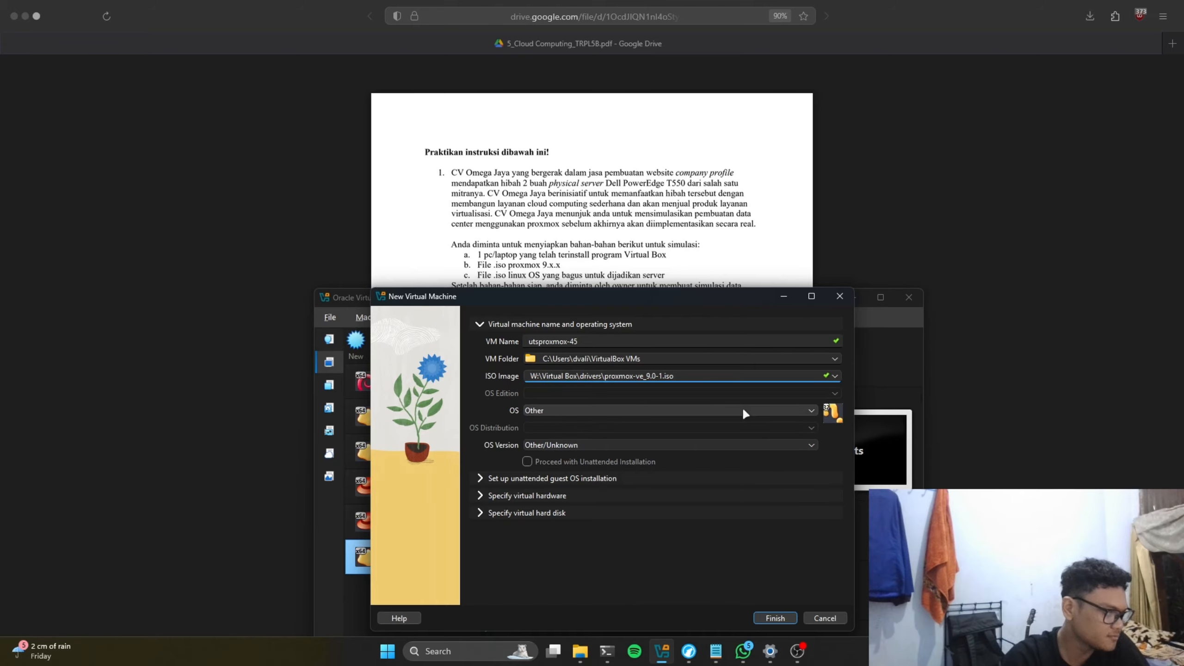
click(745, 412)
click(640, 432)
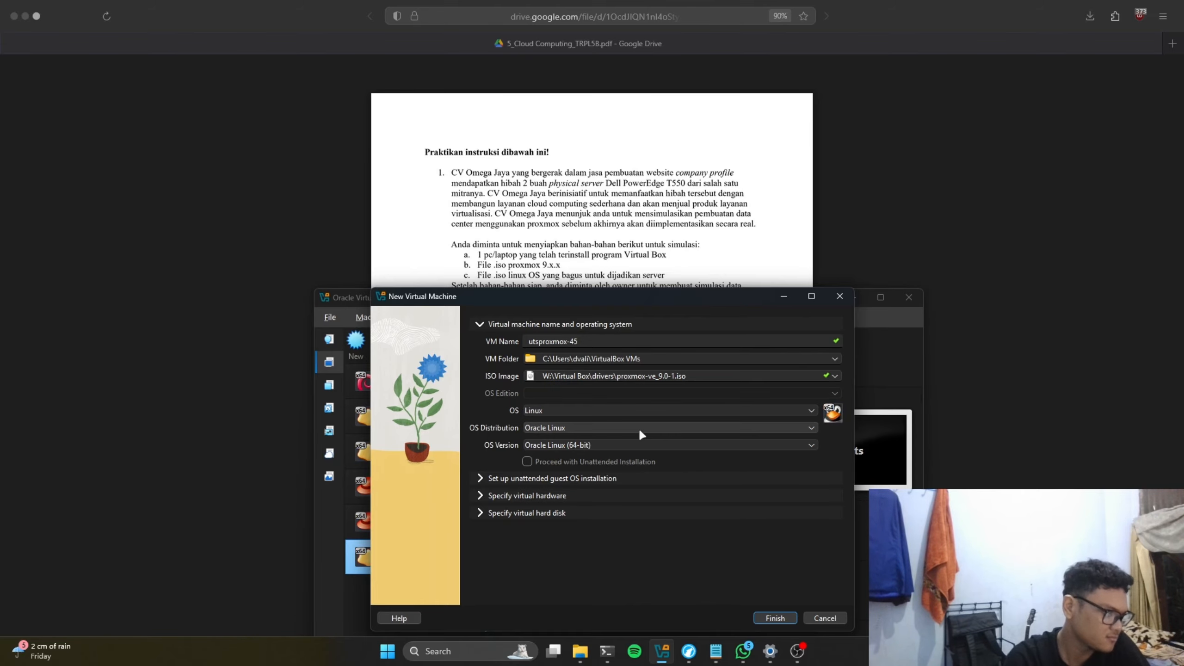
click(677, 427)
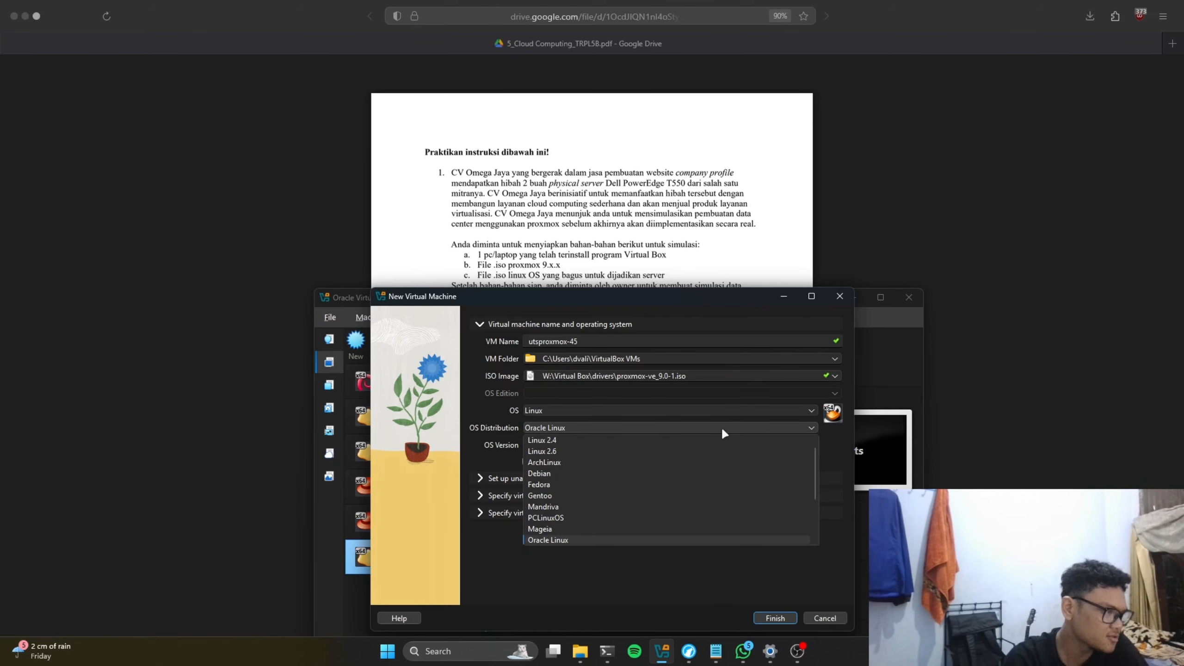
click(632, 474)
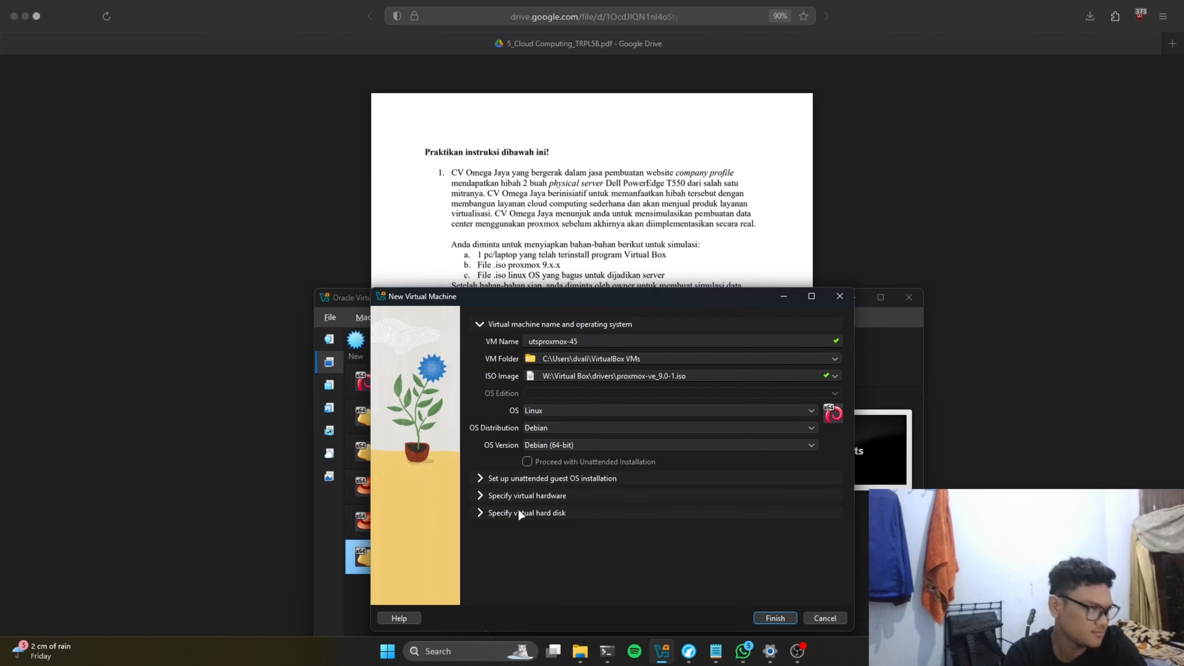
Step: Give the VM 2 CPUs, keep the 20 GB disk, and finish creating it
click(483, 495)
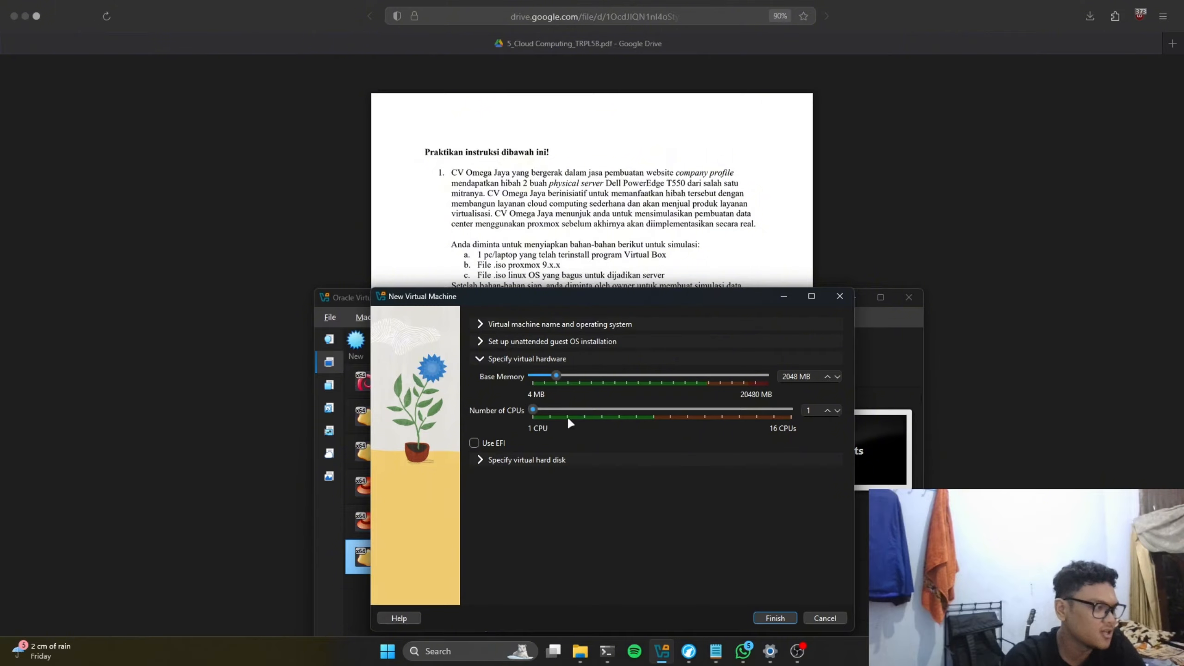
click(827, 409)
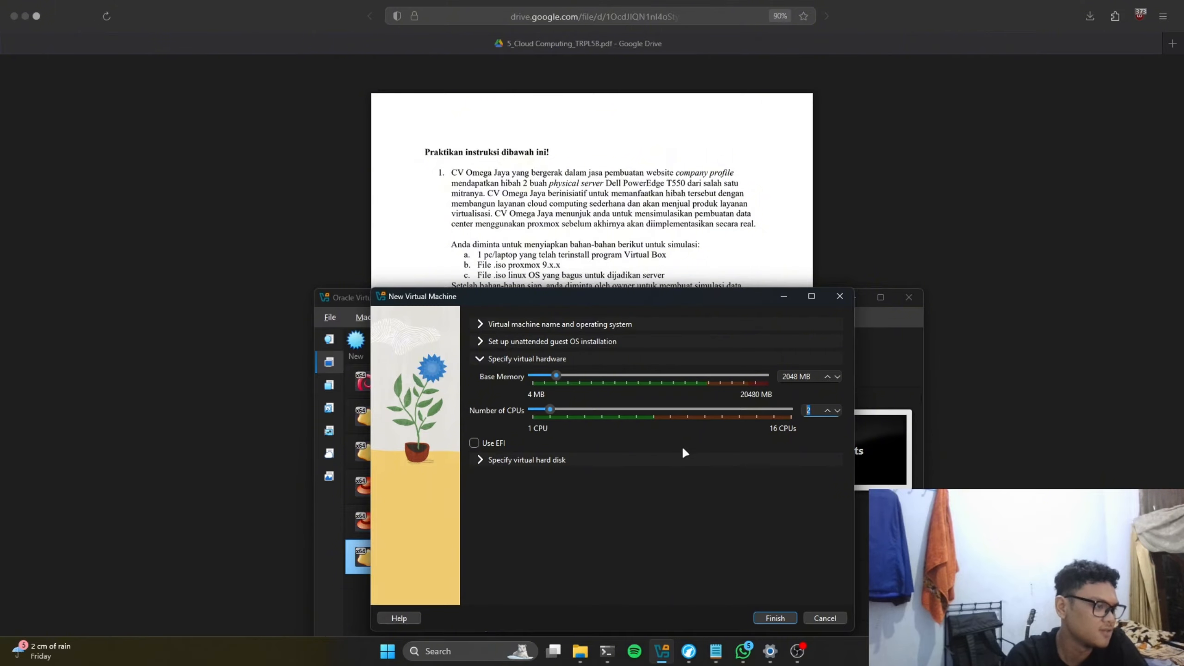
click(479, 460)
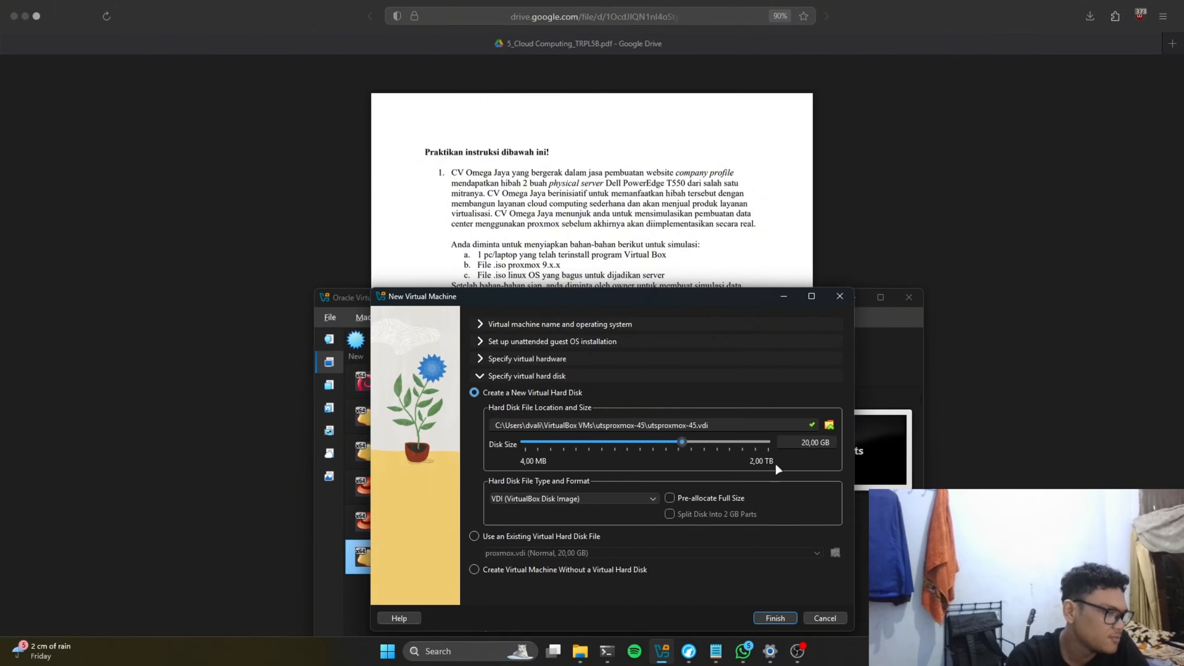
click(776, 618)
Step: Attach utsproxmox-45's network adapter to Bridged Adapter (Realtek PCIe GbE) instead of NAT
scroll(540, 546, down, 2)
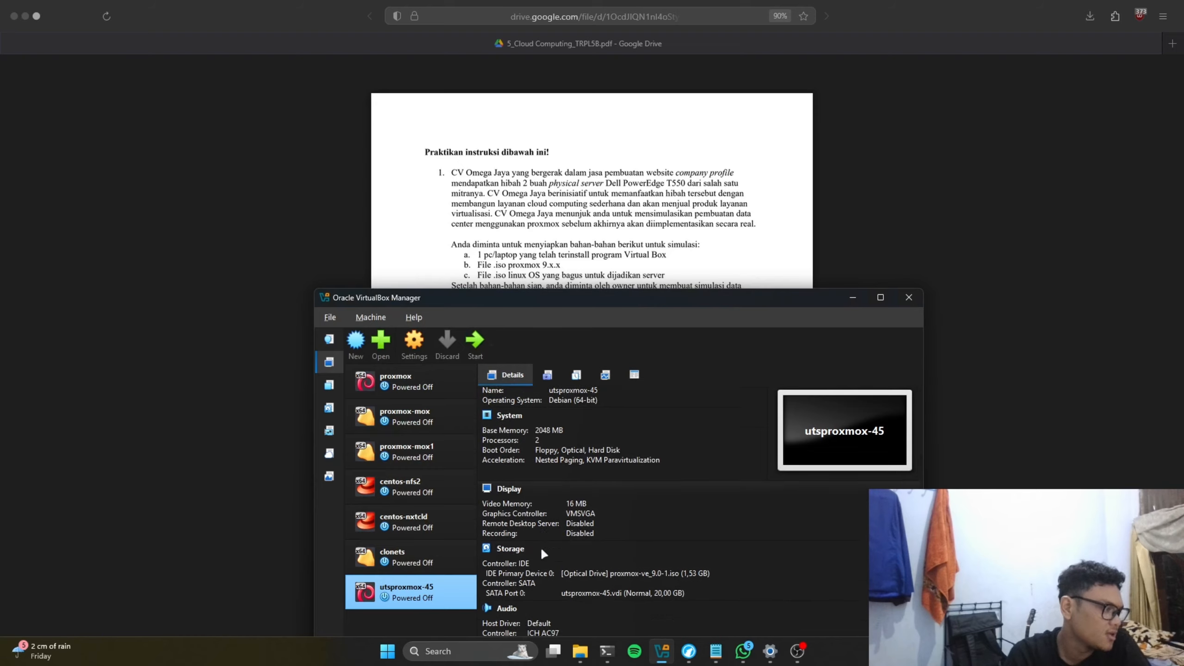
drag(603, 298, 638, 239)
right_click(429, 530)
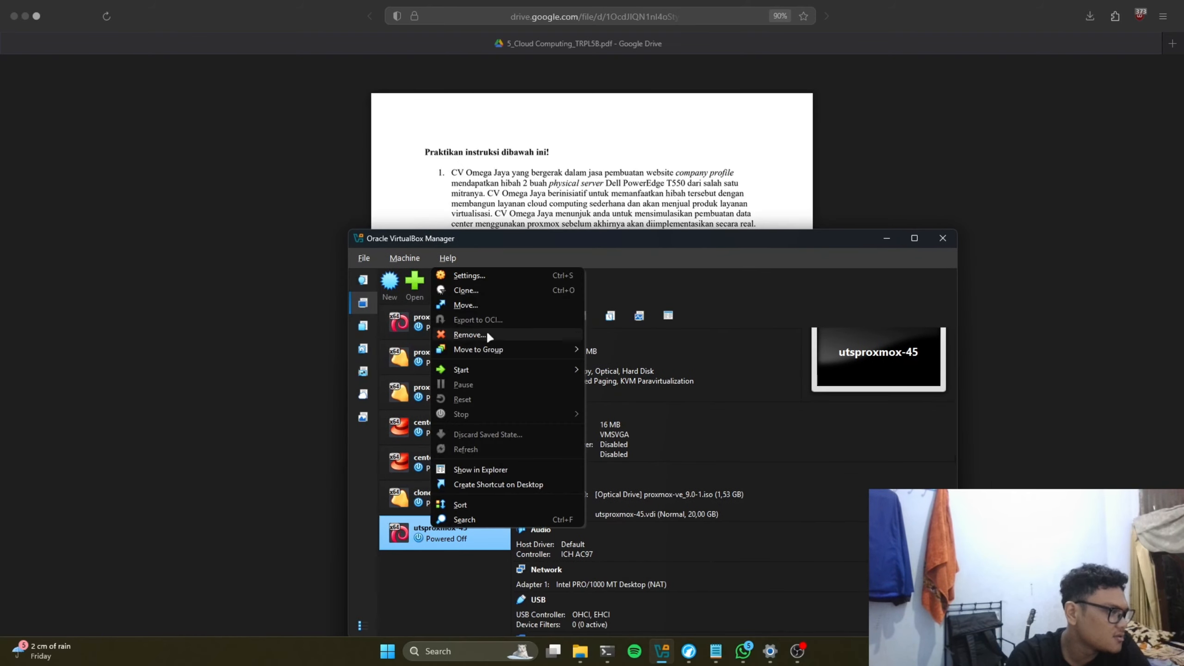
click(505, 277)
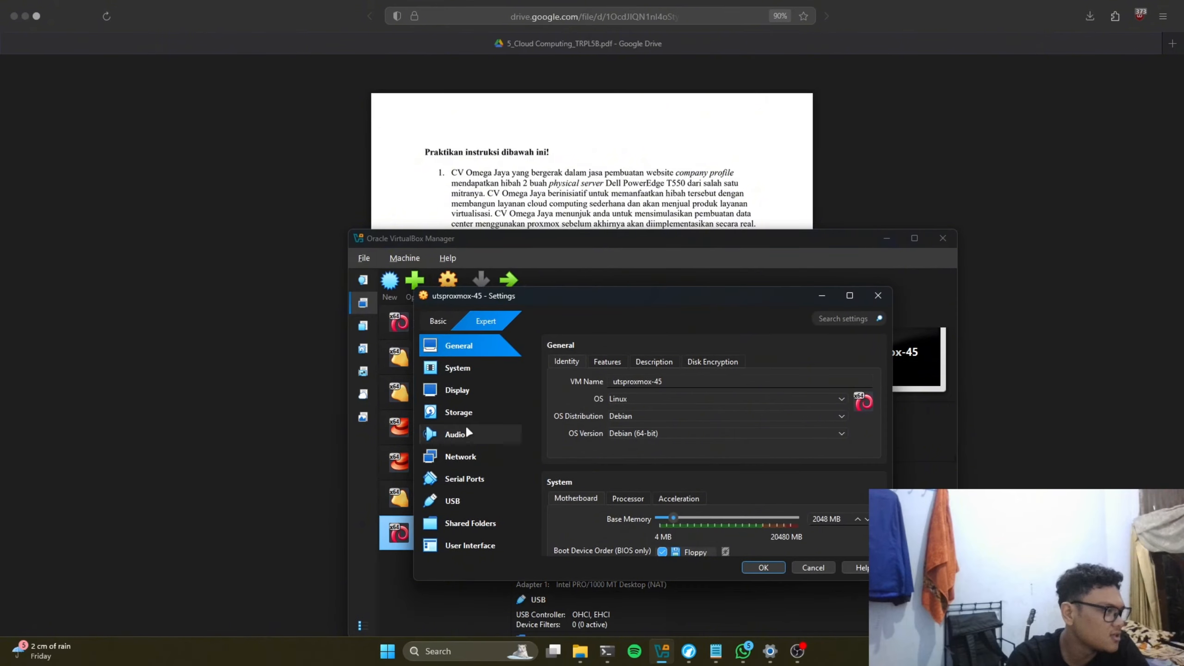
click(460, 456)
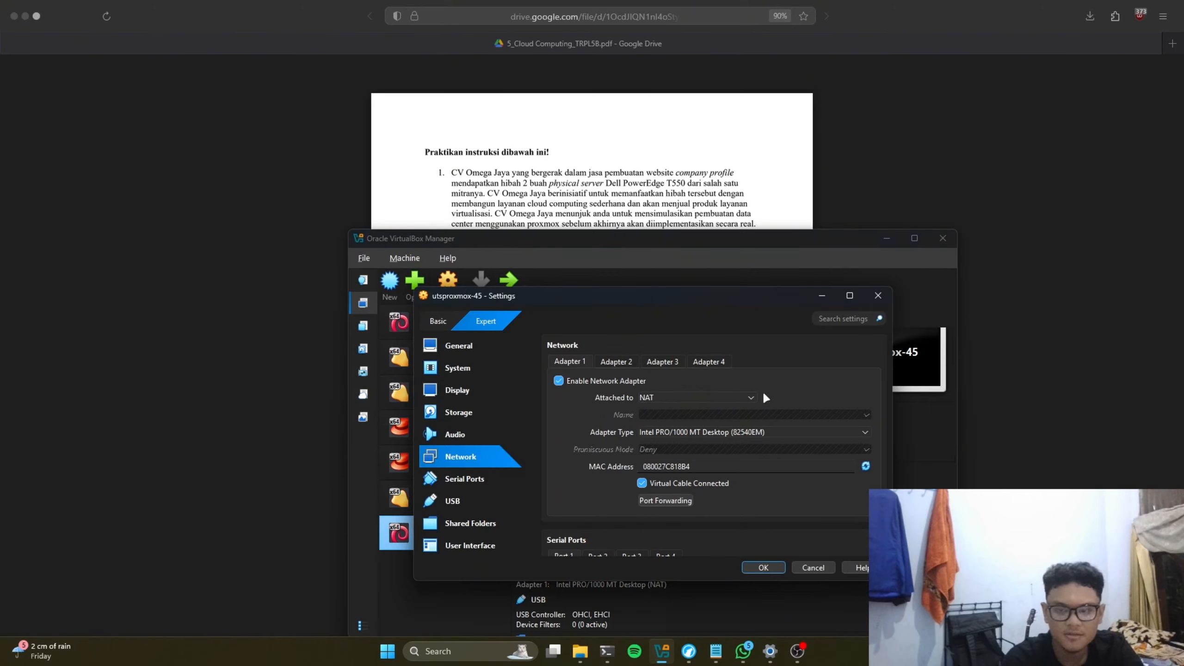
click(685, 402)
click(698, 421)
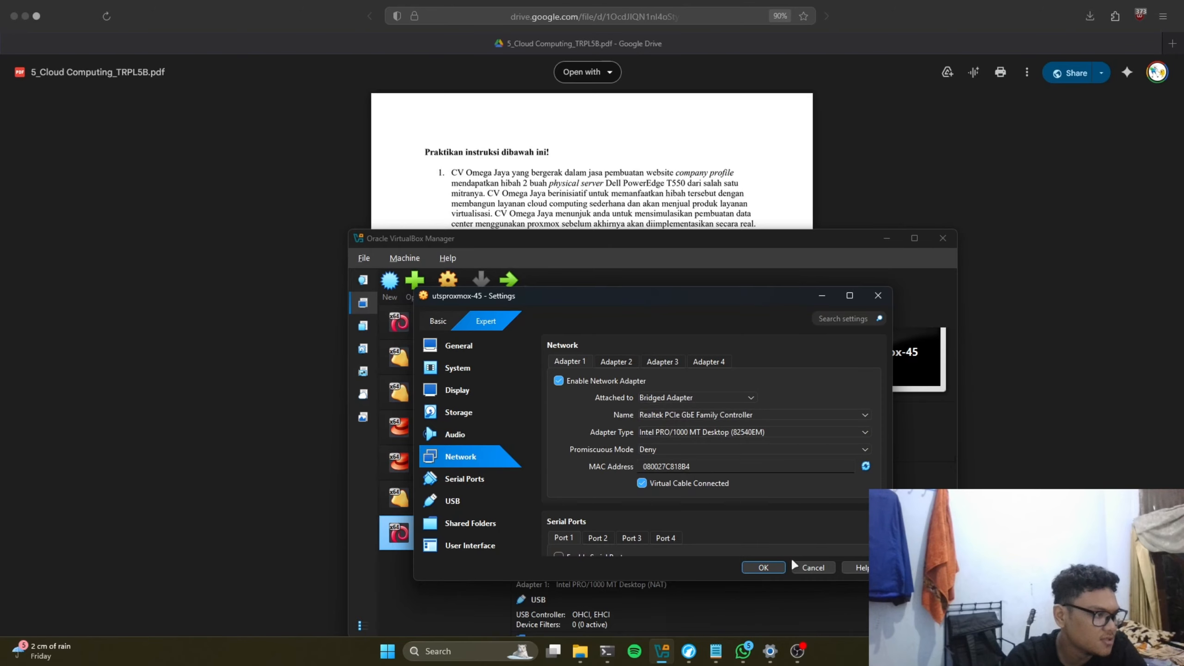
click(761, 567)
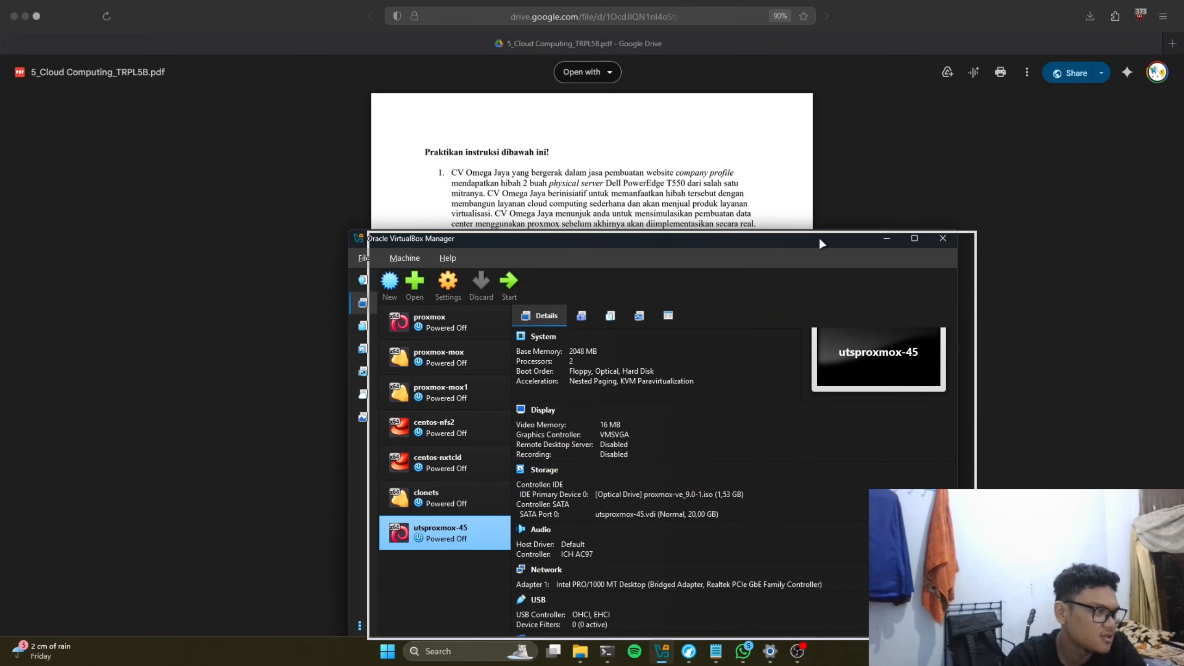
drag(819, 237, 837, 238)
click(770, 650)
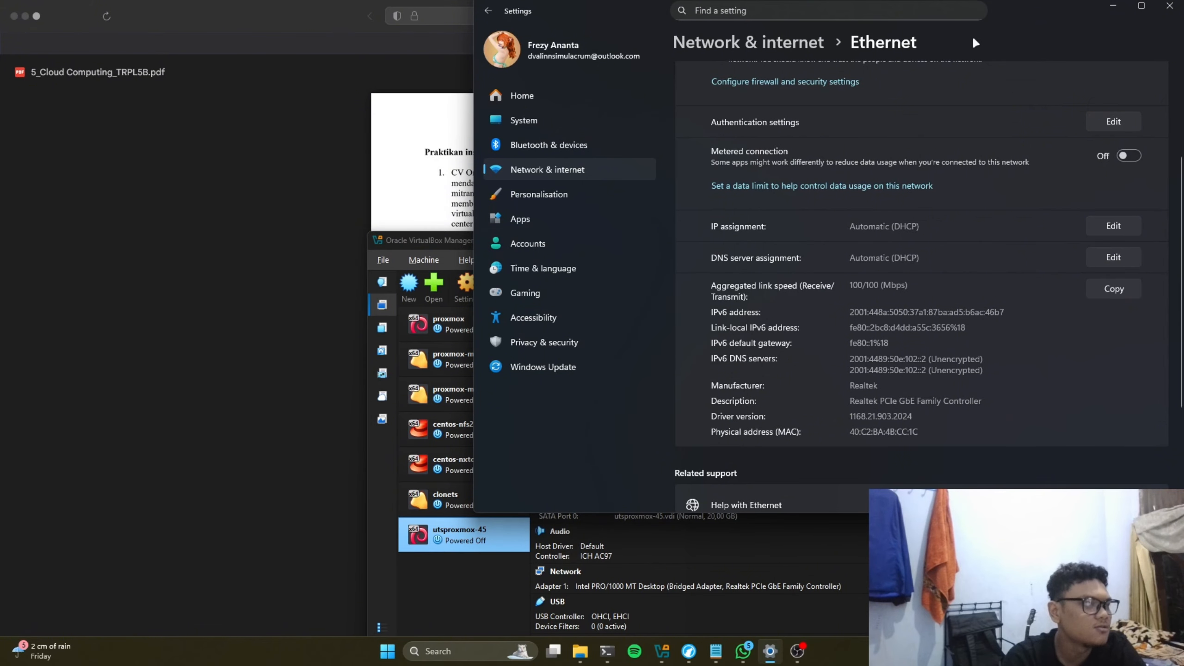
Step: Switch the Ethernet IP assignment to manual IPv4 with address 11.22.33.44
drag(1024, 6, 788, 112)
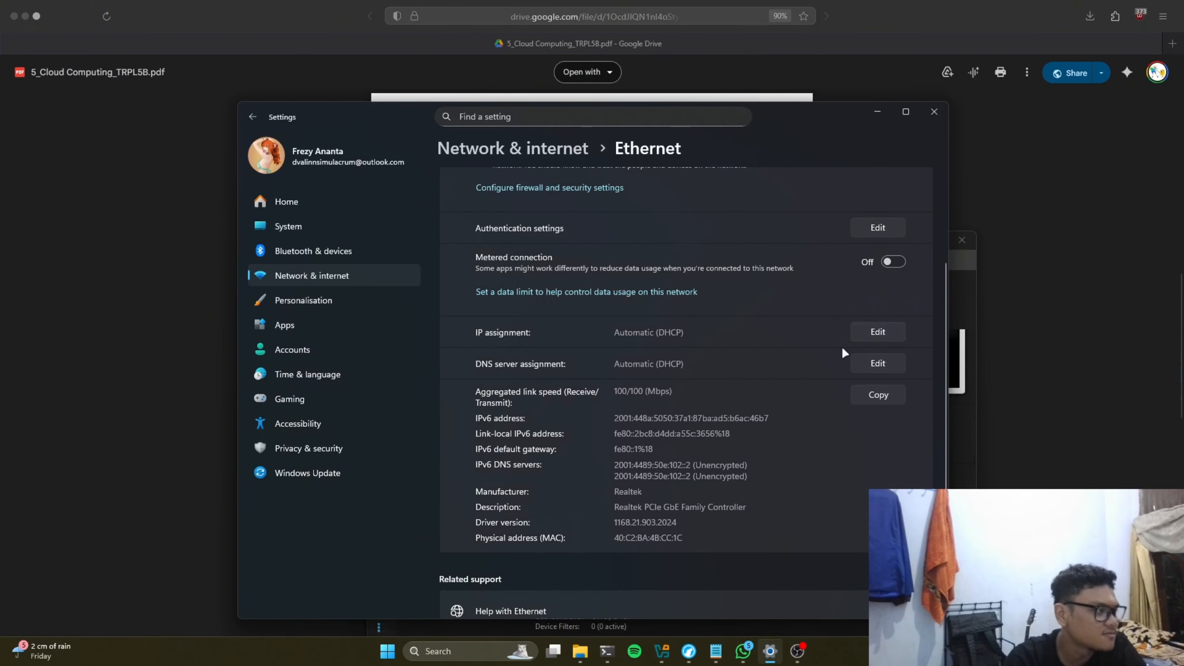
scroll(844, 353, up, 3)
scroll(849, 391, down, 3)
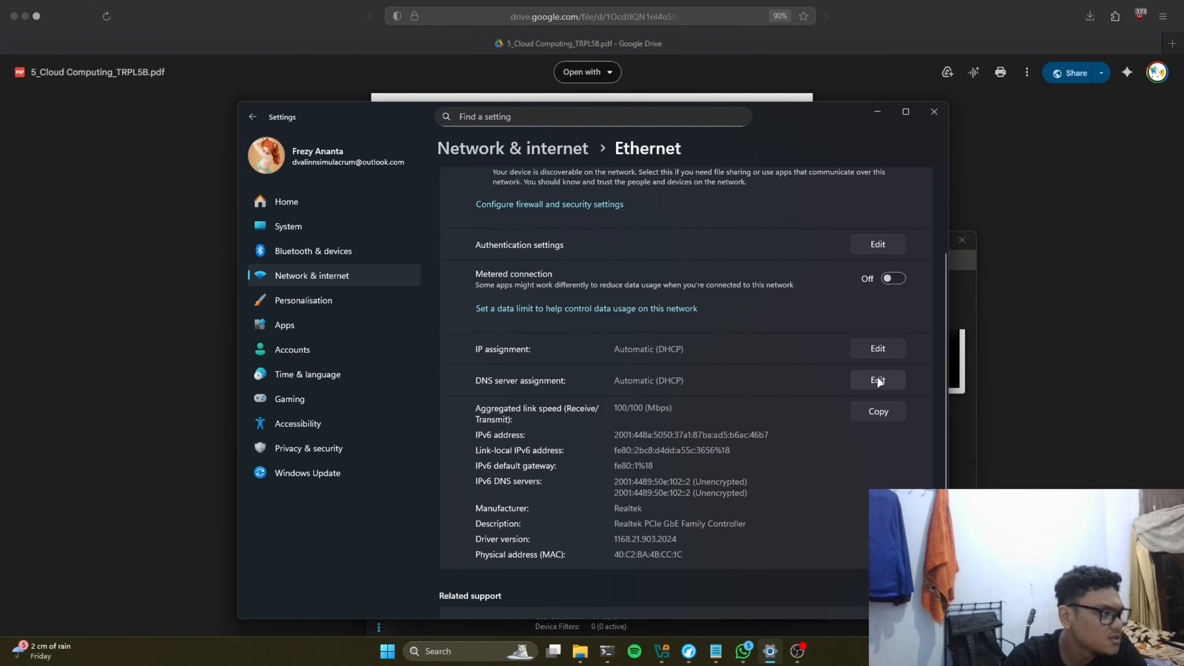
click(878, 345)
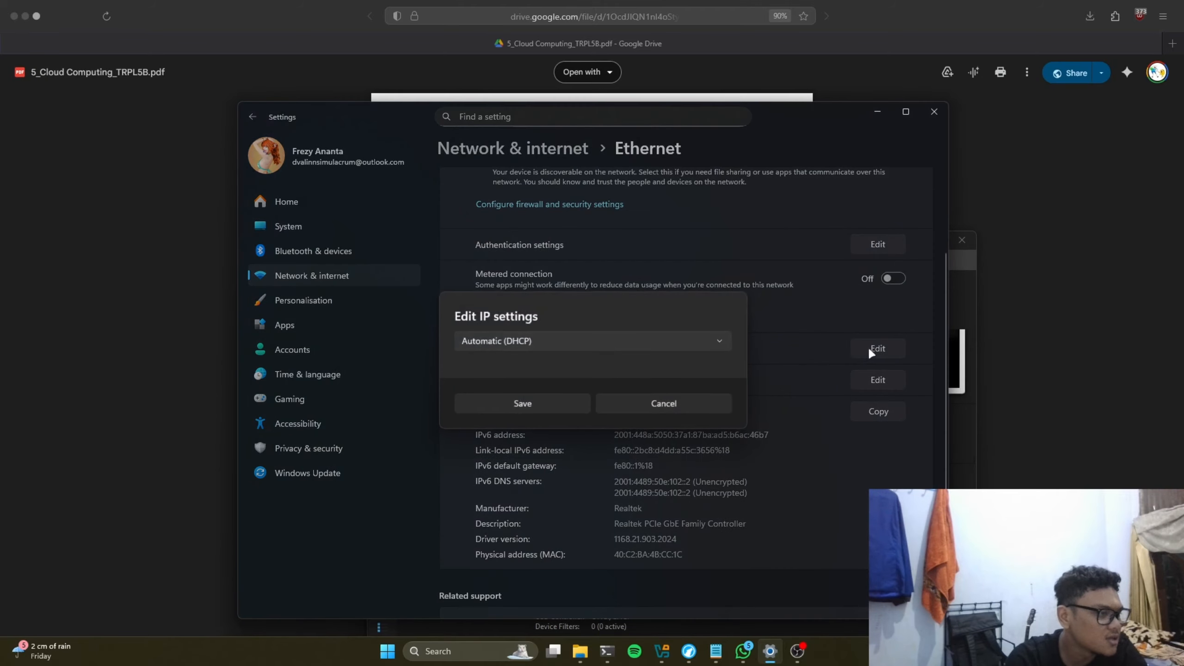
click(664, 338)
click(588, 366)
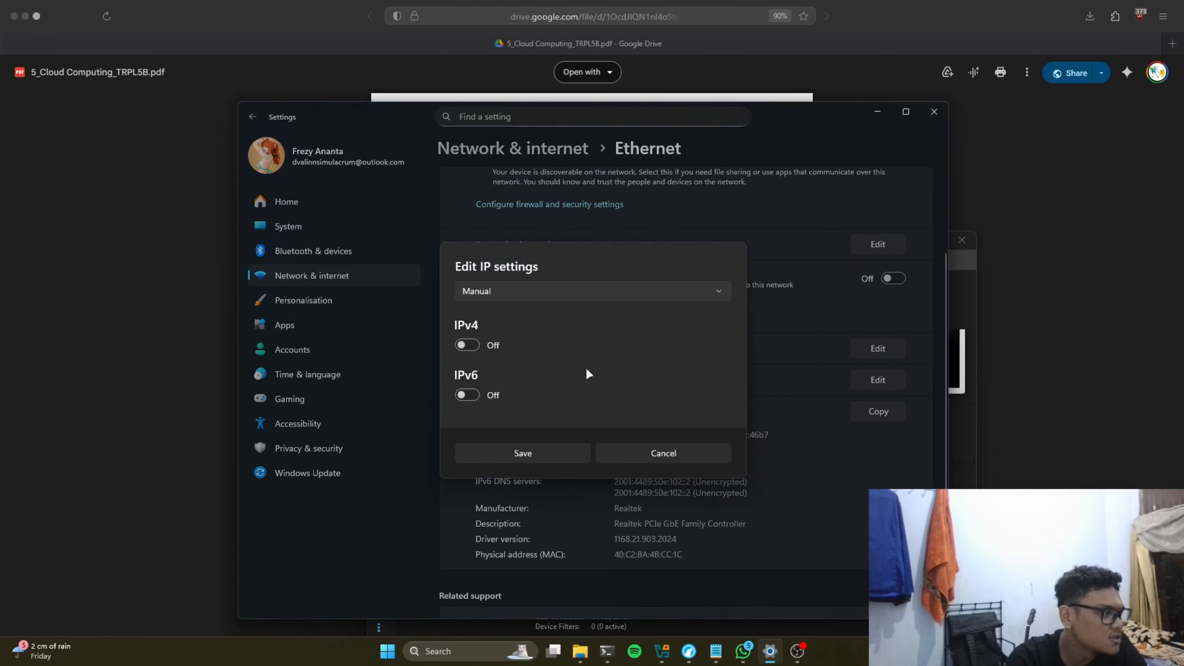
click(466, 345)
click(542, 276)
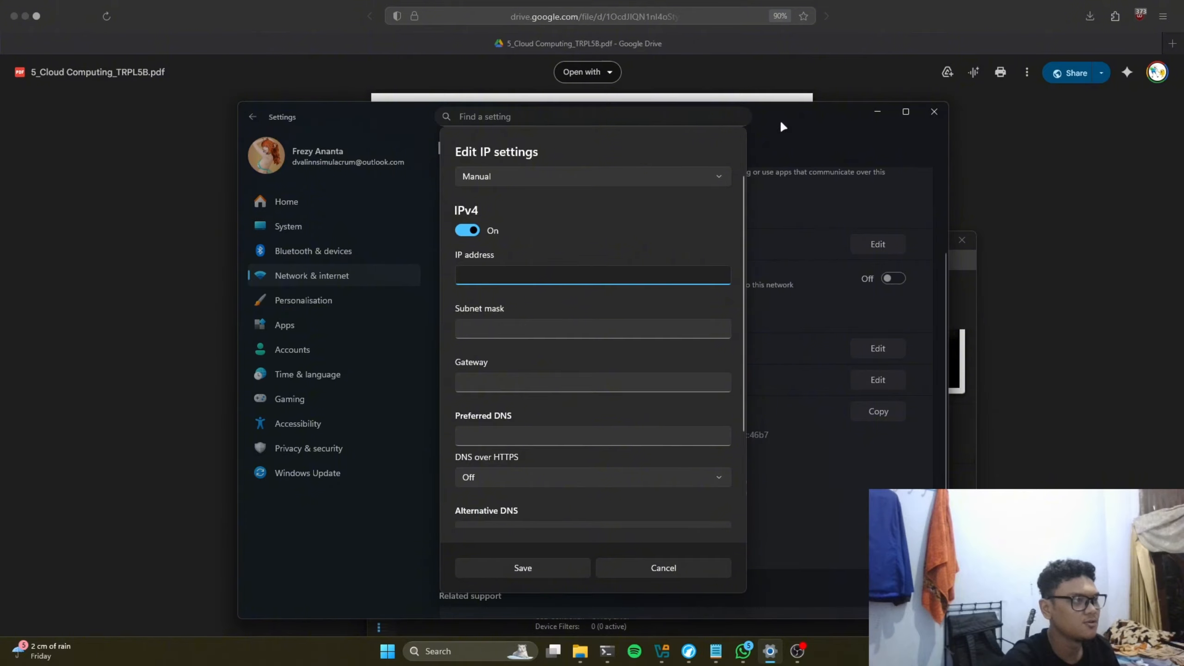
text(1)
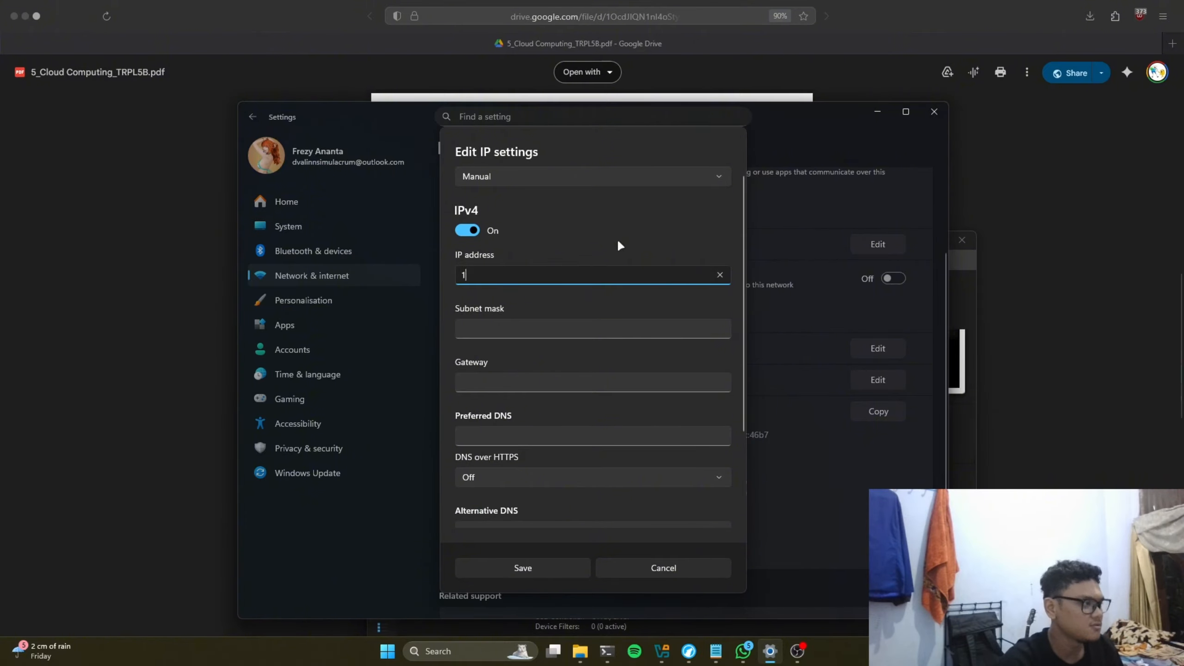
text(1.22.)
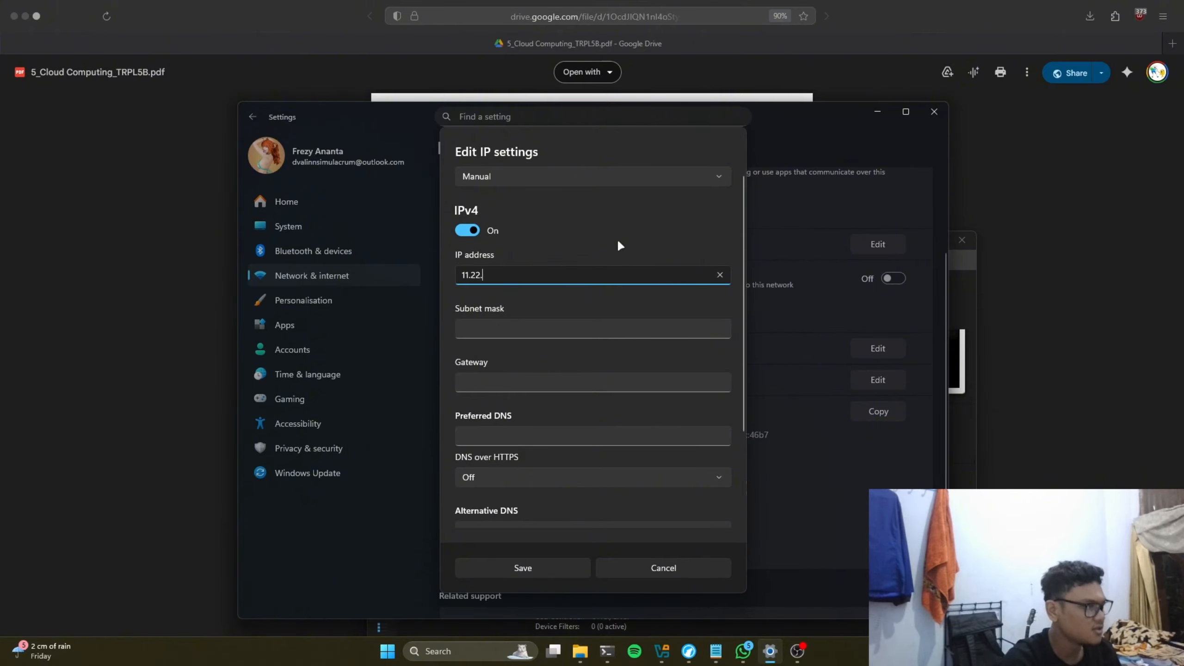
text(33.44)
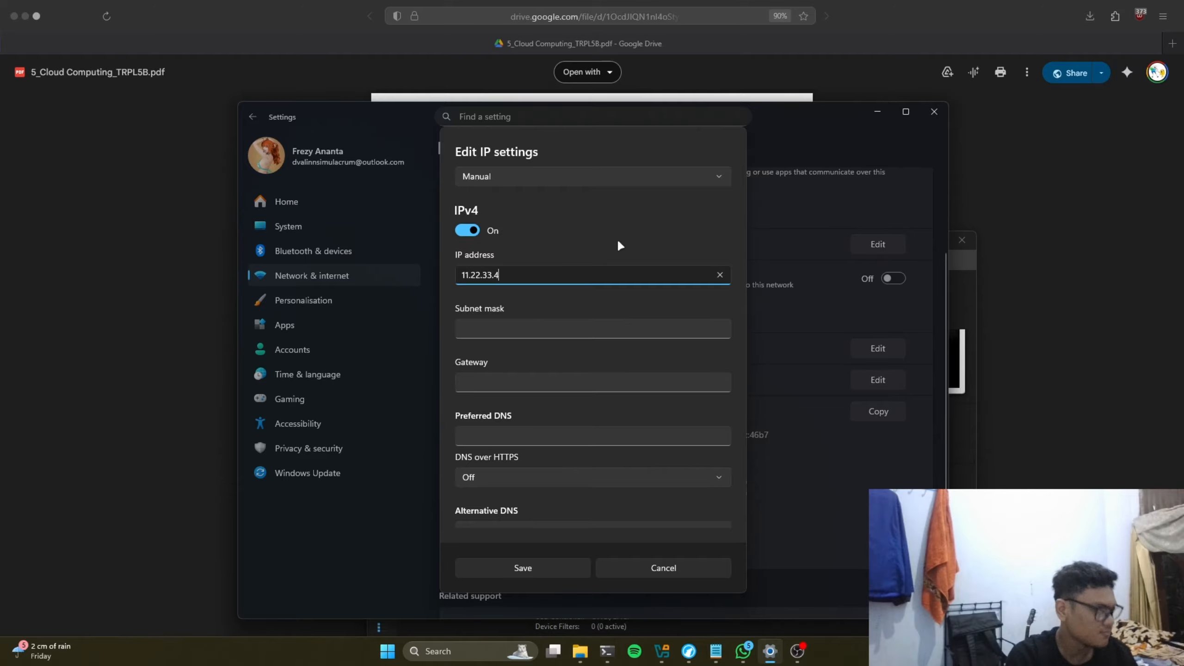
Step: Enter mask 255.255.255.0, gateway 11.22.33.1 and DNS 192.168.1.1, then save
click(551, 326)
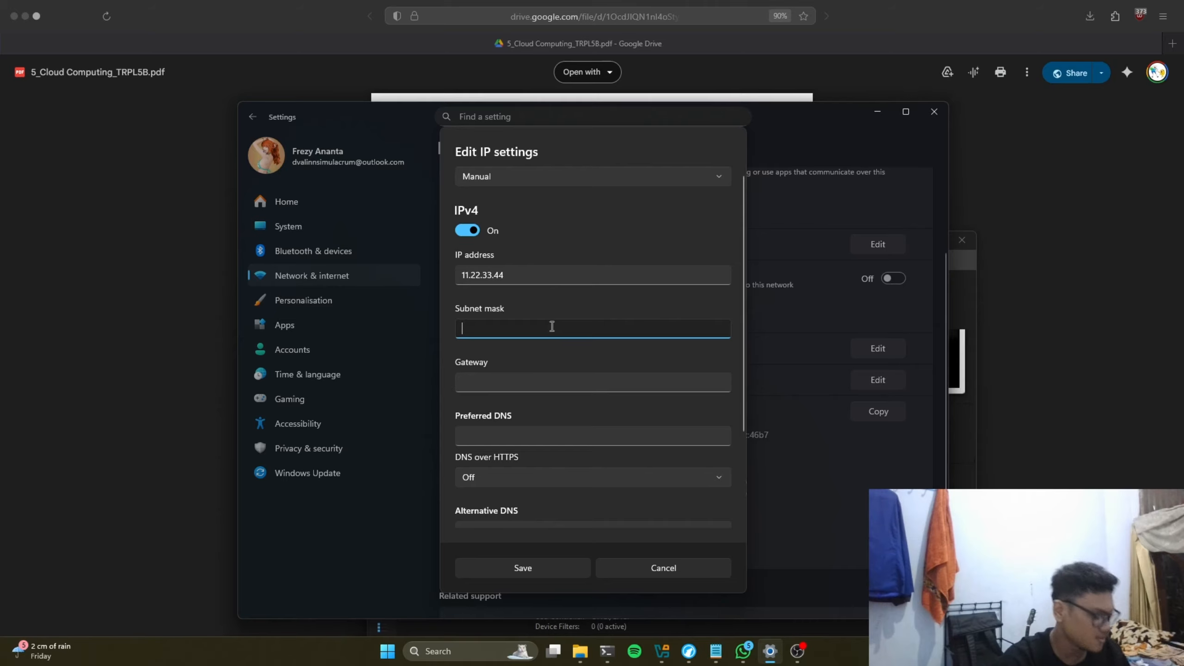
text(255)
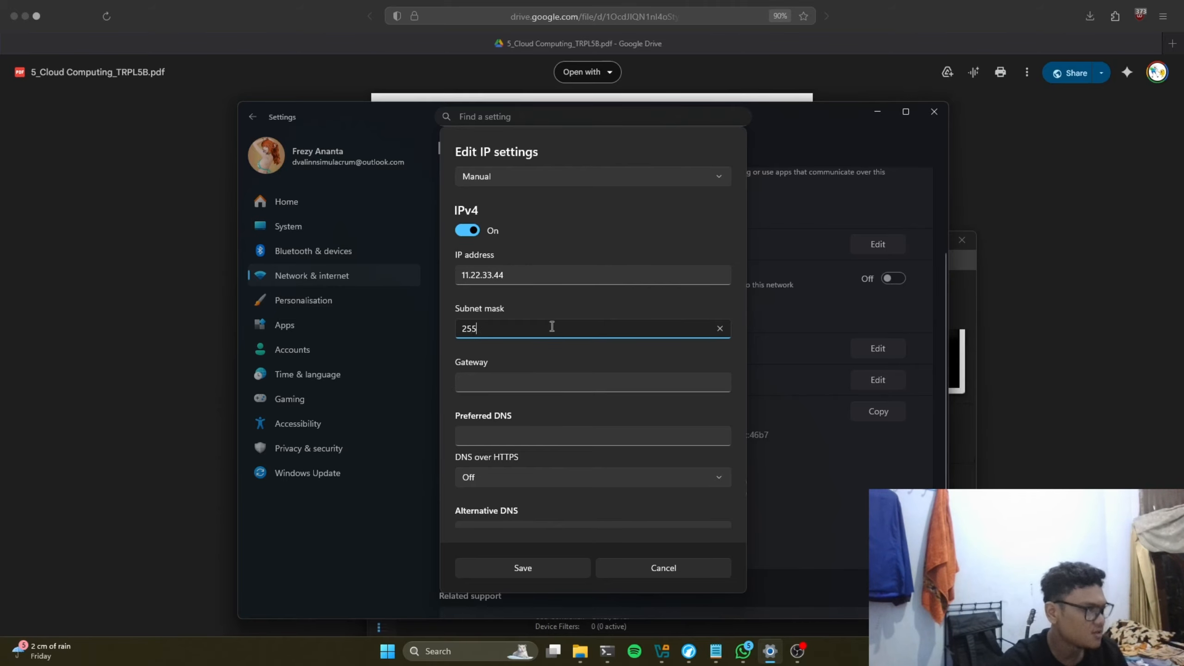
text(.255.255)
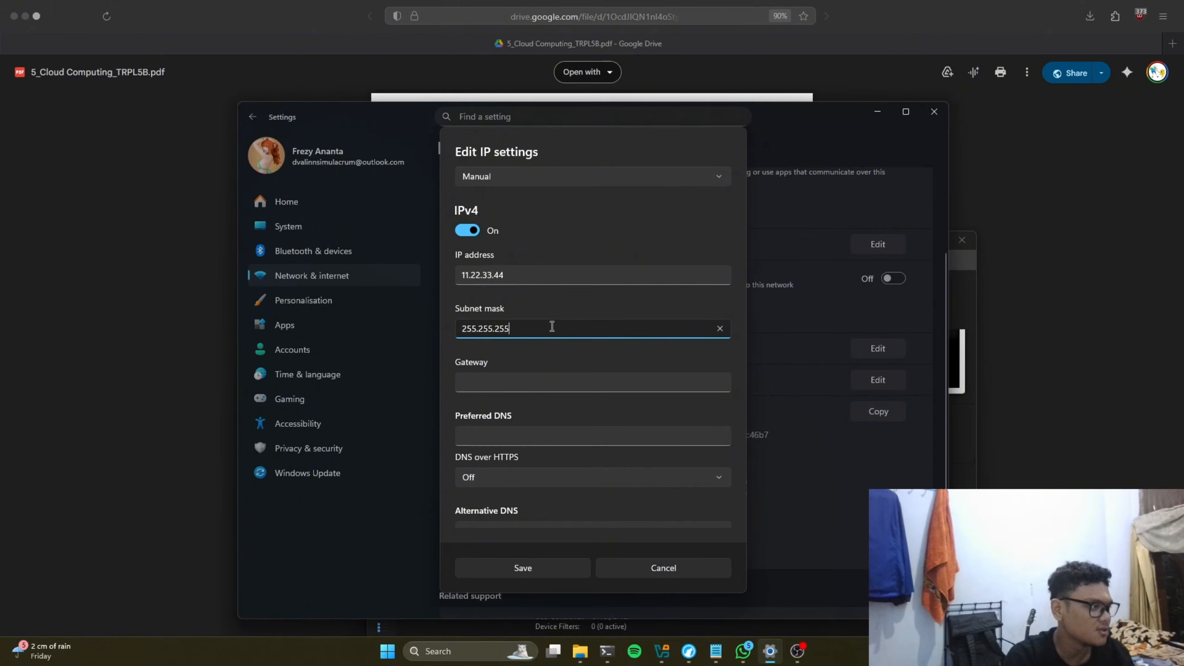
text(.0)
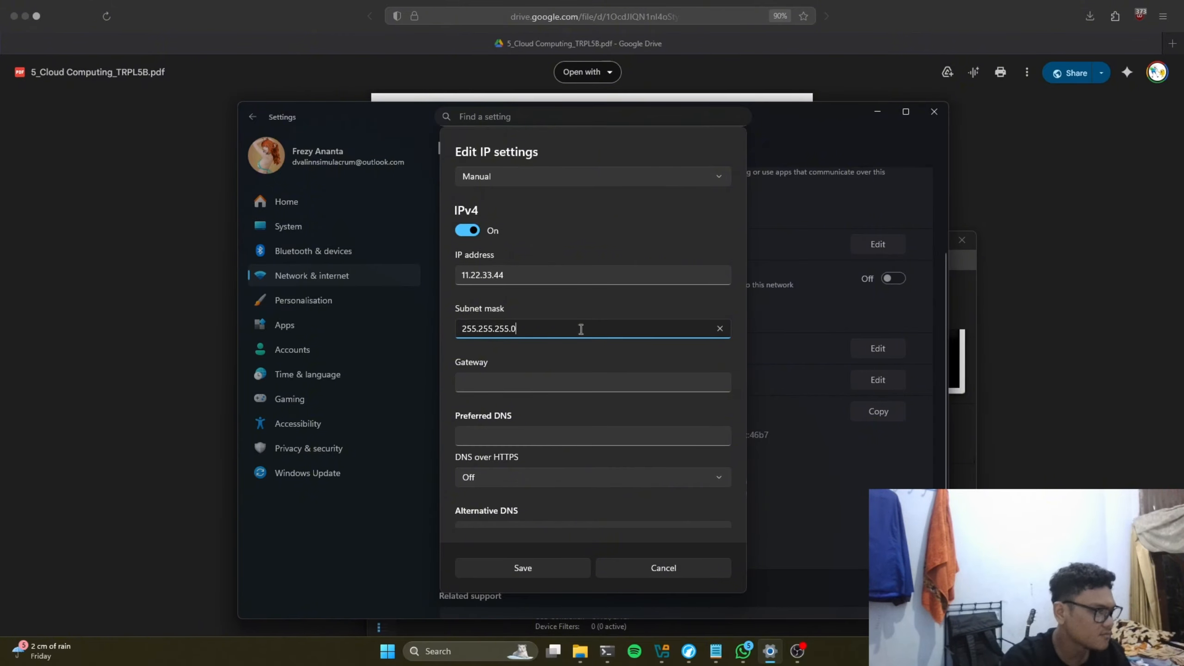
click(521, 378)
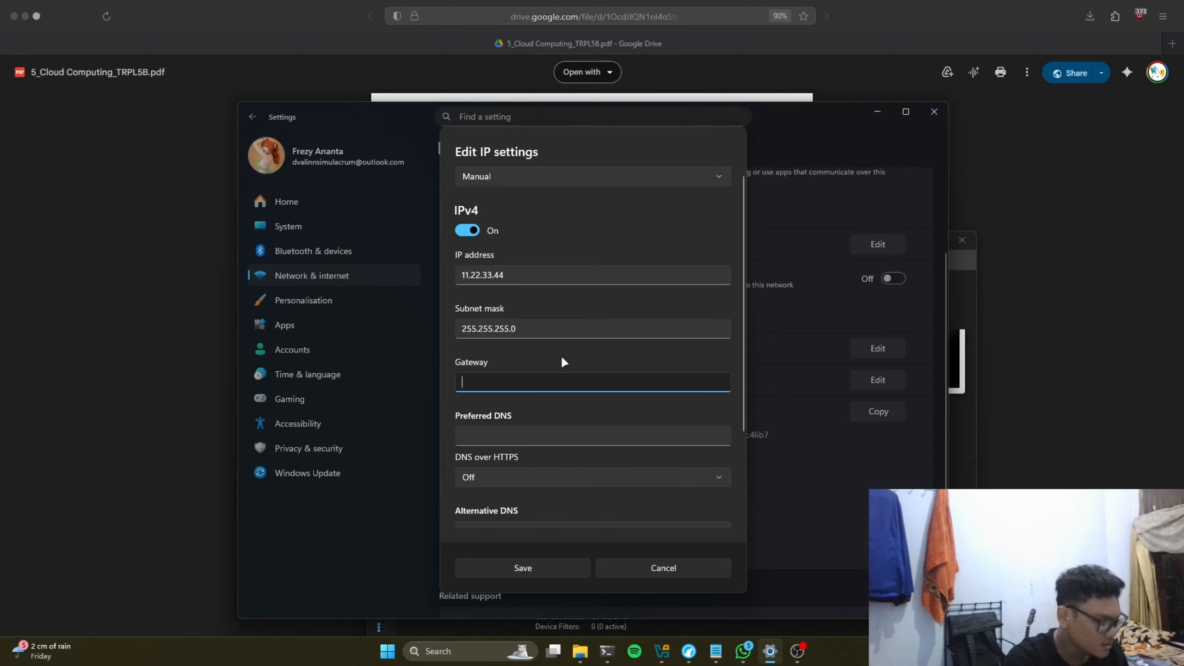
text(11.22.33.1)
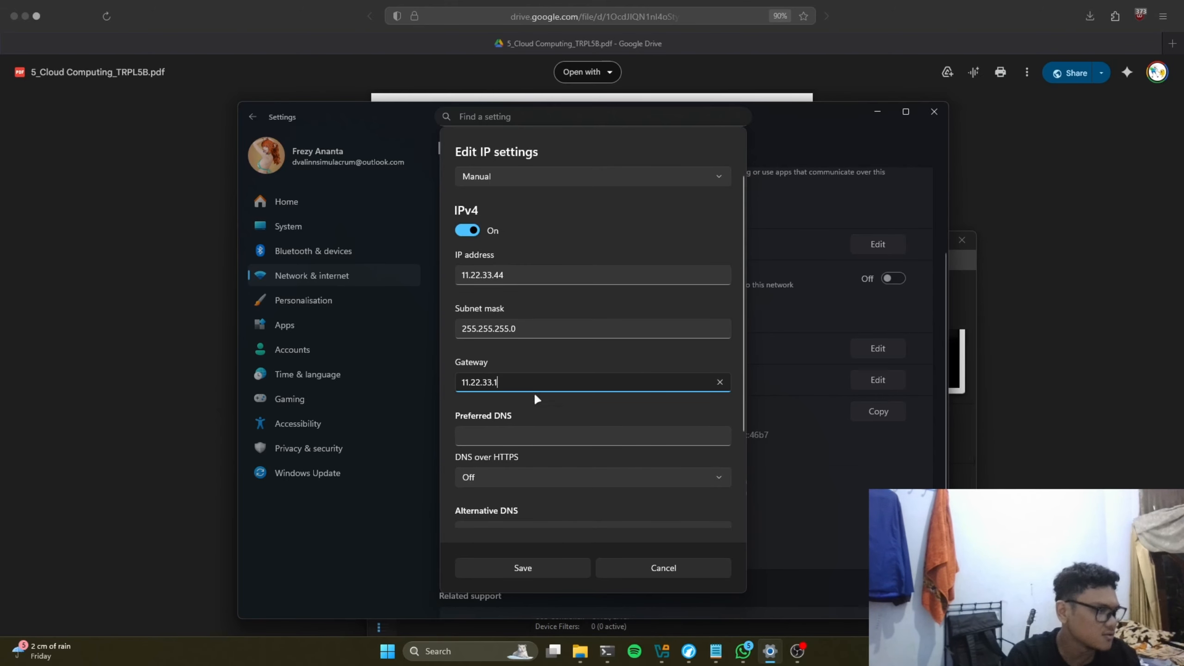
click(516, 439)
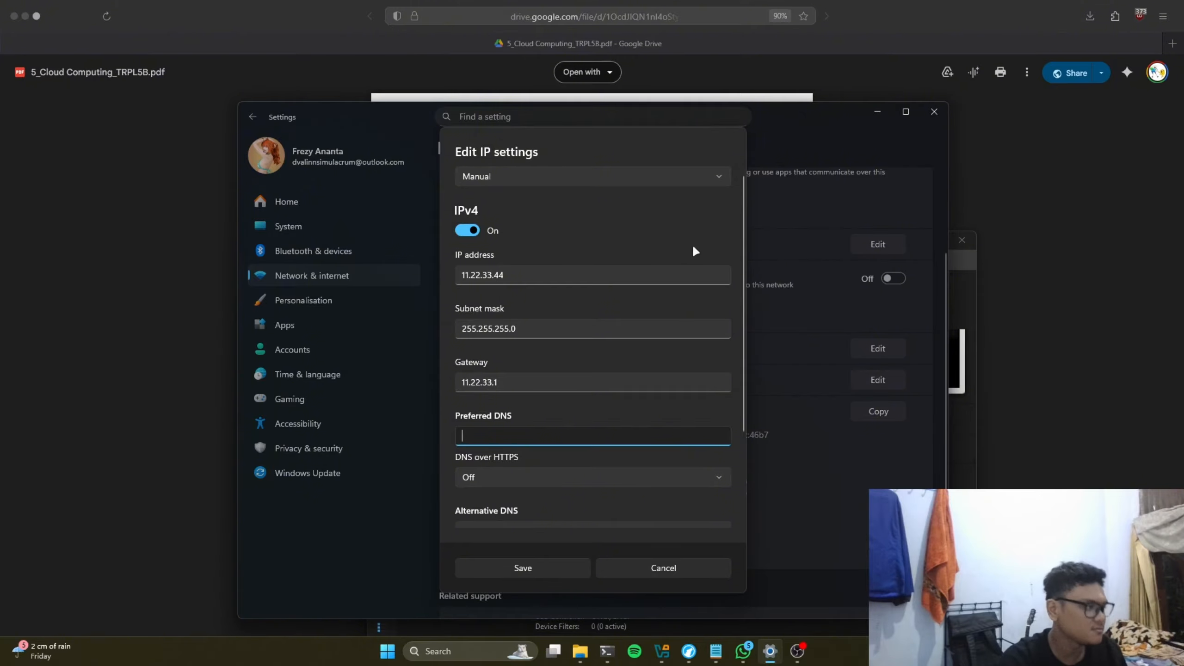
text(192.)
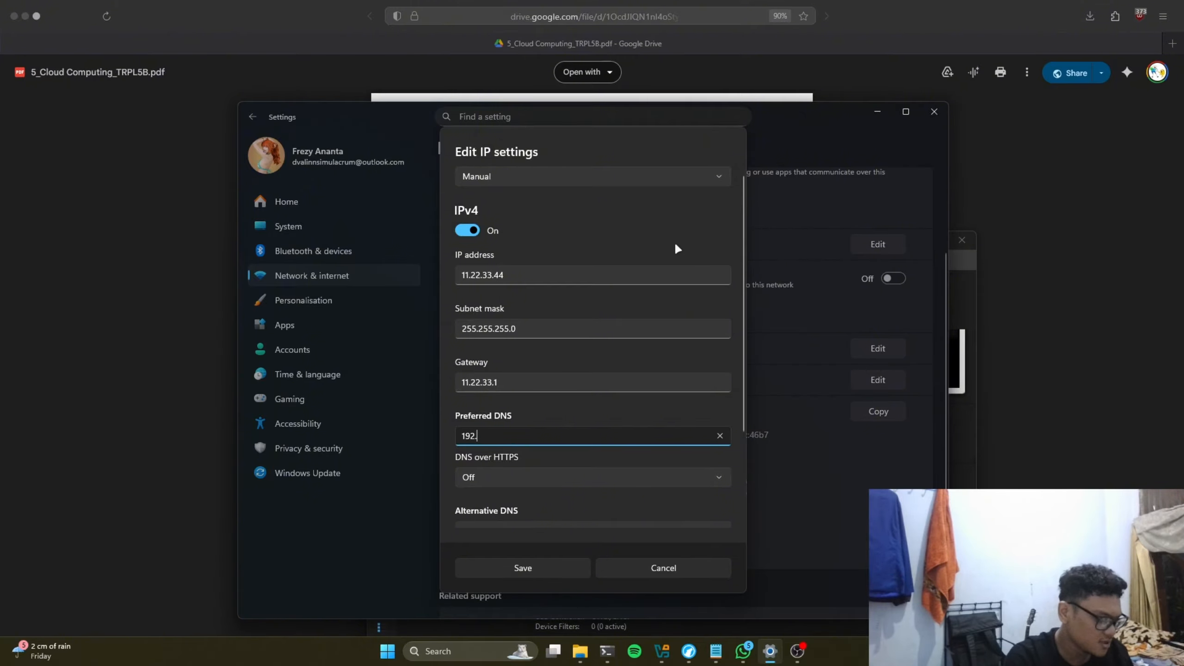
text(168)
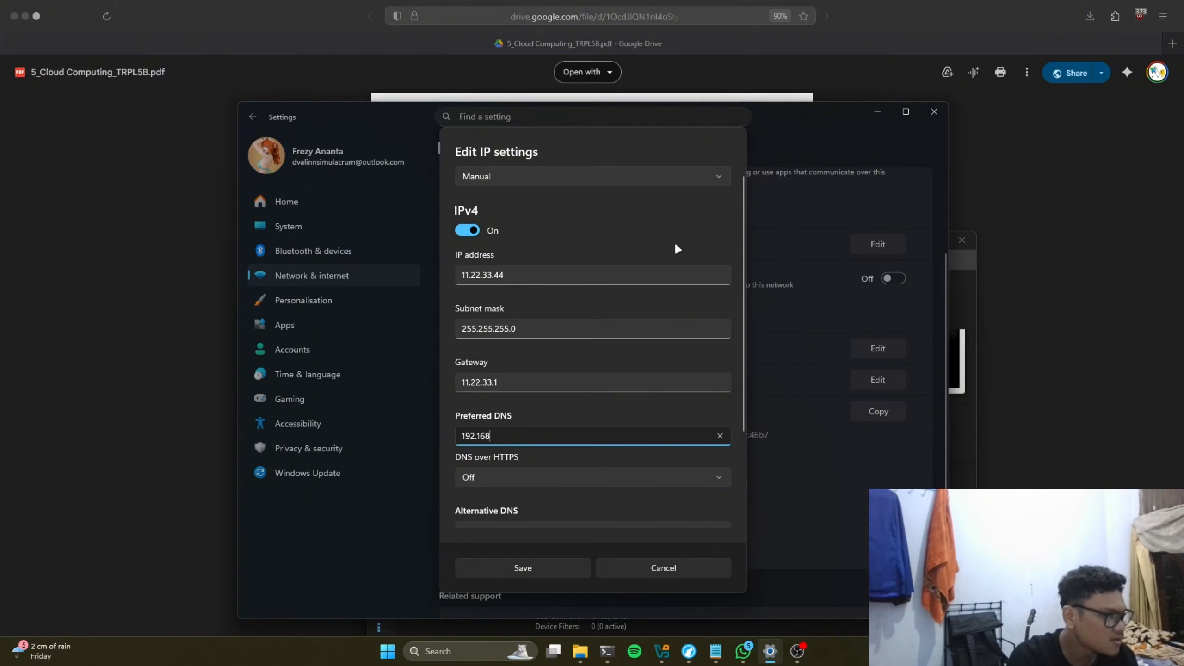
text(.1)
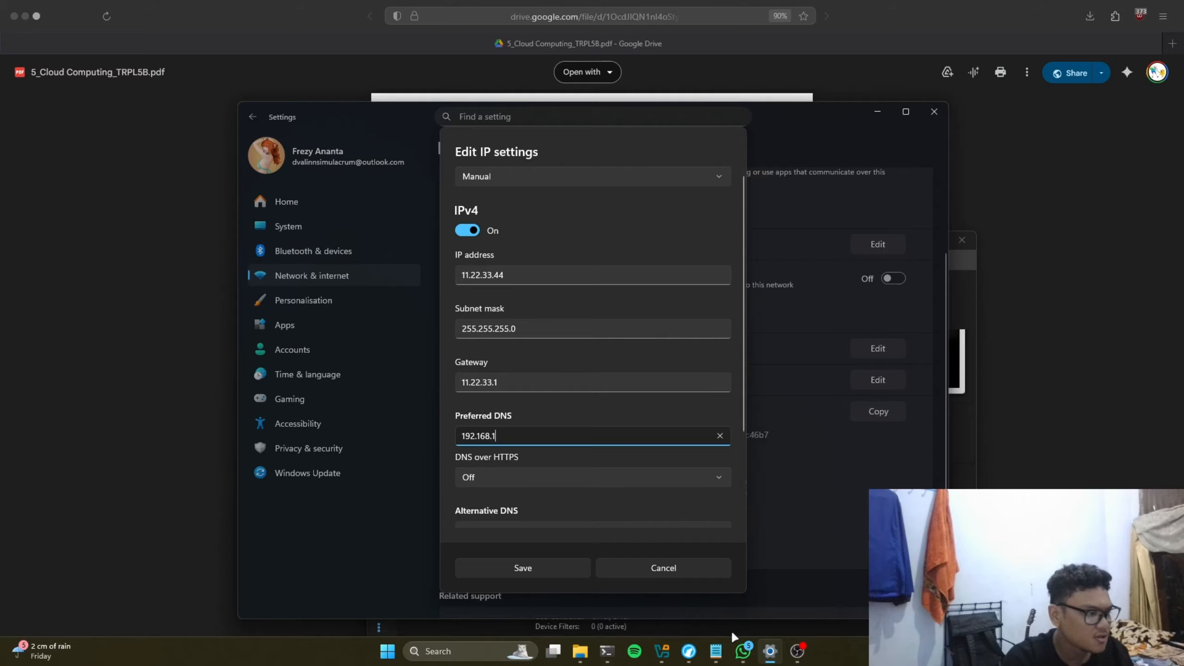
click(715, 653)
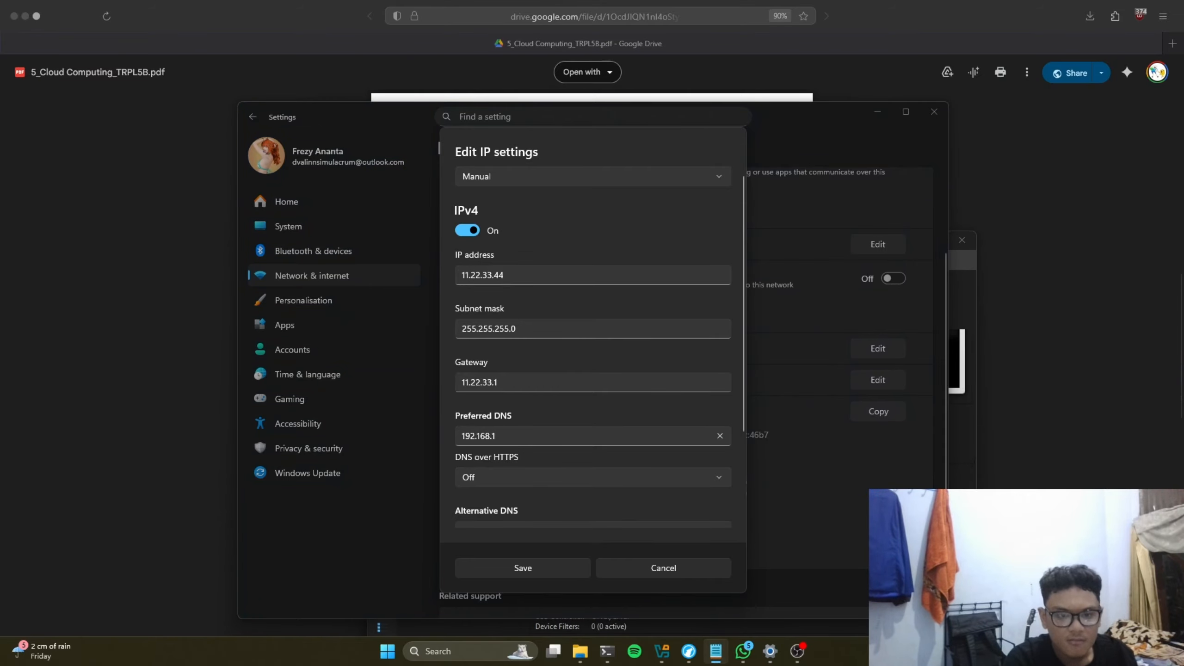
click(588, 435)
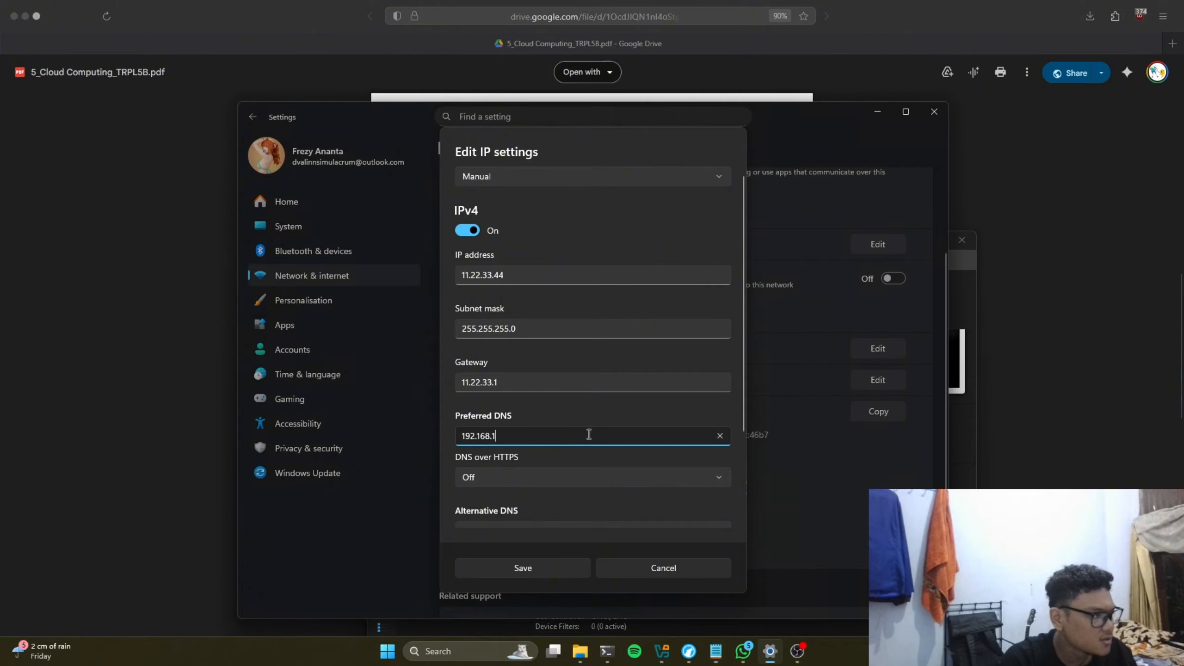
text(.1)
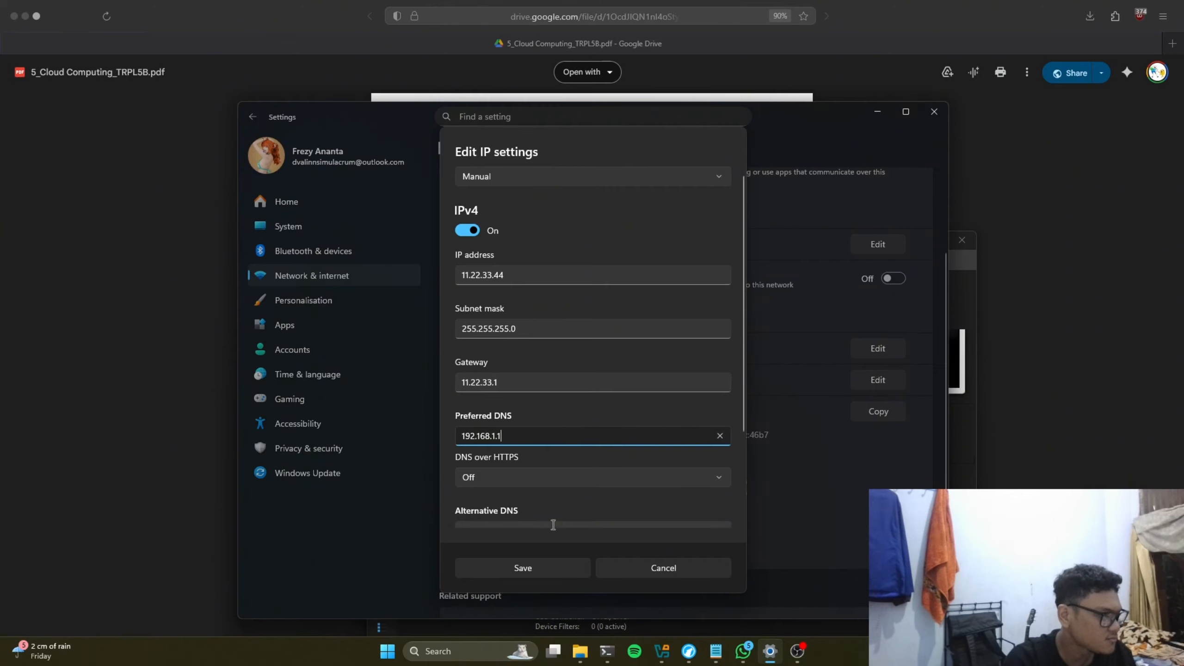
scroll(579, 459, down, 2)
scroll(580, 459, down, 2)
scroll(583, 459, up, 3)
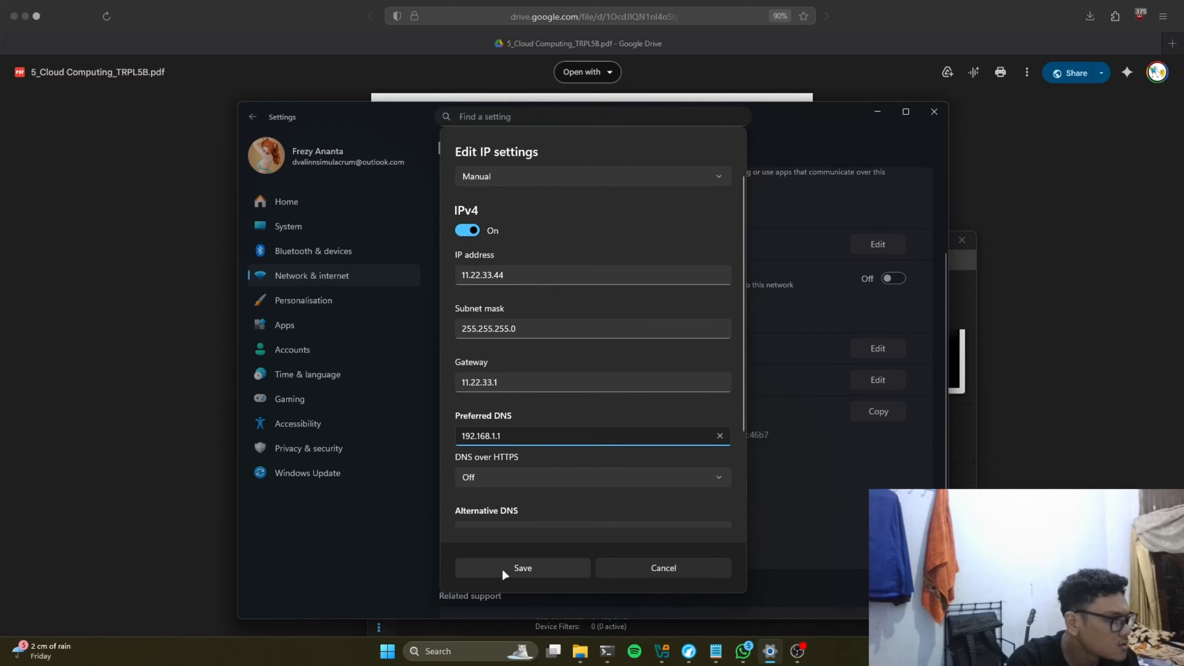
click(519, 567)
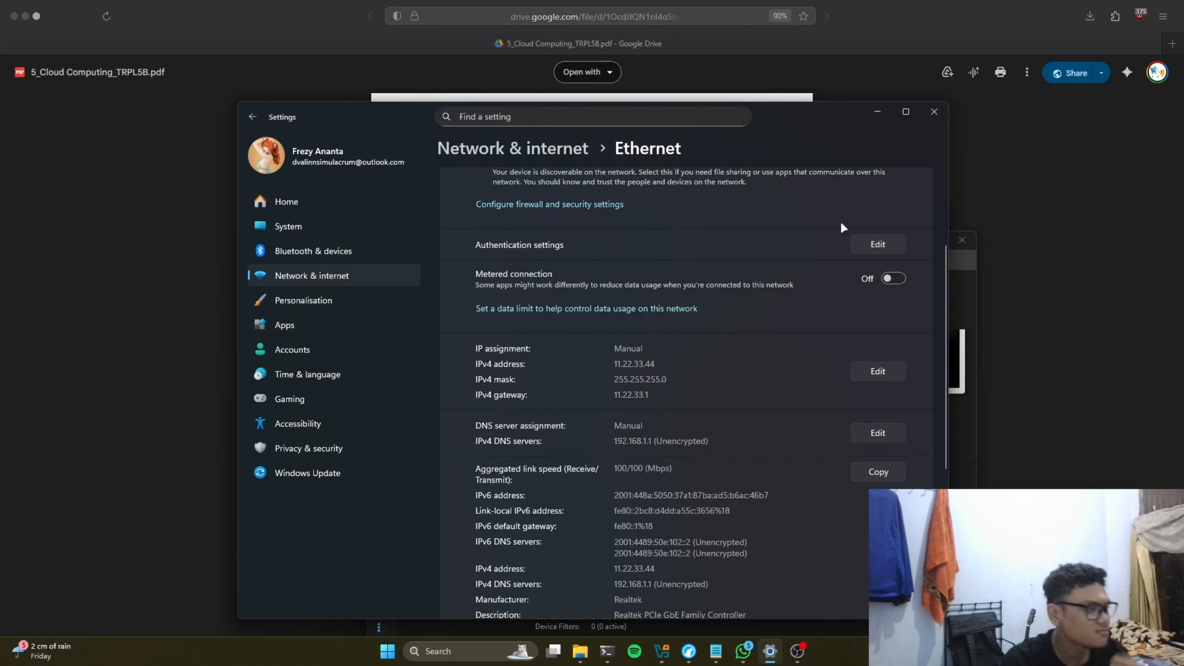
Step: Start the utsproxmox-45 virtual machine and bring its window to the front
click(889, 110)
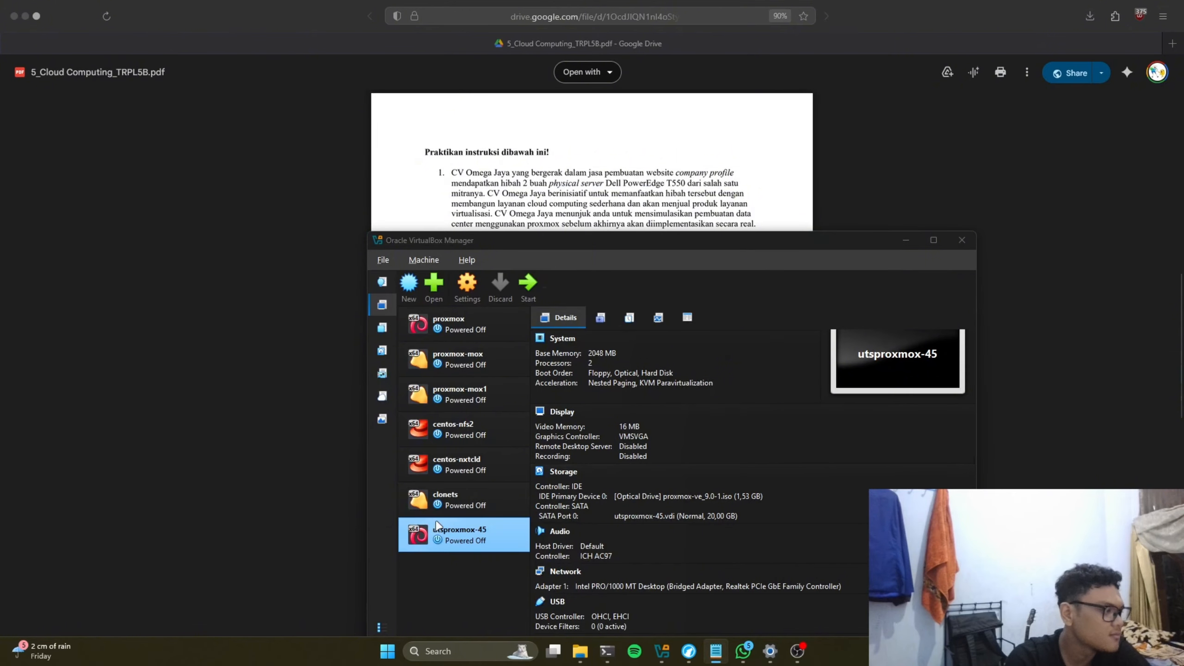
double_click(443, 533)
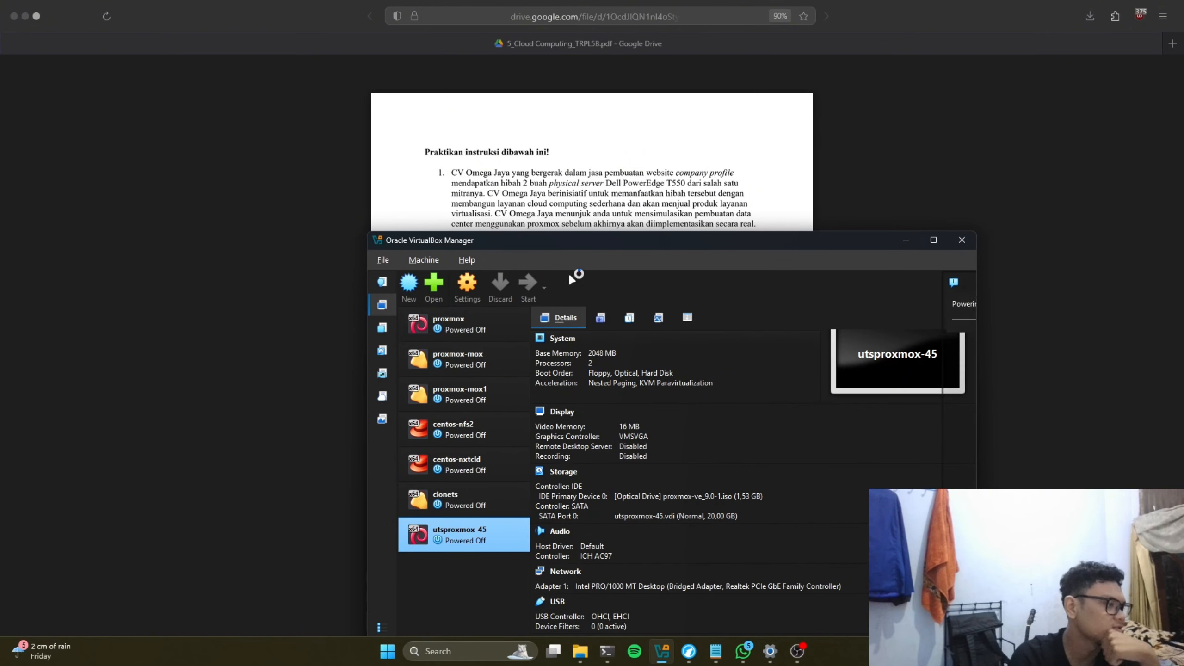
drag(668, 240, 623, 207)
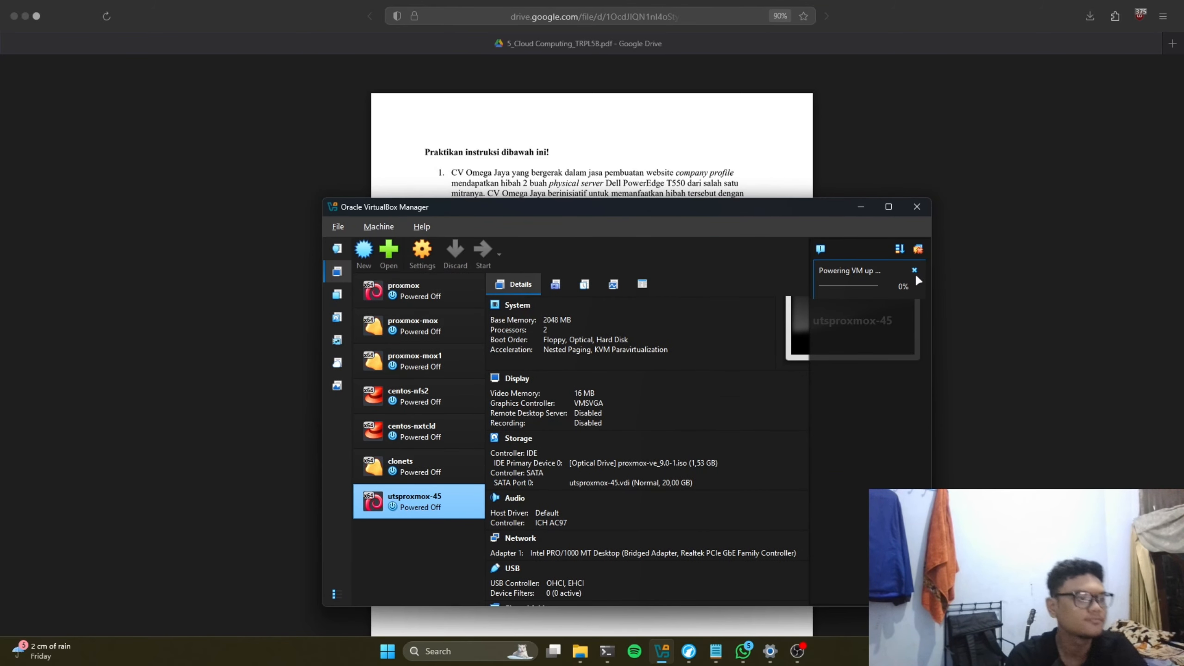
drag(718, 210, 678, 212)
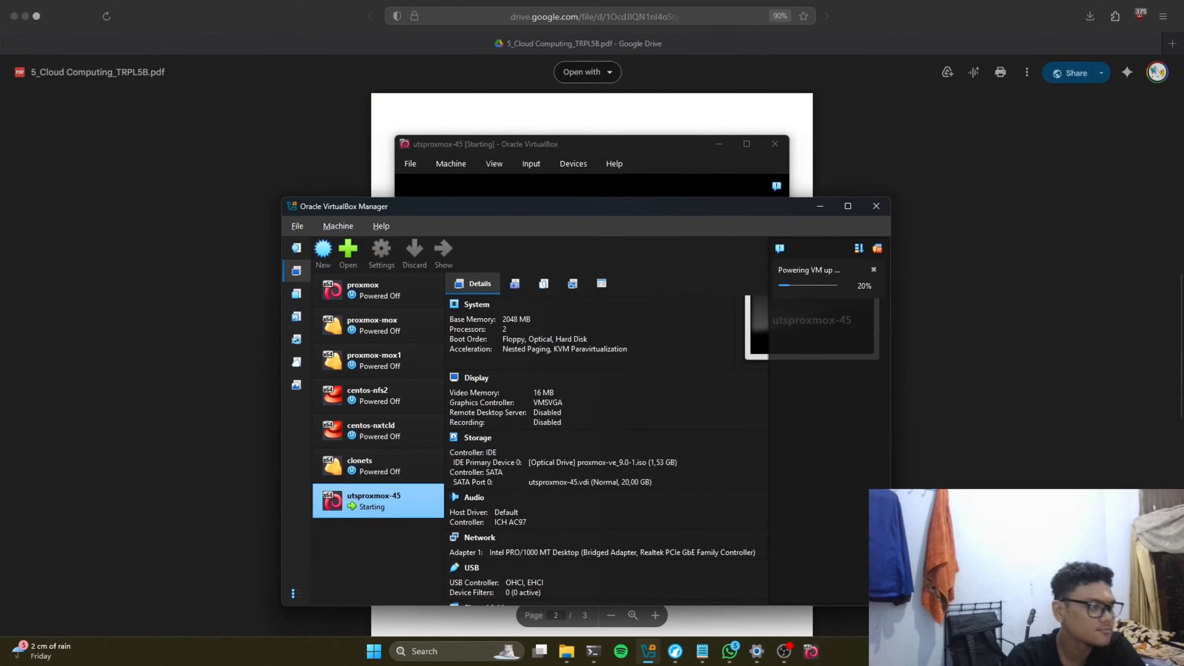
click(830, 163)
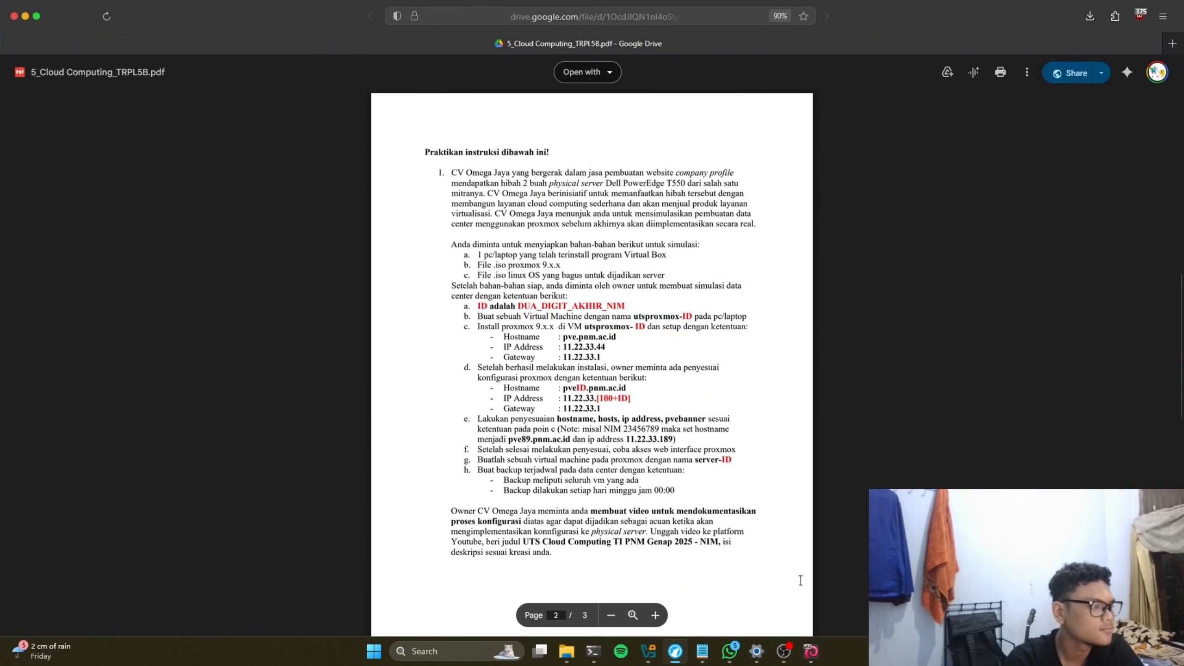
click(811, 651)
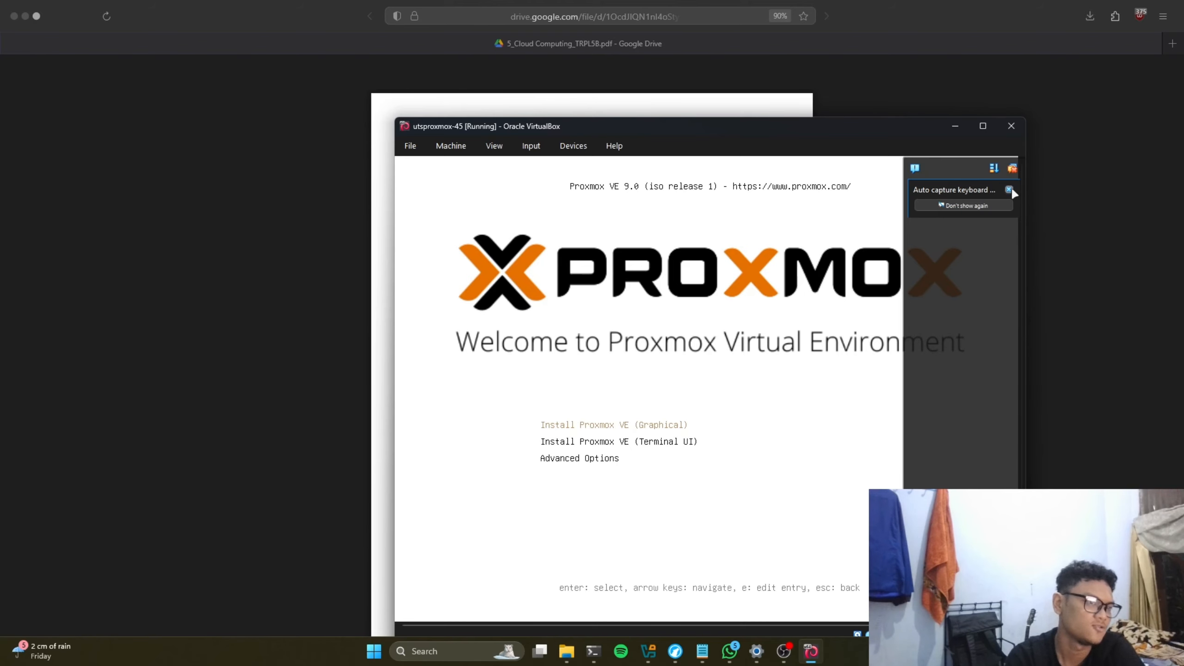
Step: Launch Install Proxmox VE (Graphical) from the VM's boot menu
click(1010, 190)
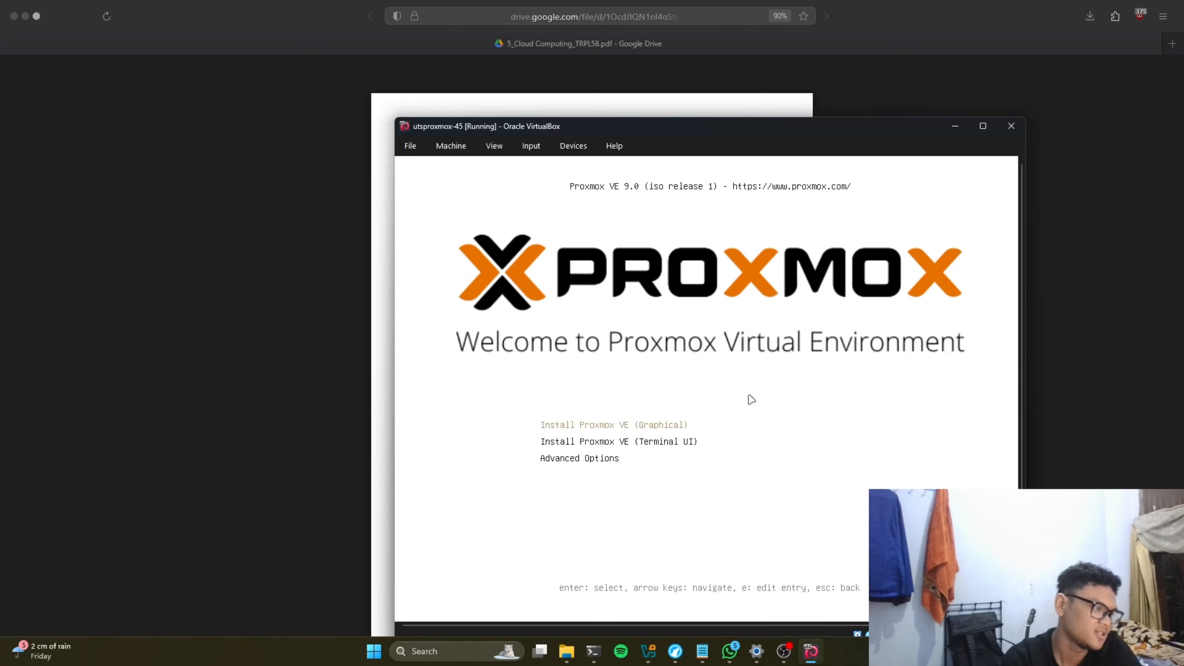
key(Down)
key(Up)
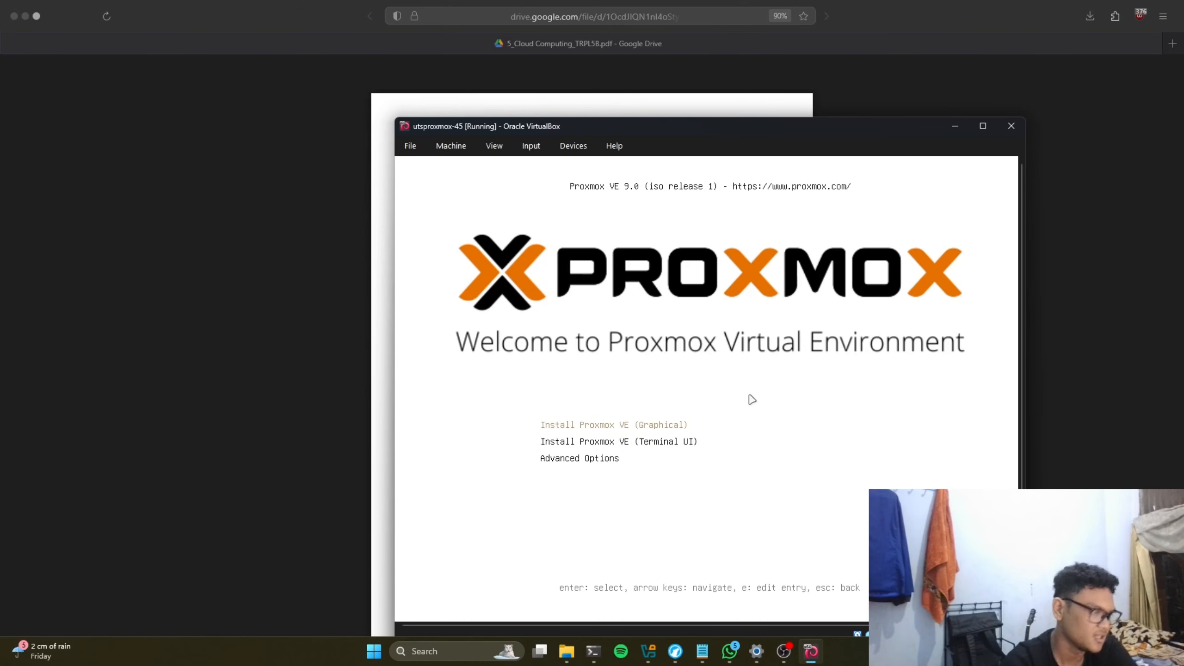
key(Return)
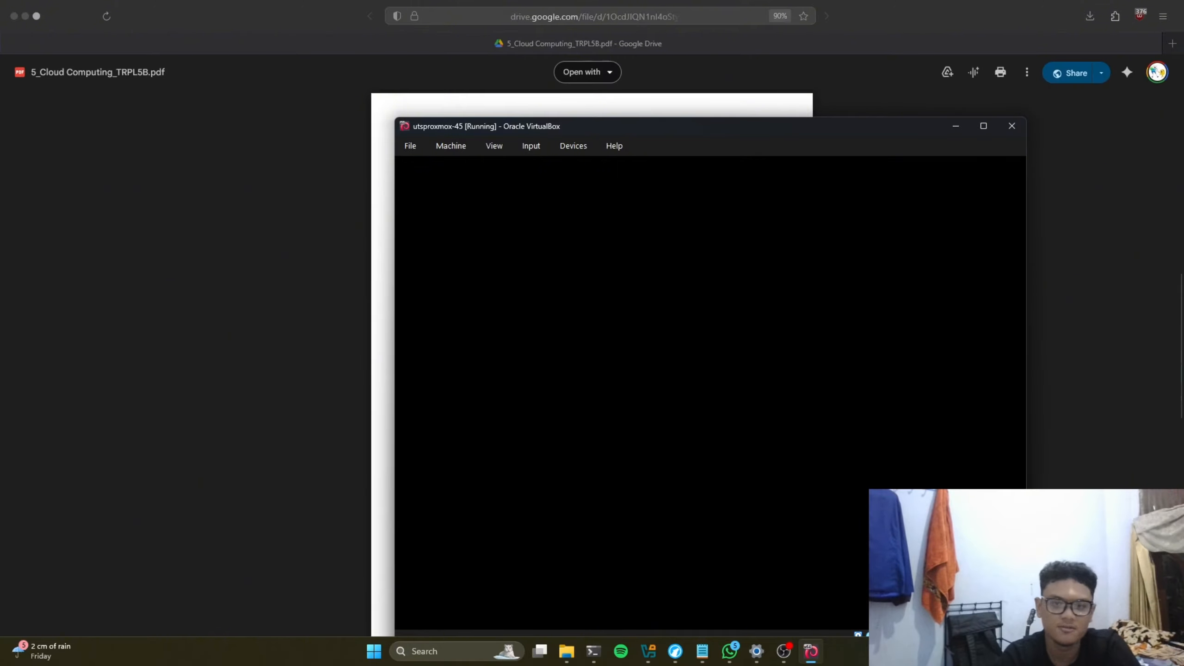
Step: Let the installer load until the KVM virtualization warning appears, repositioning the VM window
key(alt+Tab)
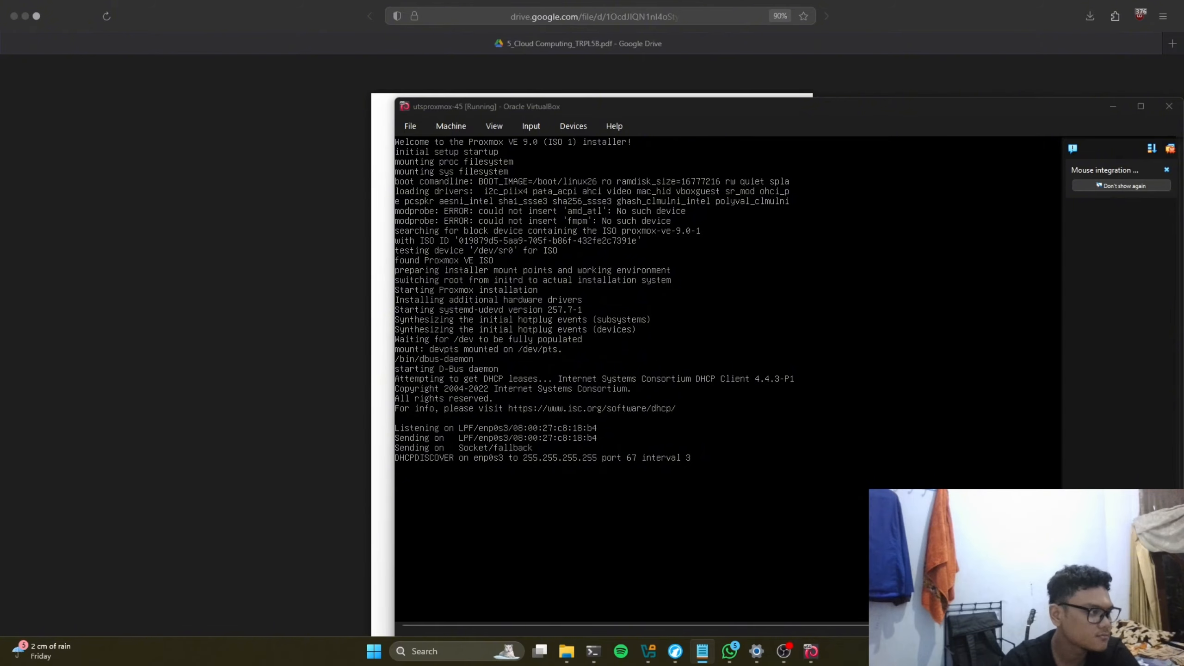
mouse_move(475, 110)
mouse_down()
mouse_move(538, 106)
mouse_move(496, 104)
mouse_up()
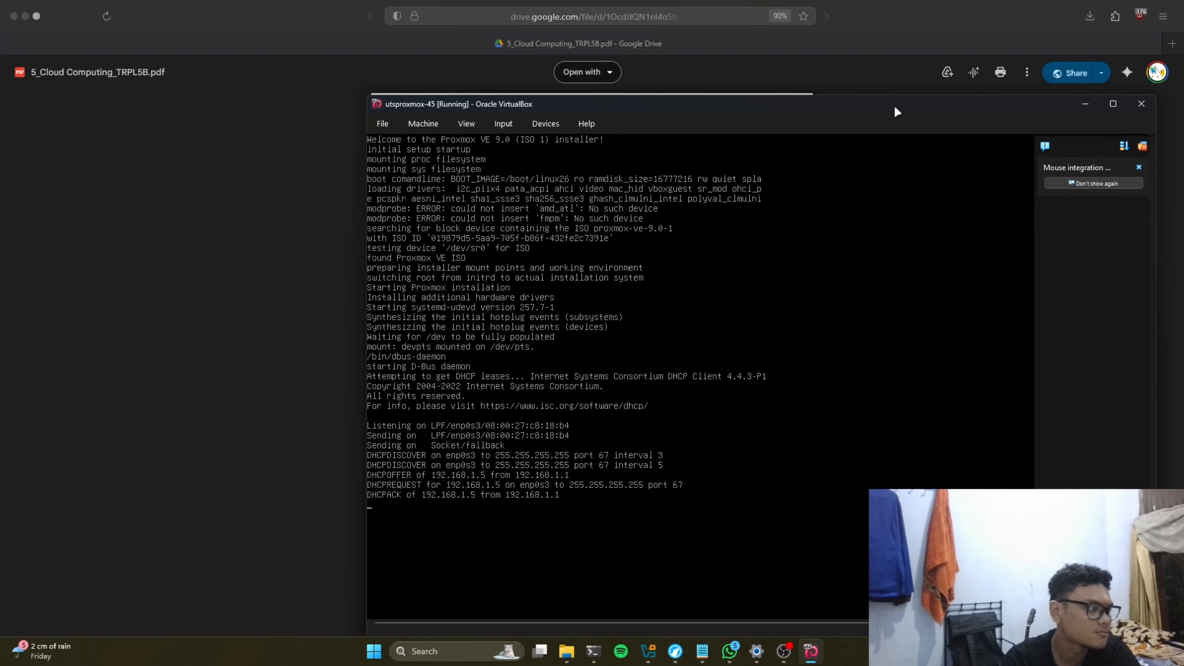
drag(895, 109, 780, 108)
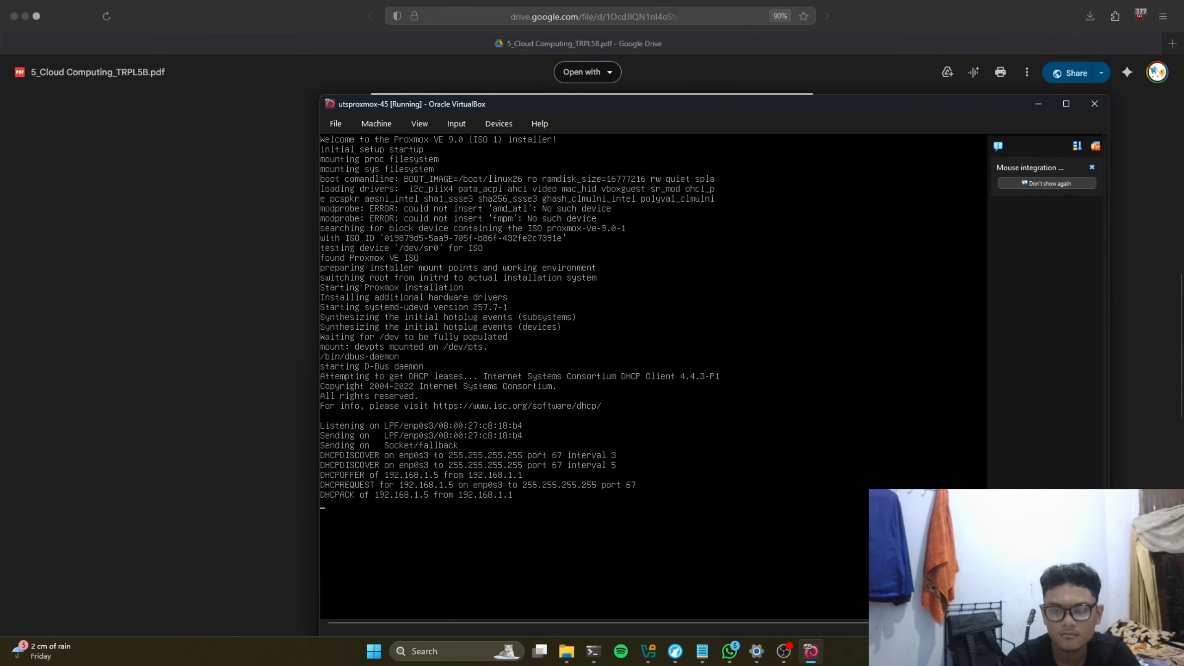
key(alt+Tab)
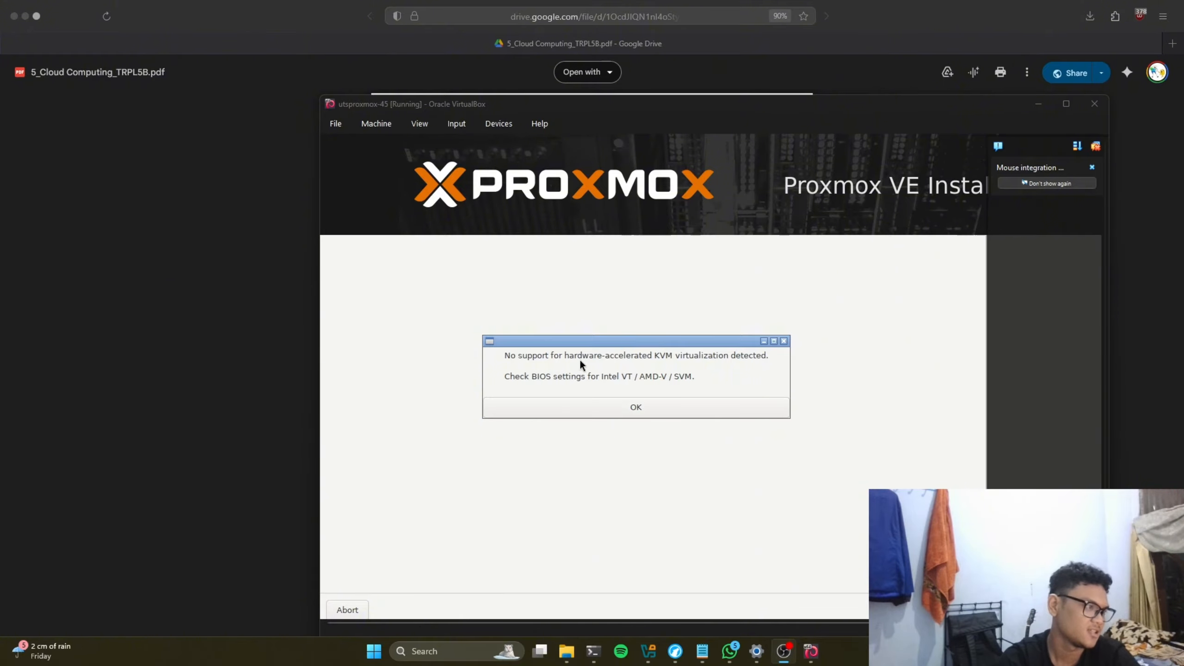
Step: Dismiss the KVM warning and accept the Proxmox EULA
click(642, 415)
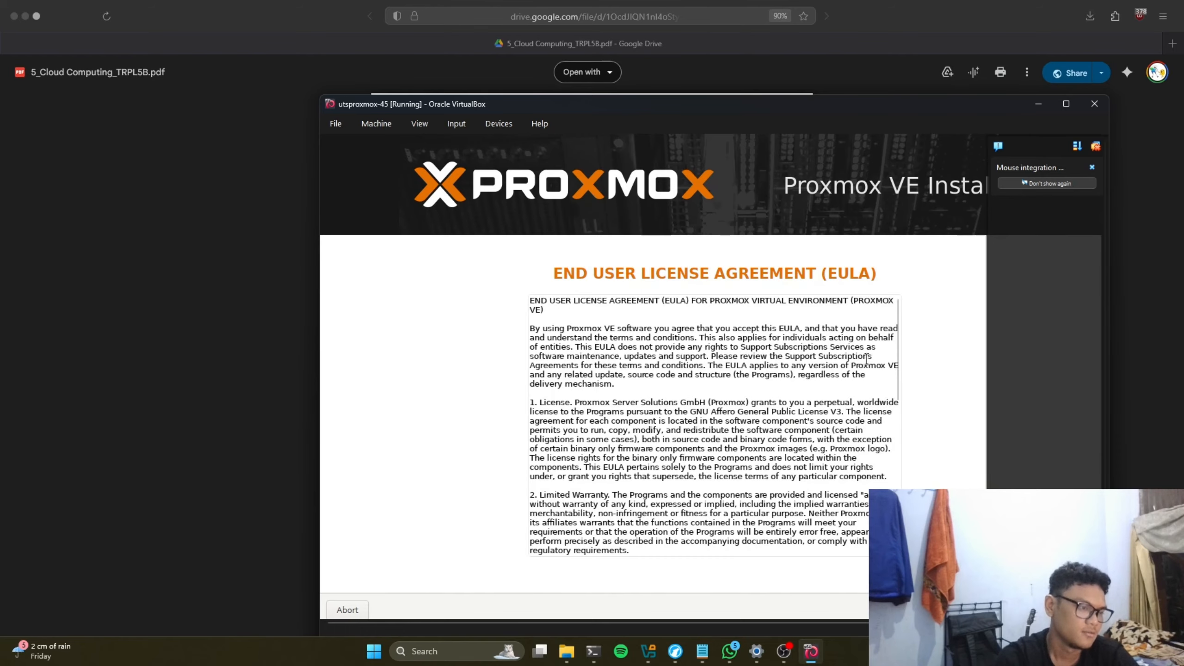
click(1091, 167)
scroll(855, 404, down, 5)
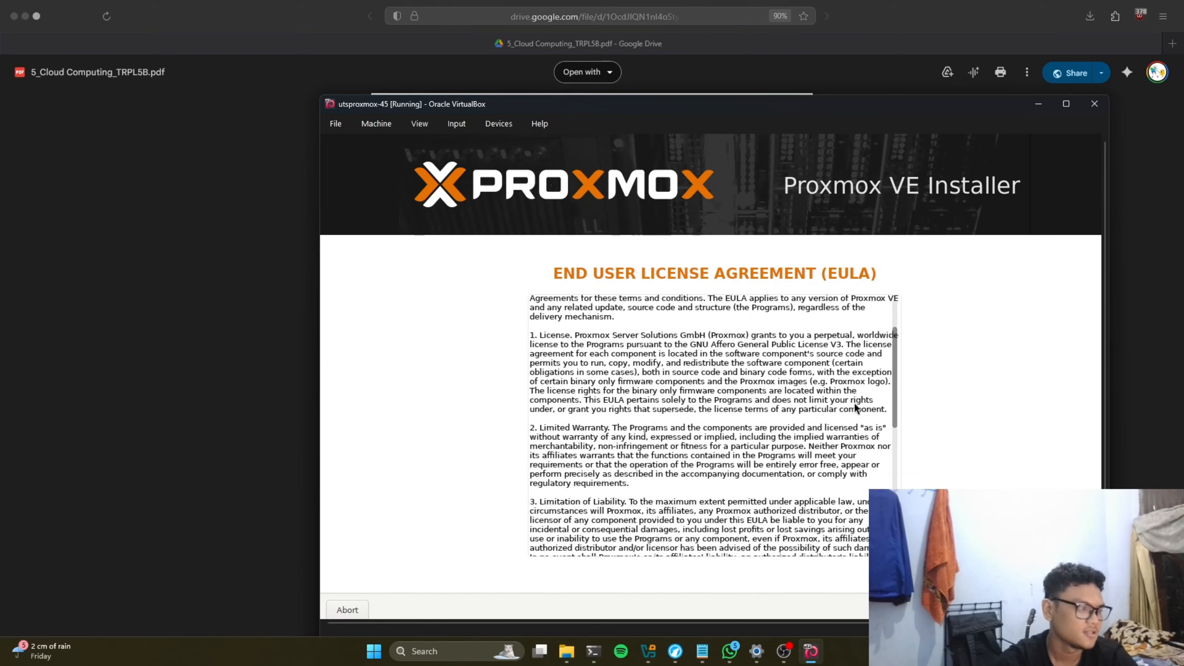
scroll(904, 470, down, 4)
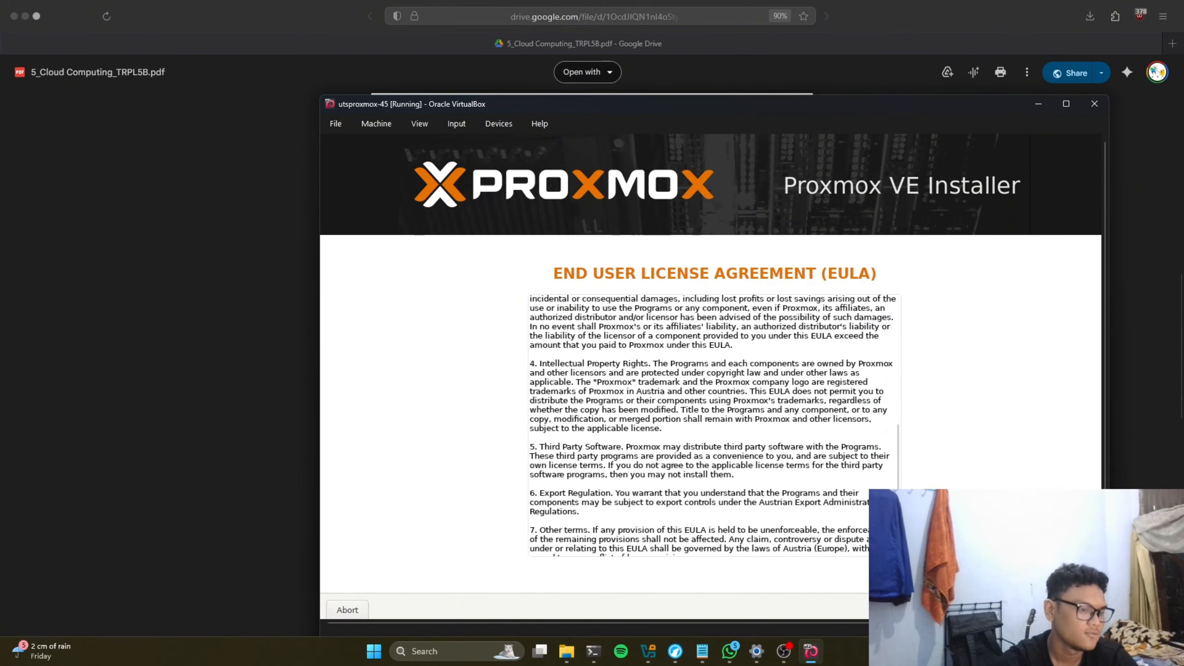
click(1077, 610)
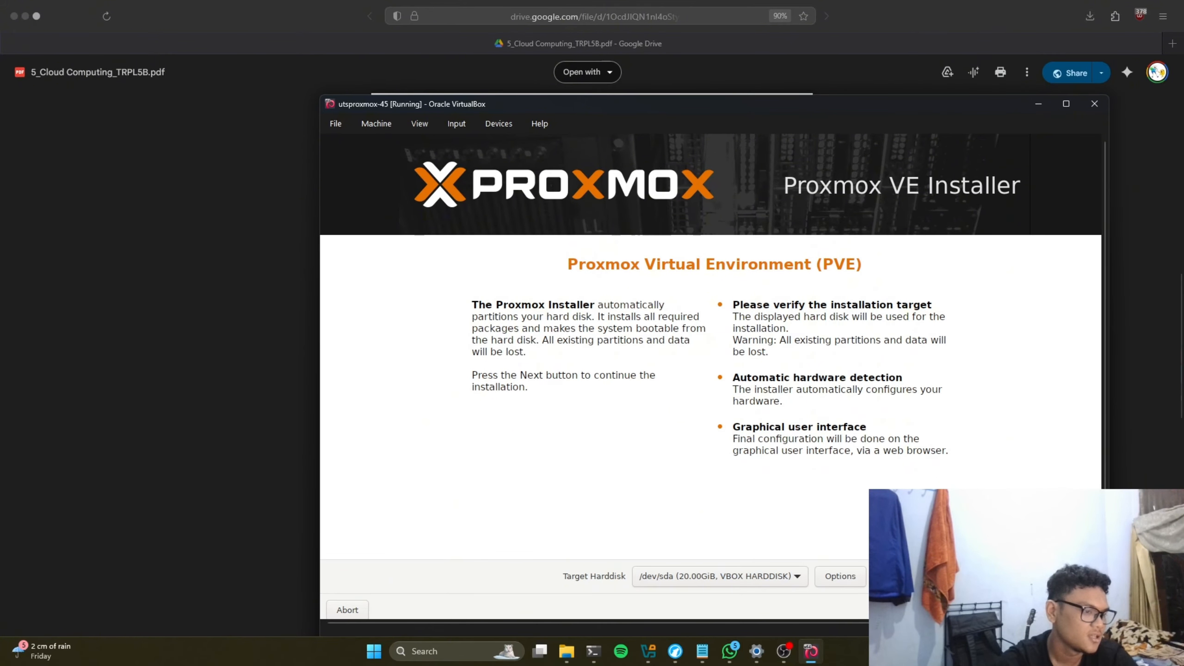
Step: Keep target disk /dev/sda and location Indonesia, Asia/Jakarta, and continue
click(1077, 610)
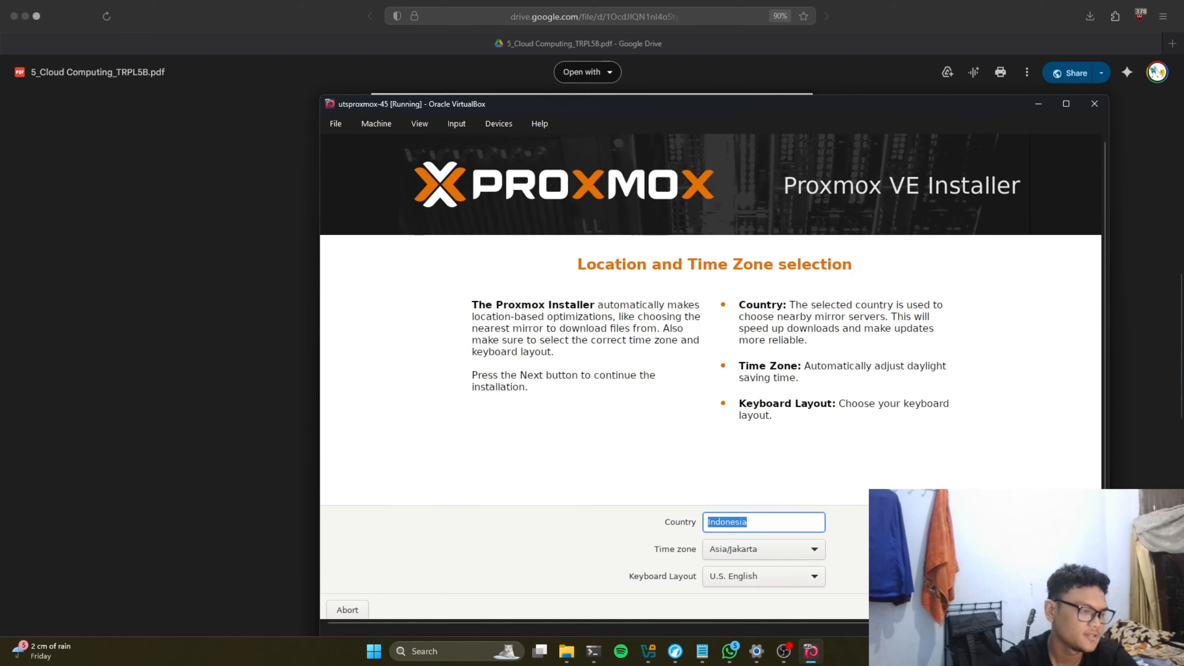
click(770, 524)
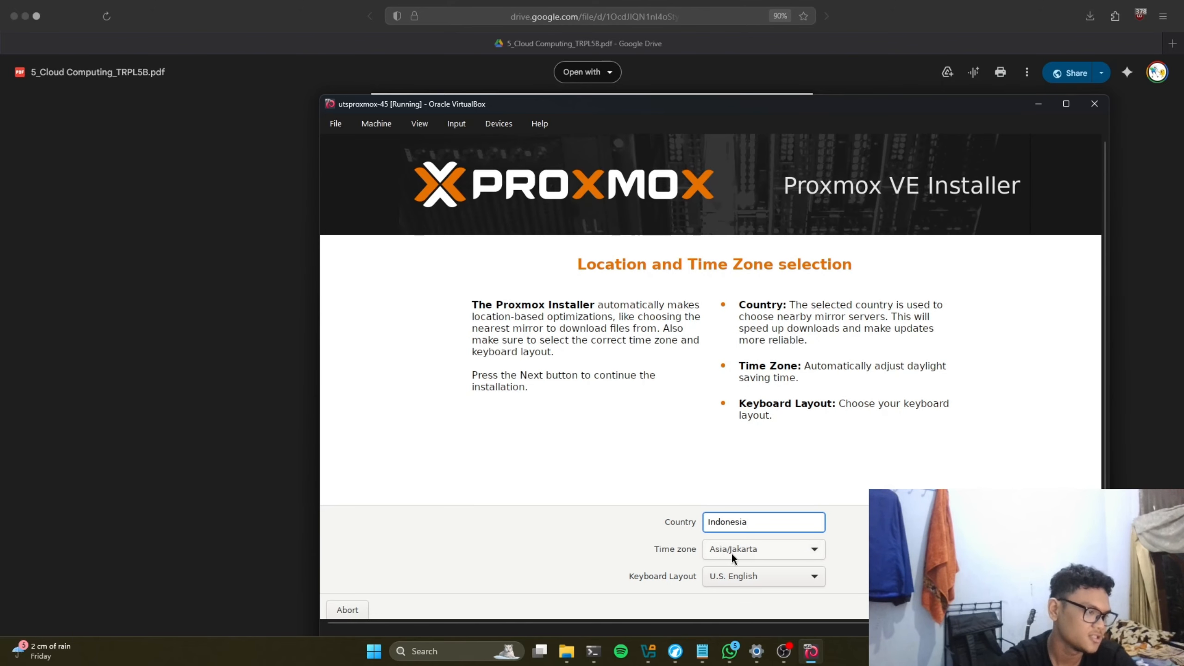
click(1078, 610)
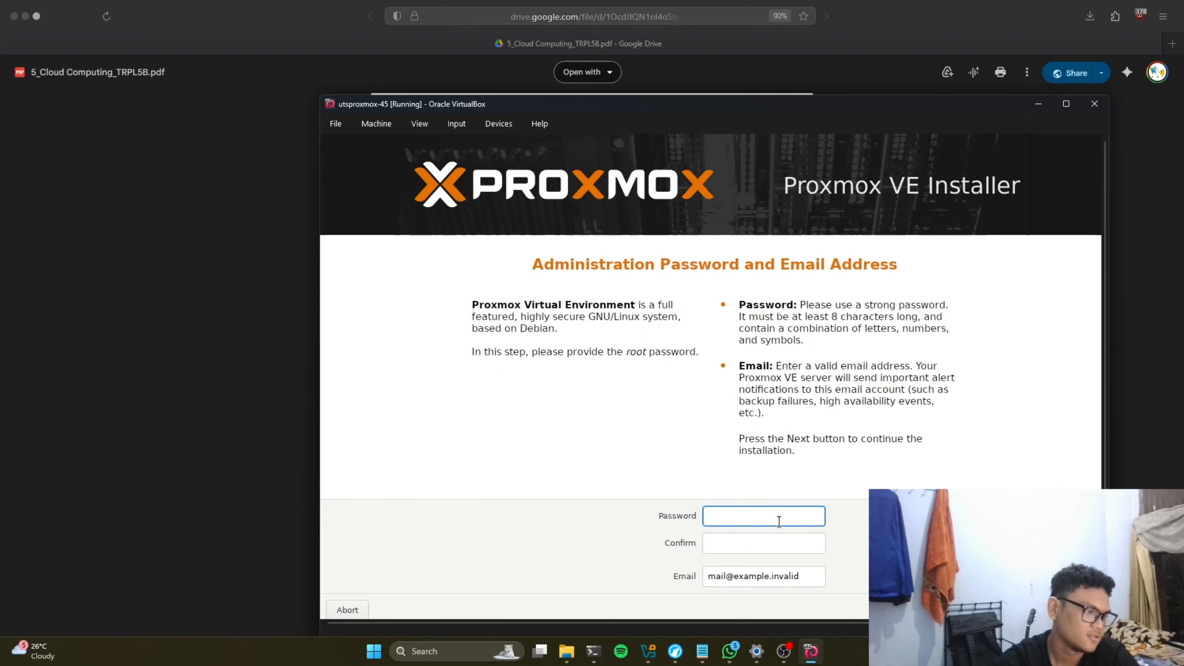
Step: Enter the root password and a matching confirmation
text(•••••)
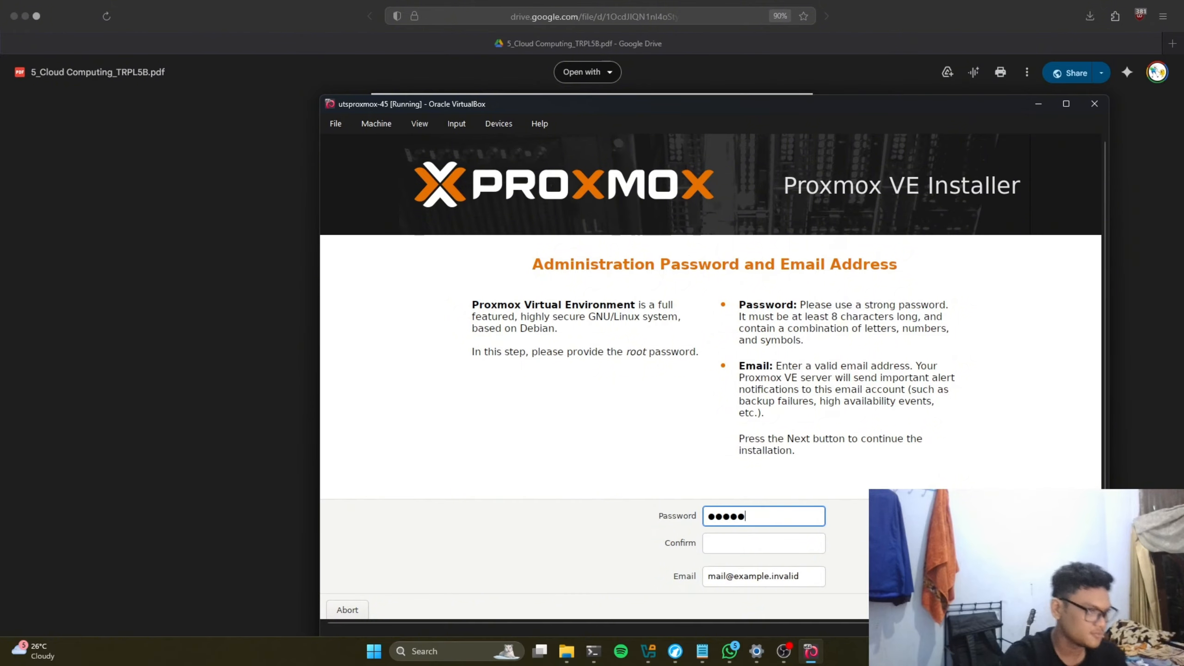
key(BackSpace)
key(BackSpace)
key(BackSpace)
key(BackSpace)
key(BackSpace)
text(•••••)
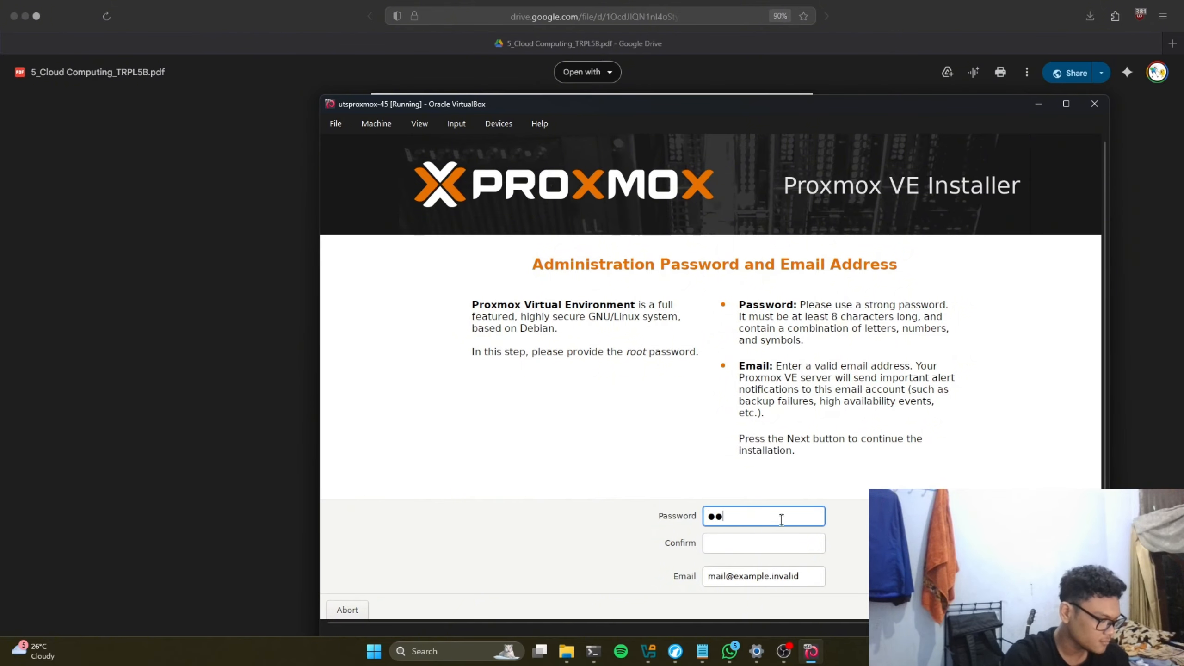
text(•••)
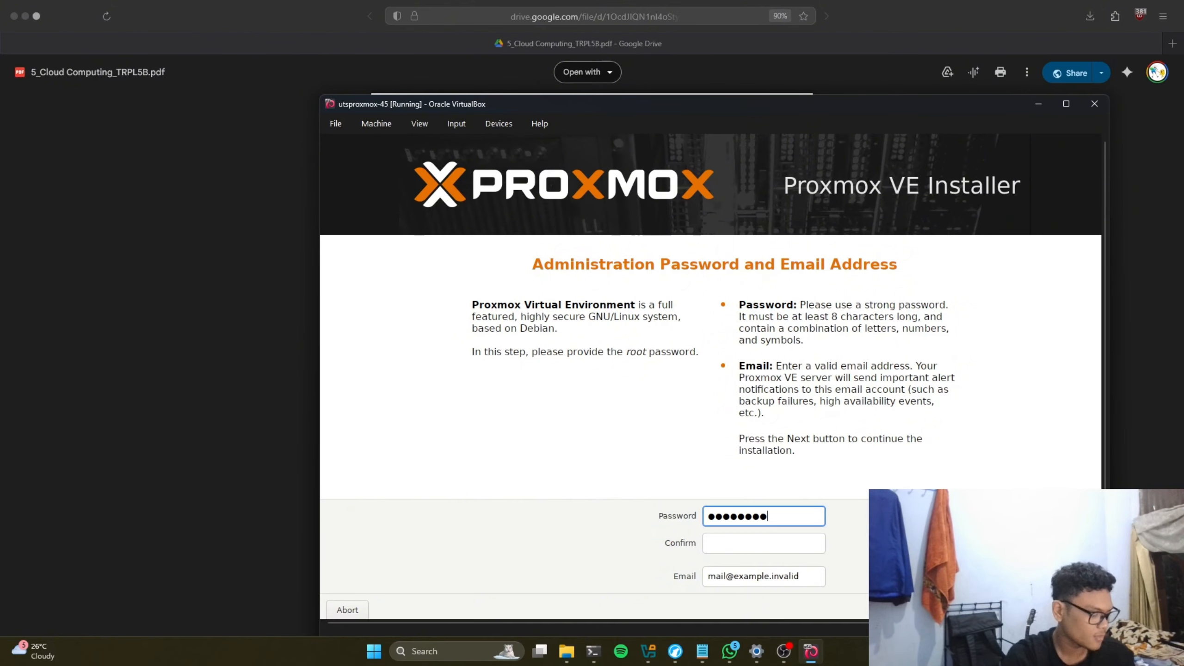
key(Tab)
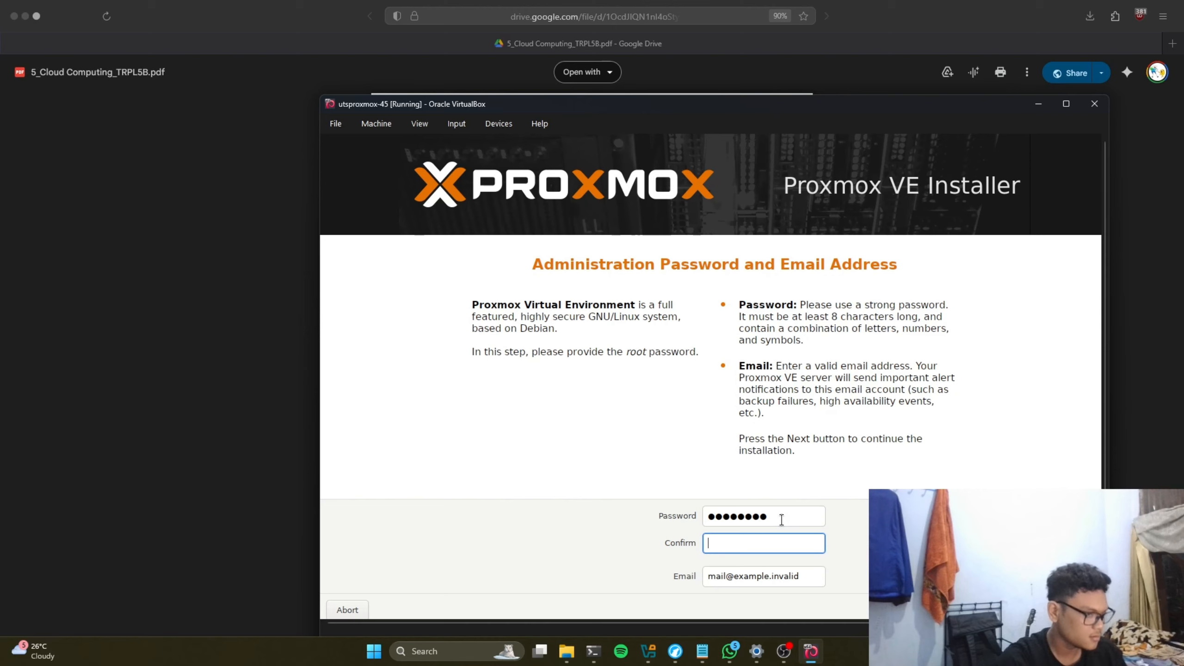
text(•••••••••)
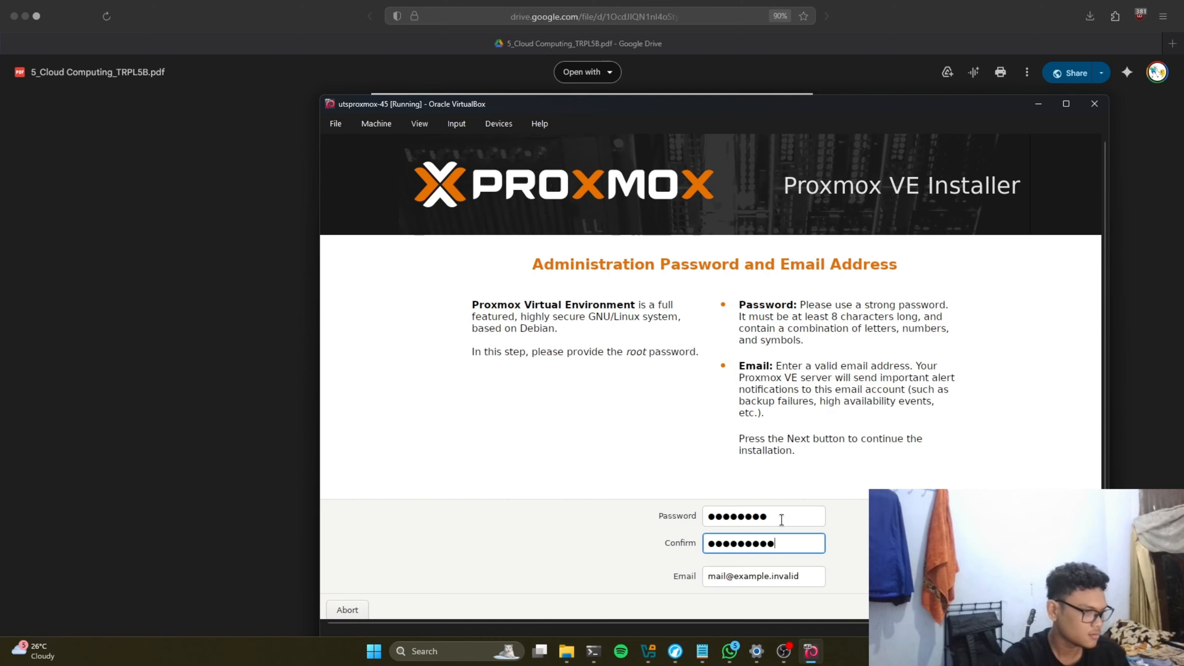
key(BackSpace)
key(BackSpace)
key(BackSpace)
key(BackSpace)
key(BackSpace)
key(BackSpace)
key(BackSpace)
key(BackSpace)
key(BackSpace)
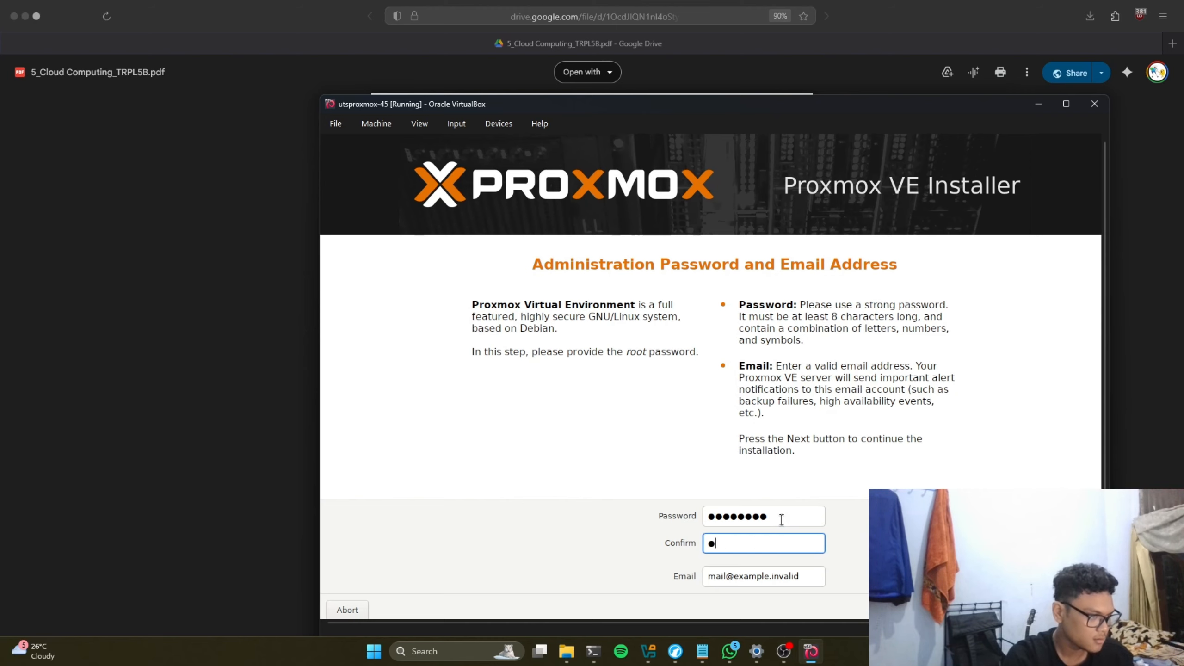
text(••••••••)
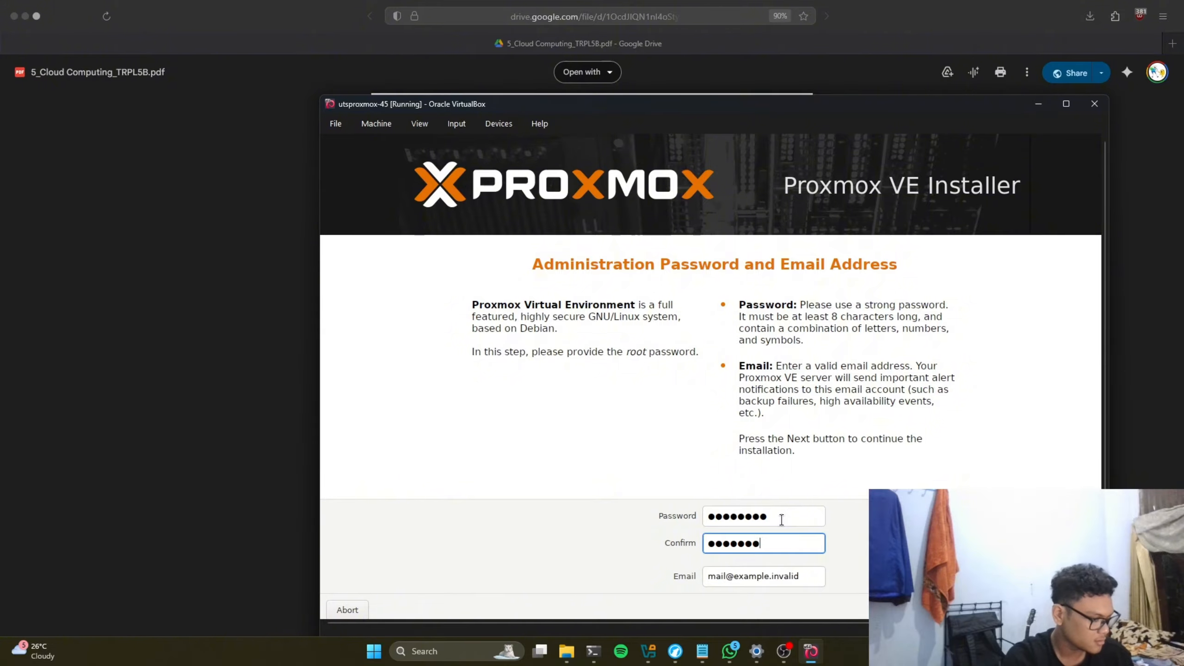
Step: Replace the placeholder email with the administrator's address and continue to network setup
key(Tab)
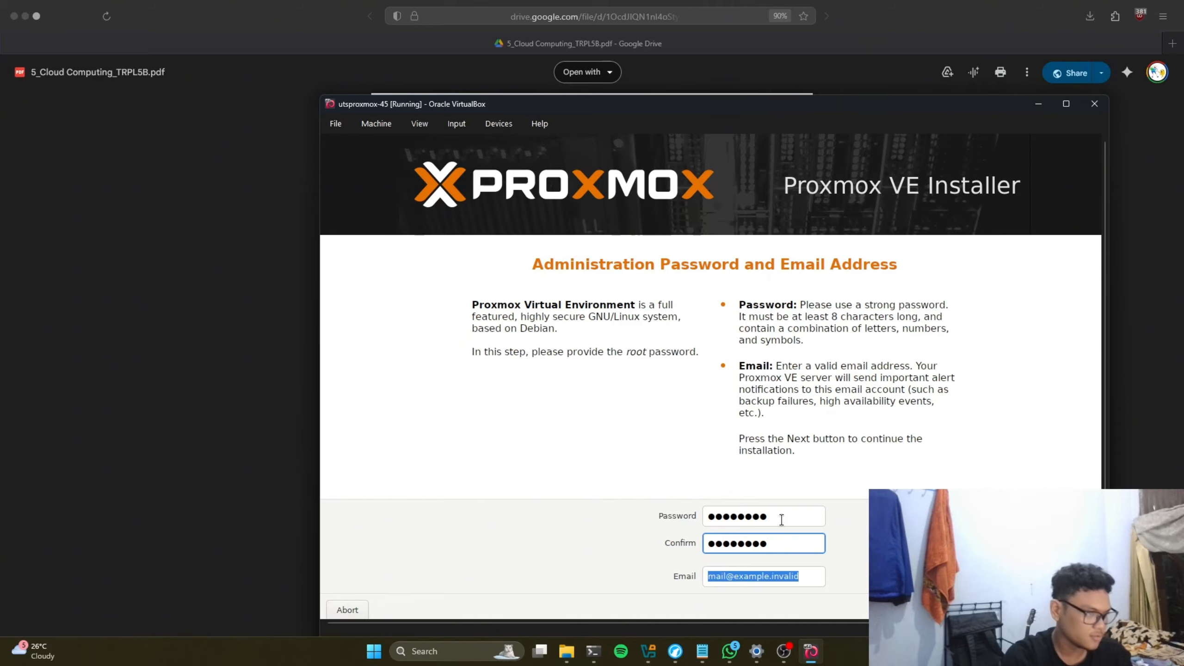
key(BackSpace)
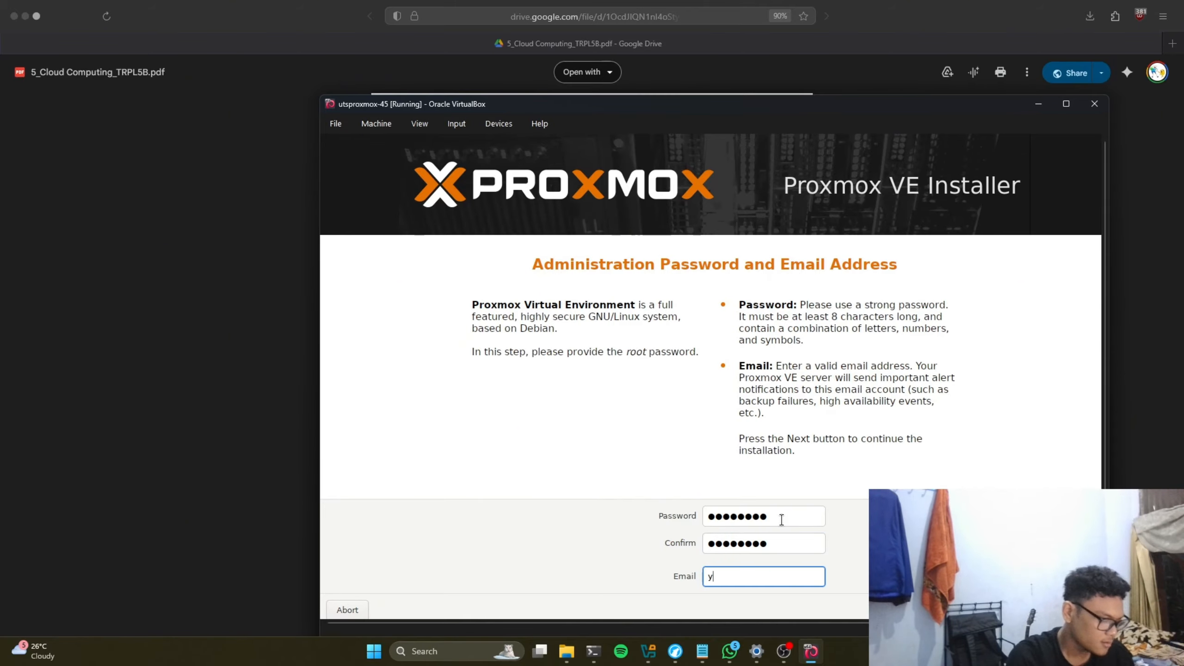
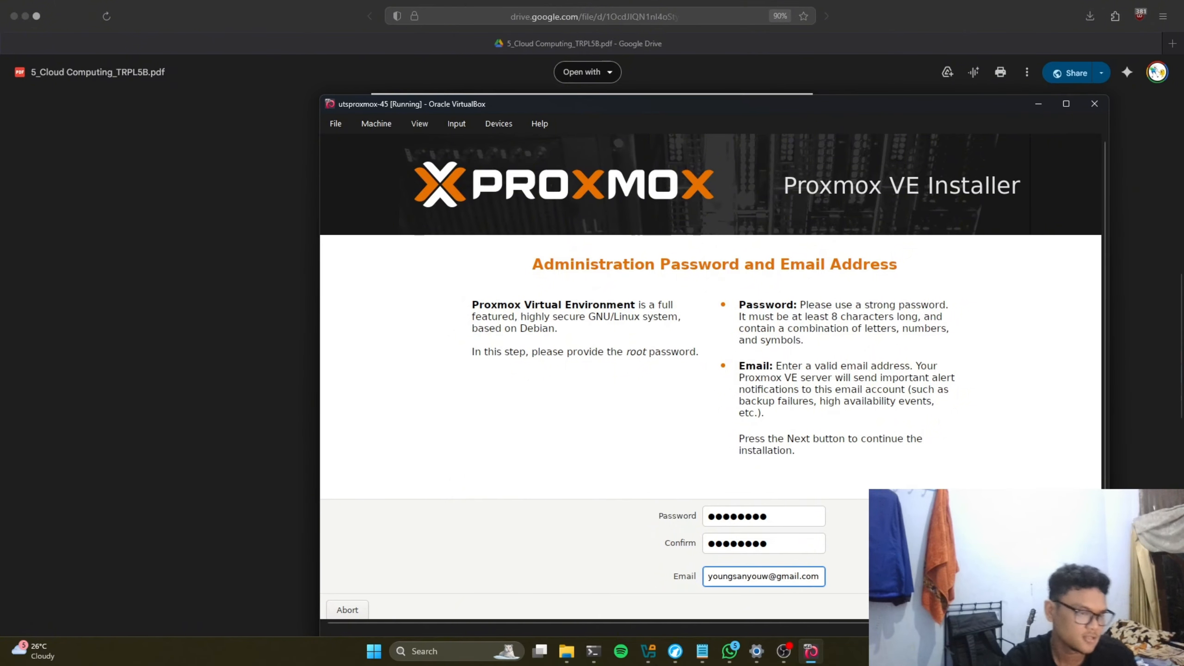
key(Return)
Step: Change the installer hostname to pve.pnm.ac.id, checking the assignment PDF
click(779, 498)
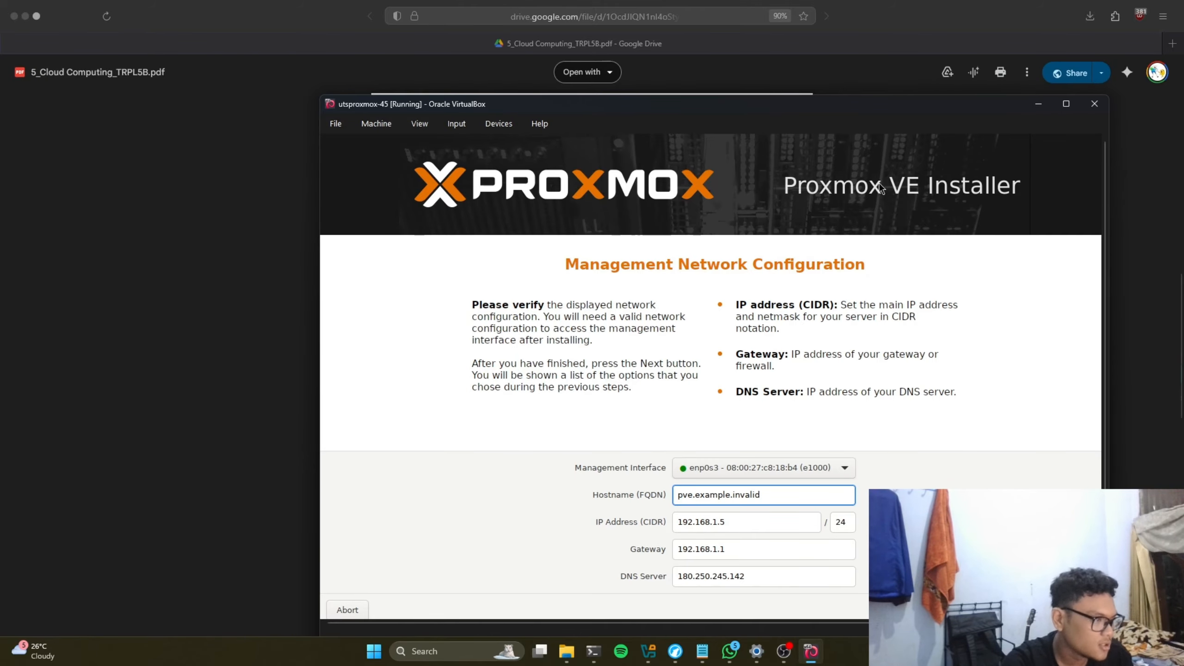
drag(850, 105, 713, 301)
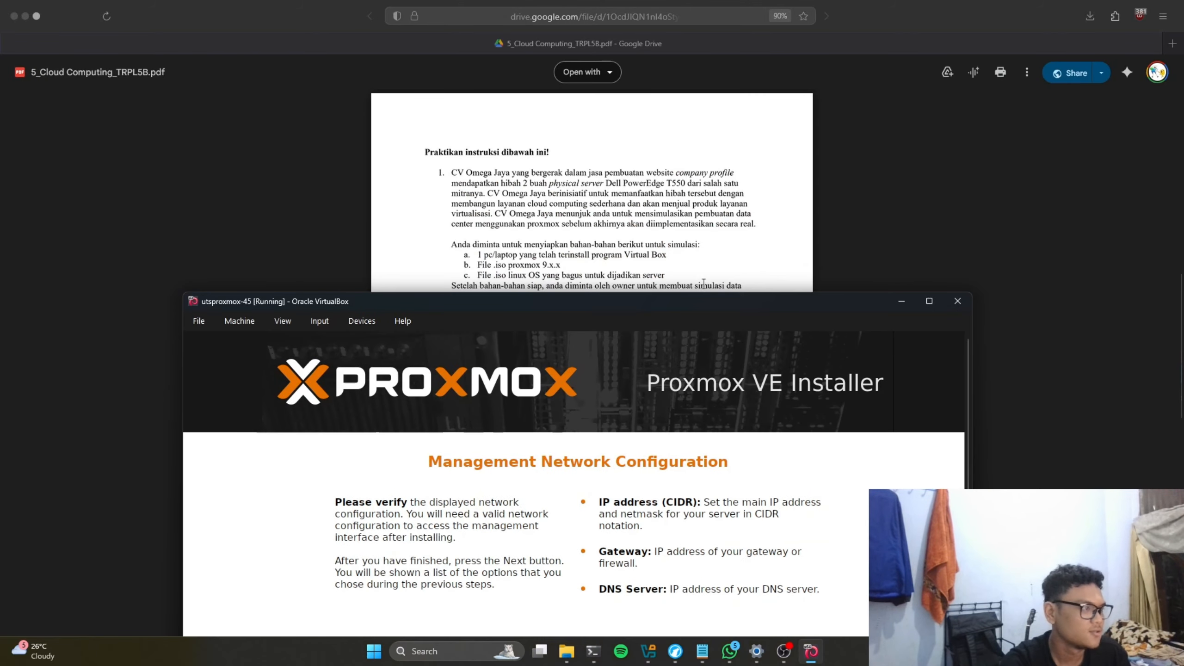
scroll(614, 213, down, 5)
scroll(614, 212, up, 2)
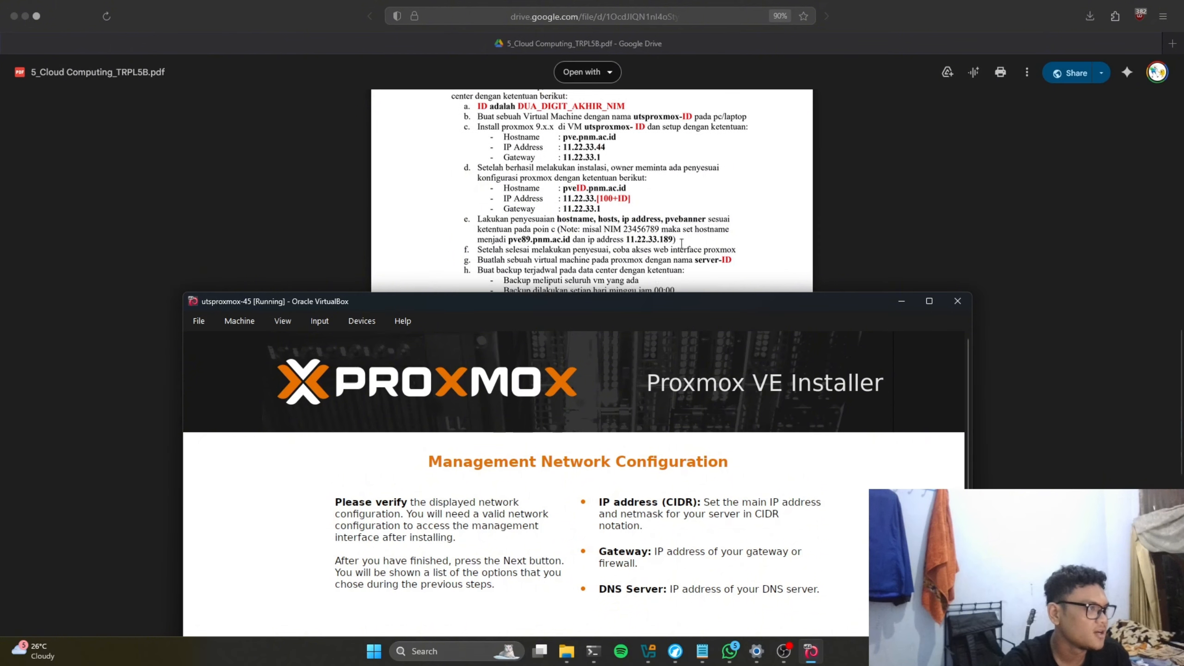
drag(658, 306, 740, 187)
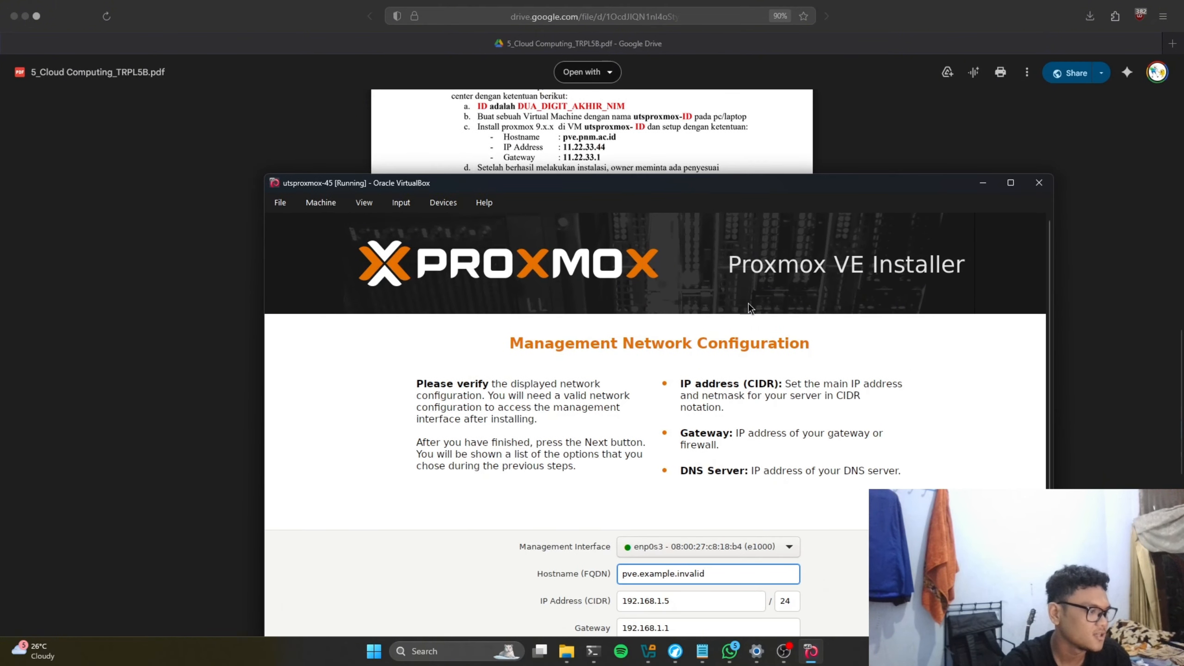
double_click(664, 573)
text(pn)
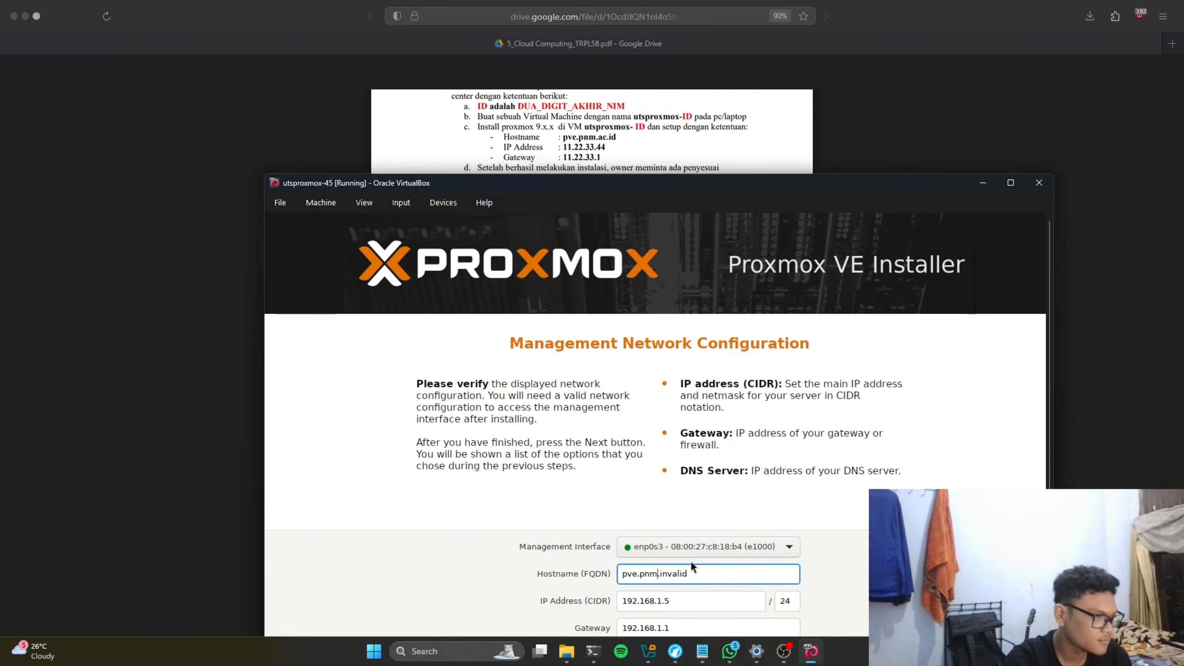
key(Right)
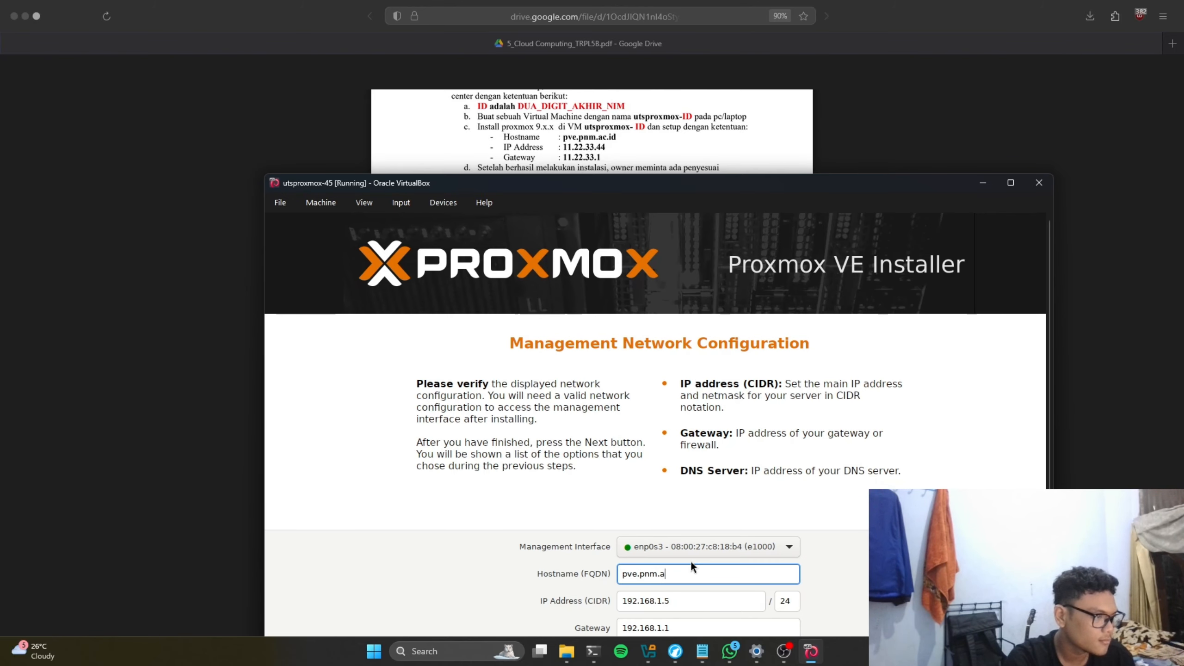
text(.iud)
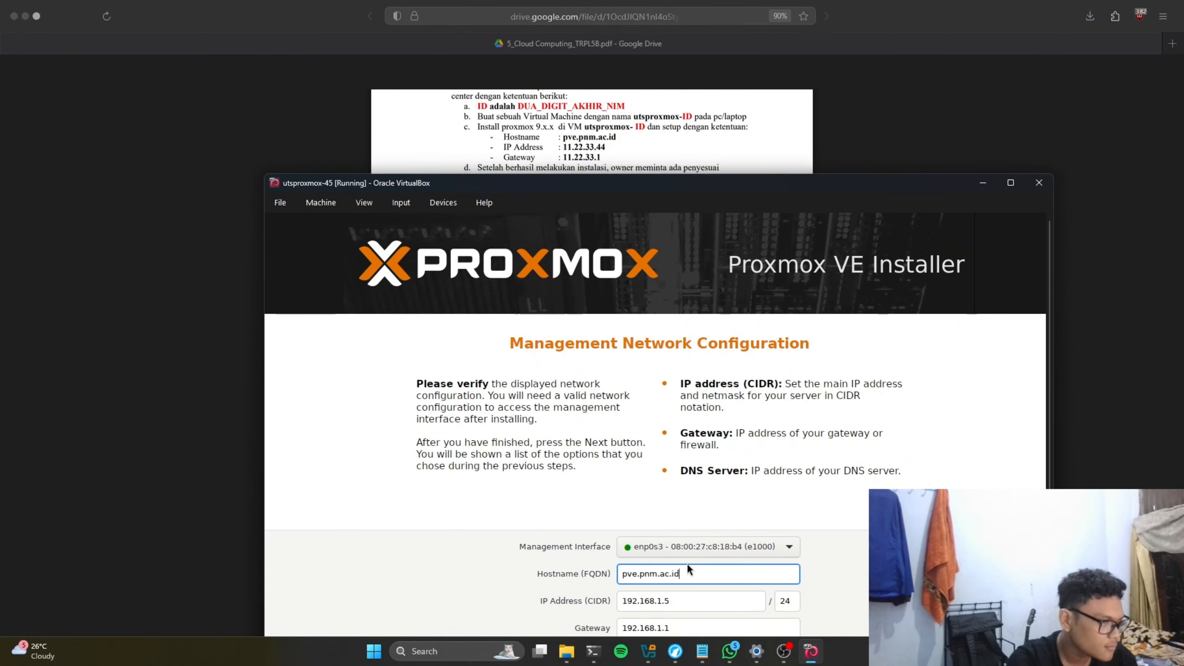
Step: Set management IP 11.22.33.44/24 and gateway 11.22.33.1
click(678, 604)
drag(678, 604, 602, 606)
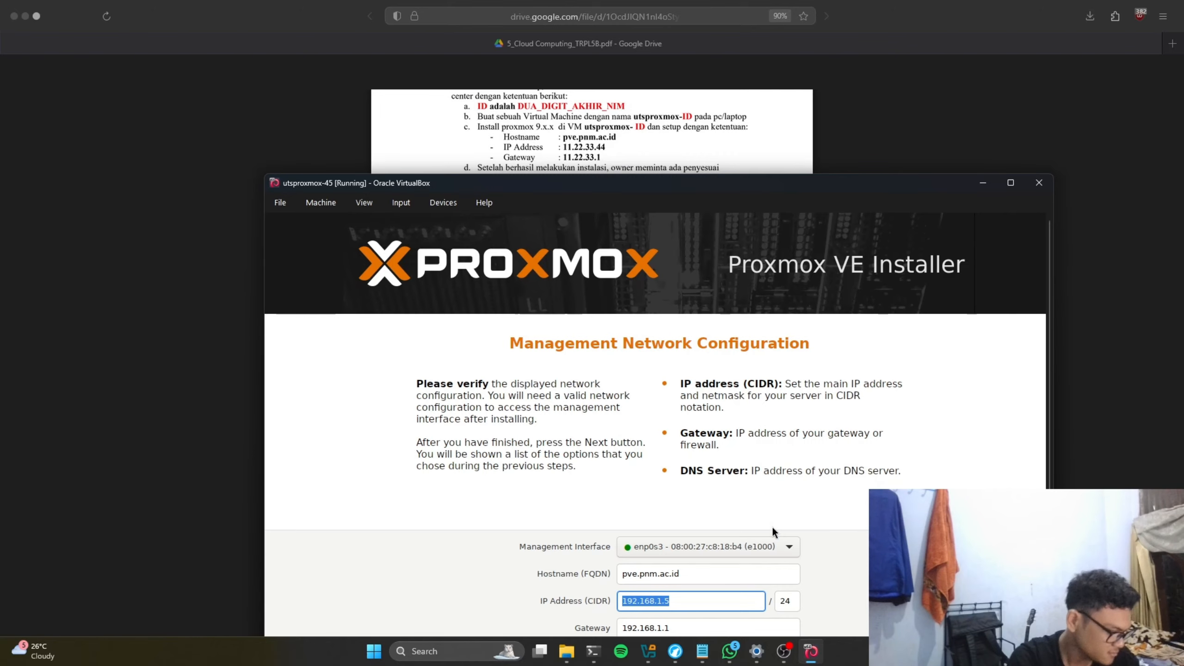
text(11.22.)
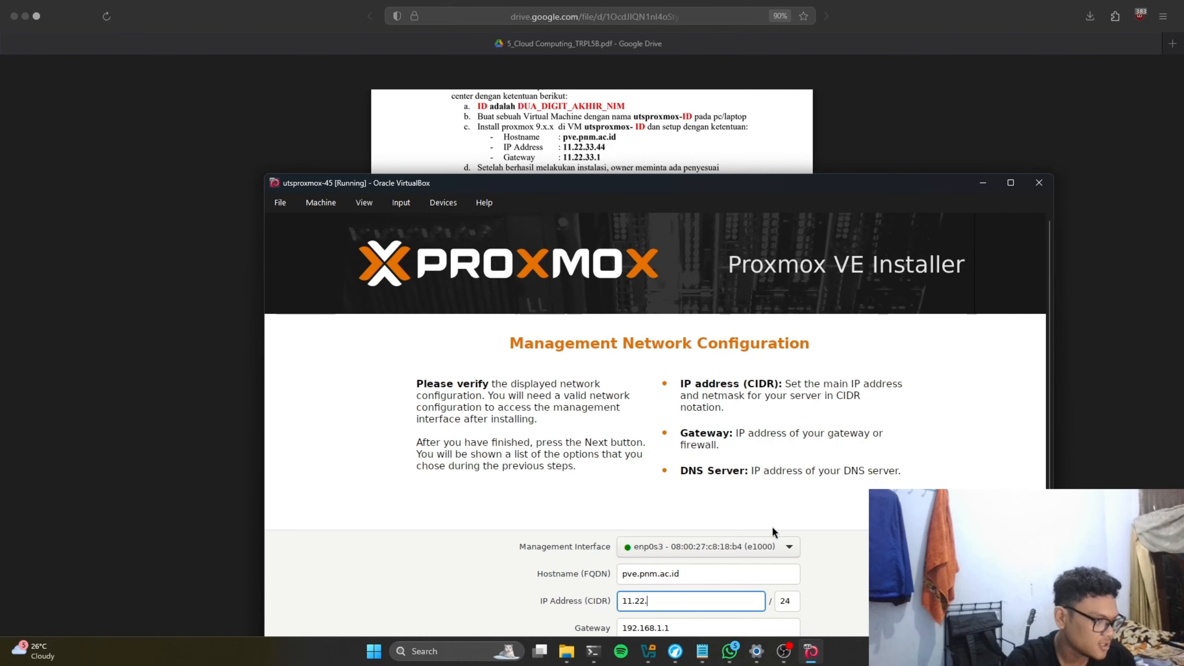
text(33.)
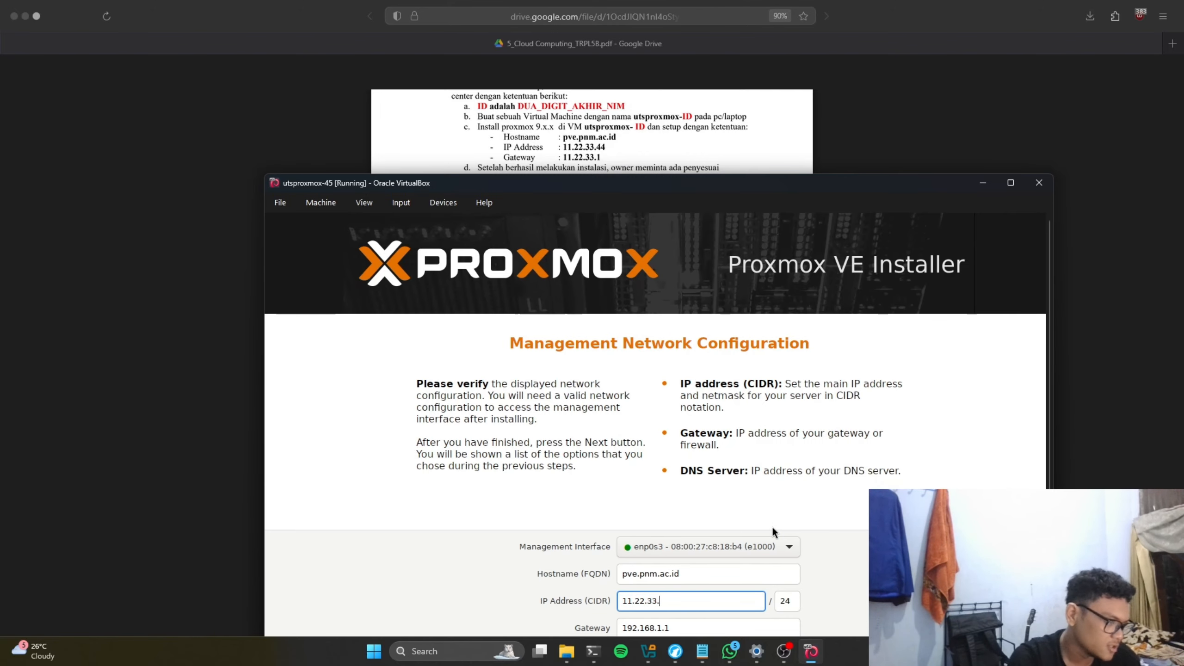
text(44)
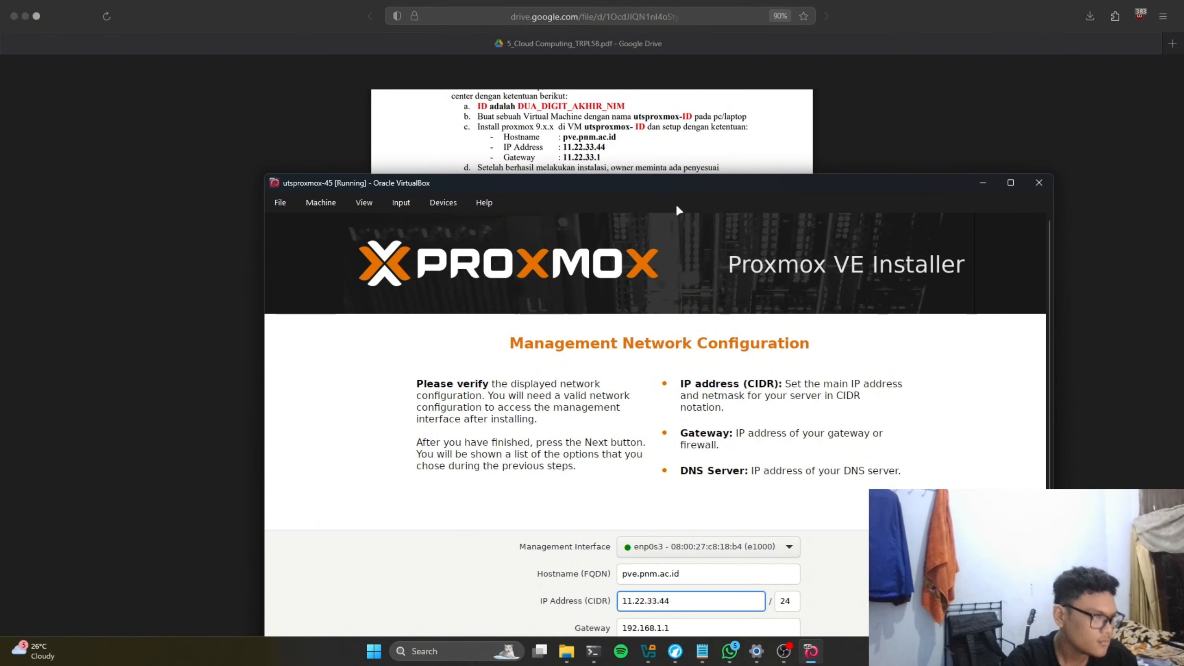
drag(709, 182, 719, 143)
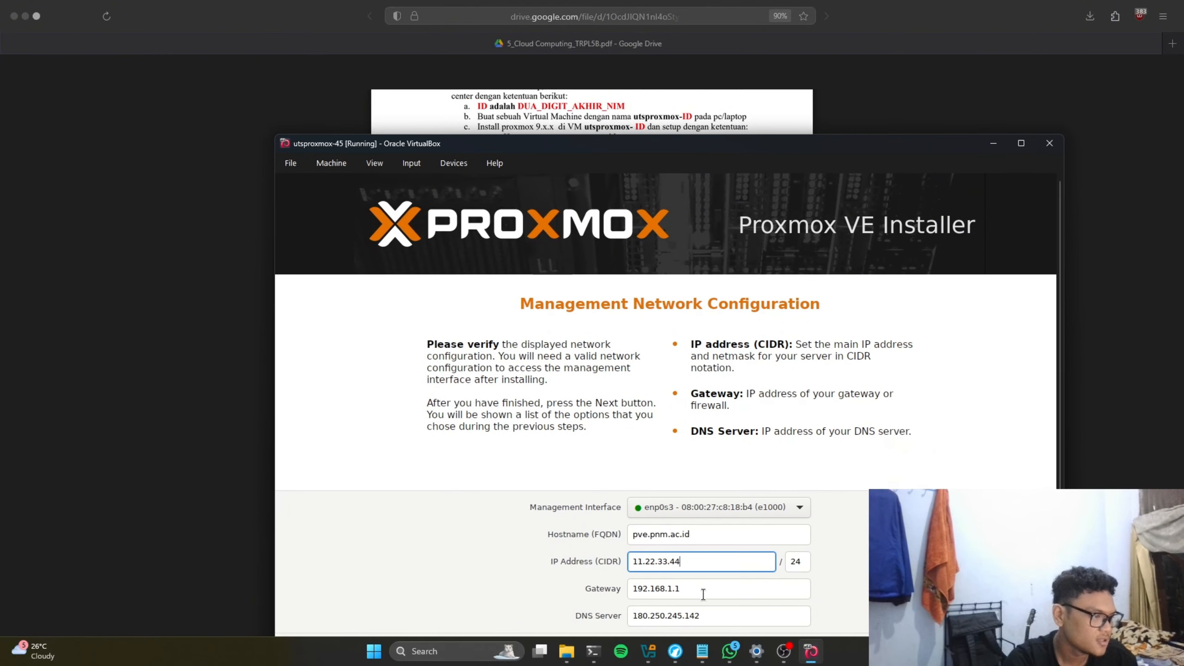
drag(702, 589, 594, 590)
text(11)
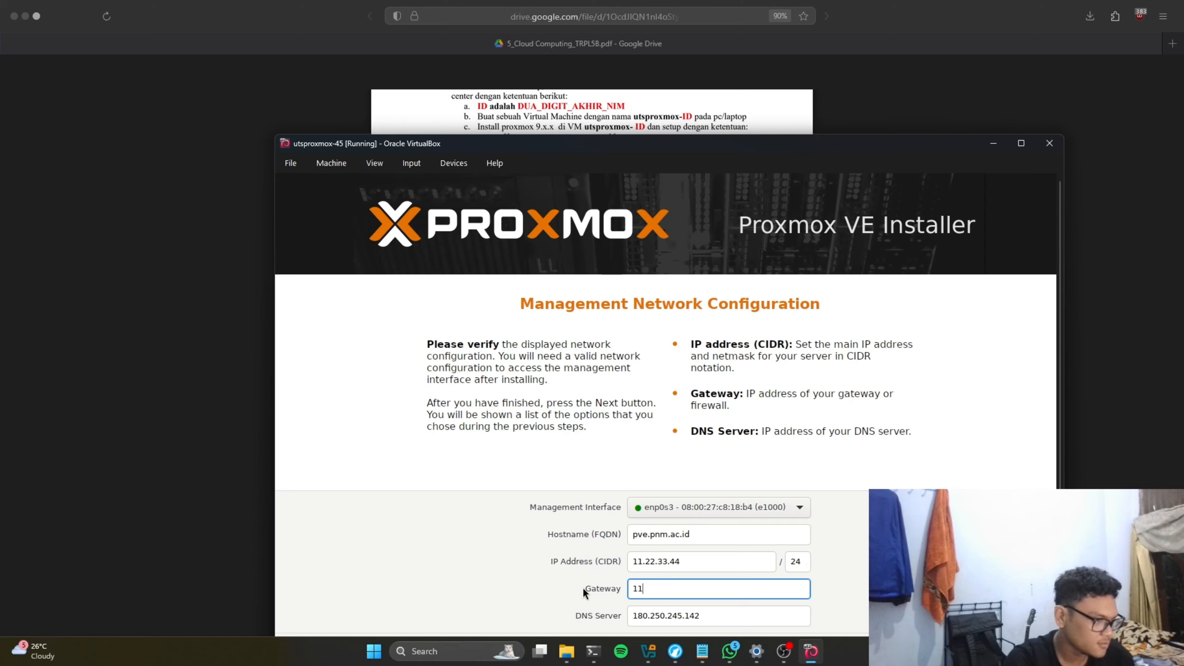
text(.22.)
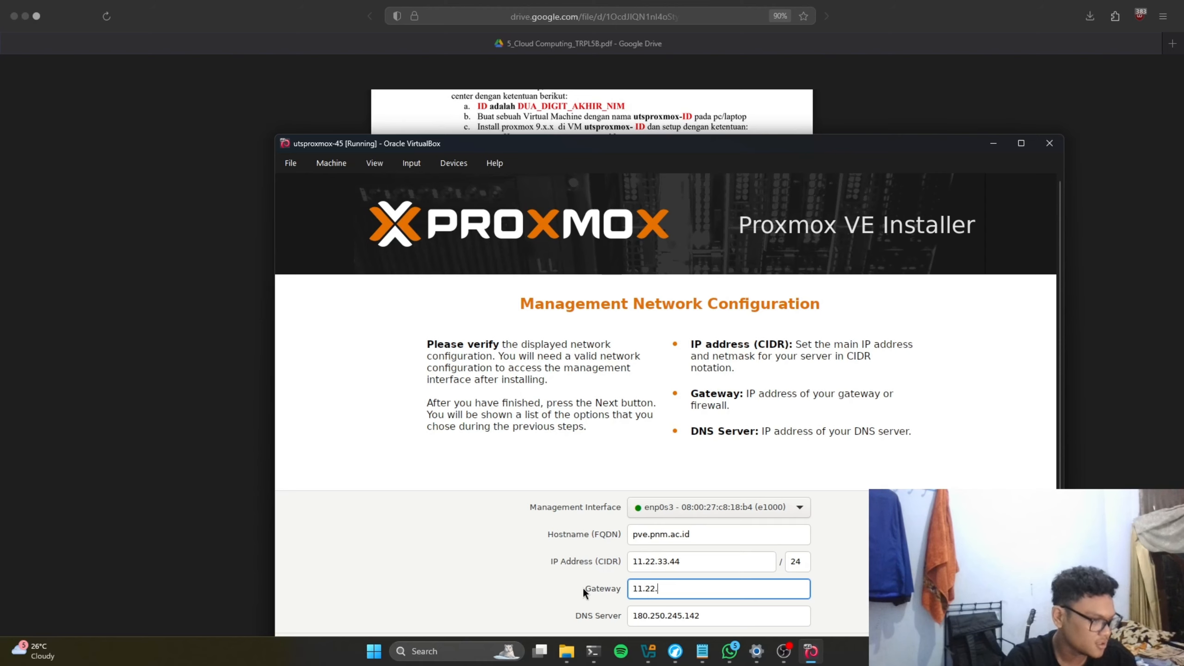
text(33)
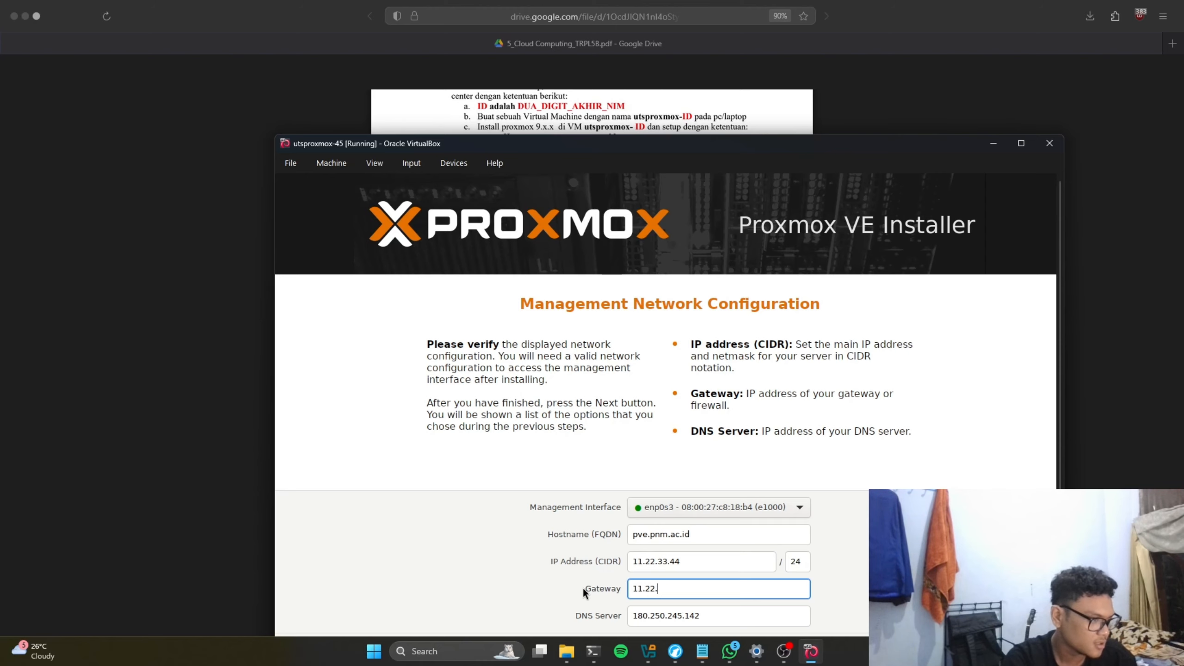
text(.)
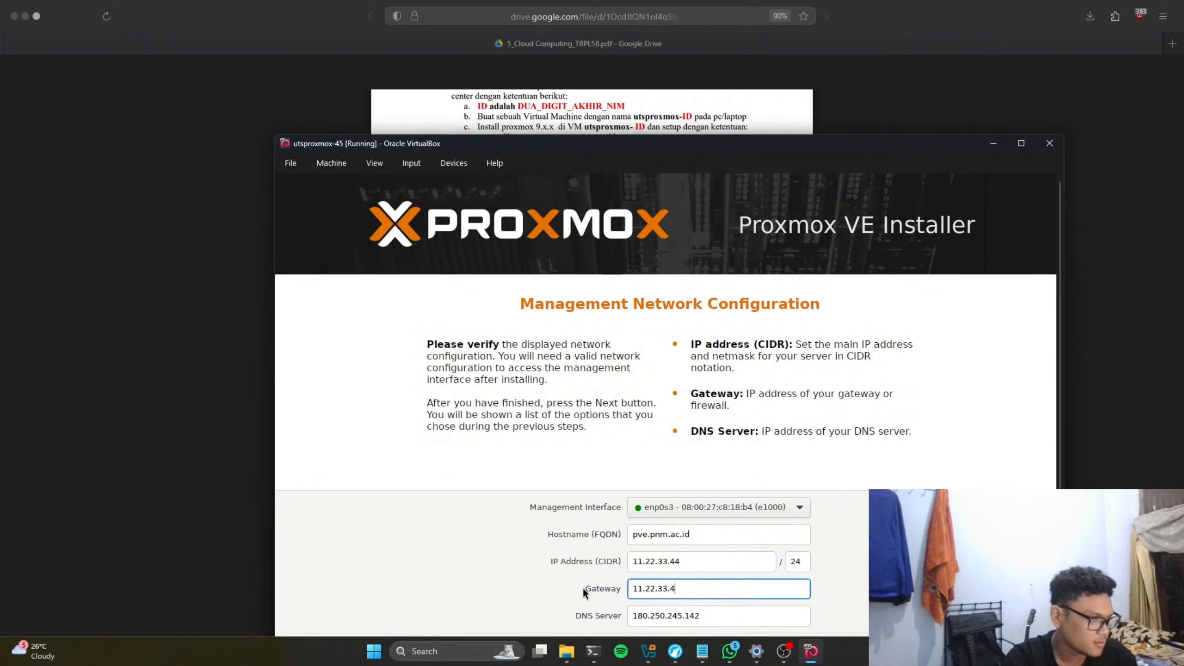
text(1)
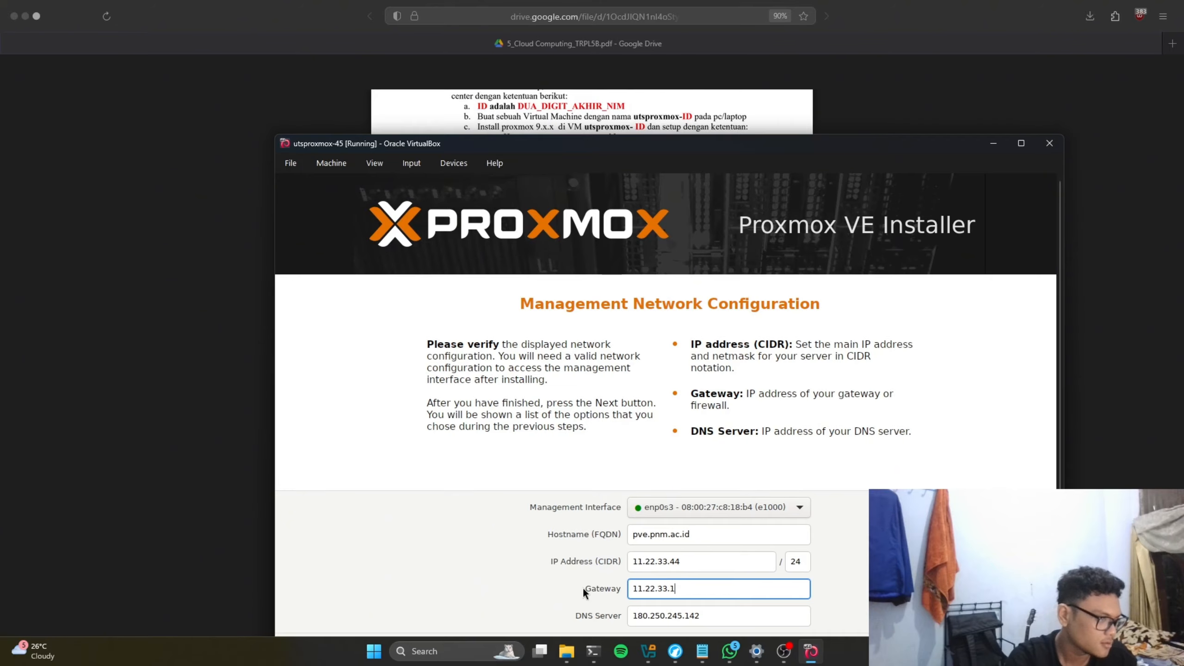
mouse_move(648, 144)
mouse_down()
mouse_move(677, 498)
mouse_move(660, 427)
mouse_move(649, 497)
mouse_move(652, 129)
mouse_up()
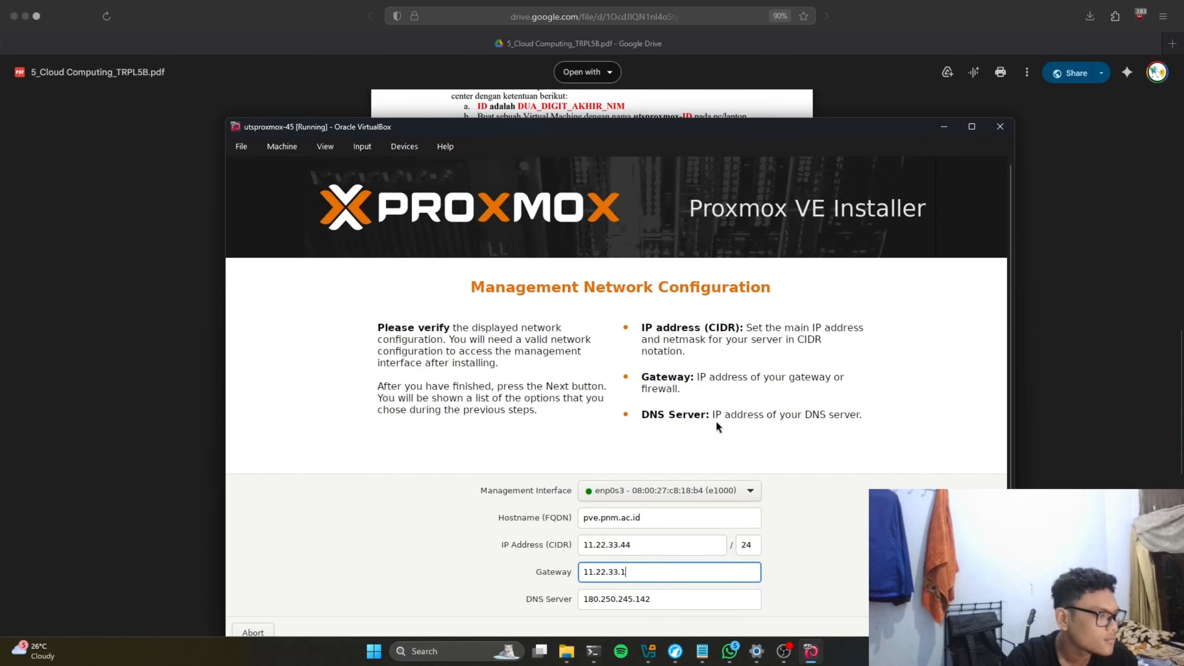
drag(779, 128, 778, 84)
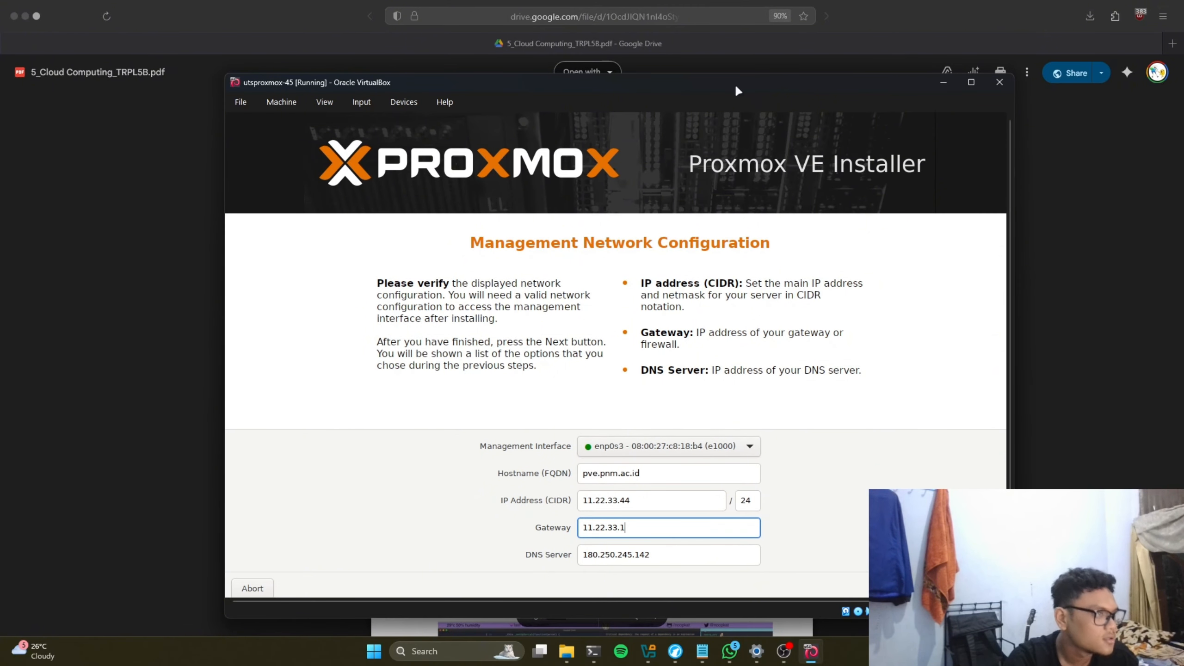
drag(725, 86, 704, 95)
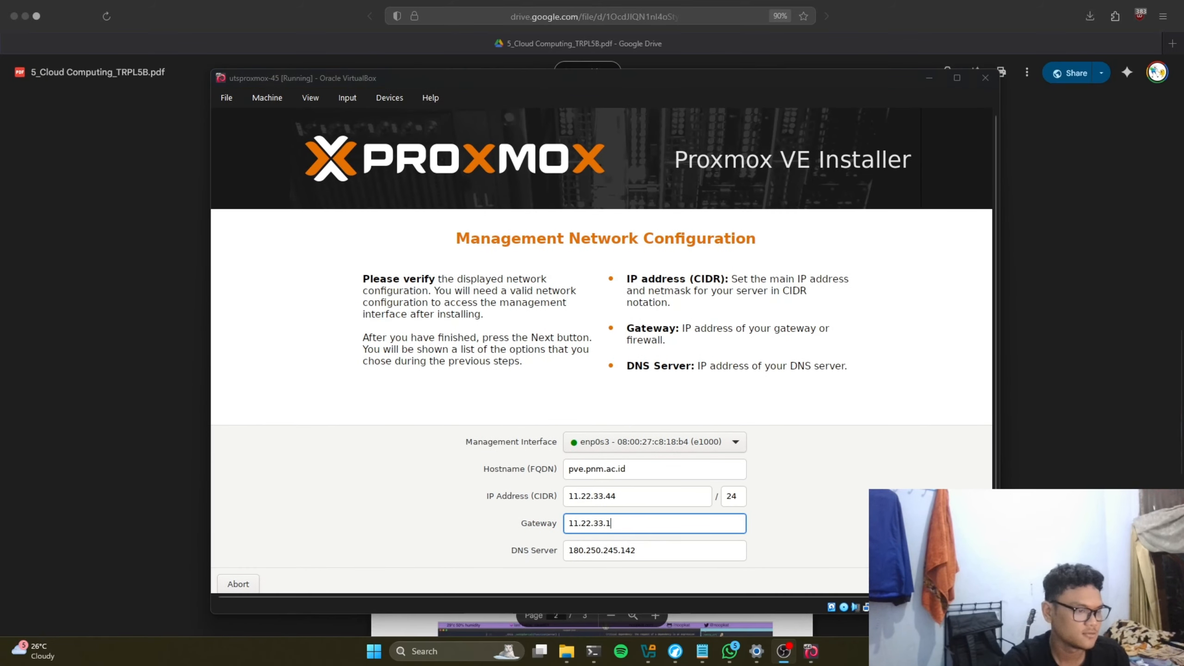
Step: Review the summary and install Proxmox VE, letting the VM reboot
click(965, 584)
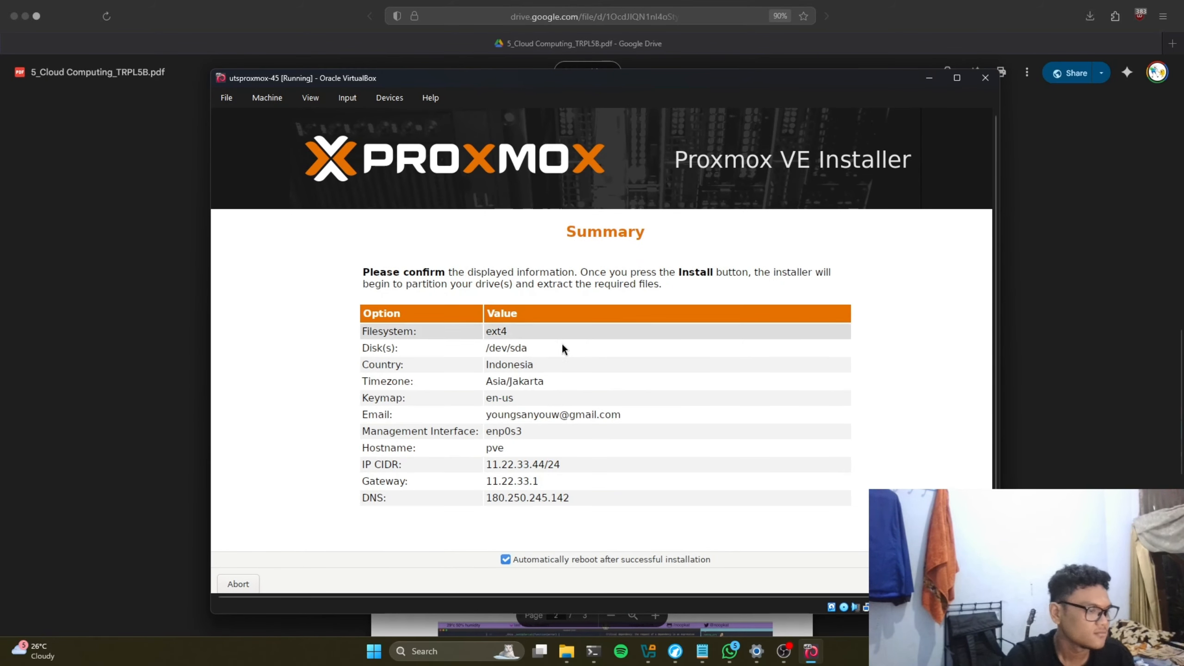
click(966, 584)
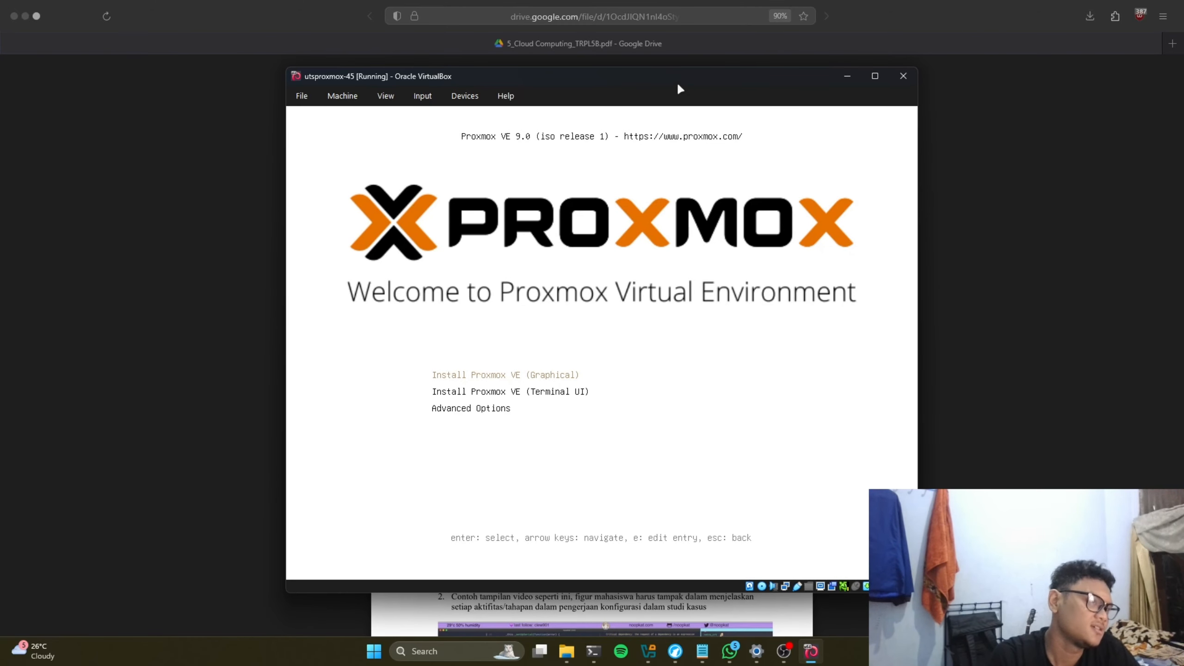
Step: Open the Close Virtual Machine dialog for utsproxmox-45 with 'Power off the machine' selected
drag(649, 76, 668, 75)
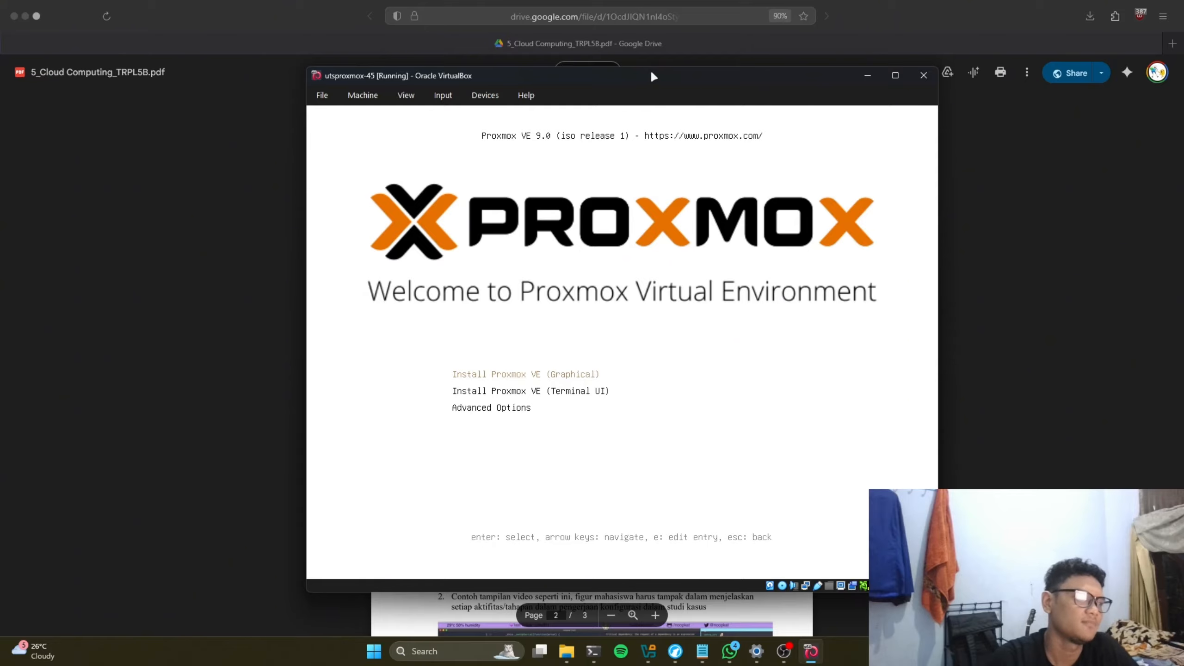
drag(653, 76, 636, 75)
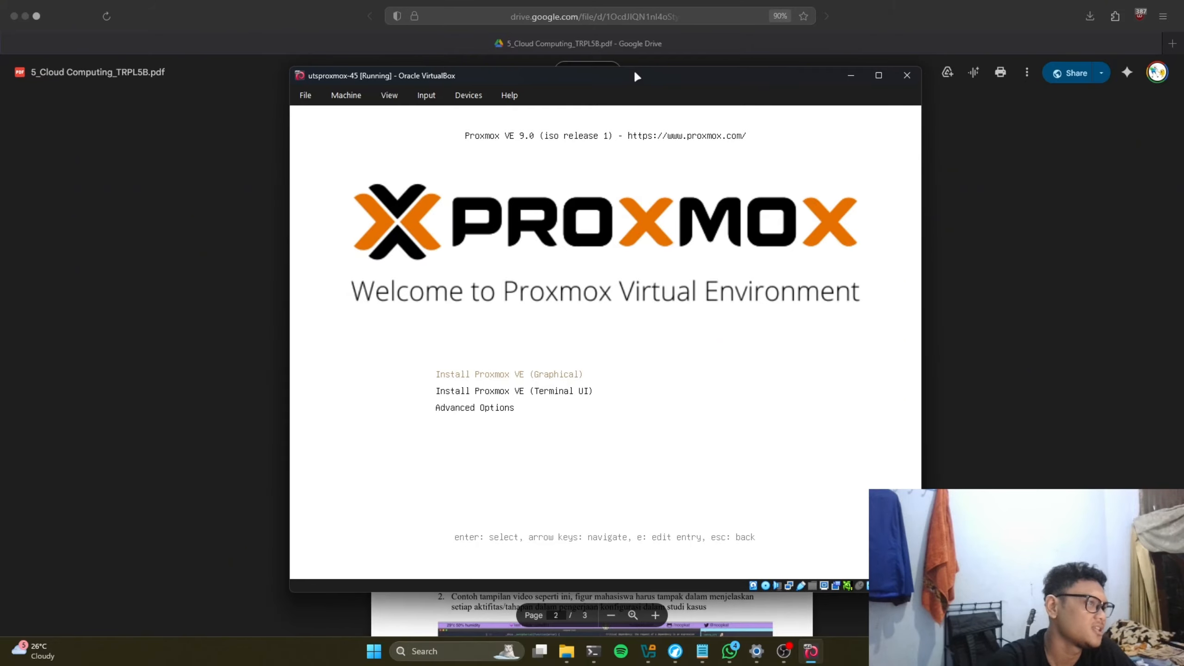
click(905, 75)
Step: Power off utsproxmox-45 and return to the VirtualBox Manager
click(590, 351)
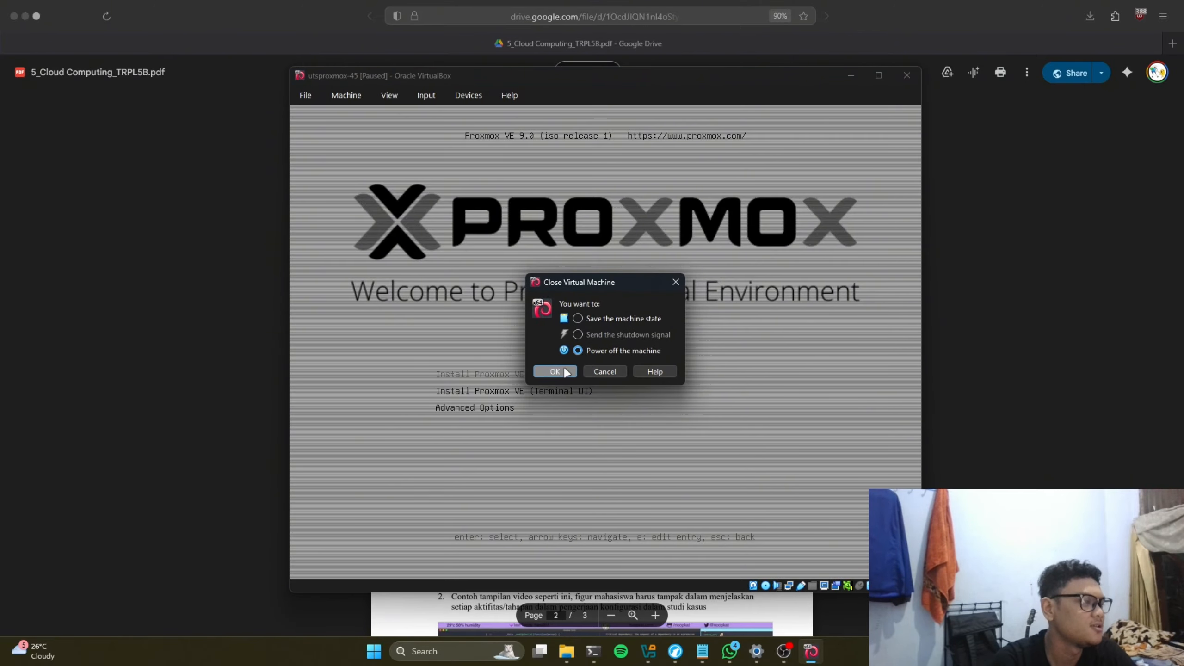
click(554, 372)
click(662, 651)
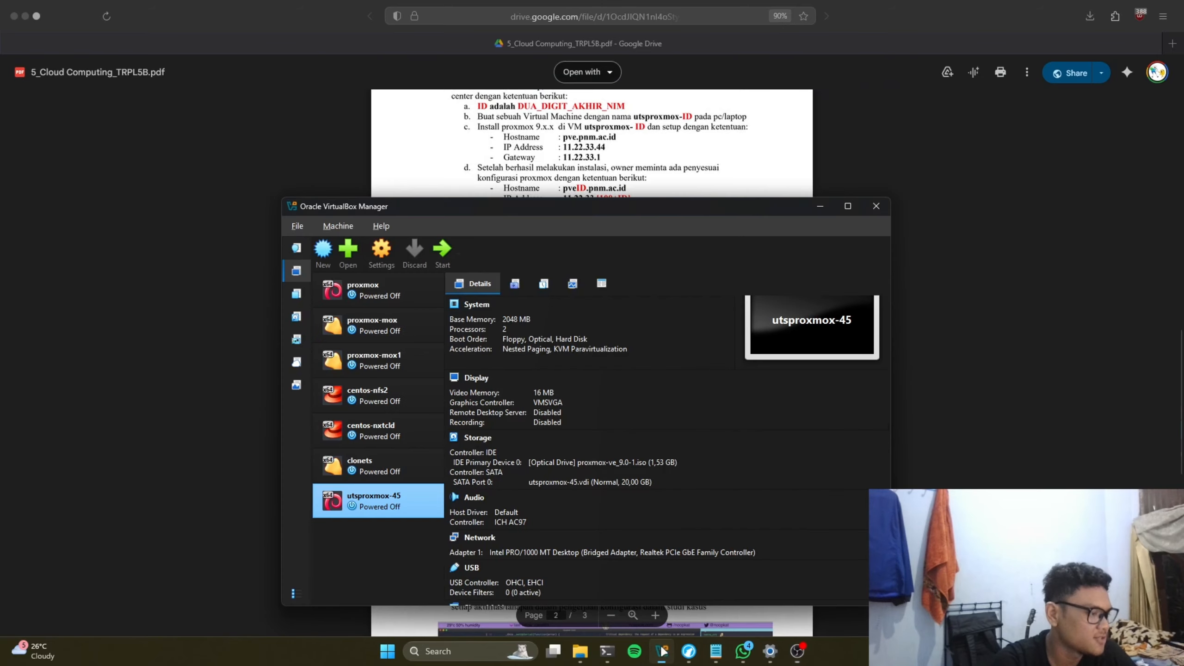
Step: In utsproxmox-45's Storage settings, remove proxmox-ve_9.0-1.iso from the optical drive and save
right_click(368, 505)
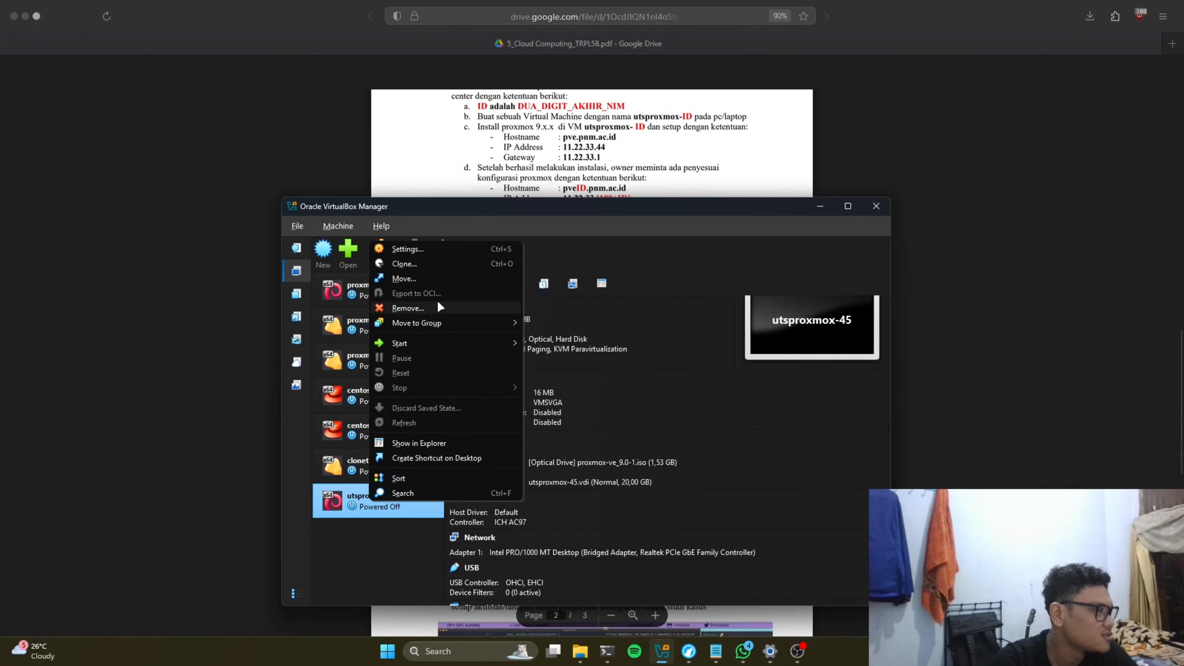
click(441, 247)
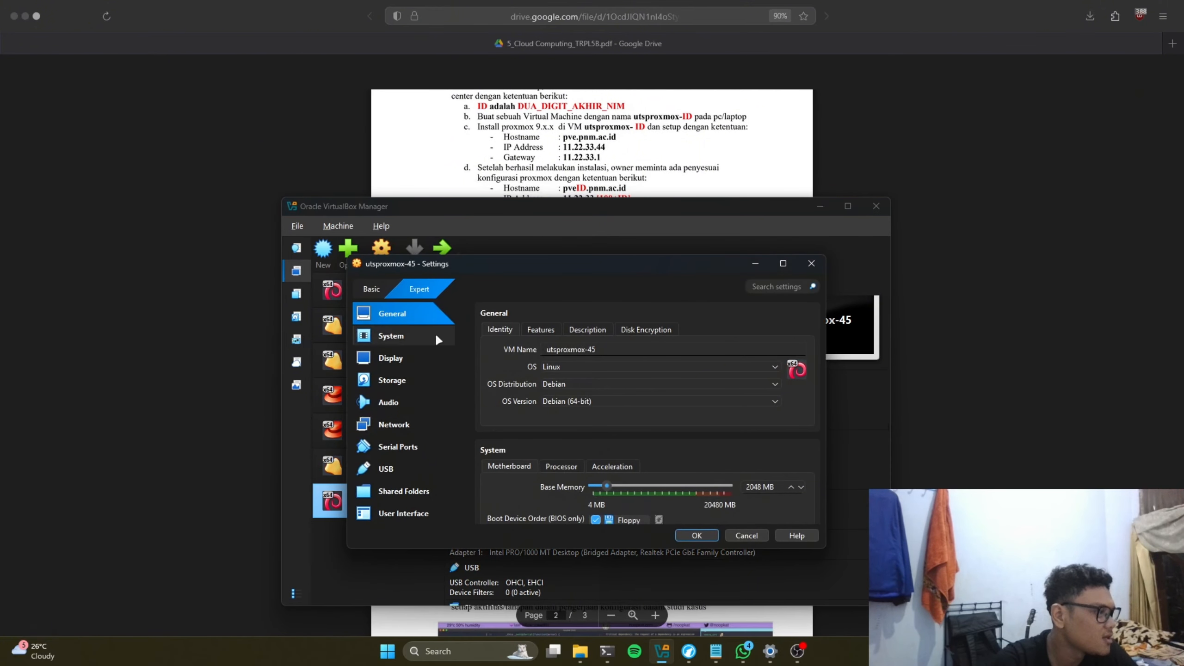
click(402, 425)
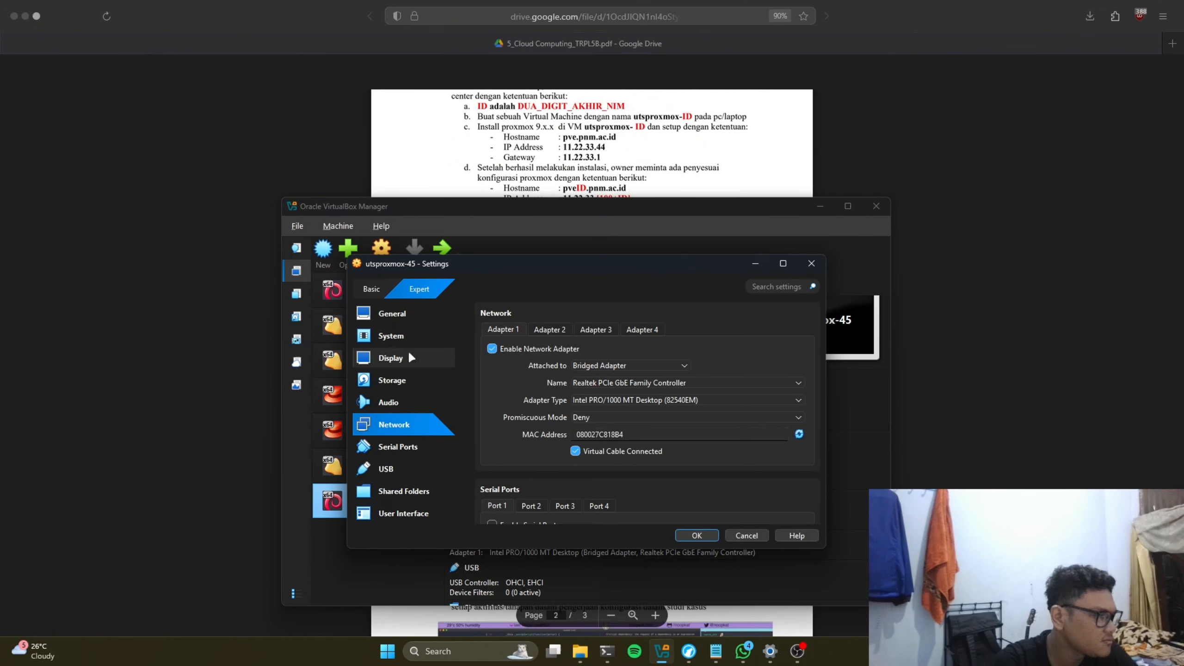
click(388, 379)
click(397, 338)
click(401, 317)
click(401, 360)
click(404, 386)
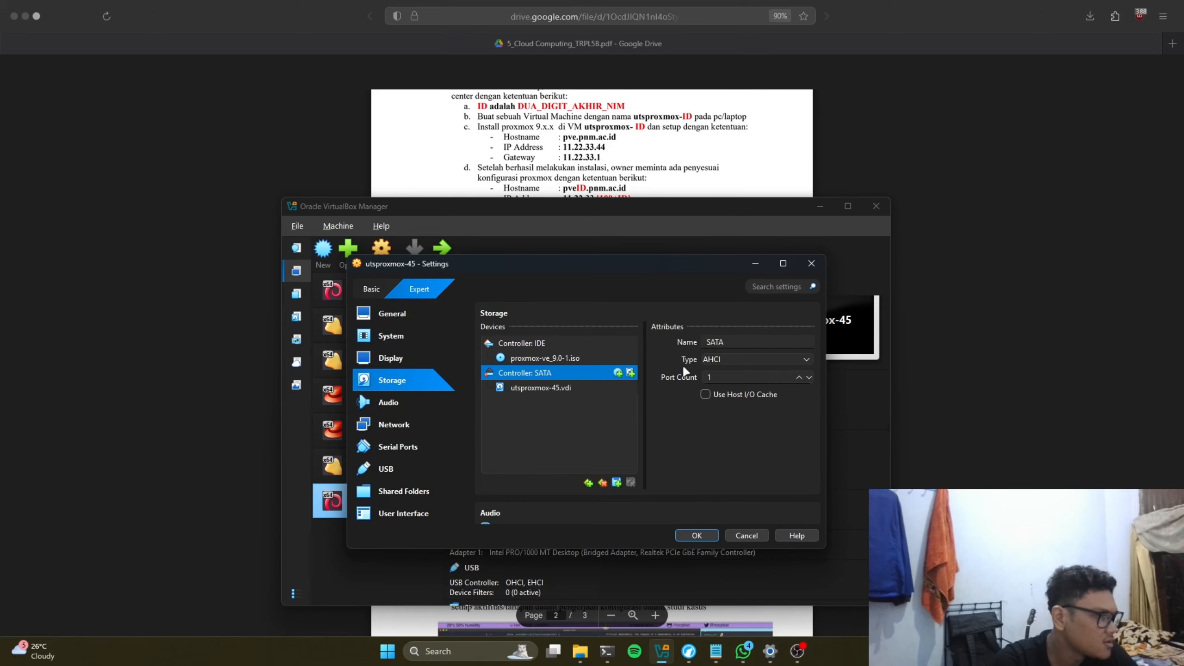
click(568, 357)
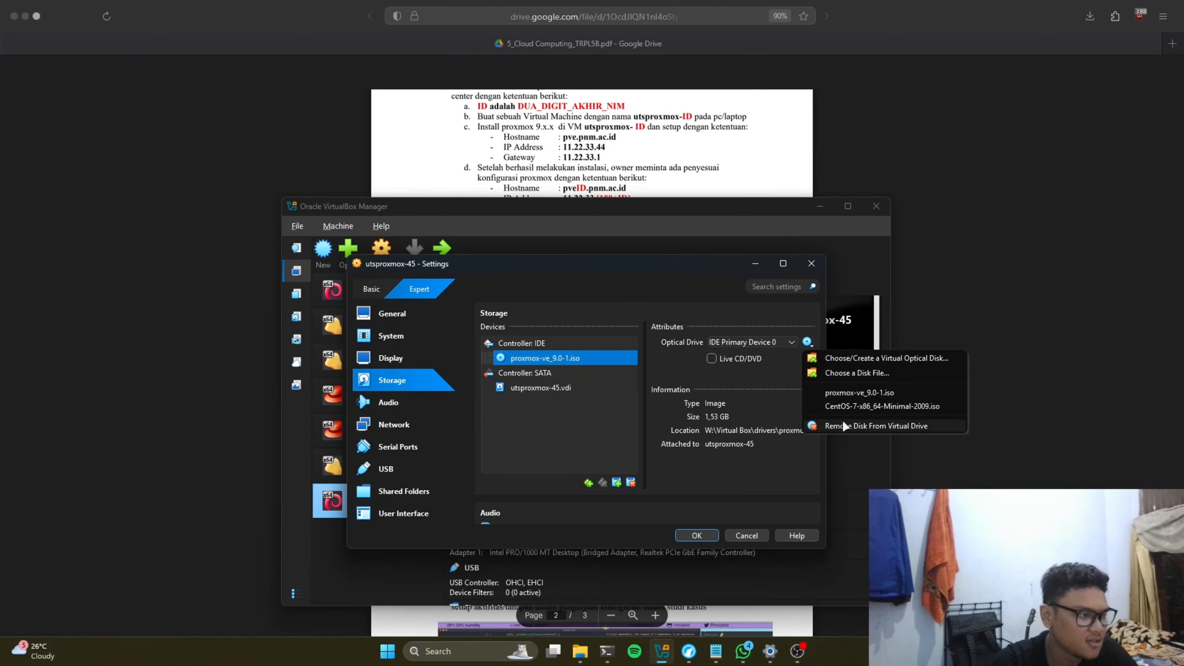
click(847, 425)
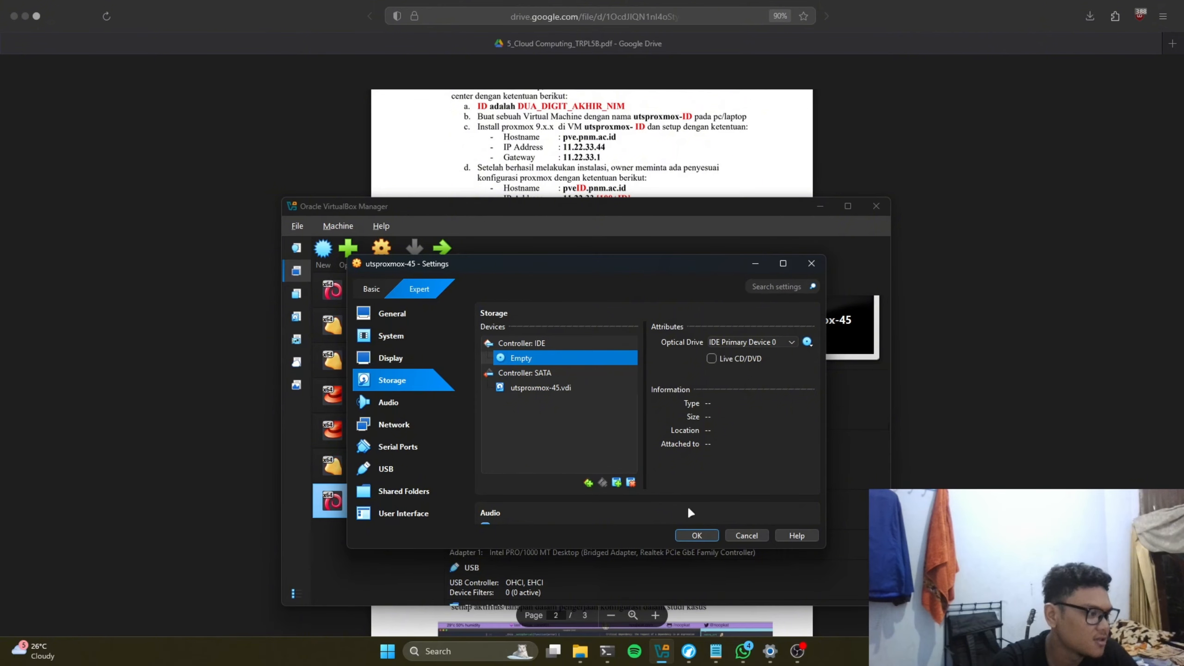
click(696, 535)
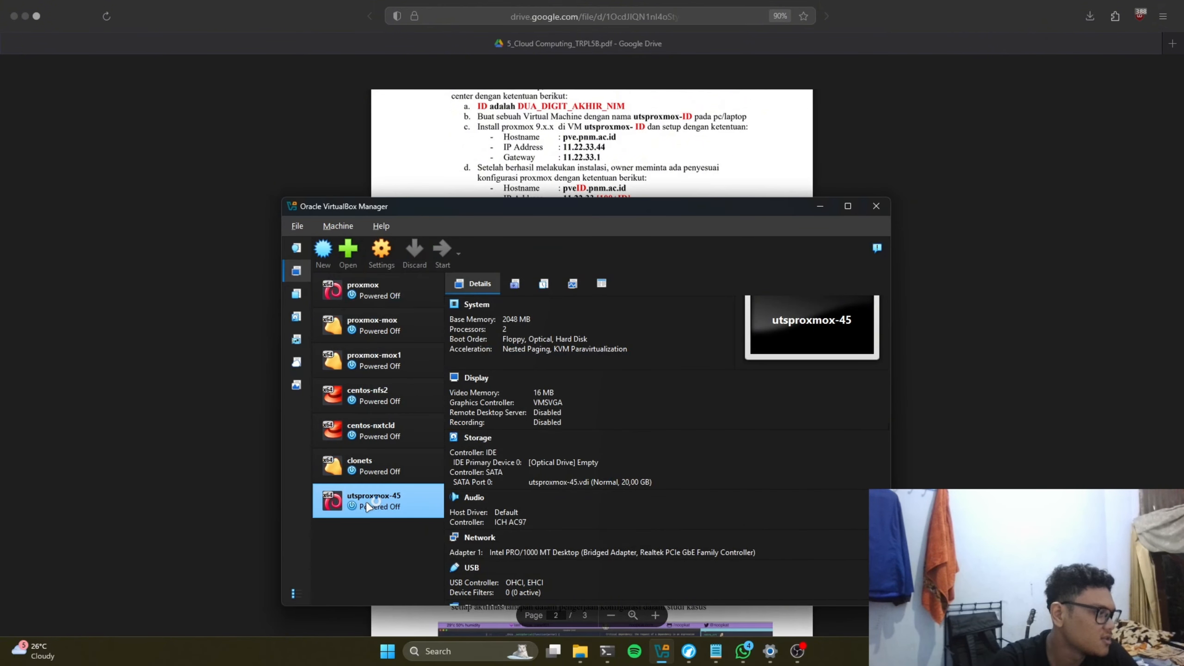
Step: Start utsproxmox-45, dismiss the mouse and keyboard capture notices, and let GRUB boot Proxmox VE
drag(731, 208, 660, 215)
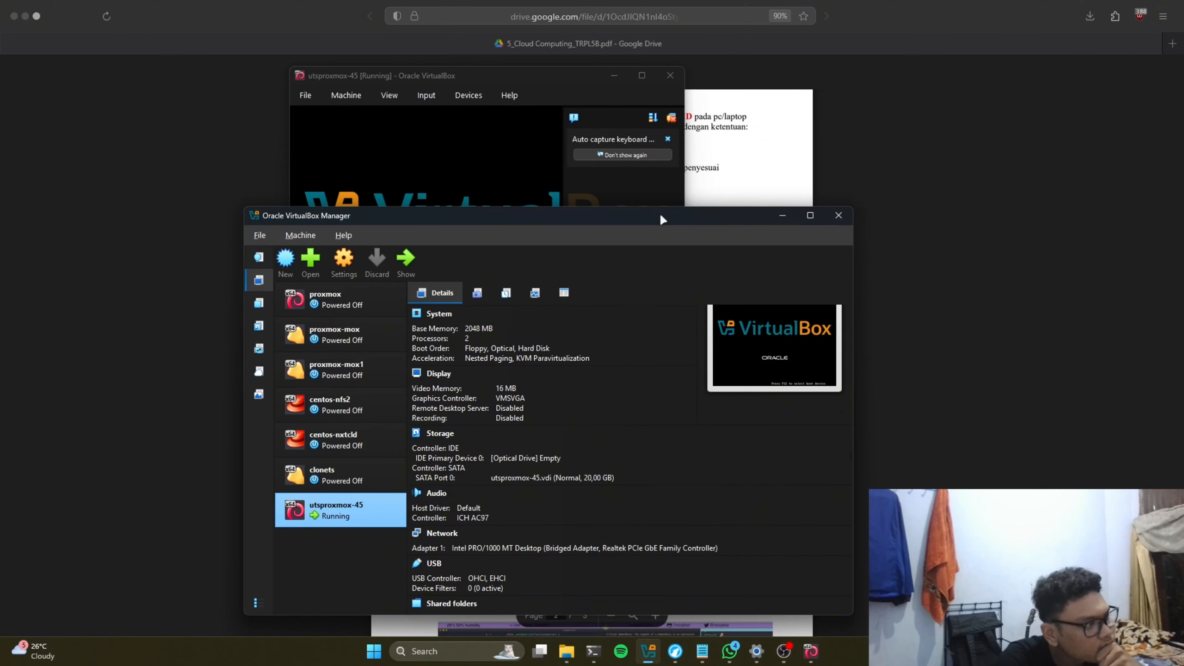
click(552, 124)
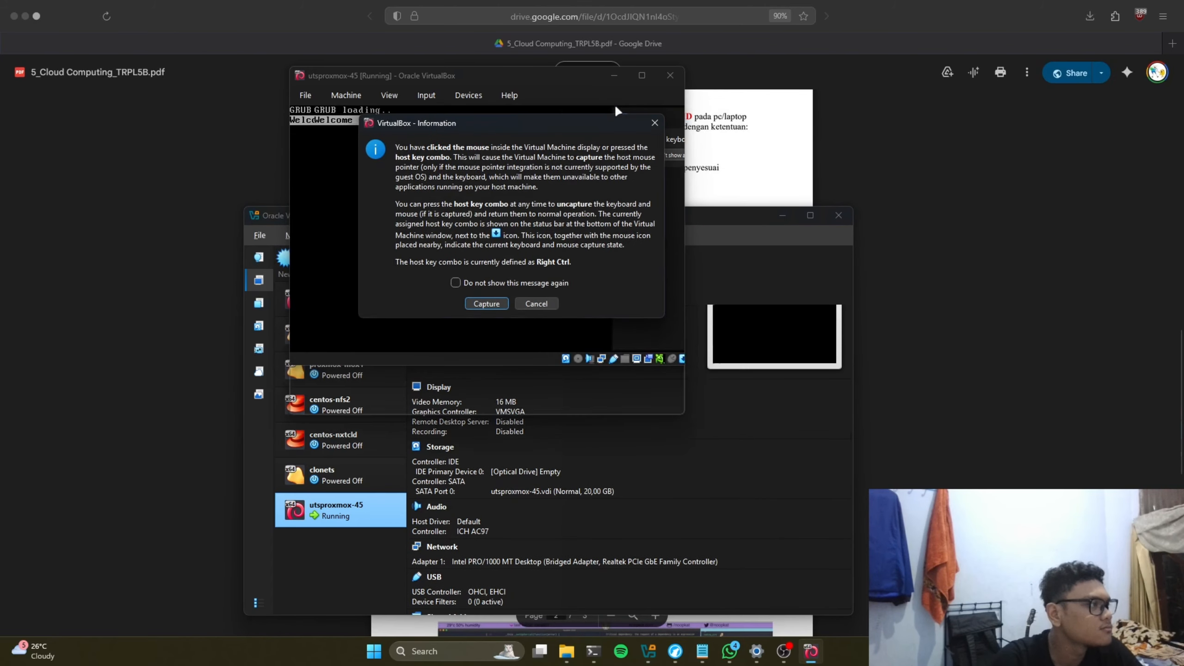
click(536, 304)
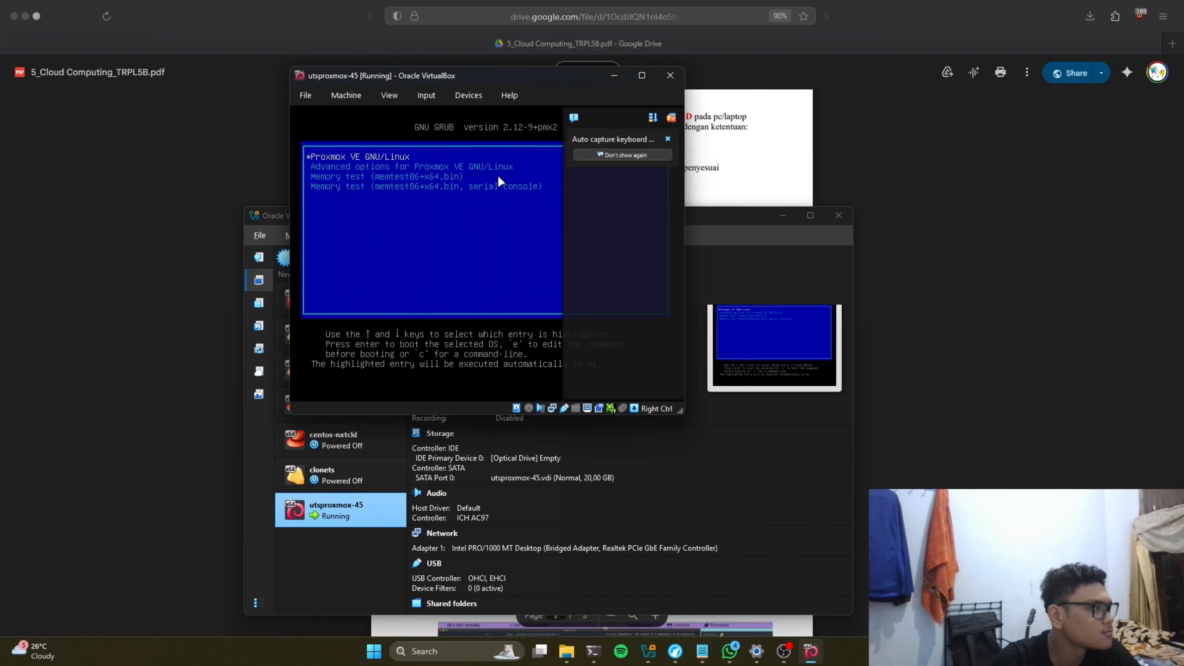
click(668, 139)
drag(580, 78, 658, 161)
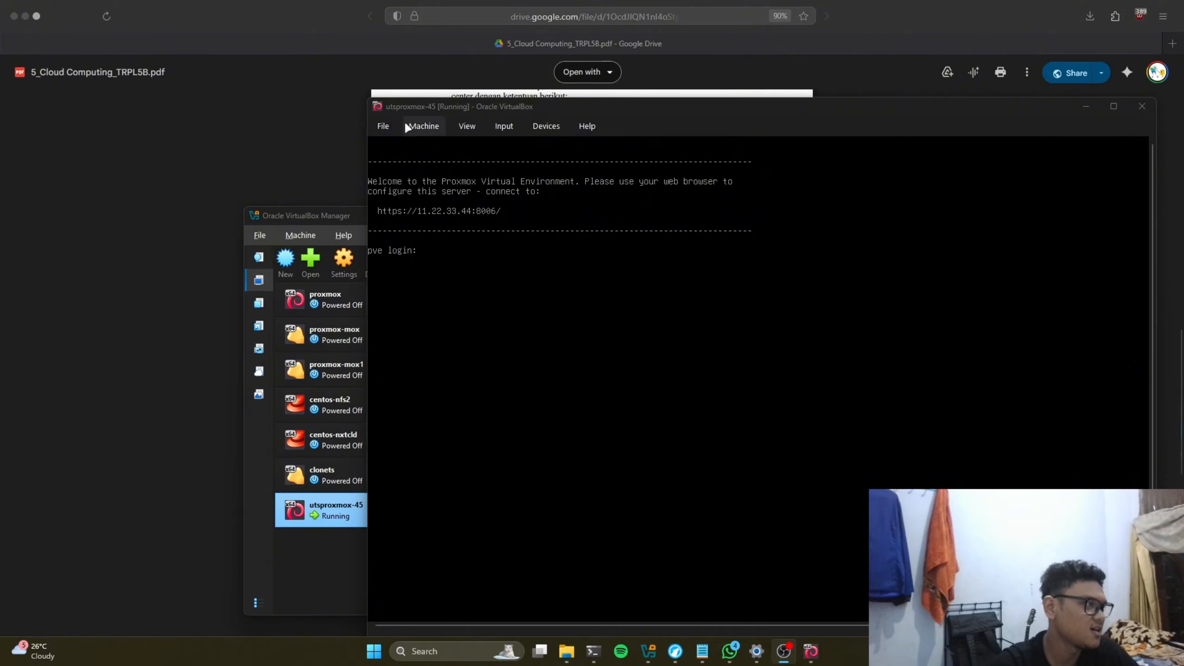
Step: Log in at the pve console as root with the root password
drag(425, 103, 373, 108)
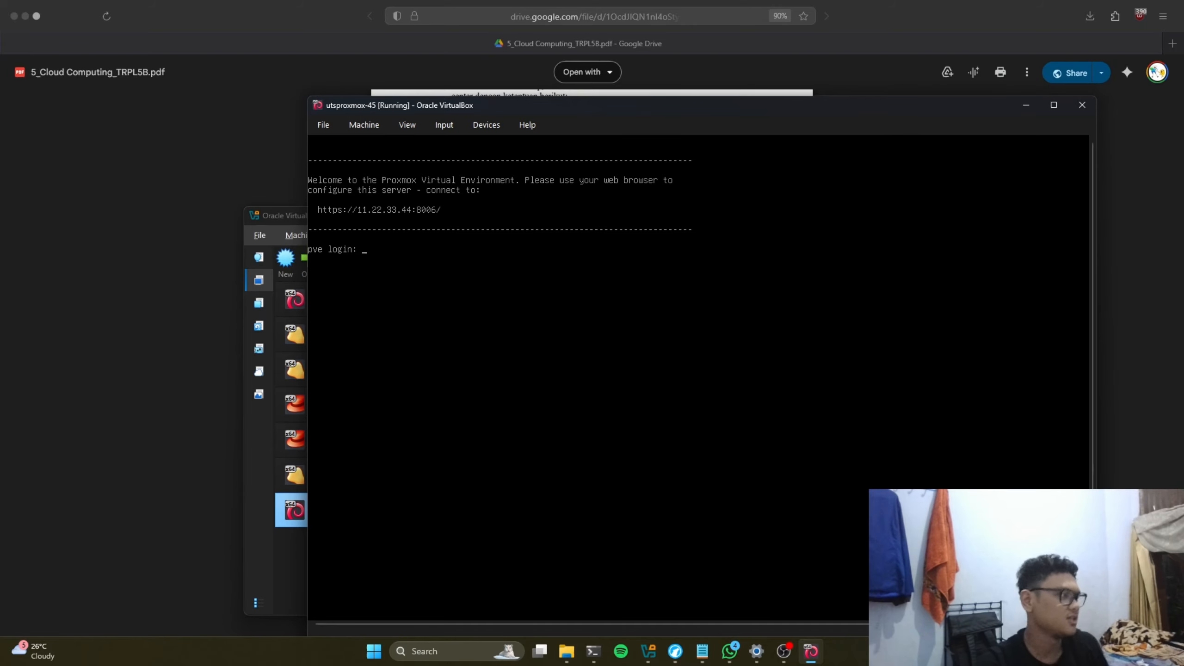
text(root)
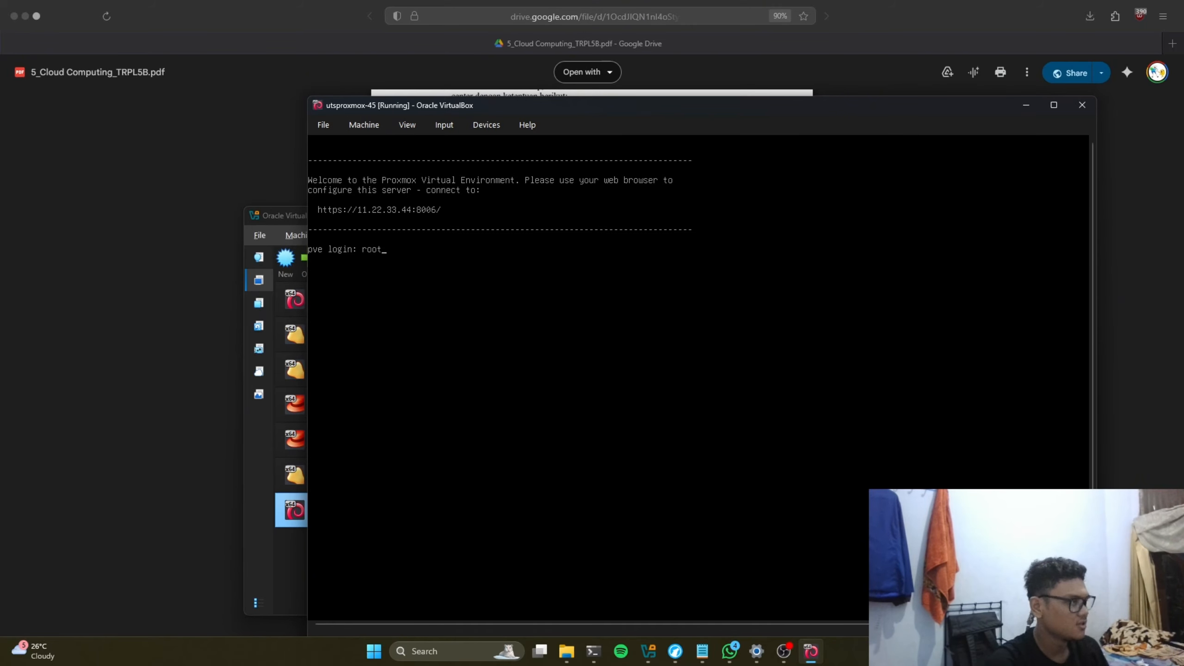
key(Return)
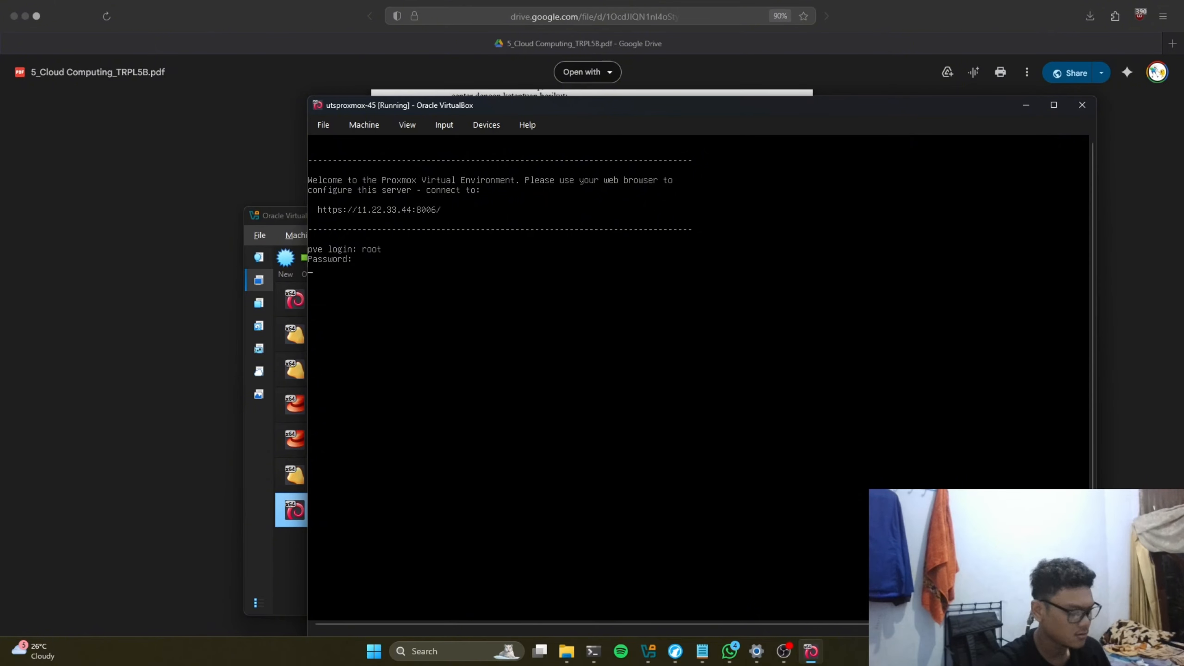
key(Return)
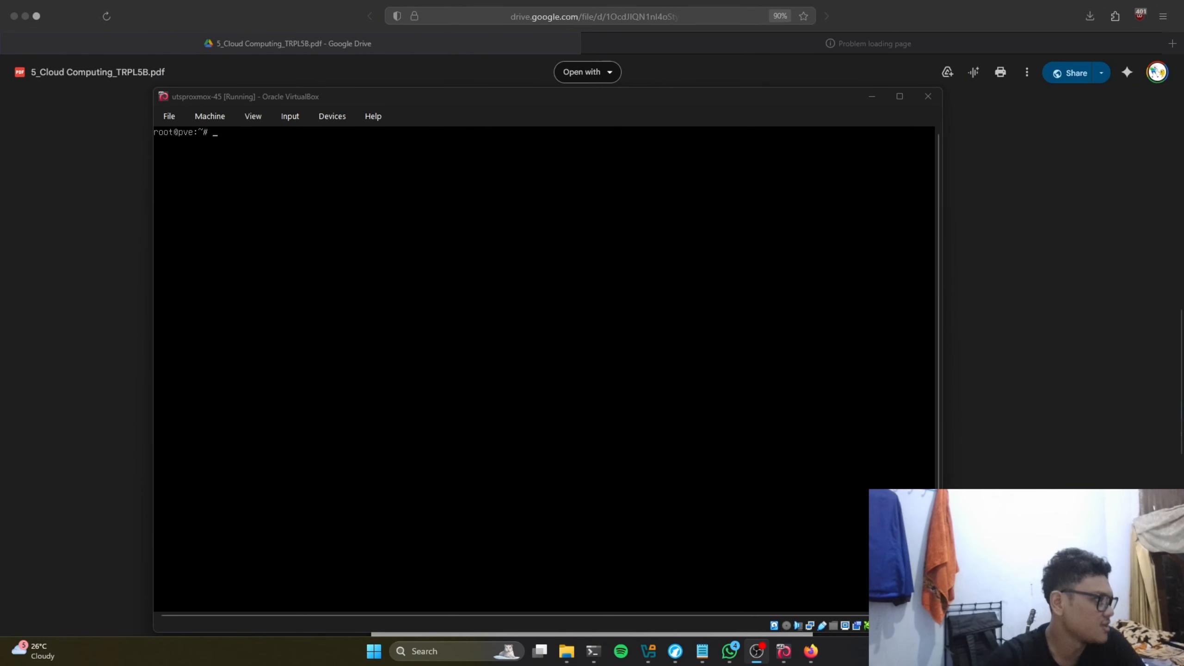
mouse_move(284, 101)
mouse_down()
mouse_move(301, 98)
mouse_move(291, 104)
mouse_up()
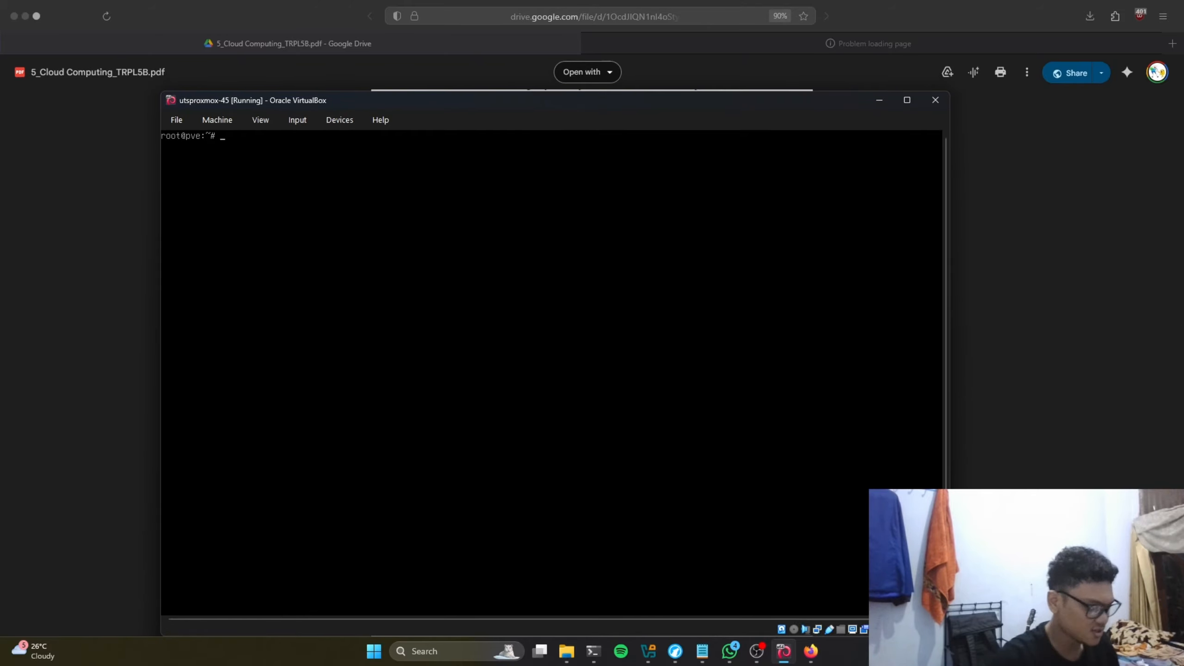
Step: Run 'ip a' to show vmbr0 with address 11.22.33.44/24
text(ip a)
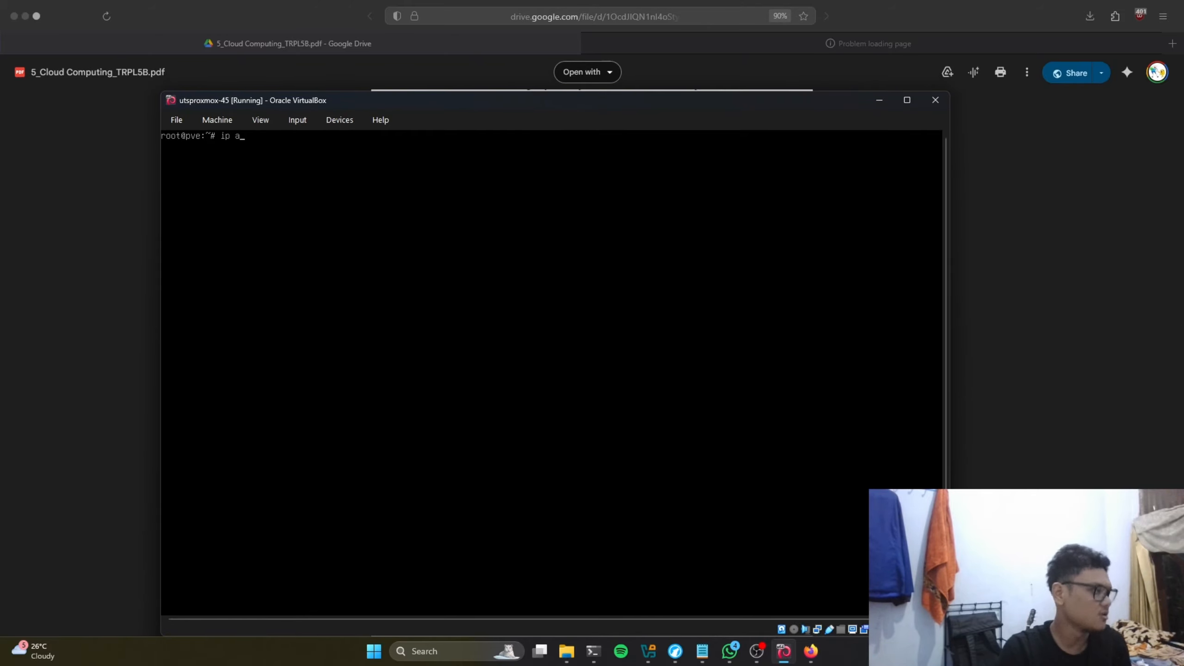
key(Return)
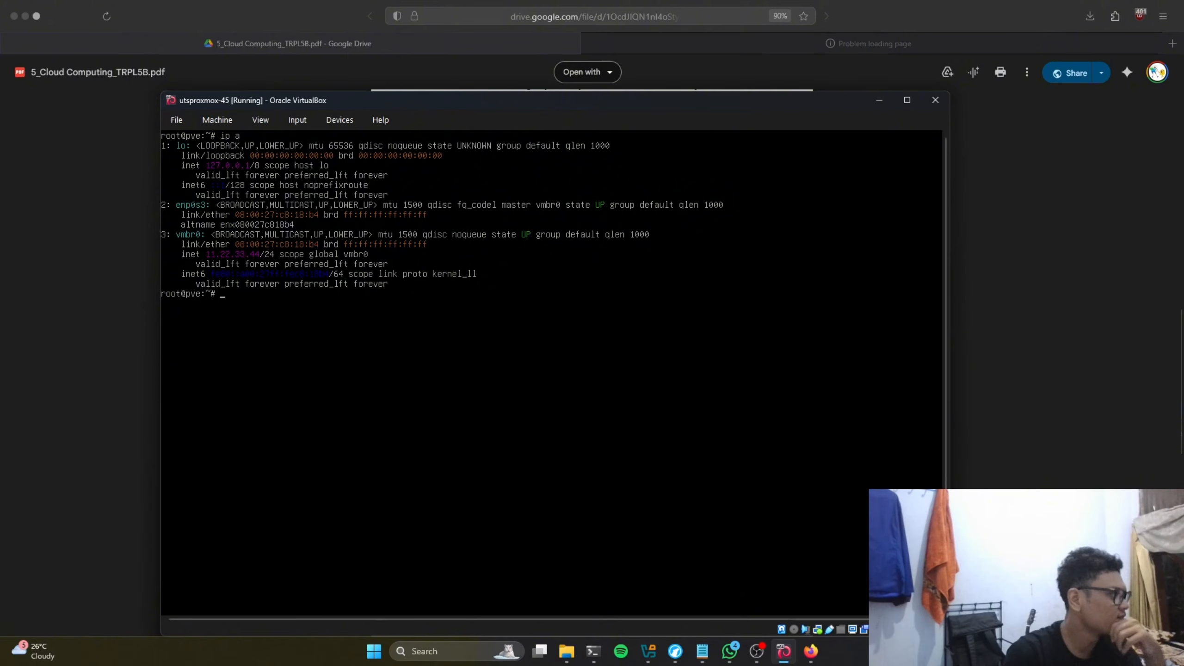
drag(351, 107, 403, 118)
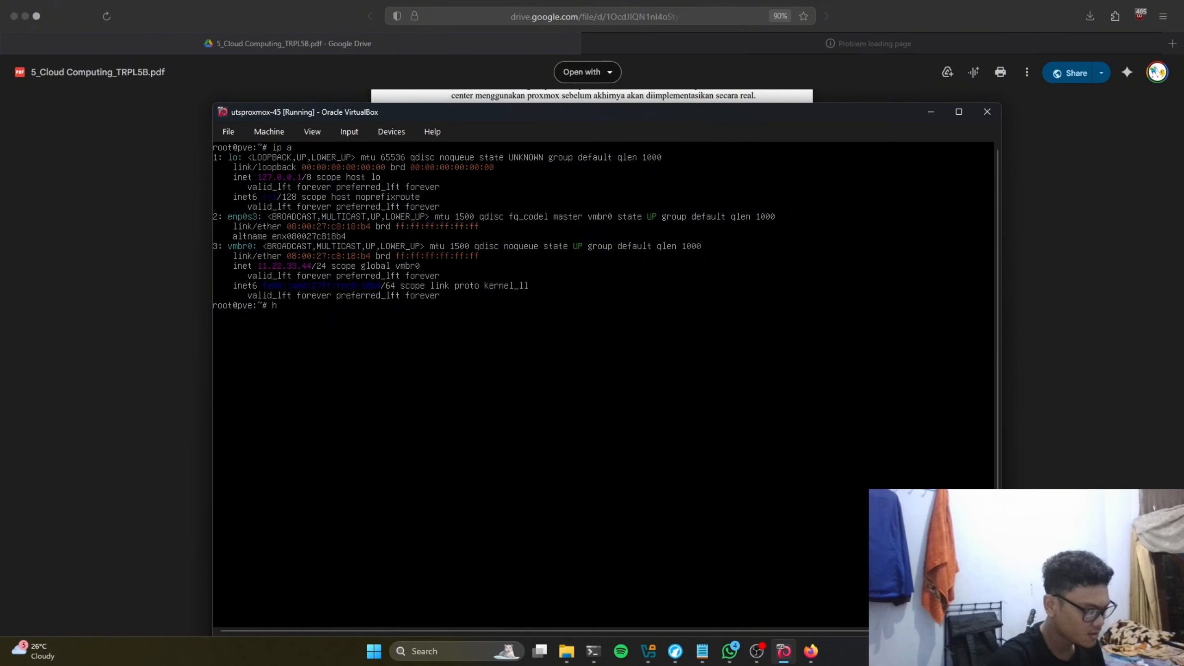
Step: Set the hostname to pve45.pnm.ac.id with 'hostnamectl set-hostname'
text(tname)
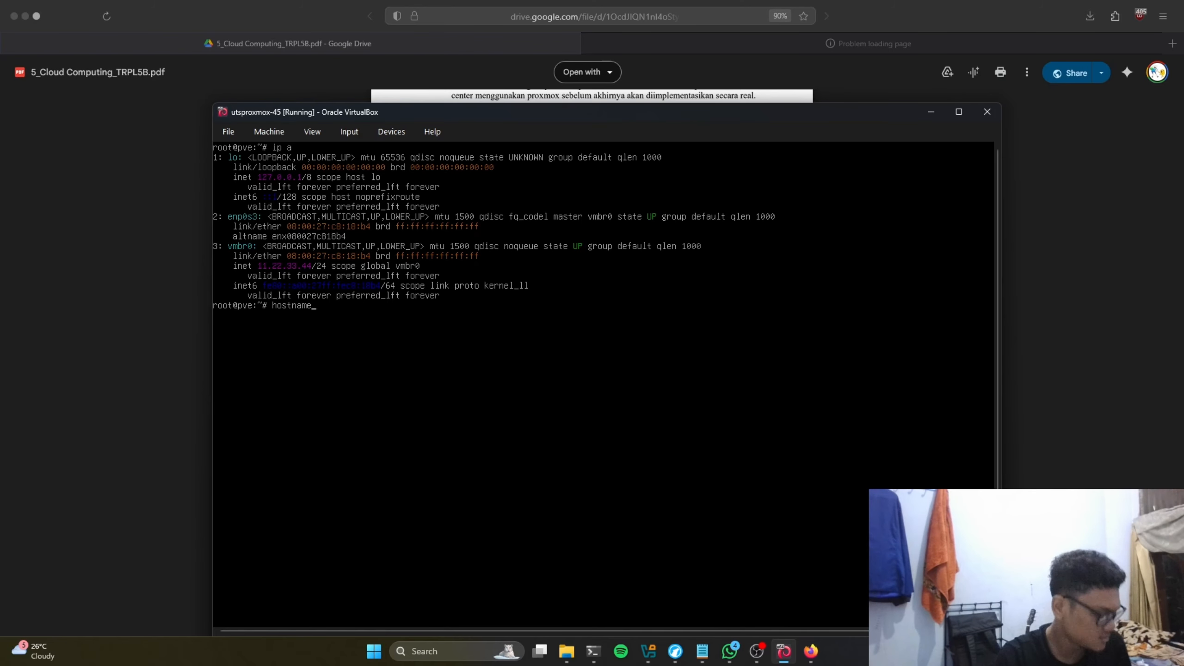
text(ctl)
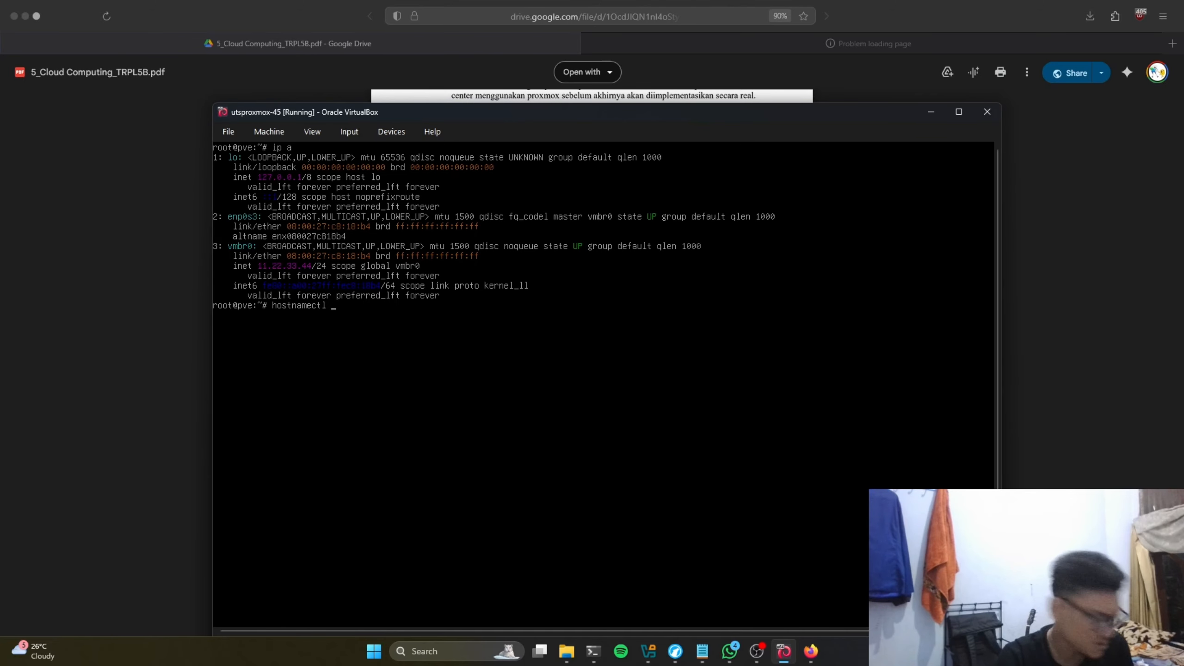
text( set)
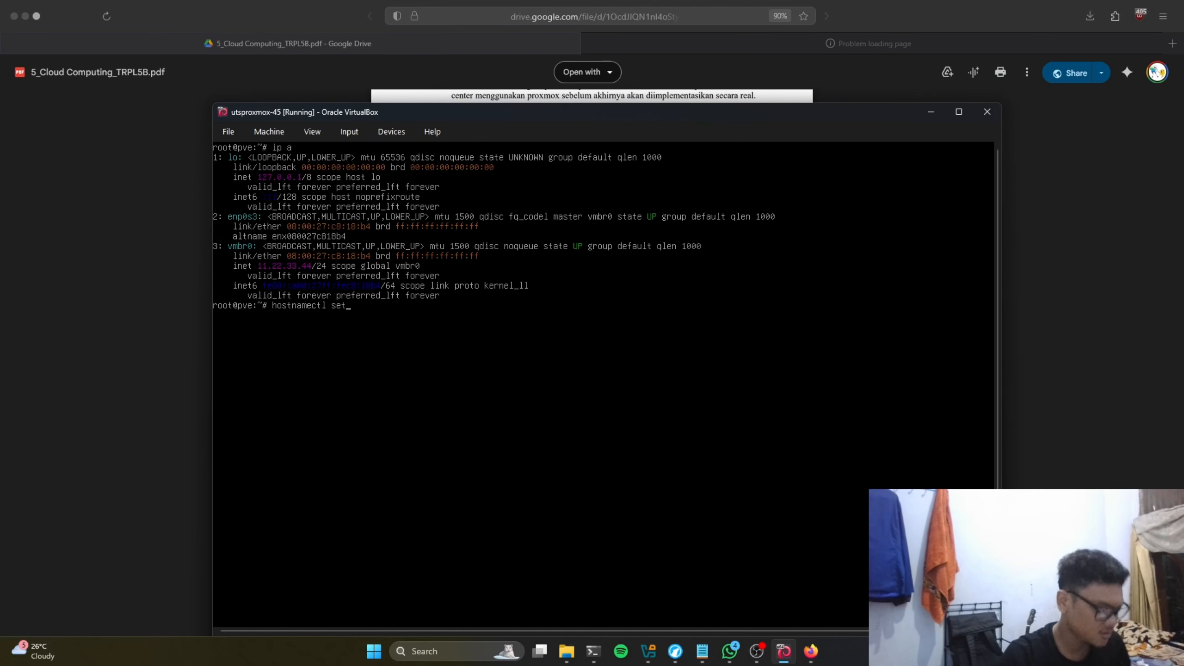
text(-hostname)
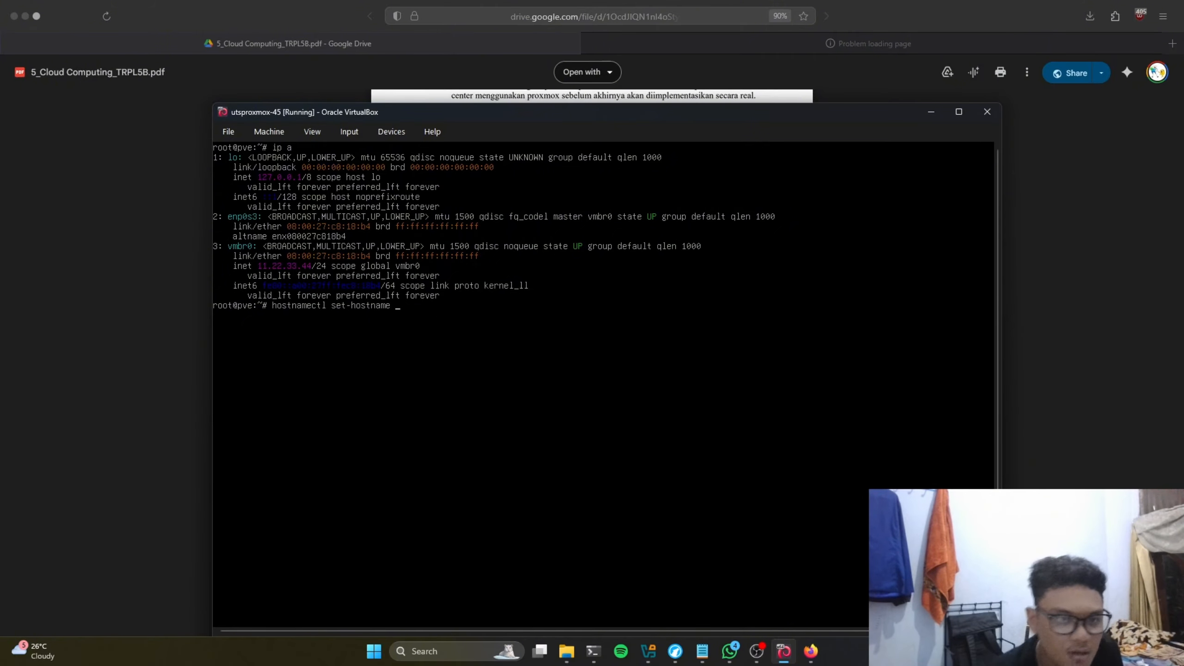
text(pve)
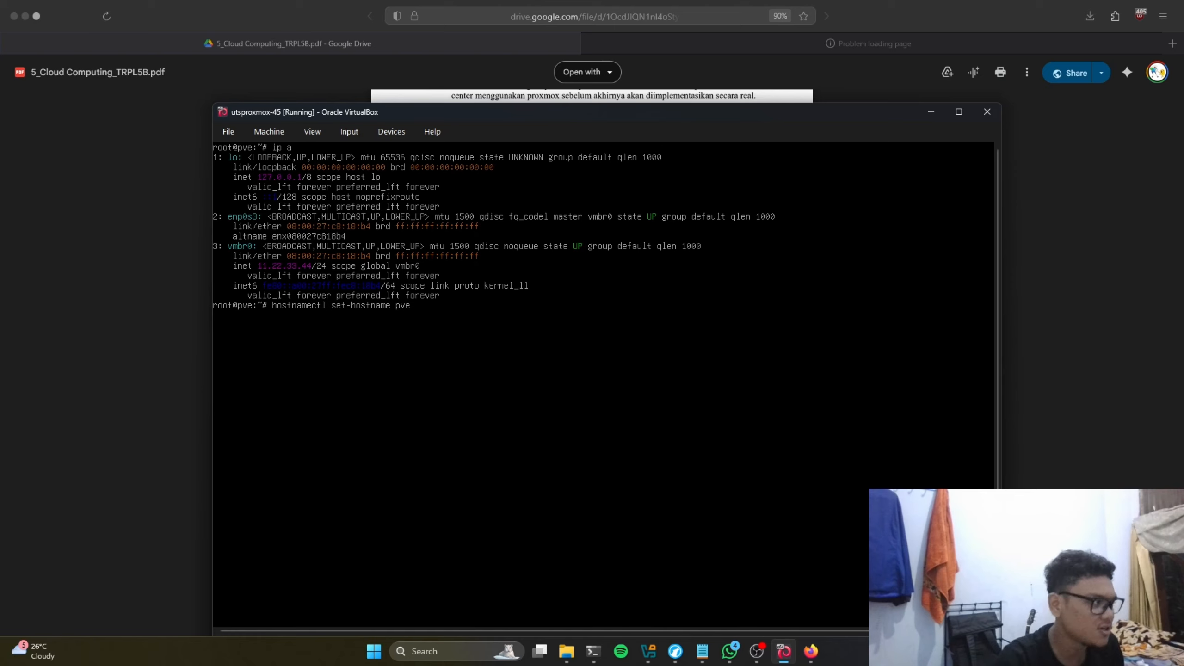
text(45)
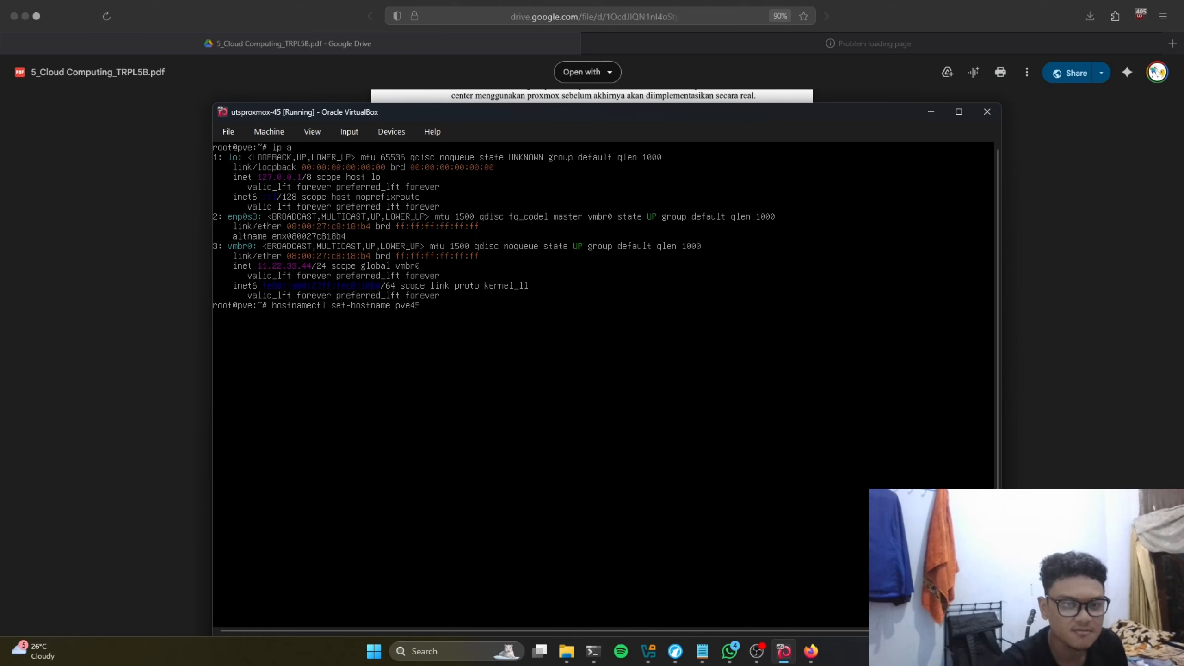
text(.pnm.)
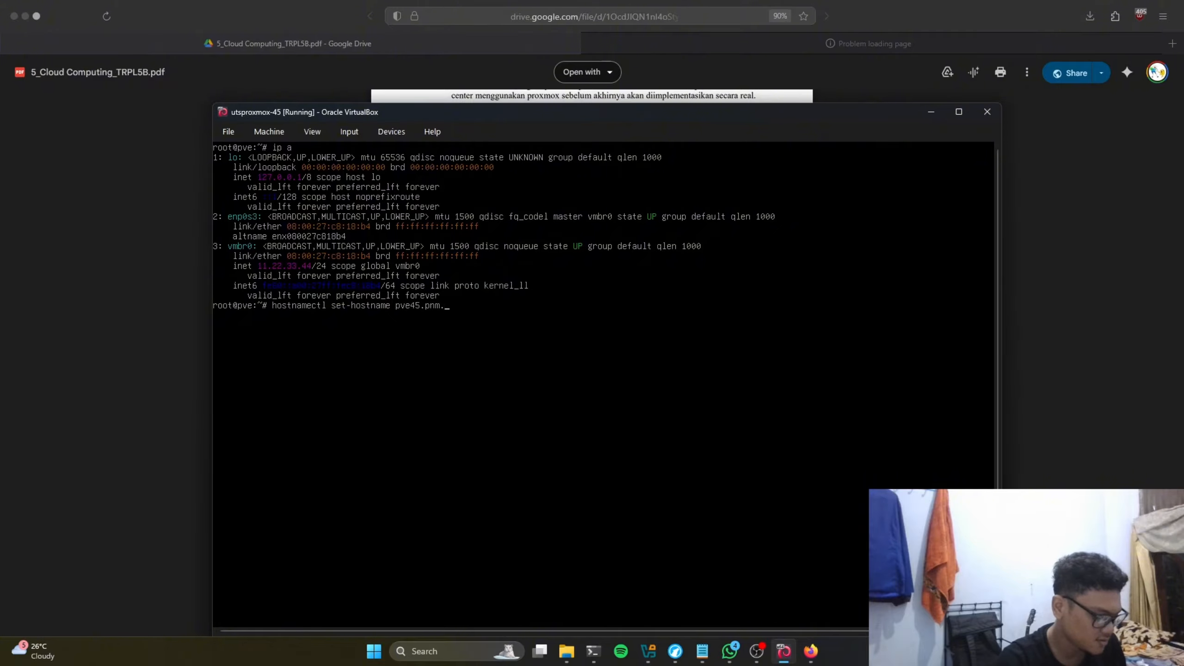
text(ac.id)
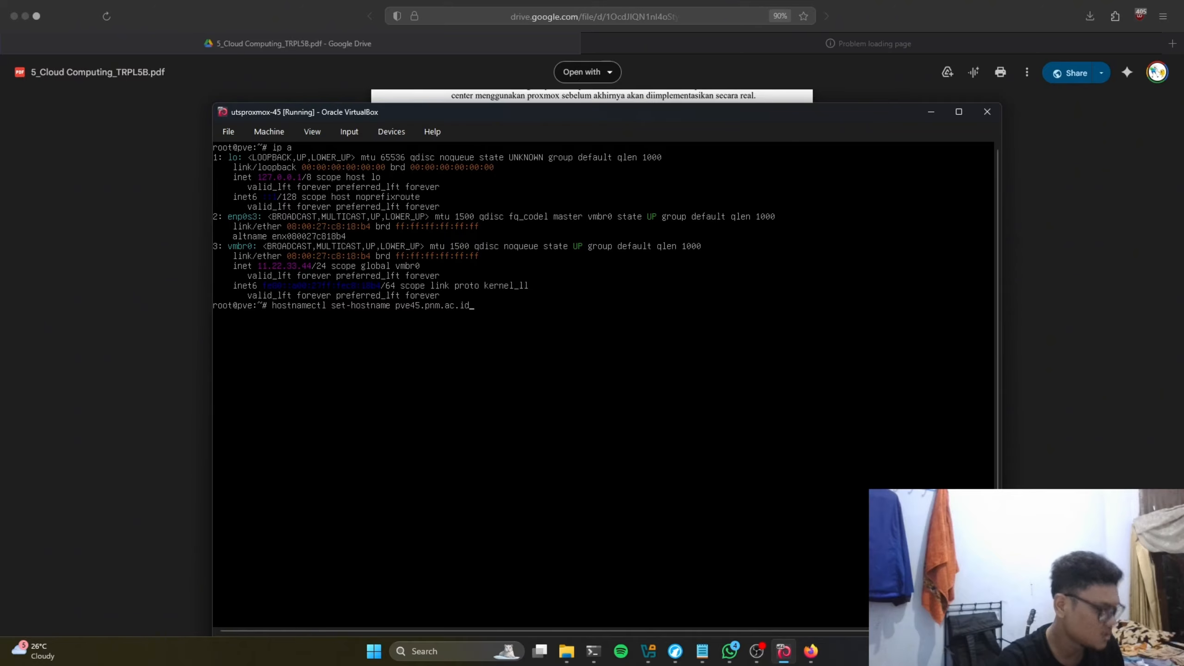
key(Return)
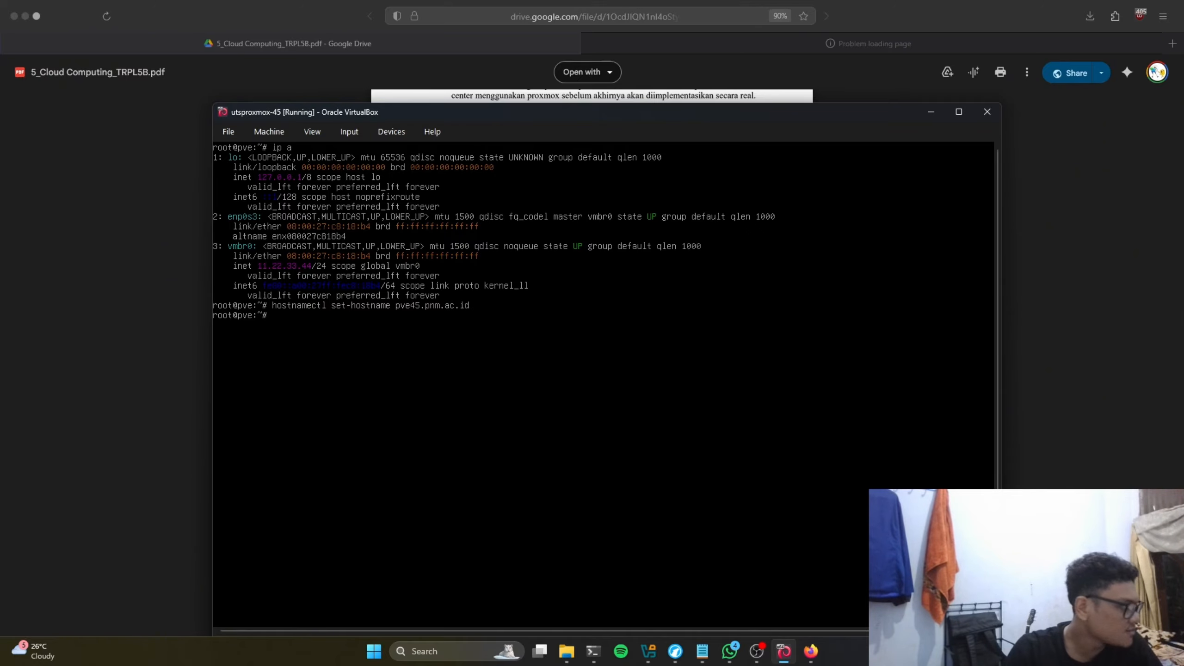
Step: Check with hostnamectl that the static hostname reads pve45.pnm.ac.id
key(Up)
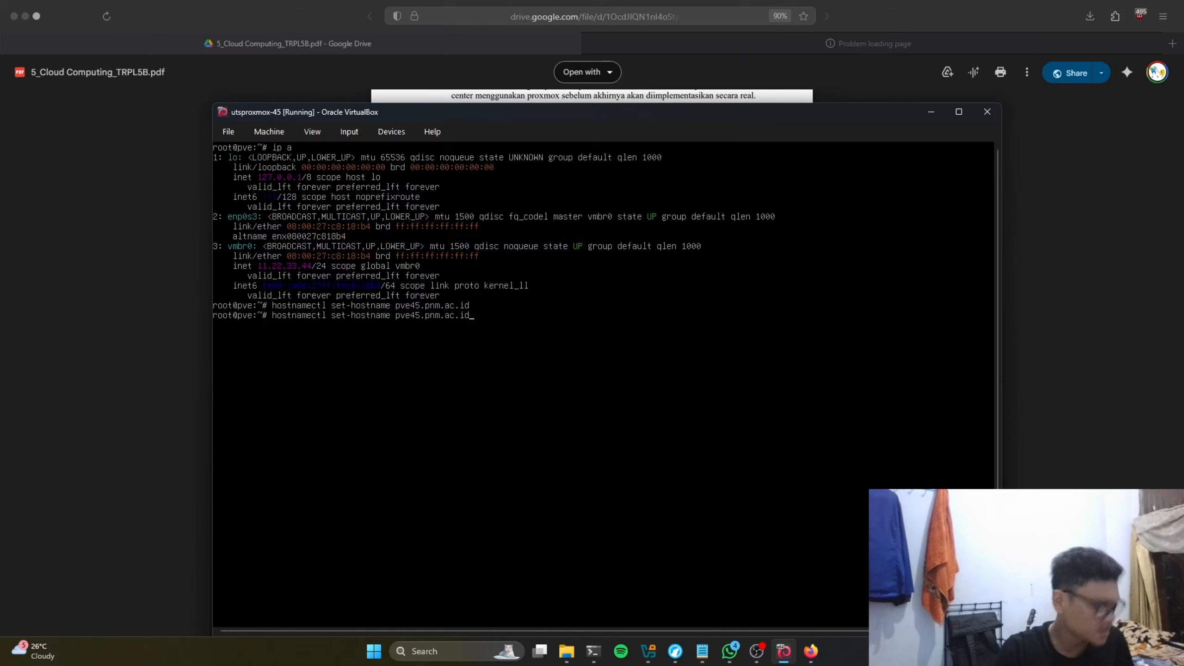
key(BackSpace)
key(BackSpace)
key(BackSpace)
key(BackSpace)
key(BackSpace)
key(BackSpace)
key(BackSpace)
key(BackSpace)
key(BackSpace)
key(BackSpace)
key(BackSpace)
key(BackSpace)
key(BackSpace)
key(BackSpace)
key(BackSpace)
key(BackSpace)
key(BackSpace)
key(BackSpace)
key(BackSpace)
key(BackSpace)
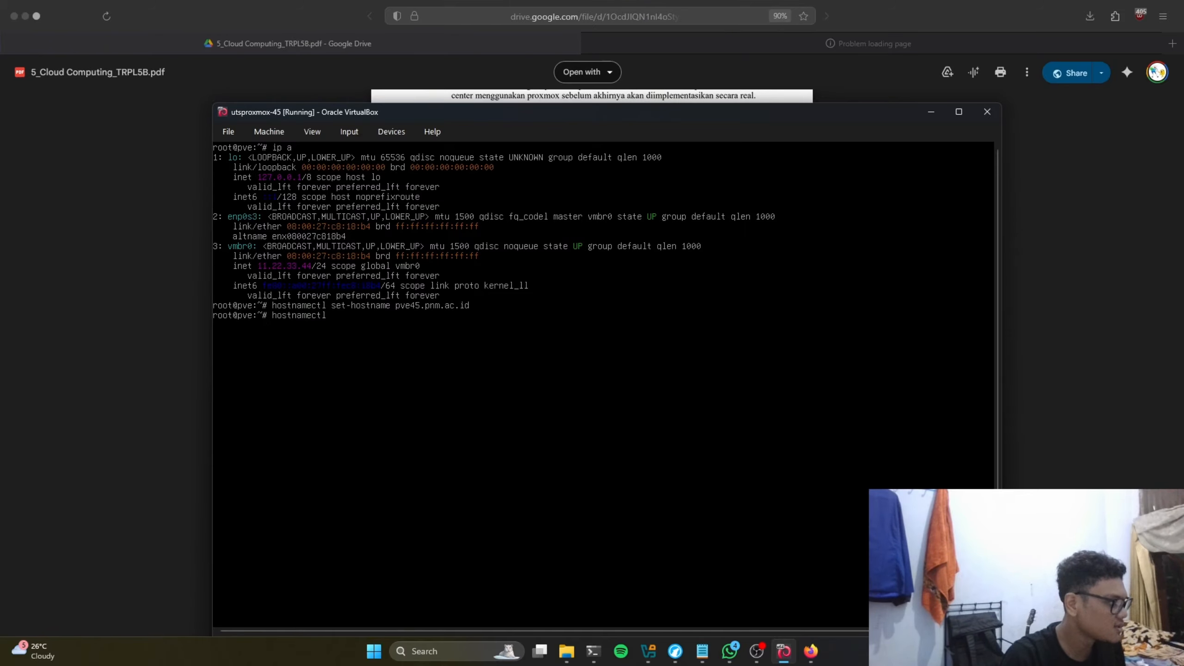
key(Return)
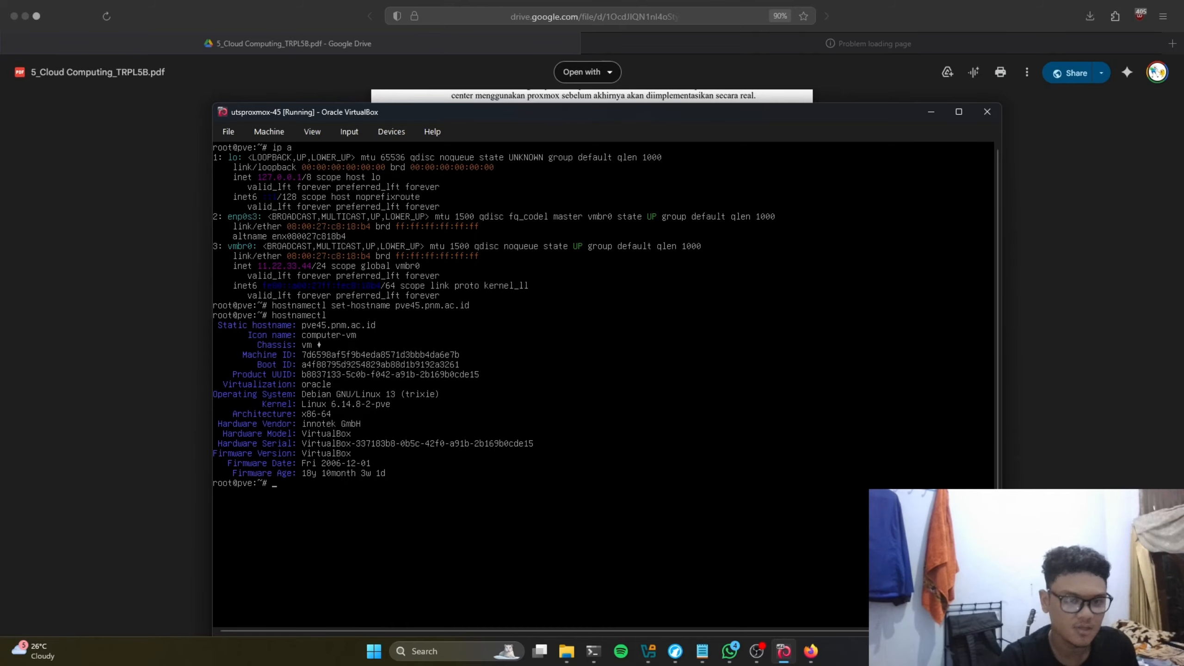
text(nano /etc)
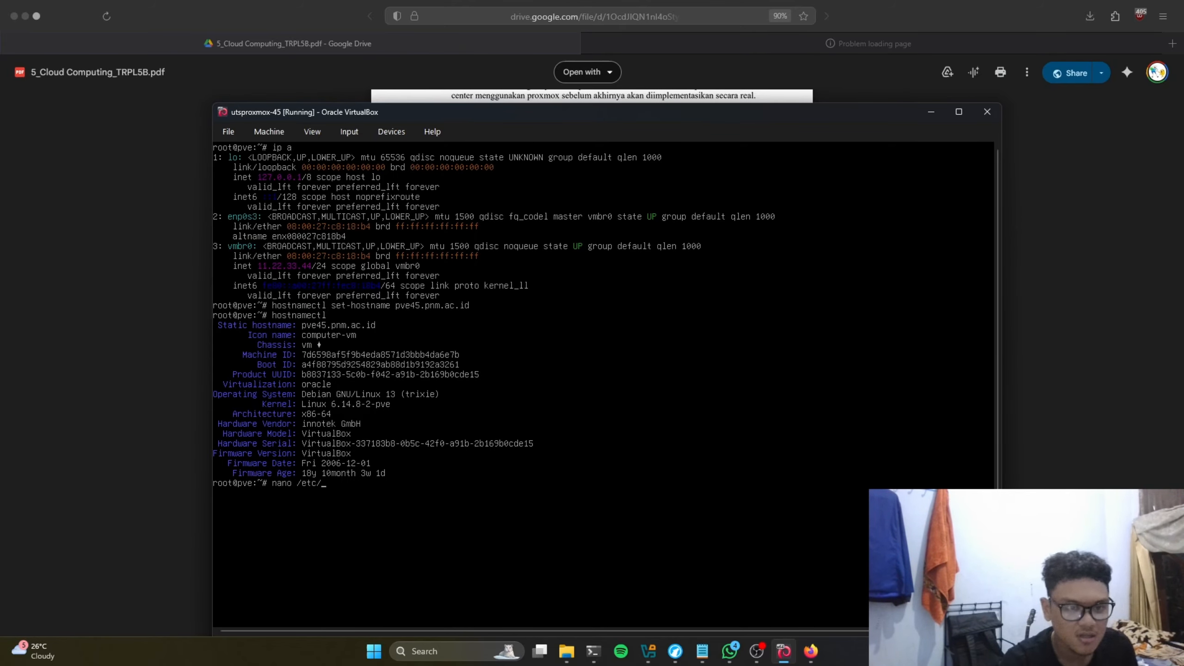
text(/ne)
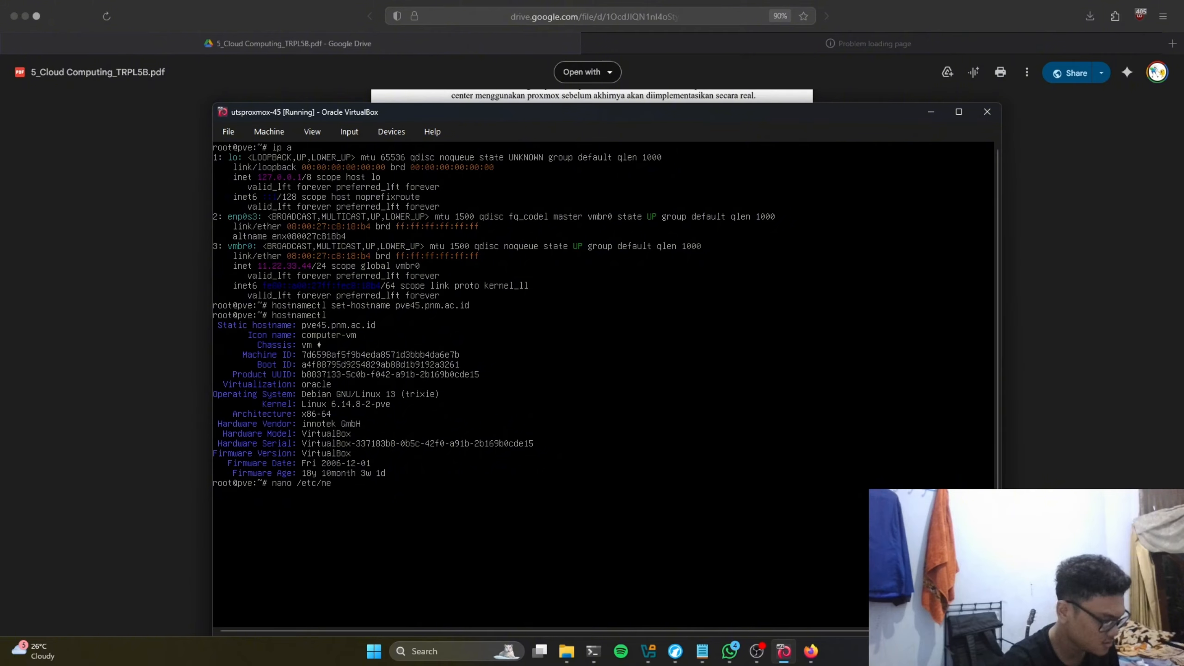
text(twork/i)
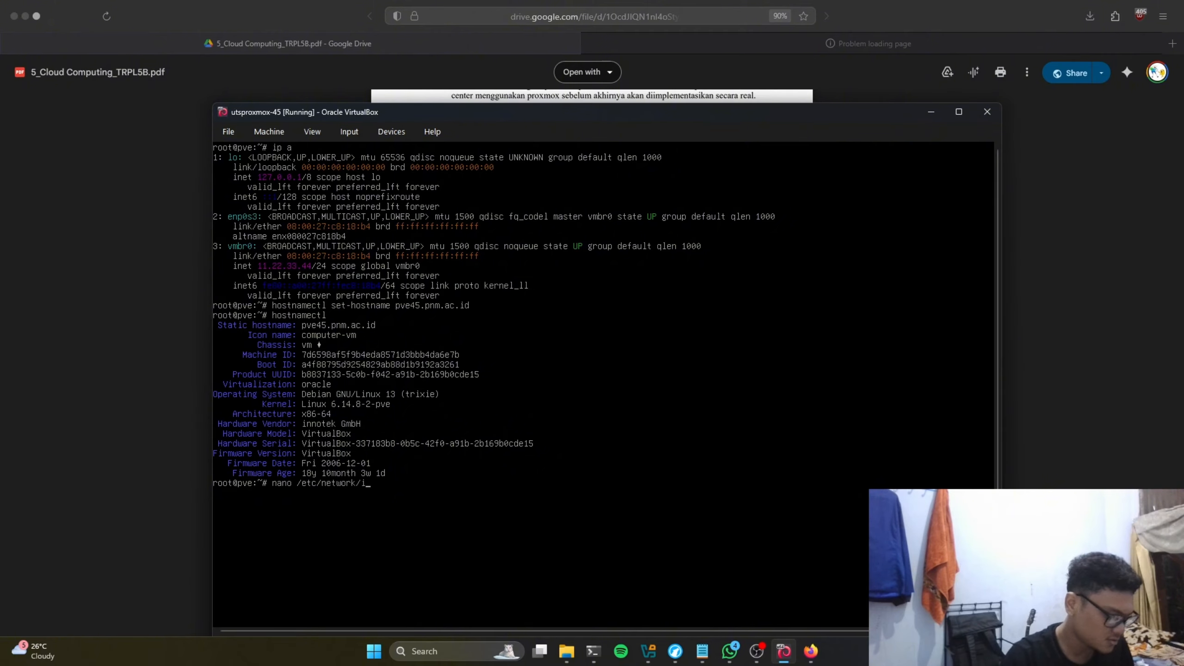
text(ntetrfaces)
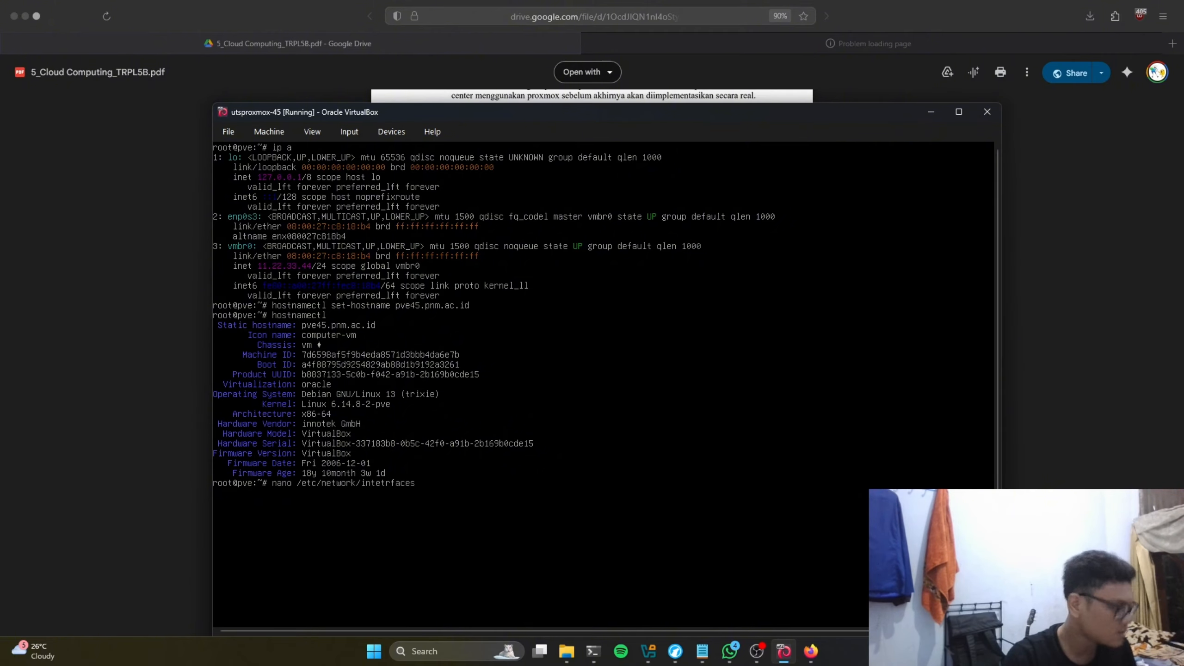
Step: Open /etc/network/interfaces in nano after correcting the mistyped file path
key(Left)
key(Left)
key(Left)
key(Left)
key(Left)
key(BackSpace)
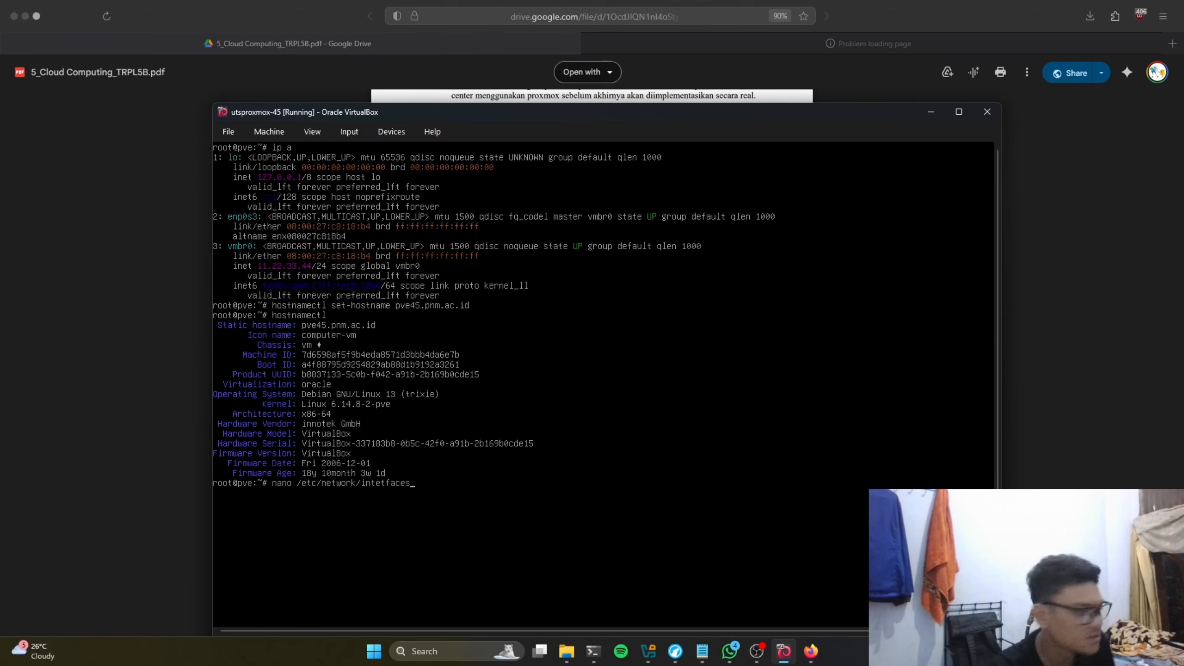
key(Return)
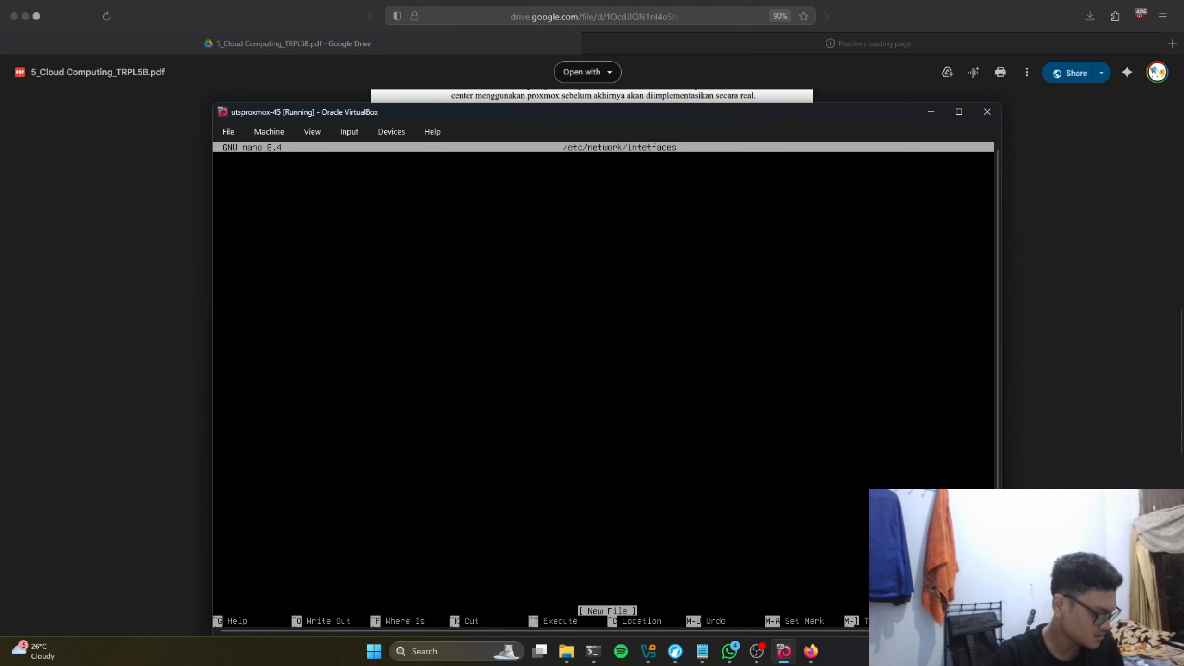
key(ctrl+x)
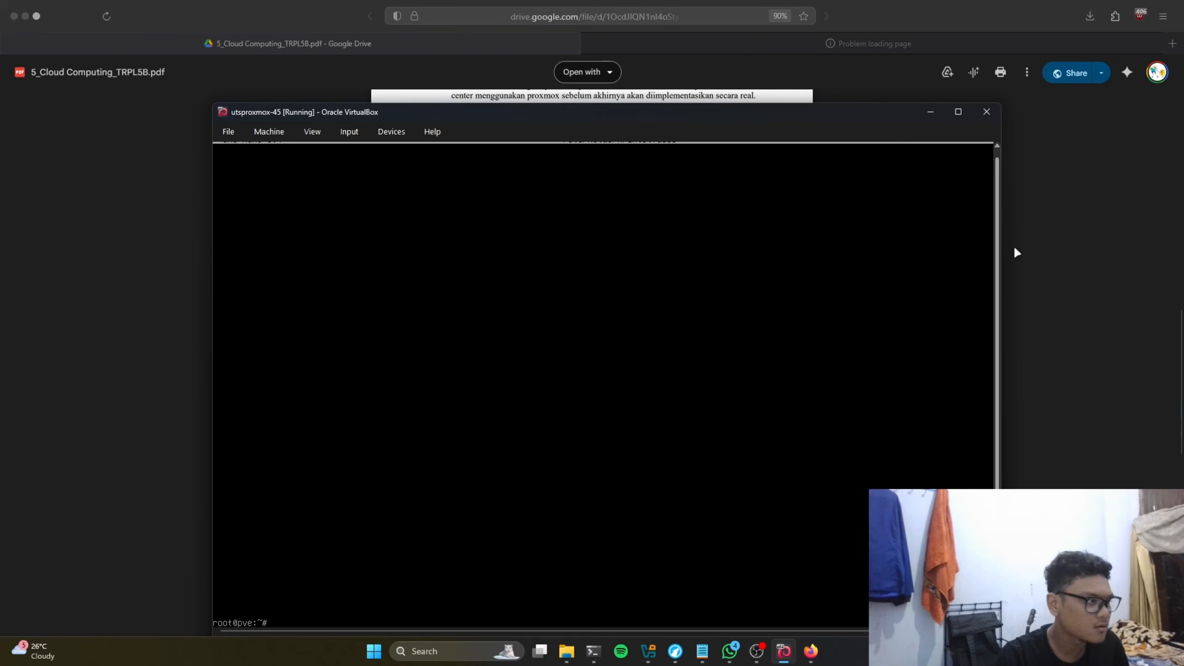
text(nano /etc/network/intetfaces)
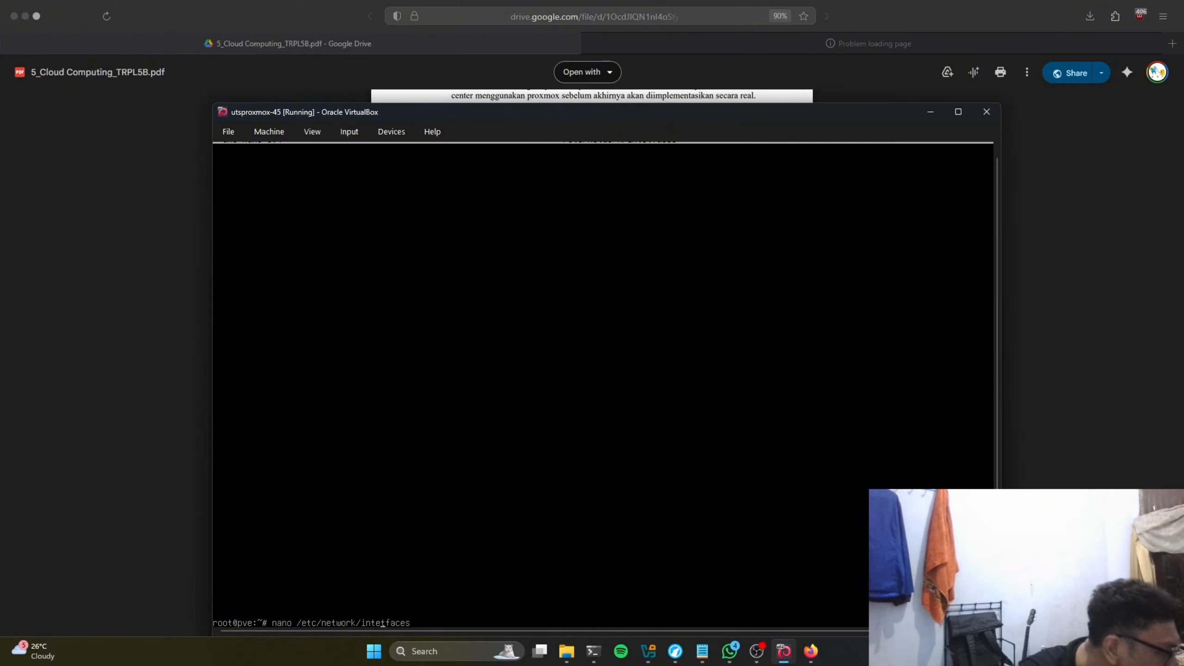
key(BackSpace)
text(r)
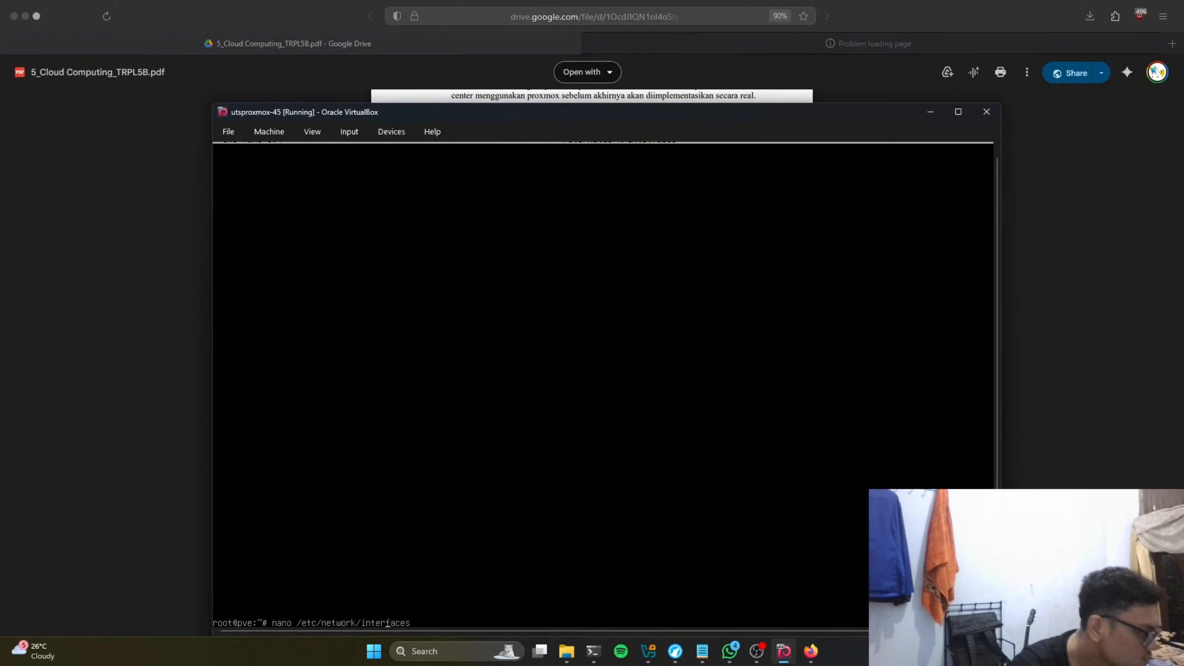
key(Return)
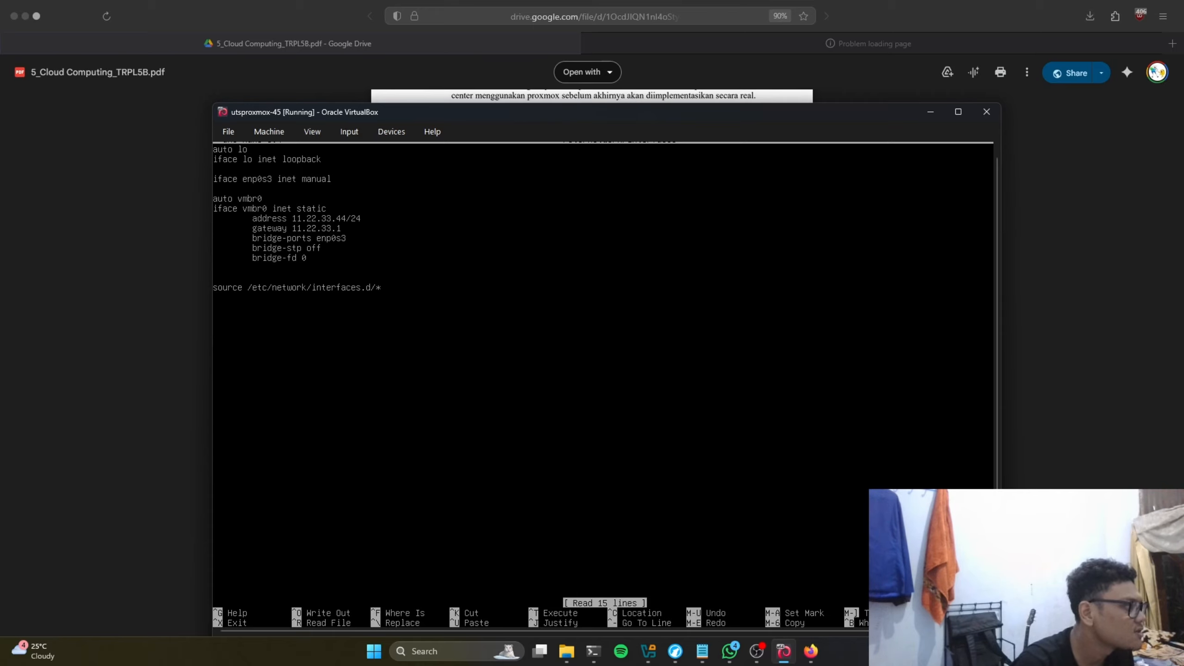
Step: Change vmbr0's address to 11.22.33.145/24 and save the interfaces file
key(Right)
key(Right)
key(Right)
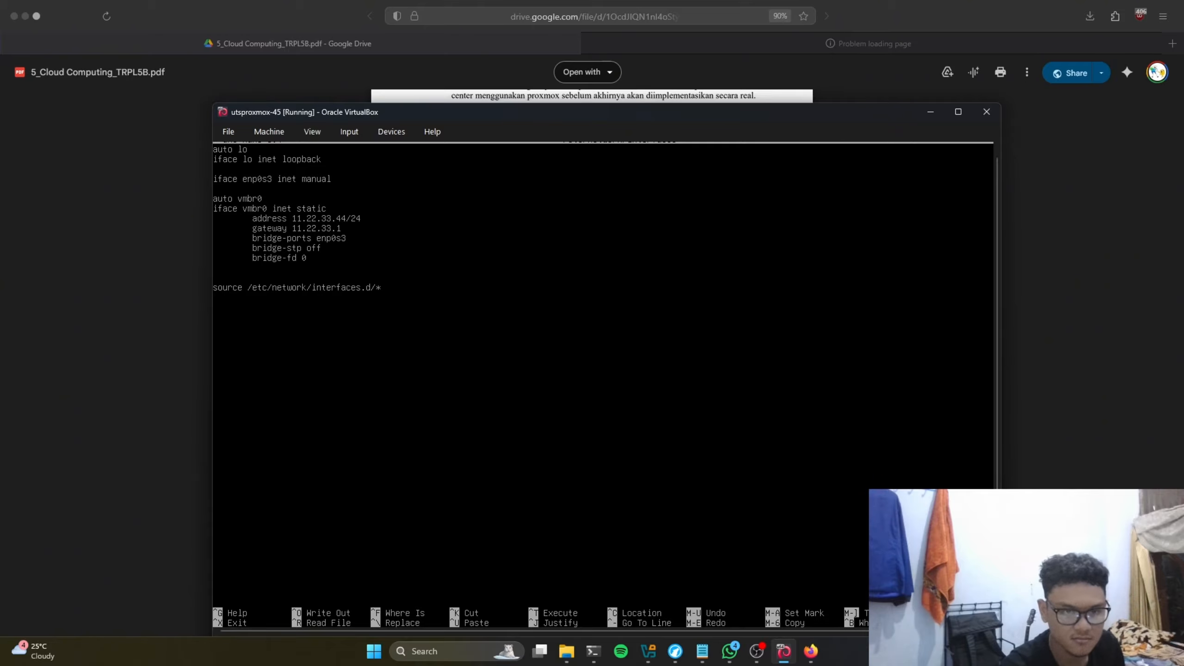
key(BackSpace)
key(BackSpace)
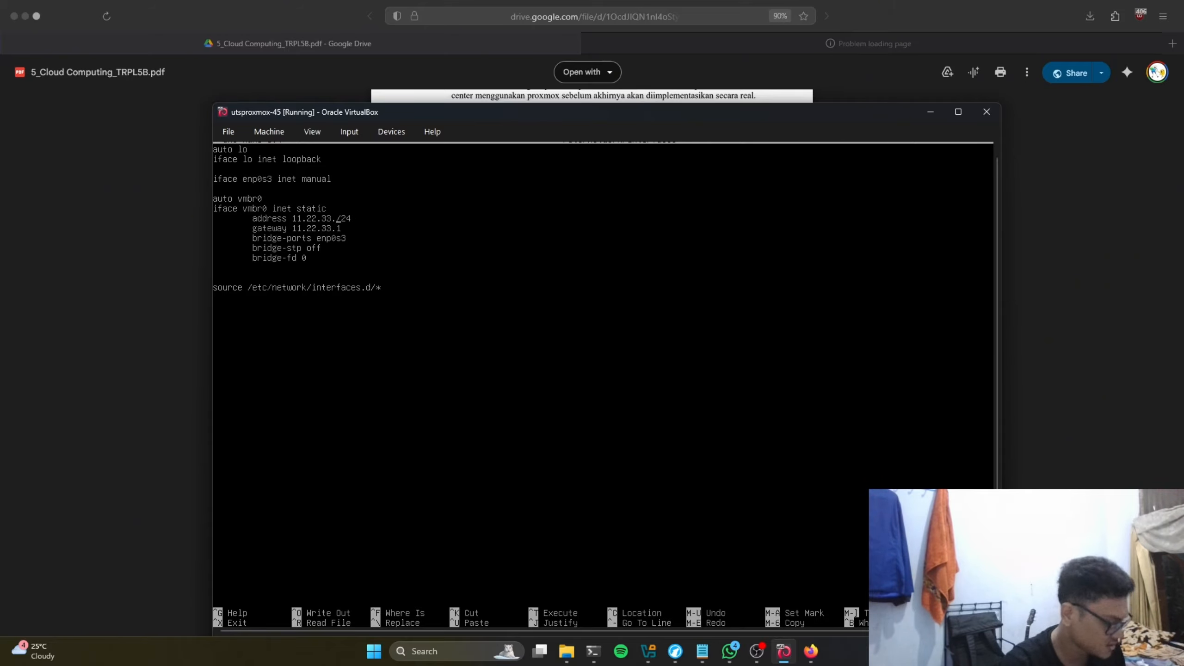
text(145)
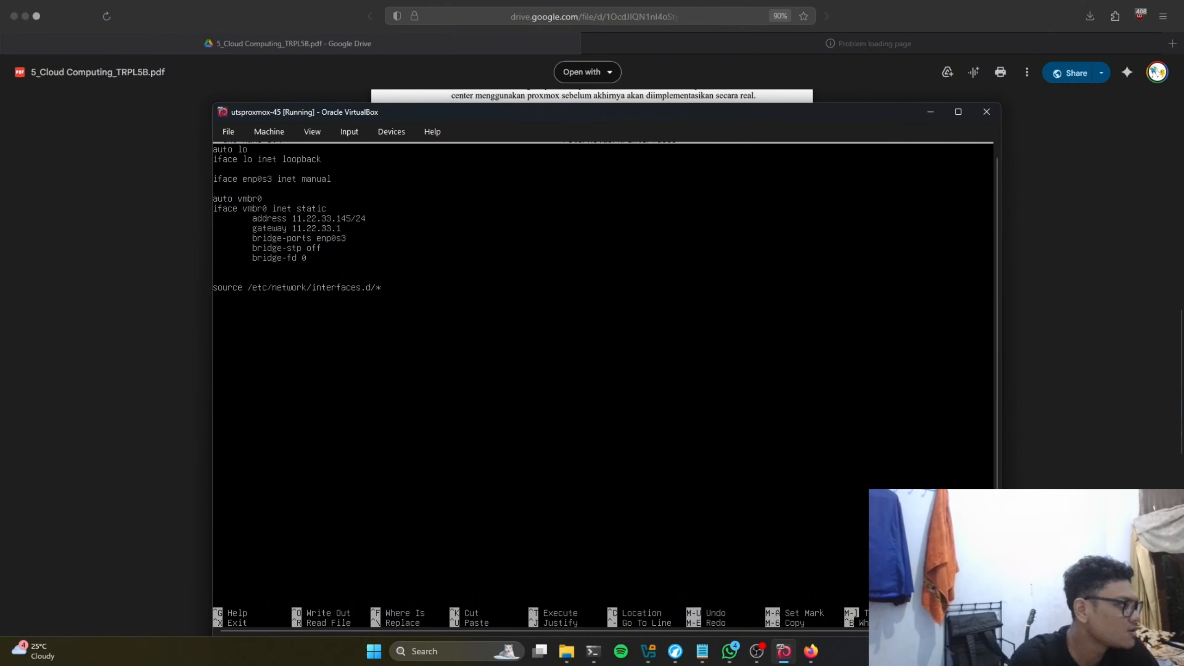
key(ctrl+o)
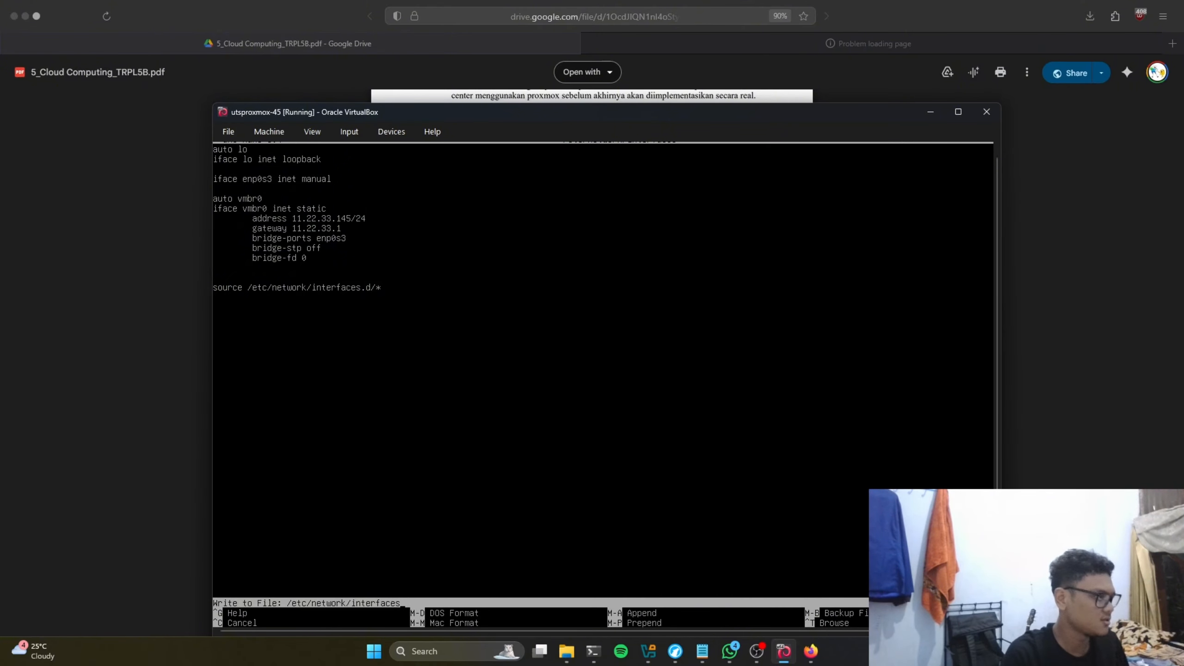
key(Return)
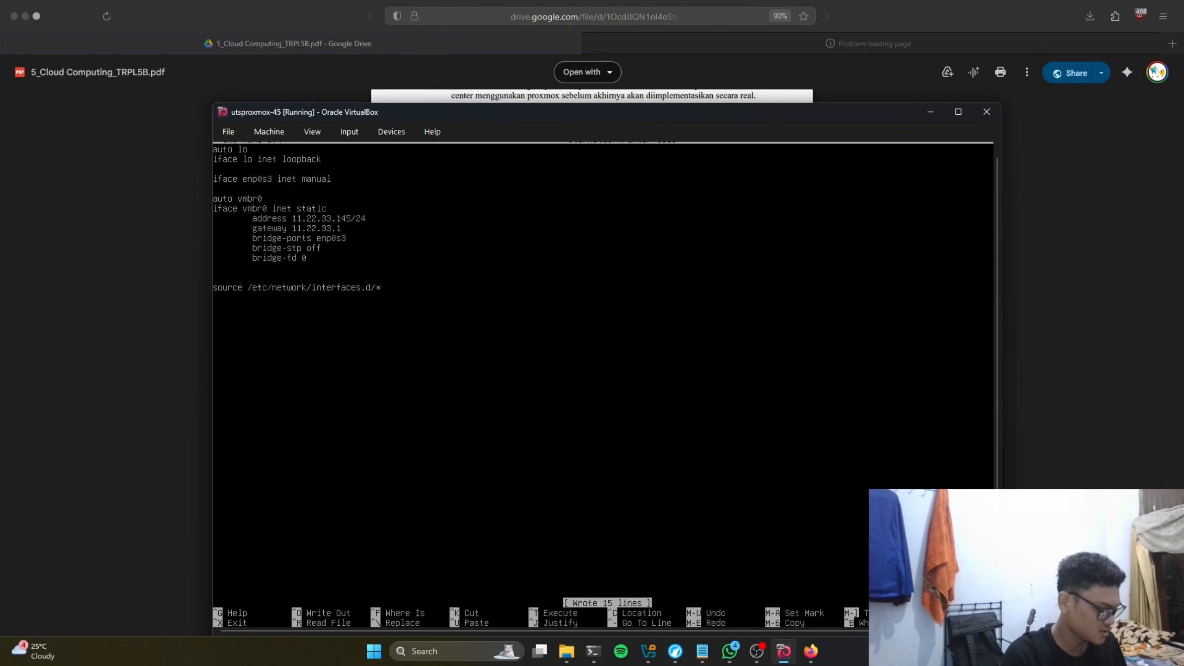
key(ctrl+x)
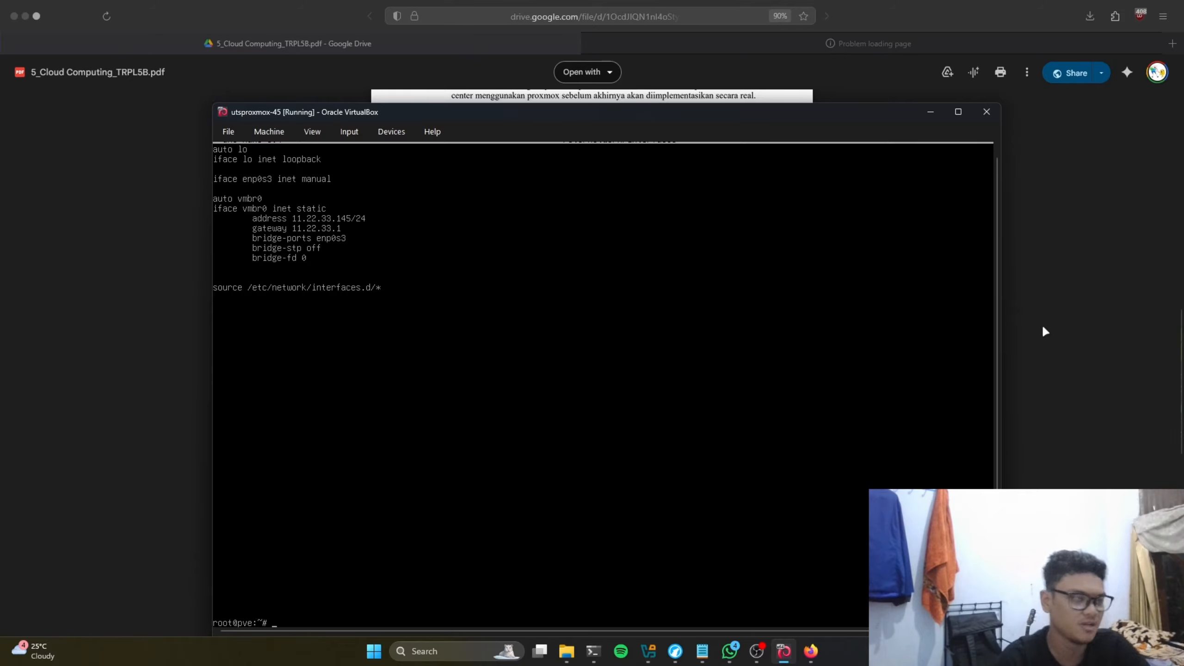
Step: Open /etc/hosts in nano
key(Up)
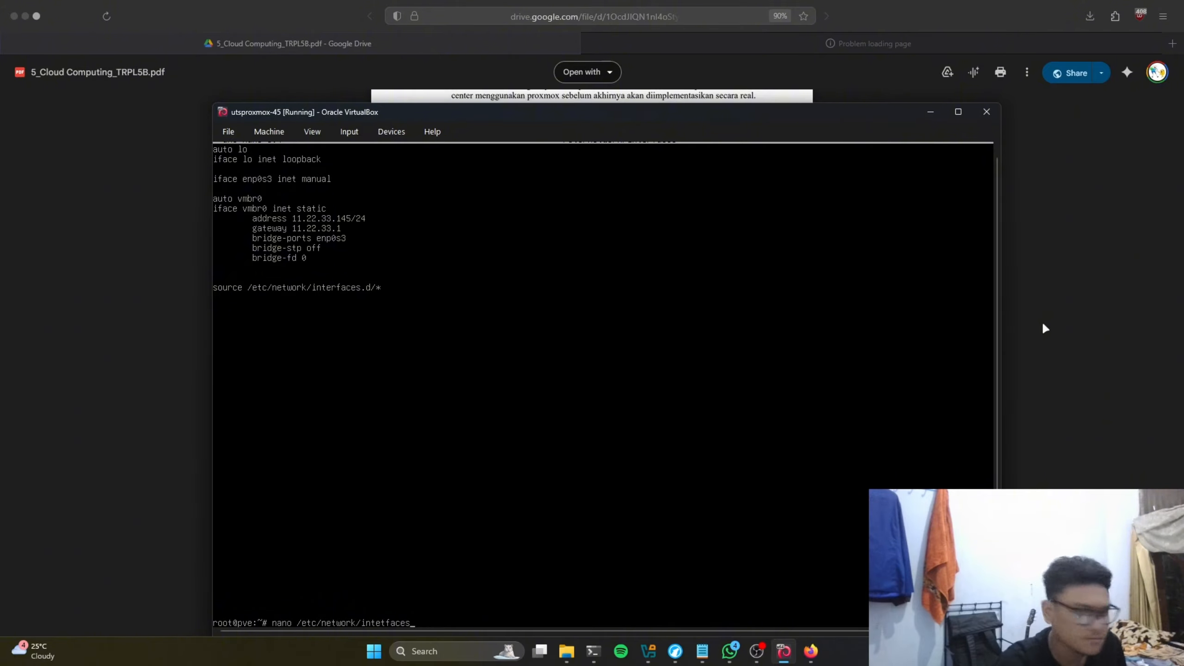
key(BackSpace)
key(BackSpace)
key(BackSpace)
key(BackSpace)
key(BackSpace)
key(BackSpace)
key(BackSpace)
key(BackSpace)
key(BackSpace)
key(BackSpace)
key(BackSpace)
key(BackSpace)
key(BackSpace)
key(BackSpace)
key(BackSpace)
key(BackSpace)
key(BackSpace)
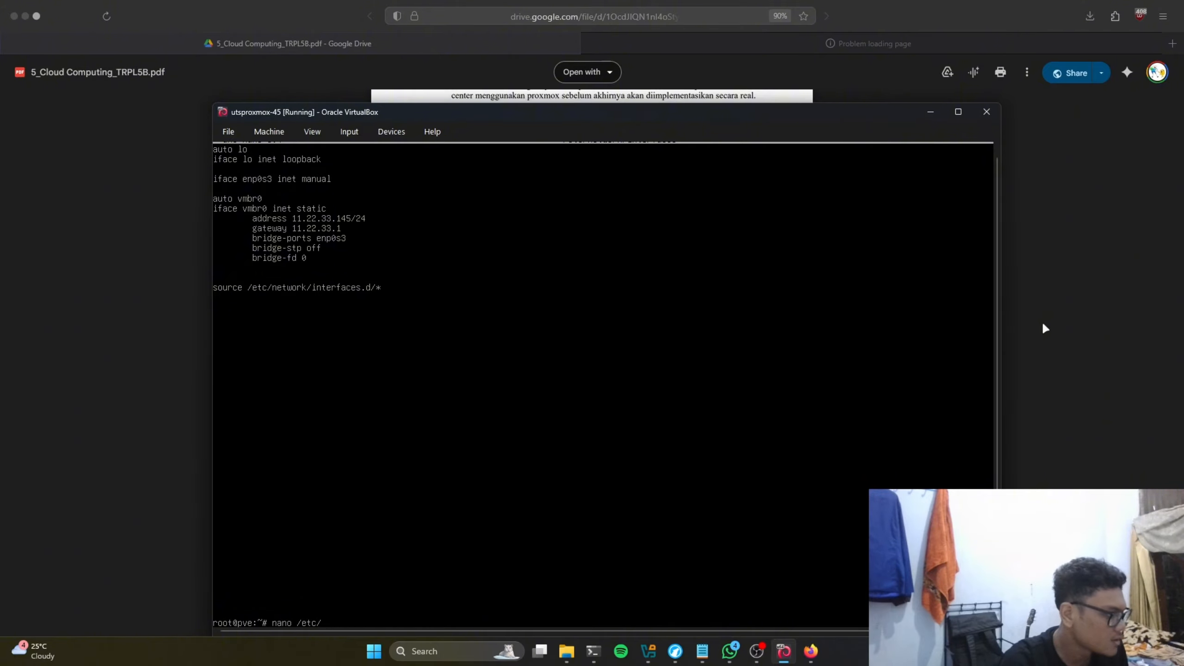
text(hostd)
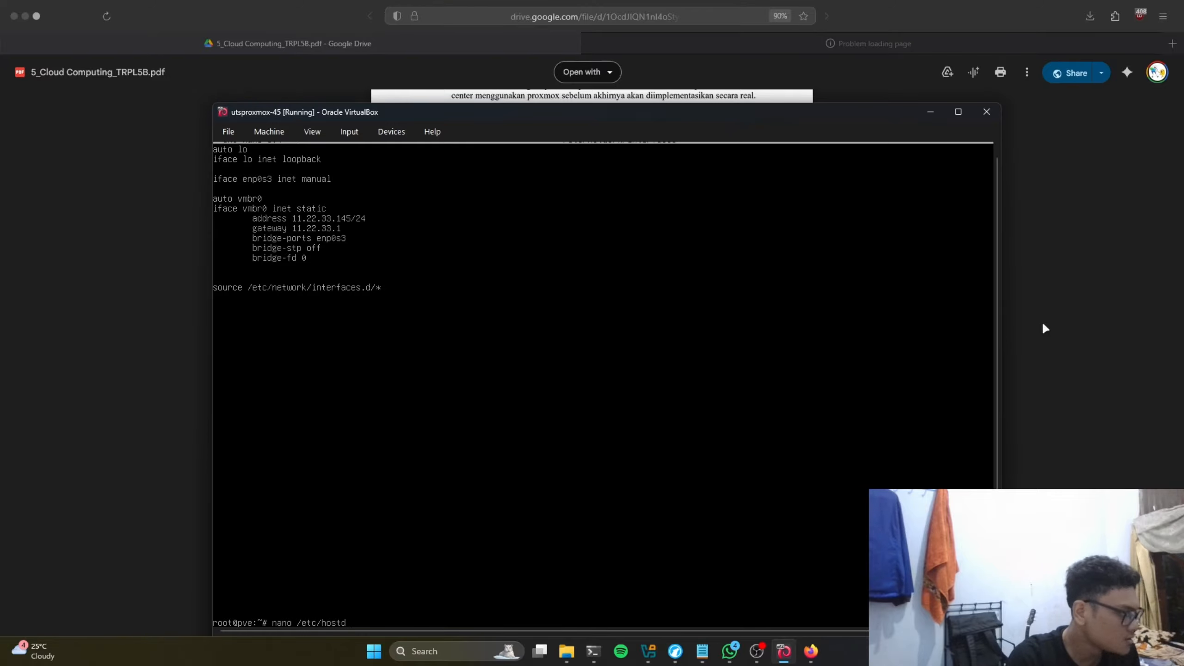
key(BackSpace)
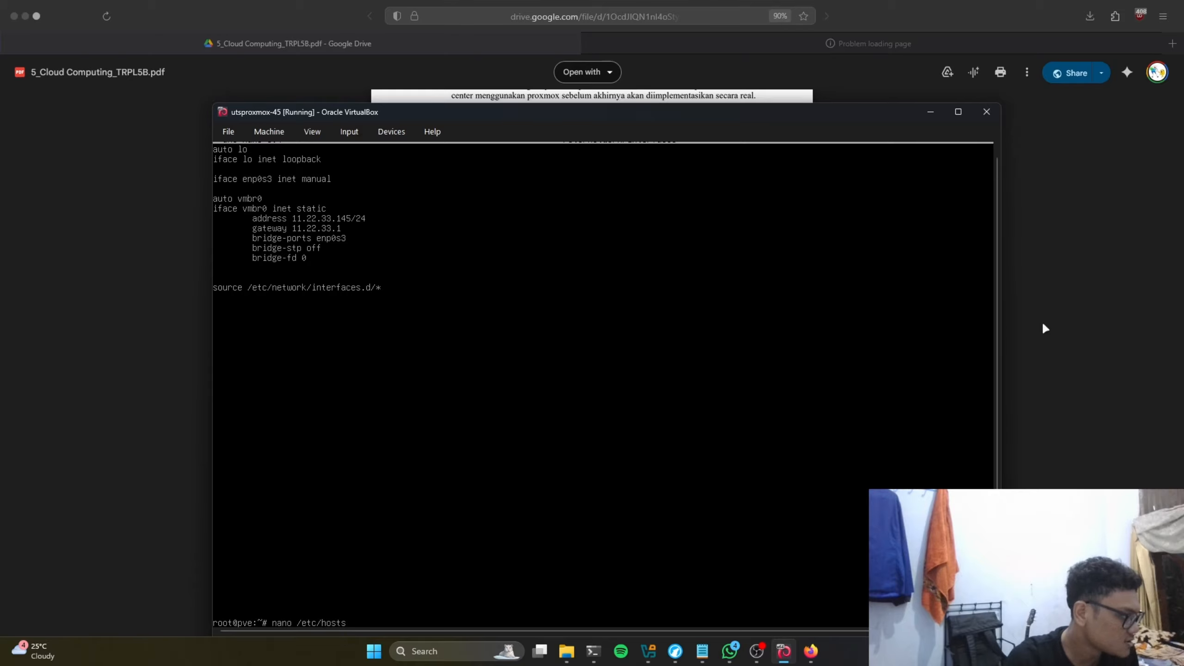
text(s)
key(Return)
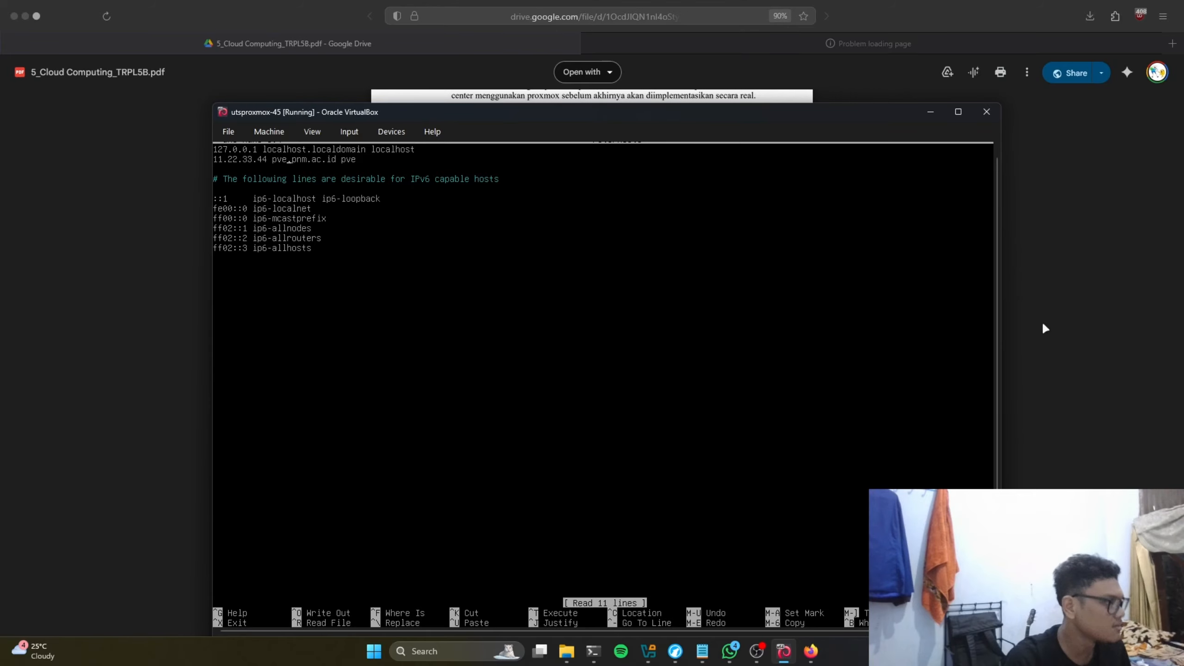
Step: Change the hosts entry to 11.22.33.145 pve45.pnm.ac.id pve45
text(45)
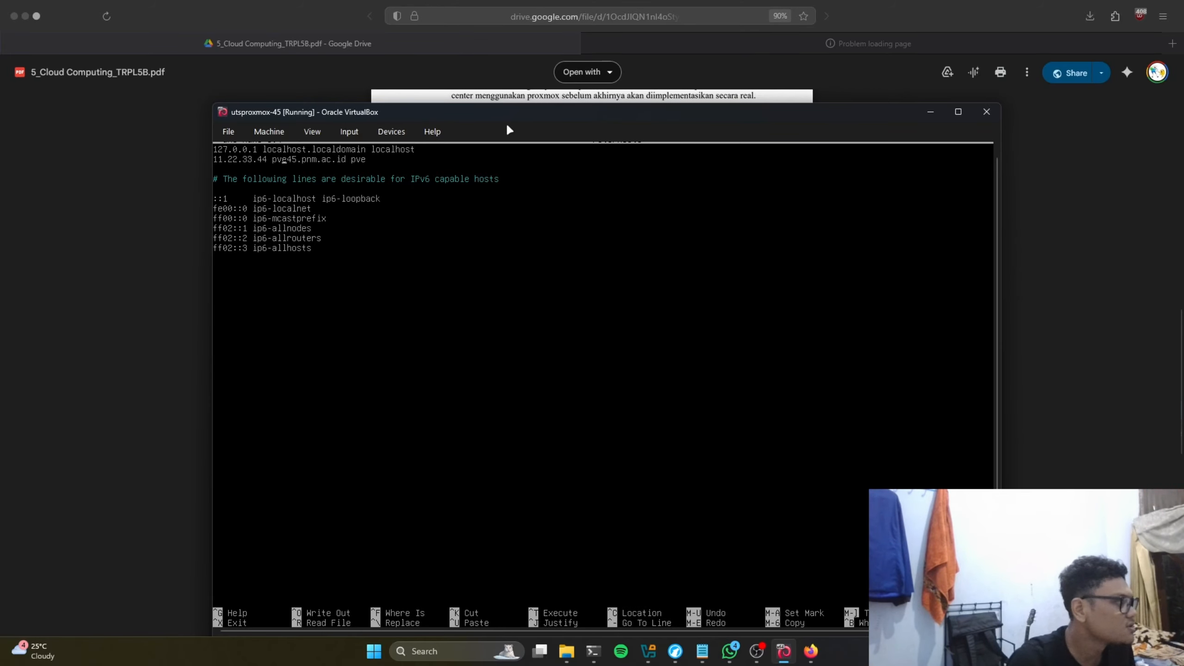
key(BackSpace)
key(BackSpace)
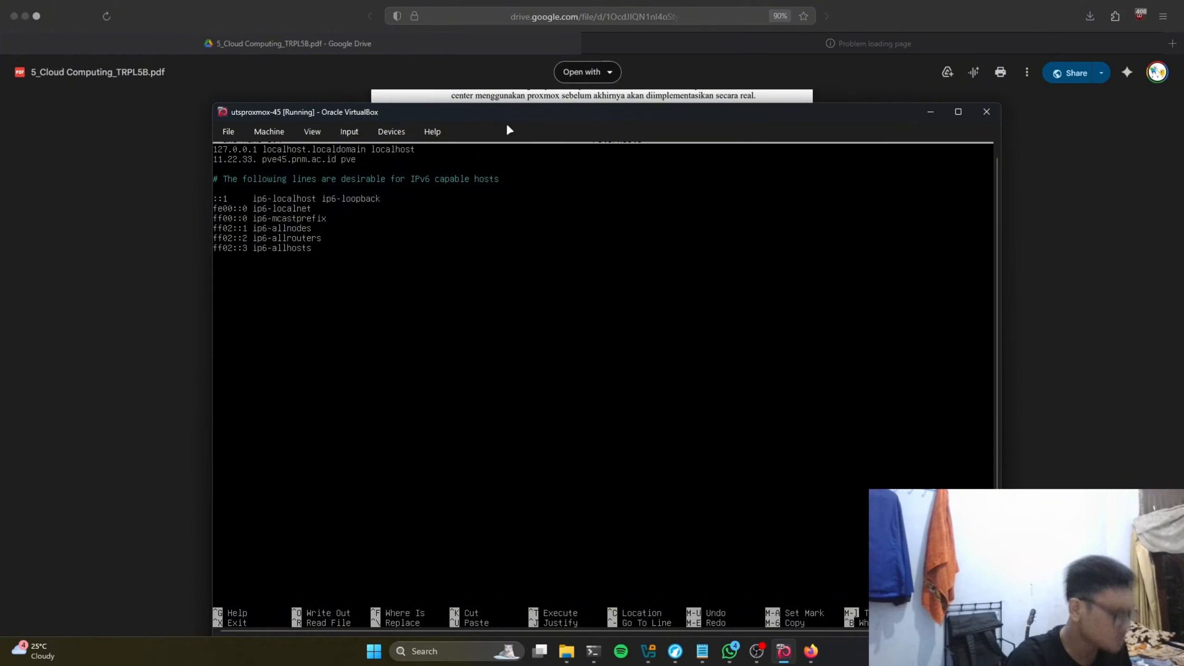
text(145)
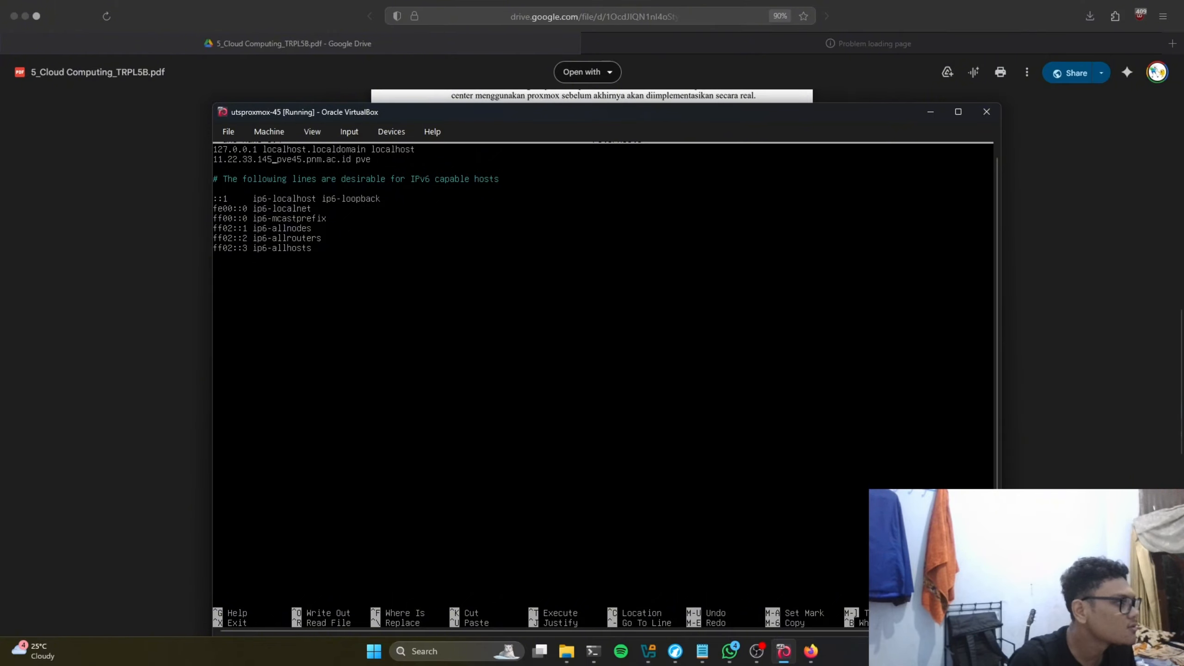
key(Down)
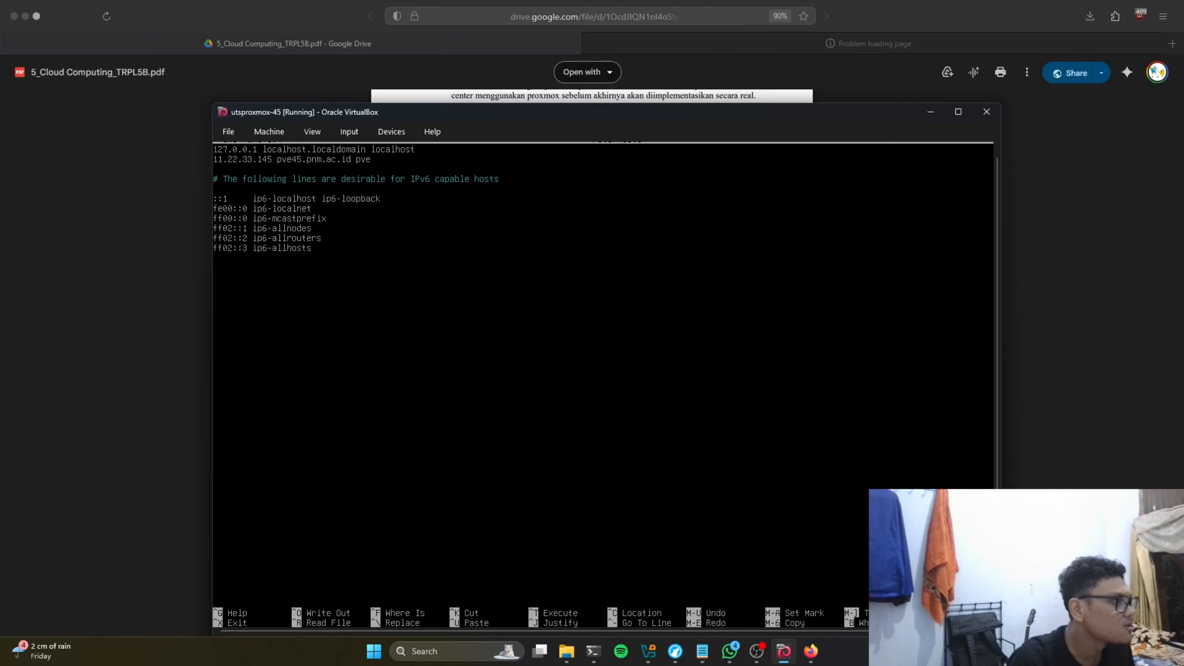
text(45)
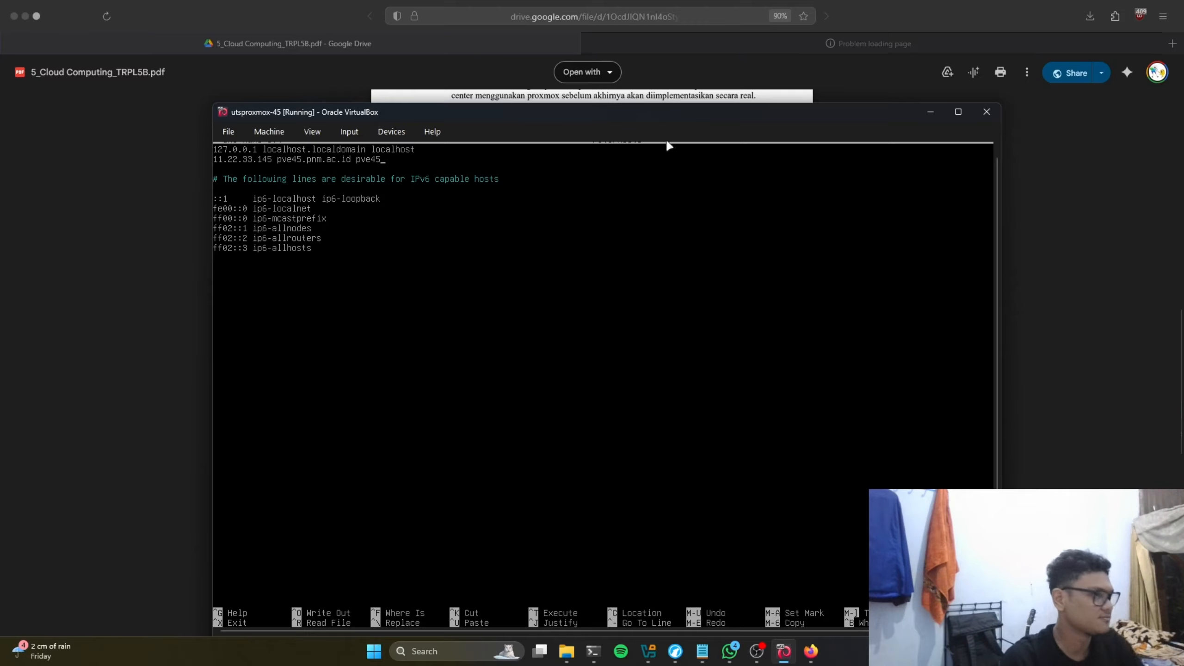
drag(686, 112, 606, 345)
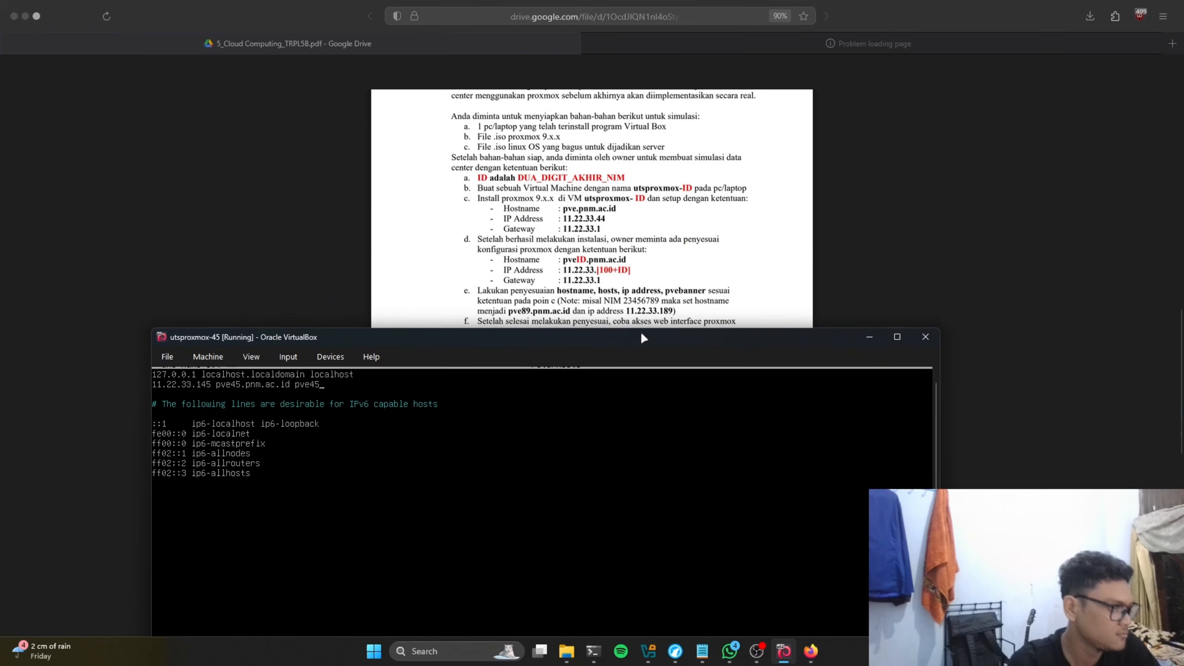
drag(707, 336, 741, 182)
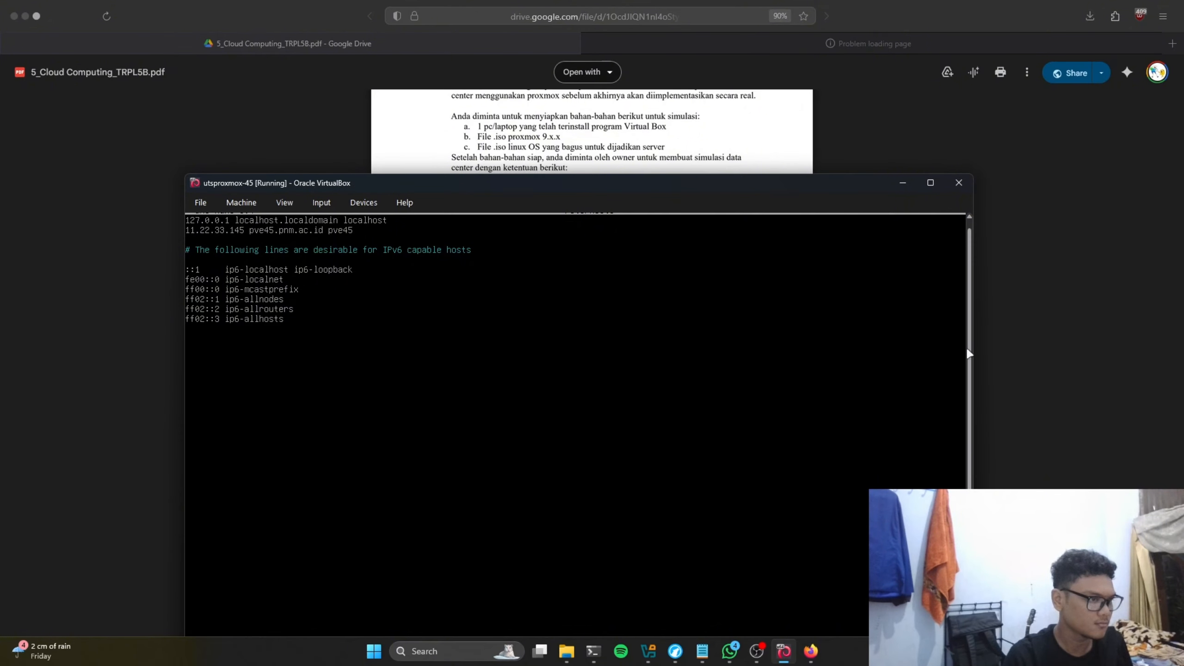
drag(756, 183, 757, 108)
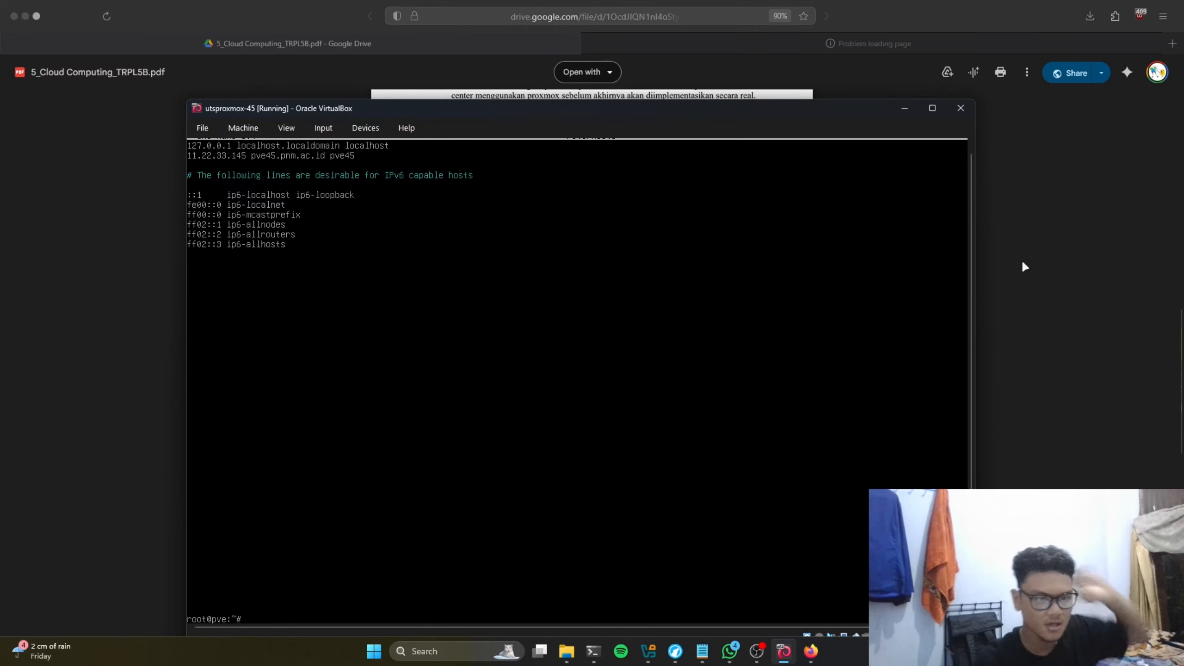
Step: Run 'systemctl restart networking', correcting the typos after the first attempt fails
key(Up)
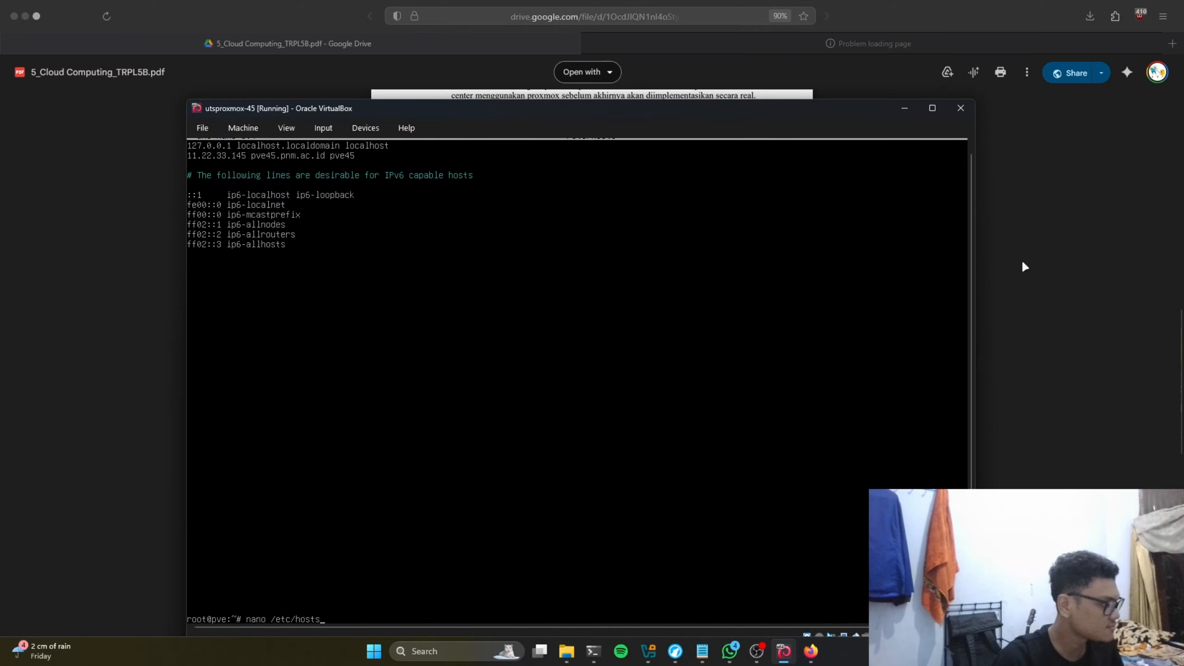
key(BackSpace)
key(BackSpace)
key(BackSpace)
key(BackSpace)
key(BackSpace)
key(BackSpace)
key(BackSpace)
key(BackSpace)
key(BackSpace)
key(BackSpace)
key(BackSpace)
key(BackSpace)
key(BackSpace)
key(BackSpace)
key(BackSpace)
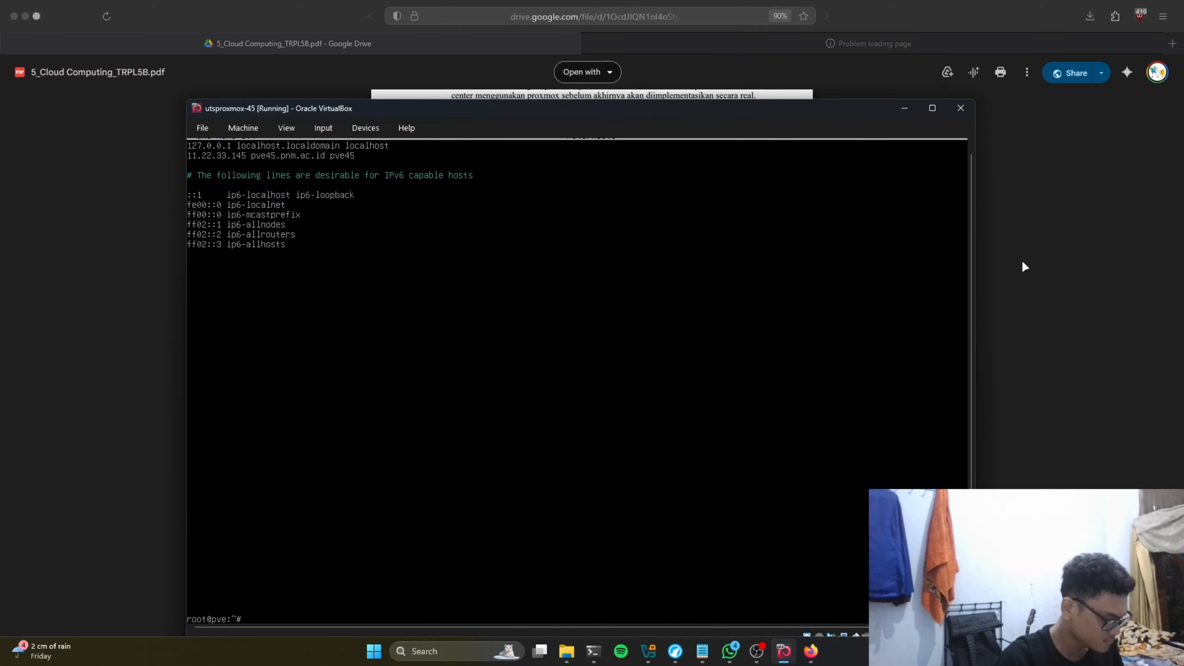
text(sytemctl)
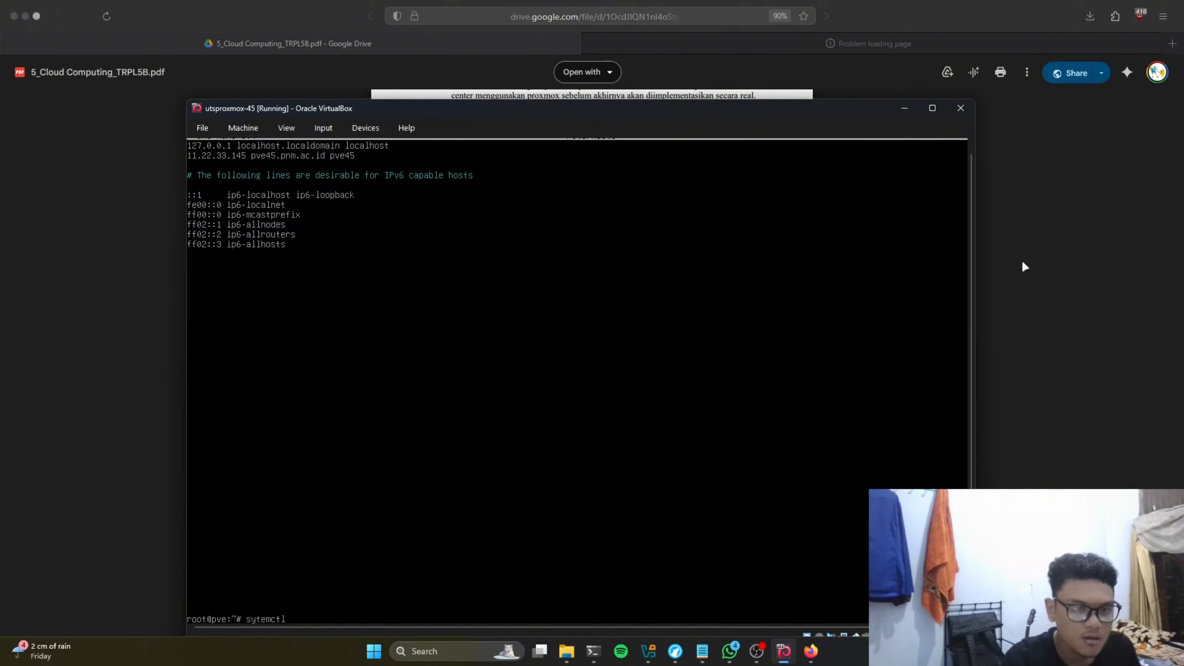
text(re)
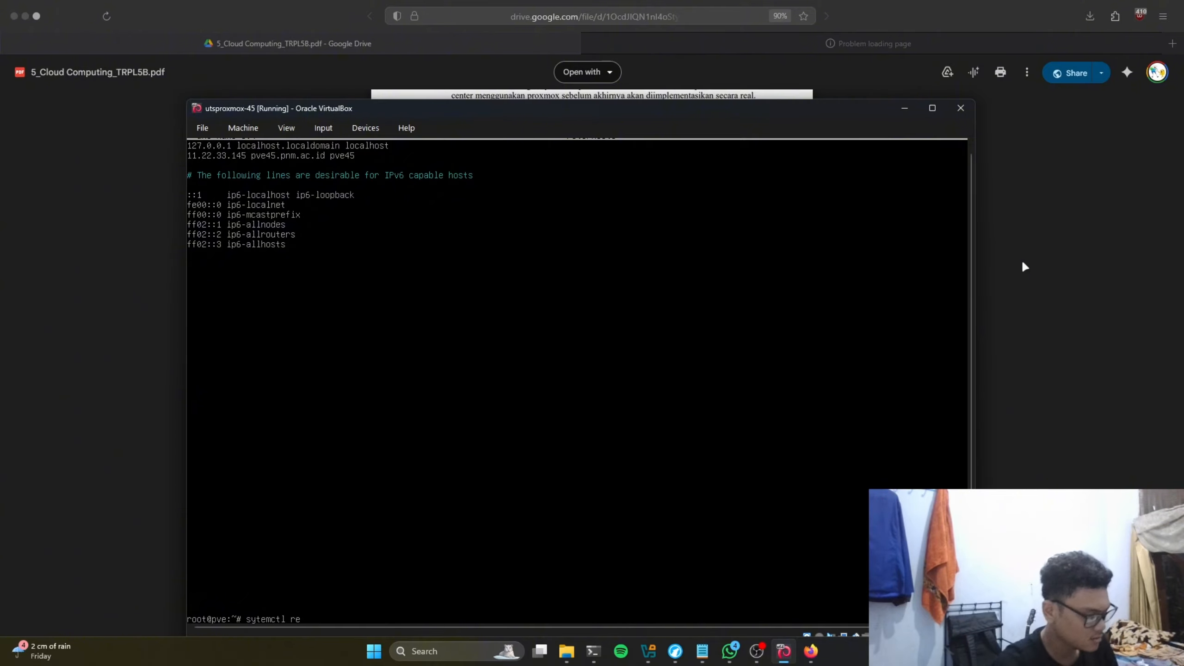
text(srtar)
key(BackSpace)
key(BackSpace)
text(rt)
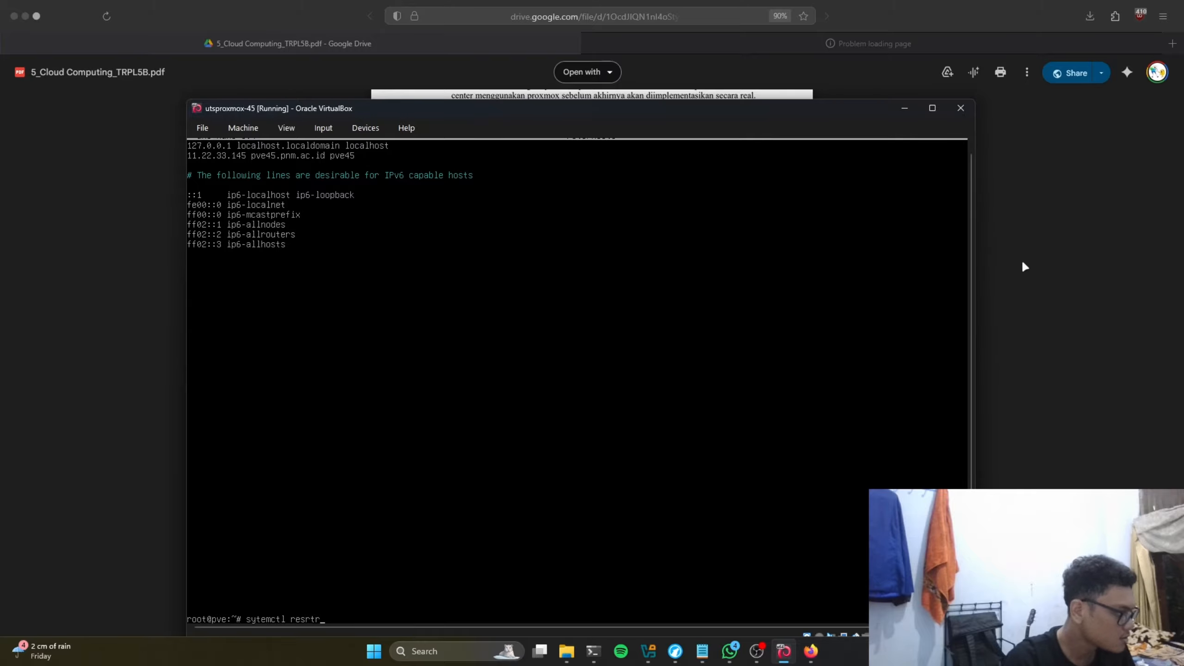
text(art net)
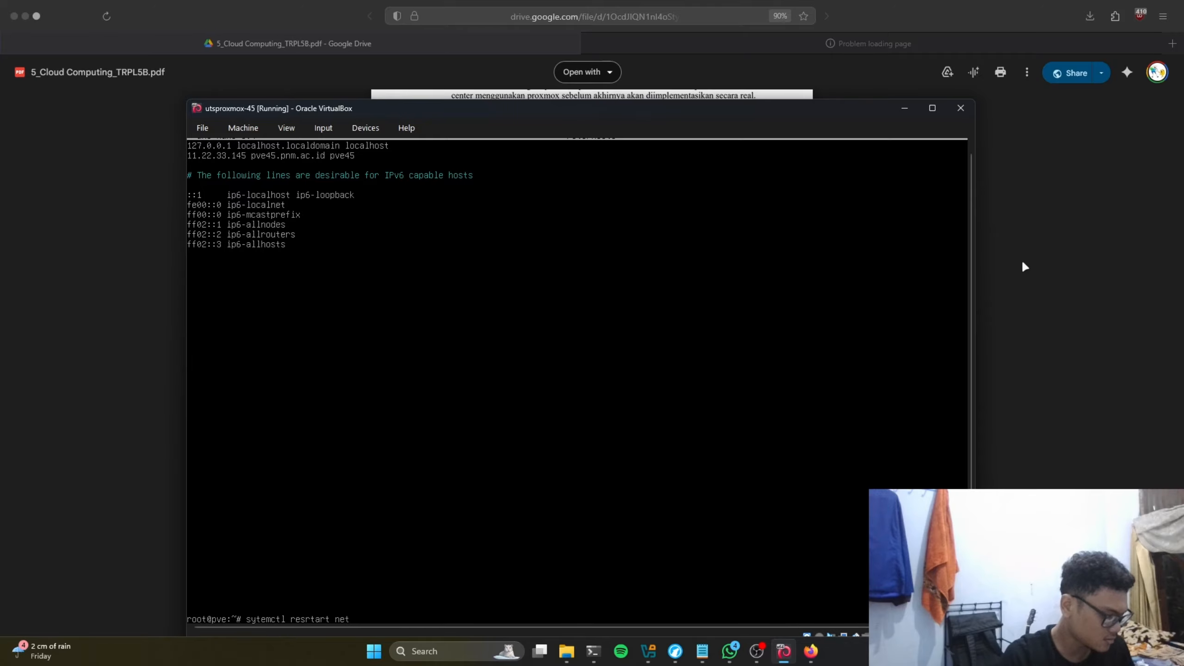
text(woprking)
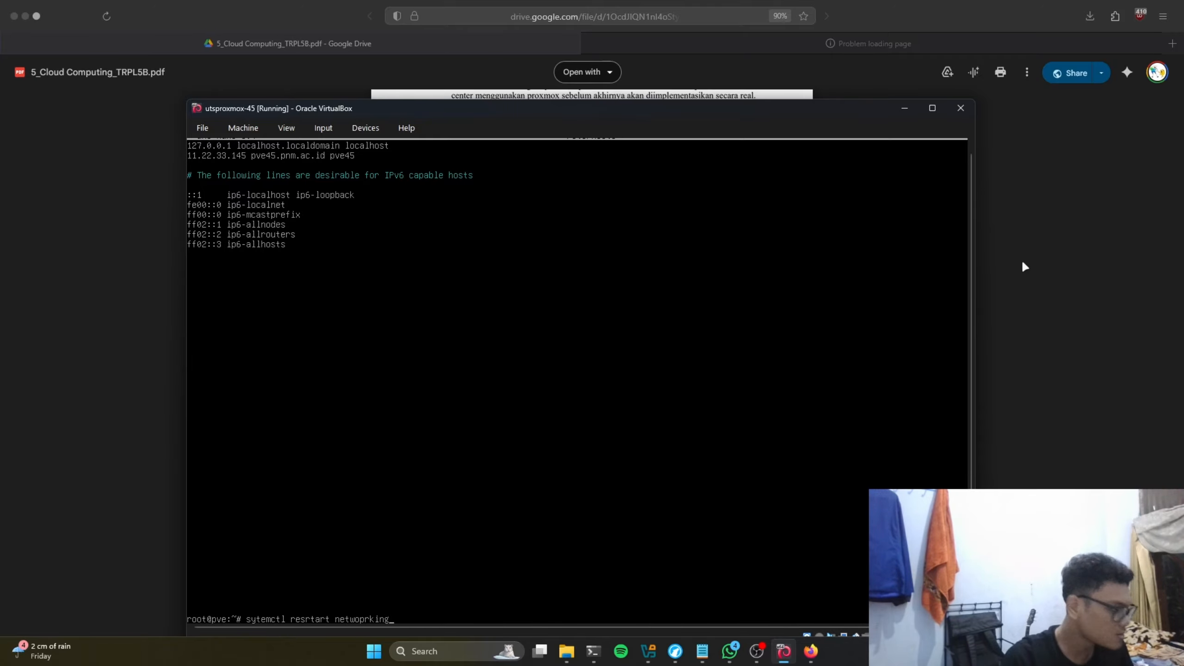
key(Left)
key(Left)
key(Left)
key(Left)
key(Left)
key(BackSpace)
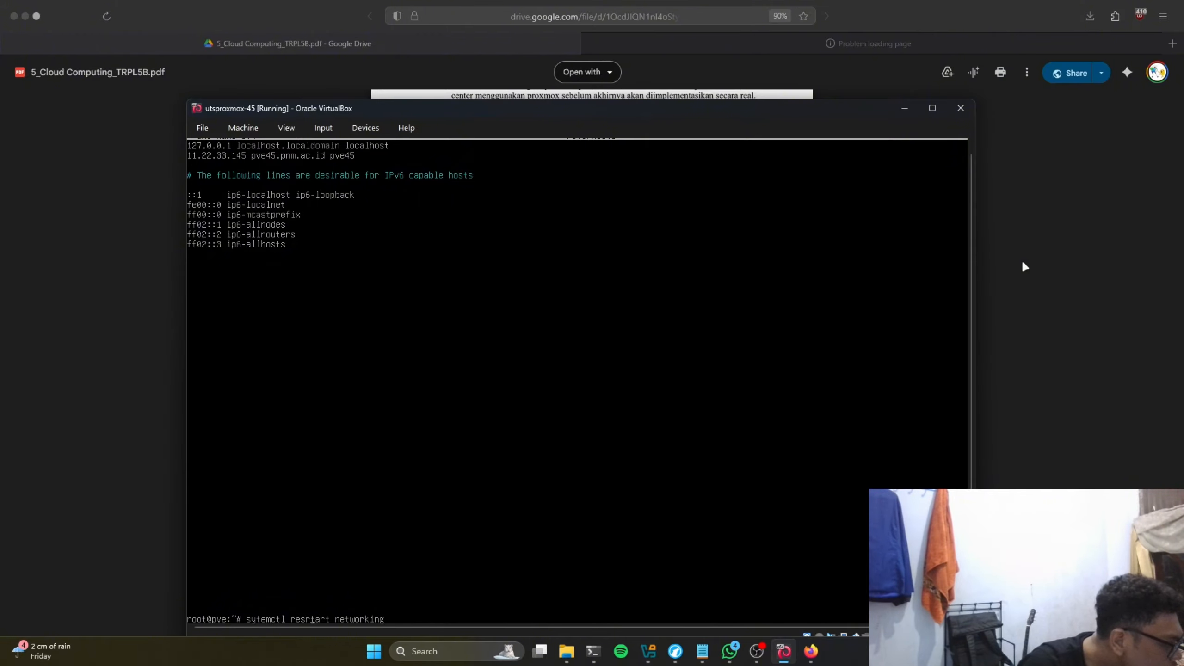
key(BackSpace)
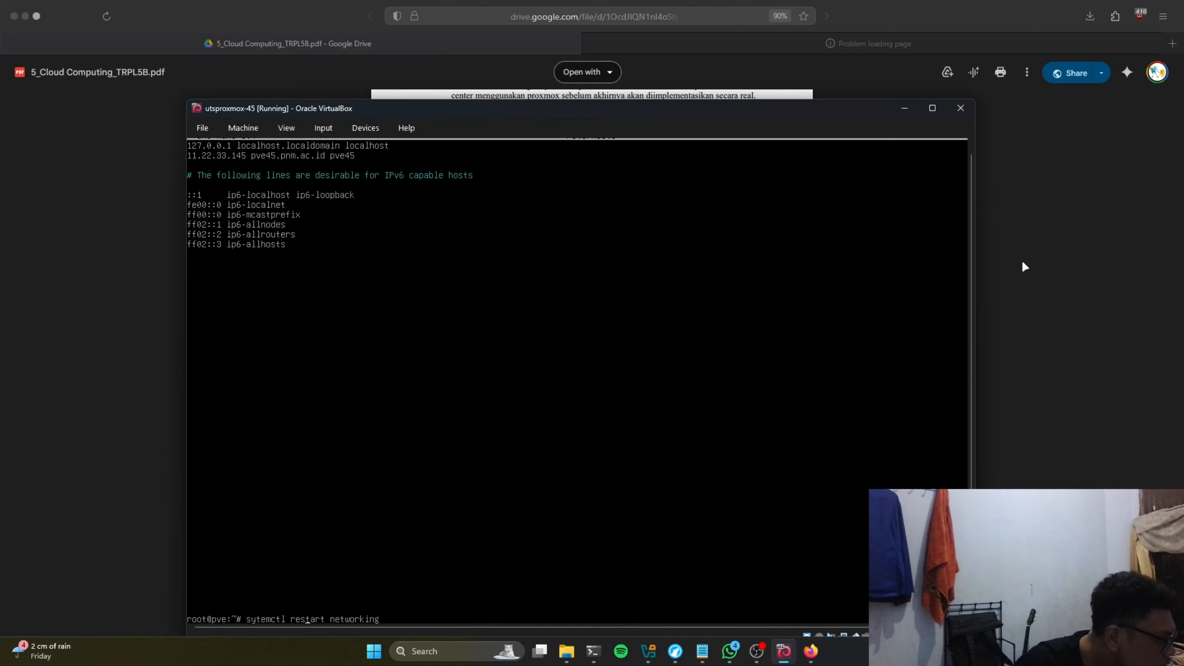
key(Return)
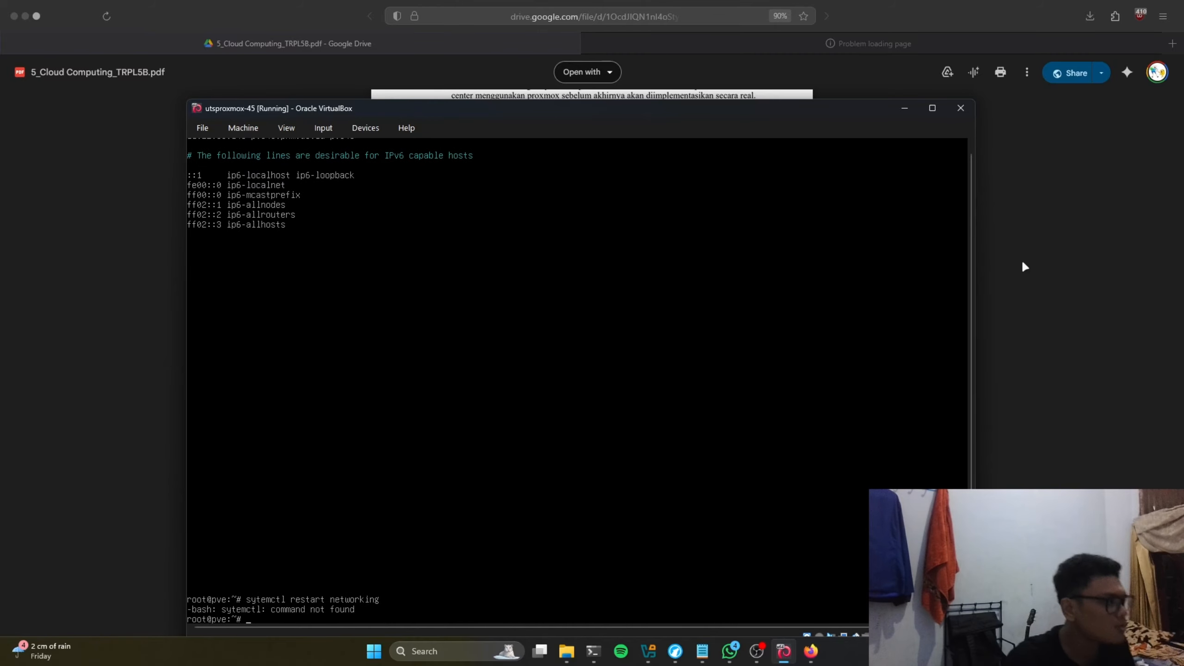
key(Up)
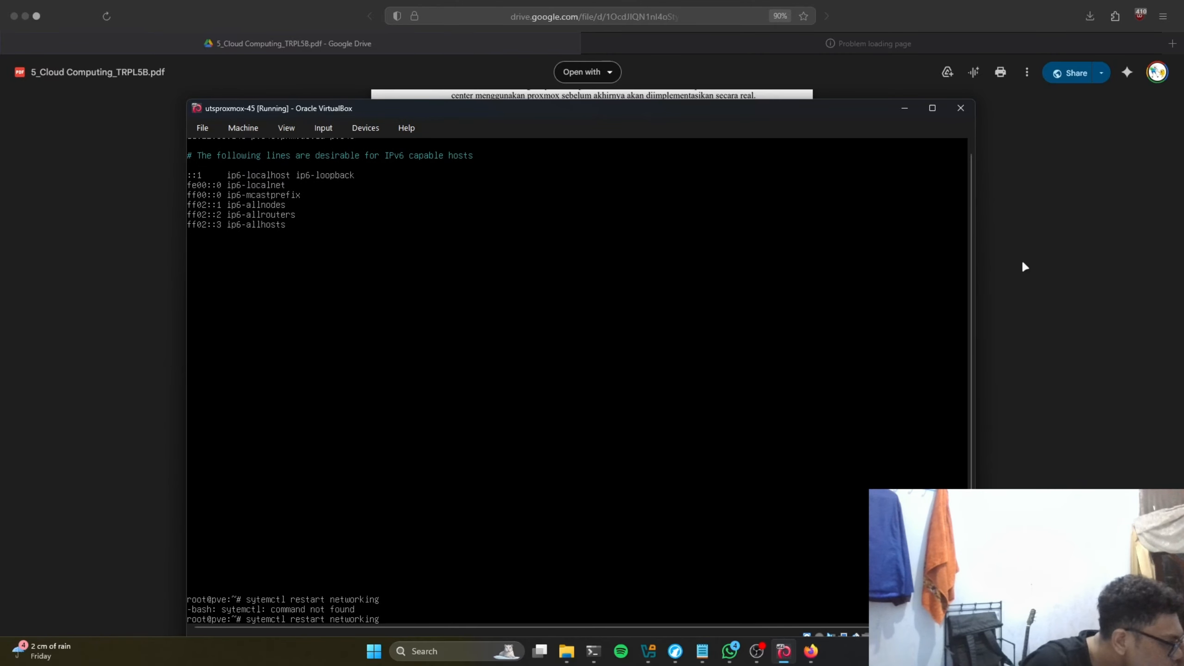
key(Left)
key(Left)
key(Left)
key(Left)
key(Left)
key(Left)
key(Left)
key(Left)
key(Left)
key(Left)
key(Left)
key(Left)
key(Left)
key(Left)
key(Left)
key(Left)
key(Left)
key(Left)
key(Left)
key(Left)
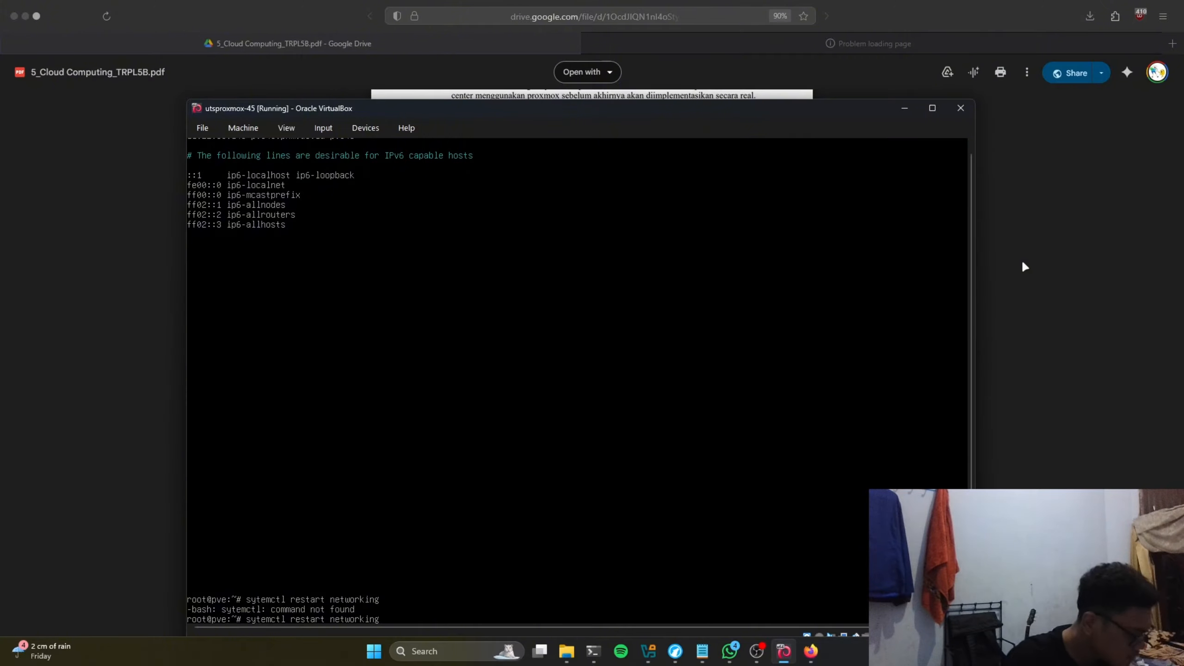
text(s)
key(Return)
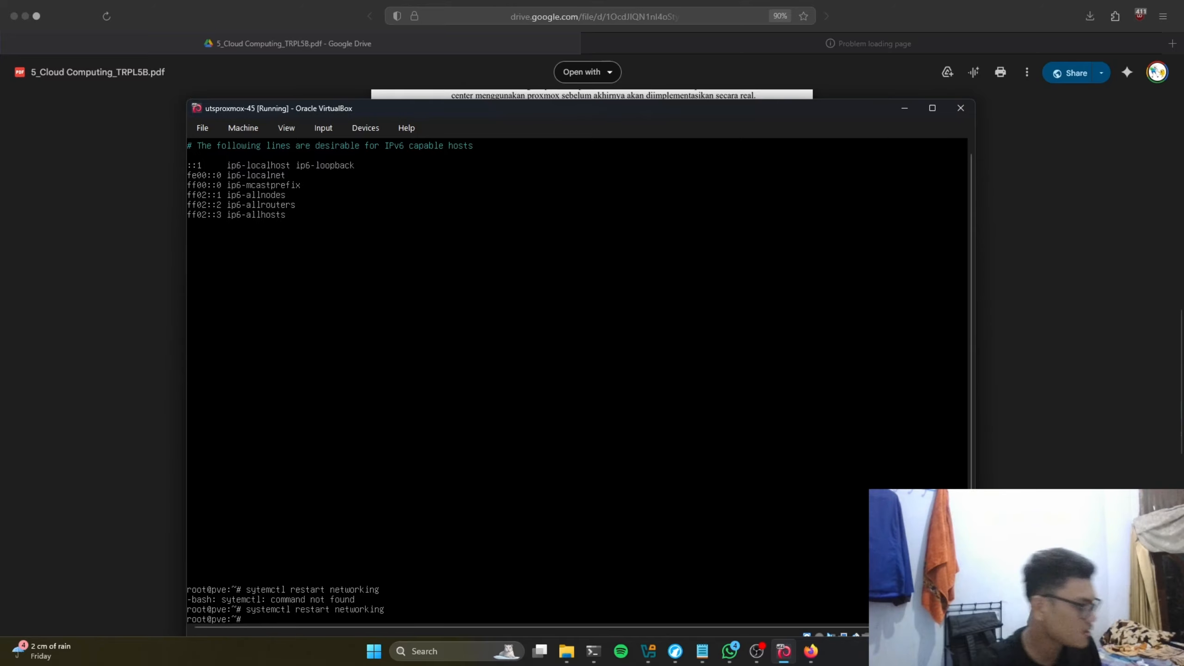
Step: Run 'ip a' to confirm vmbr0 now has 11.22.33.145/24
text(ip a)
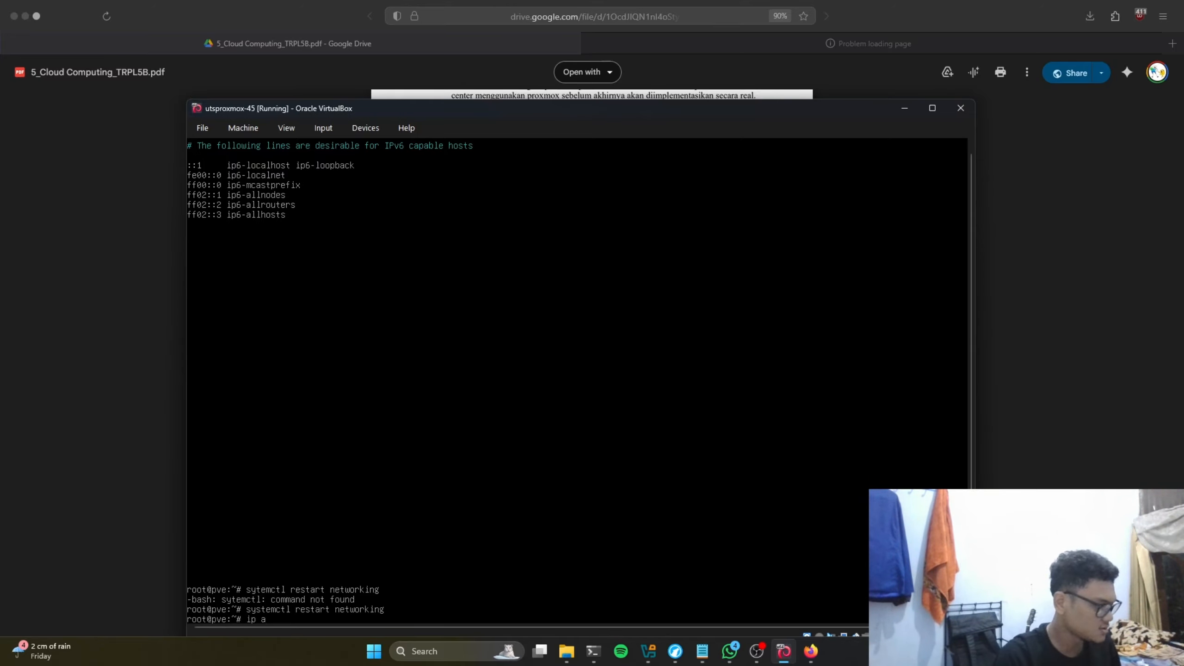
key(Return)
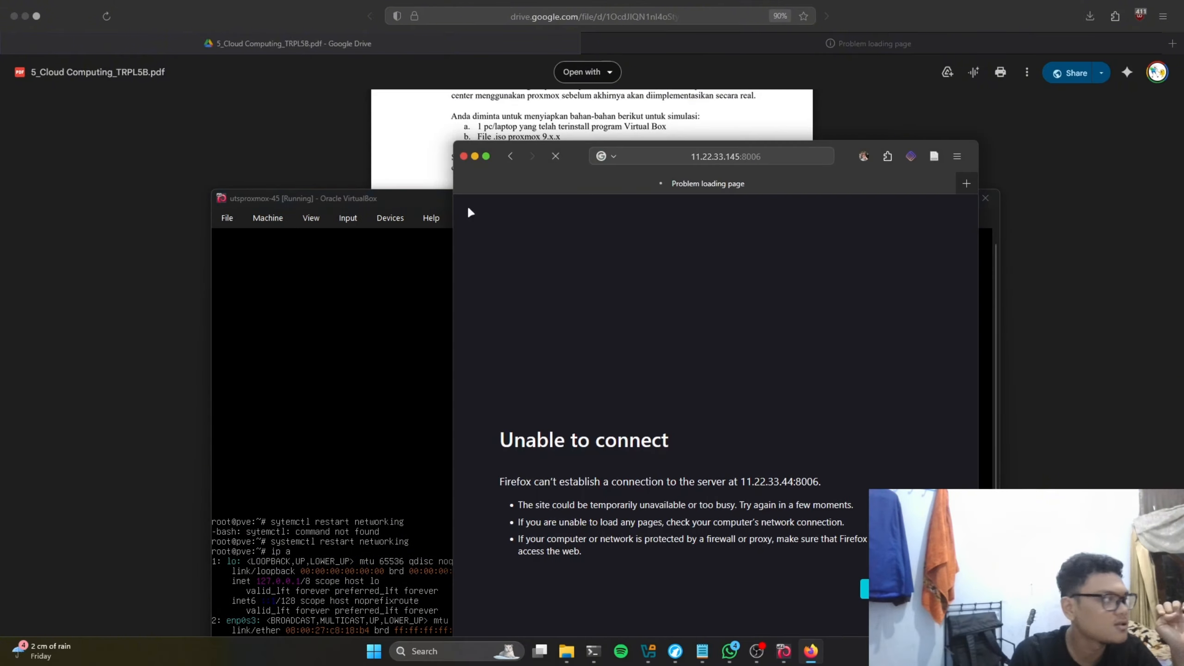
click(399, 217)
click(605, 206)
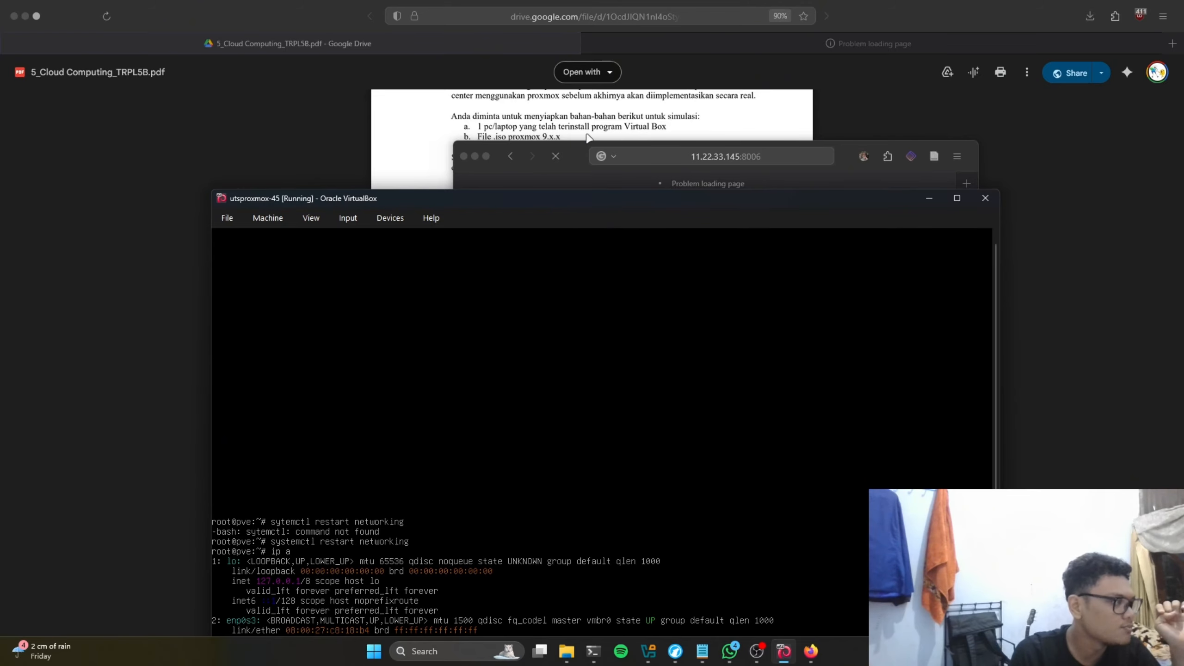
drag(438, 204, 468, 128)
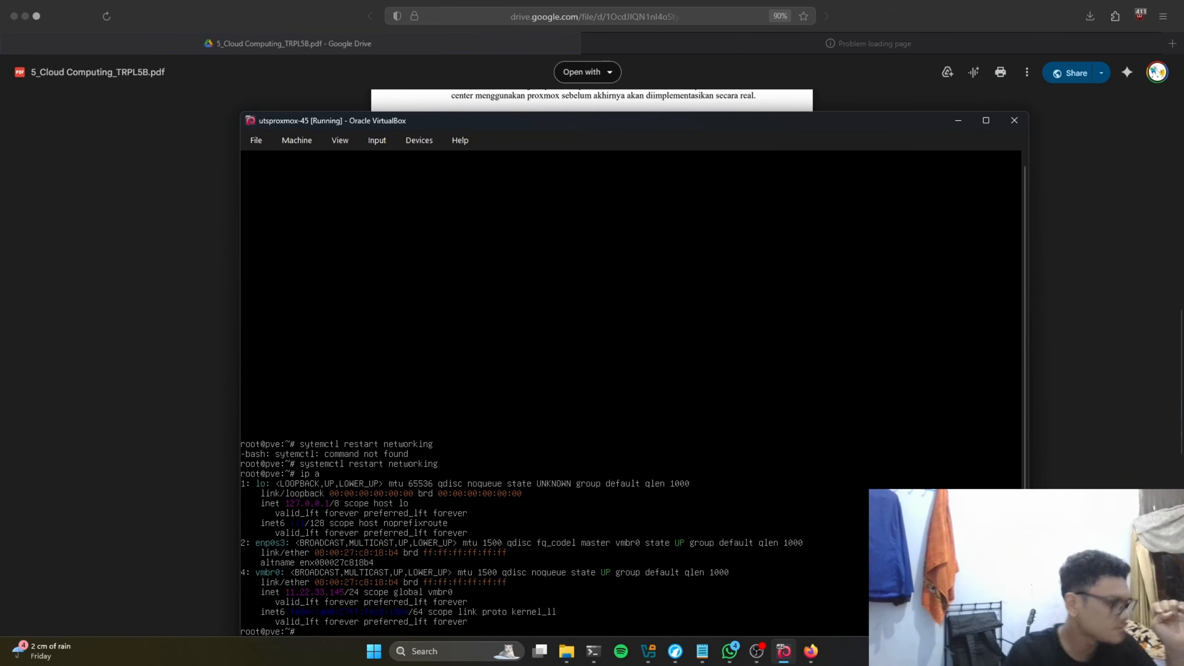
Step: Run the reboot command in the Proxmox console
text(reobbot)
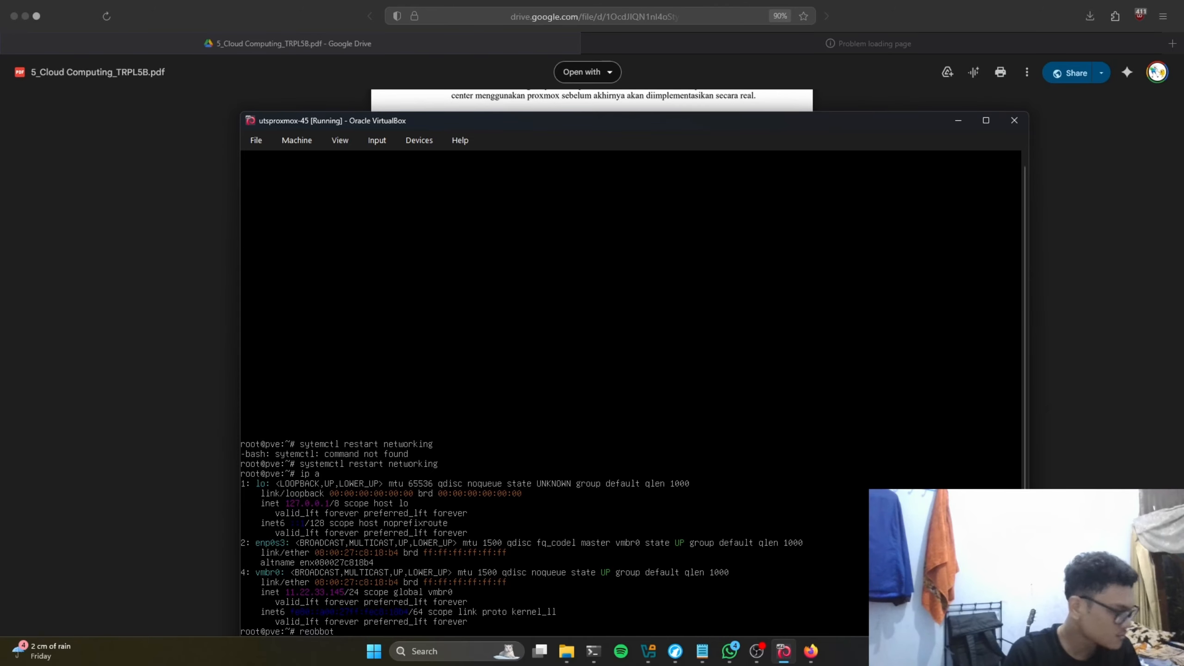
key(BackSpace)
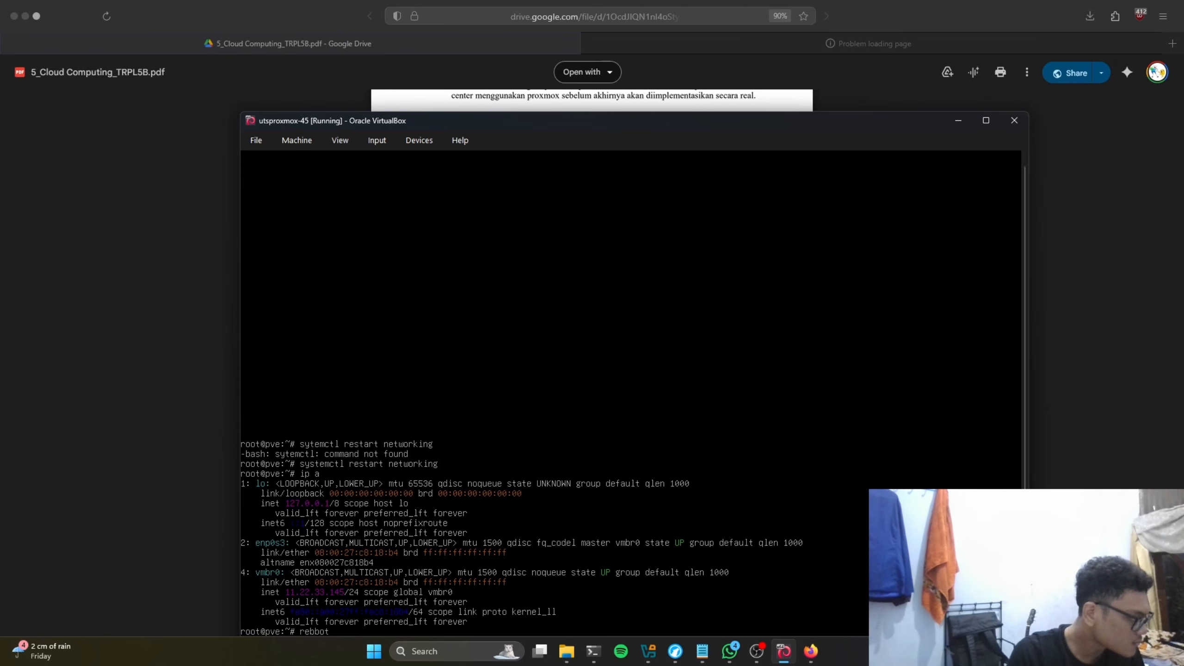
key(Delete)
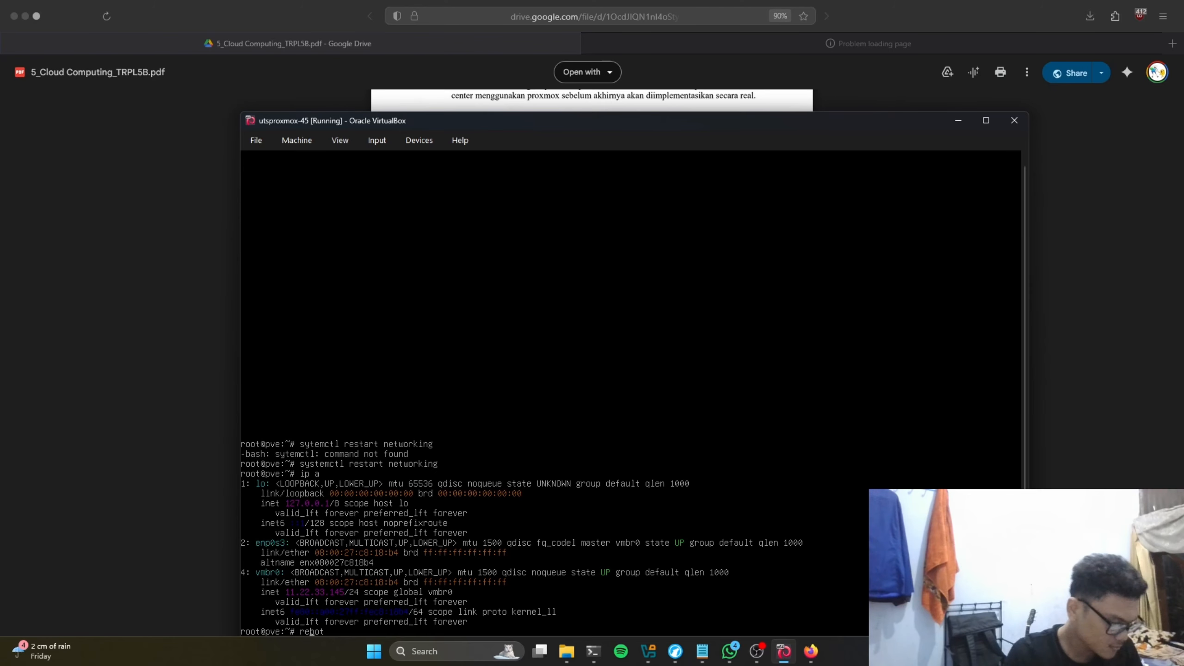
text(o)
key(Delete)
key(Delete)
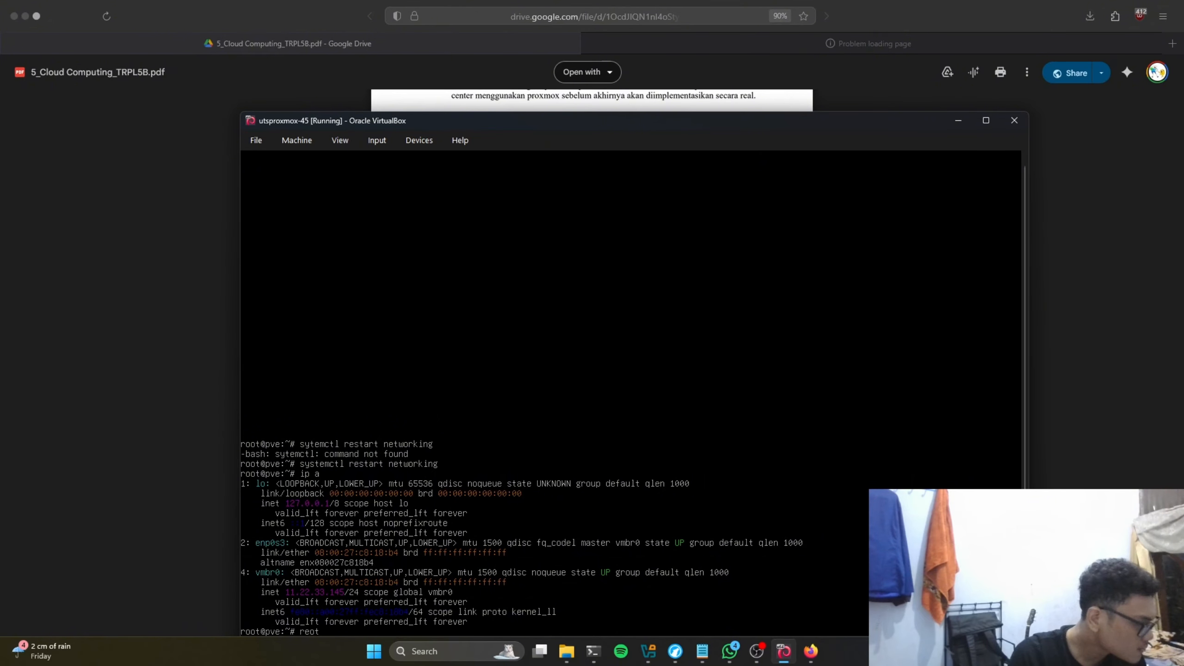
text(bo)
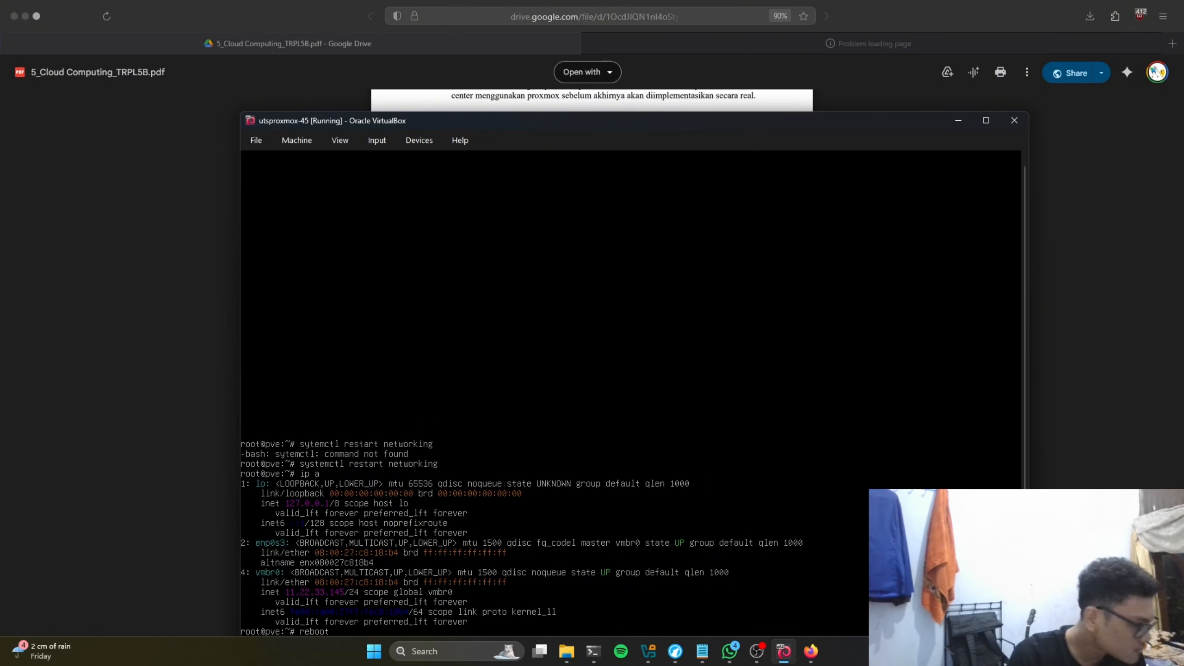
key(Return)
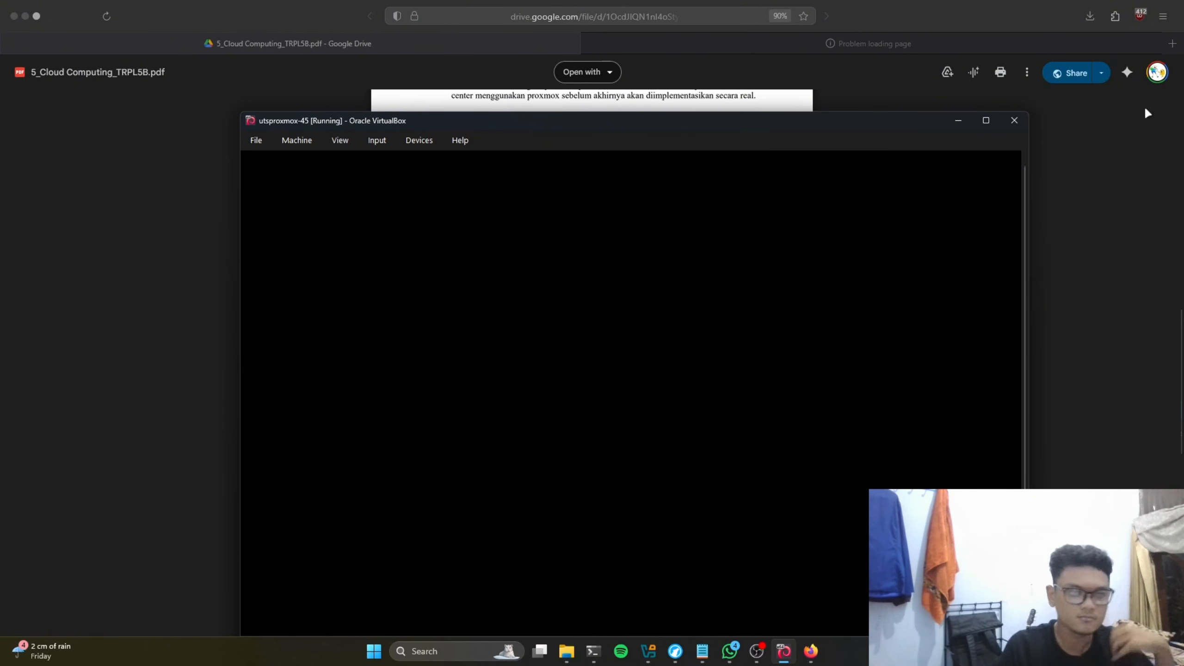
click(874, 78)
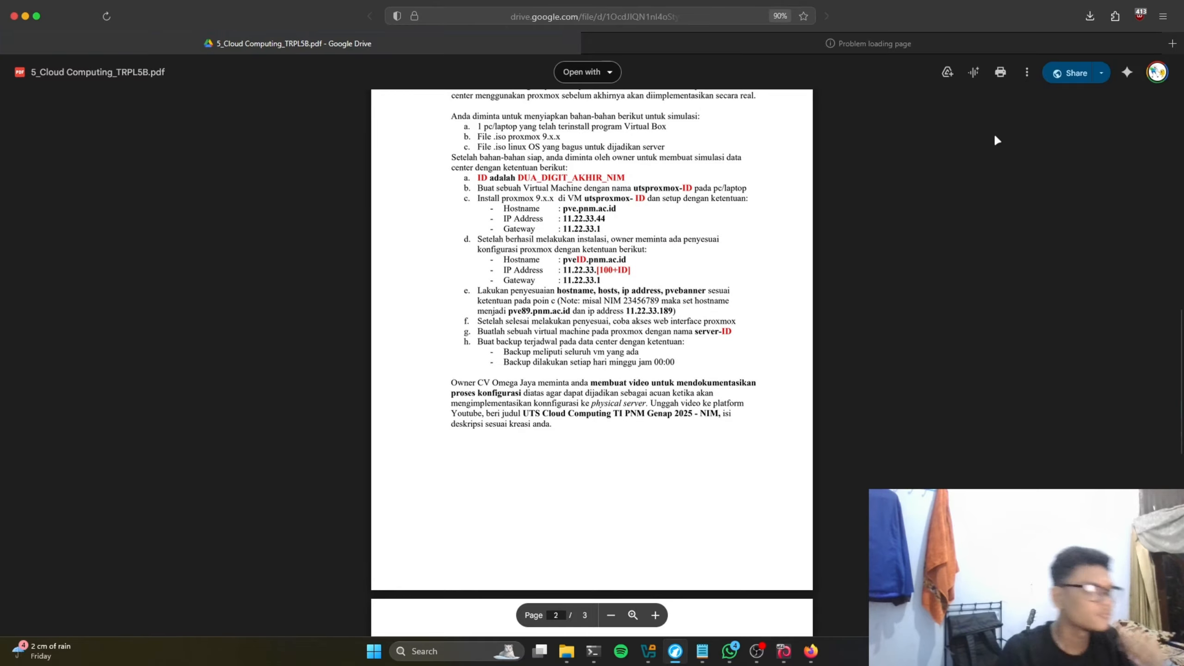
click(944, 46)
key(alt+Tab)
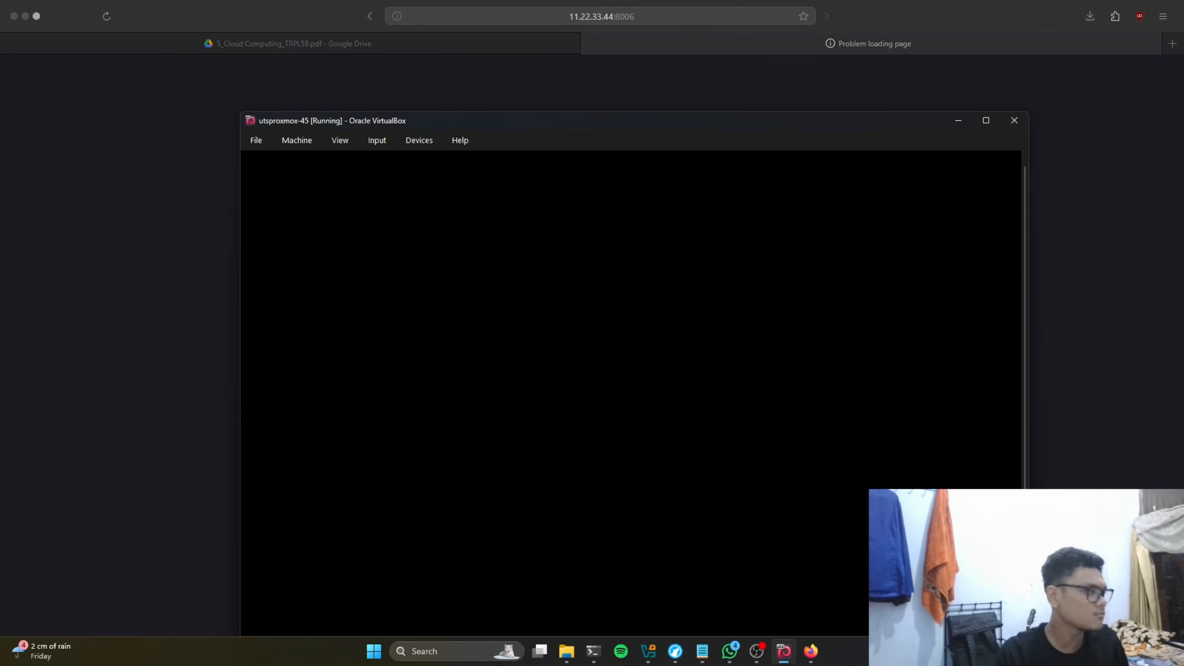
drag(507, 123, 515, 115)
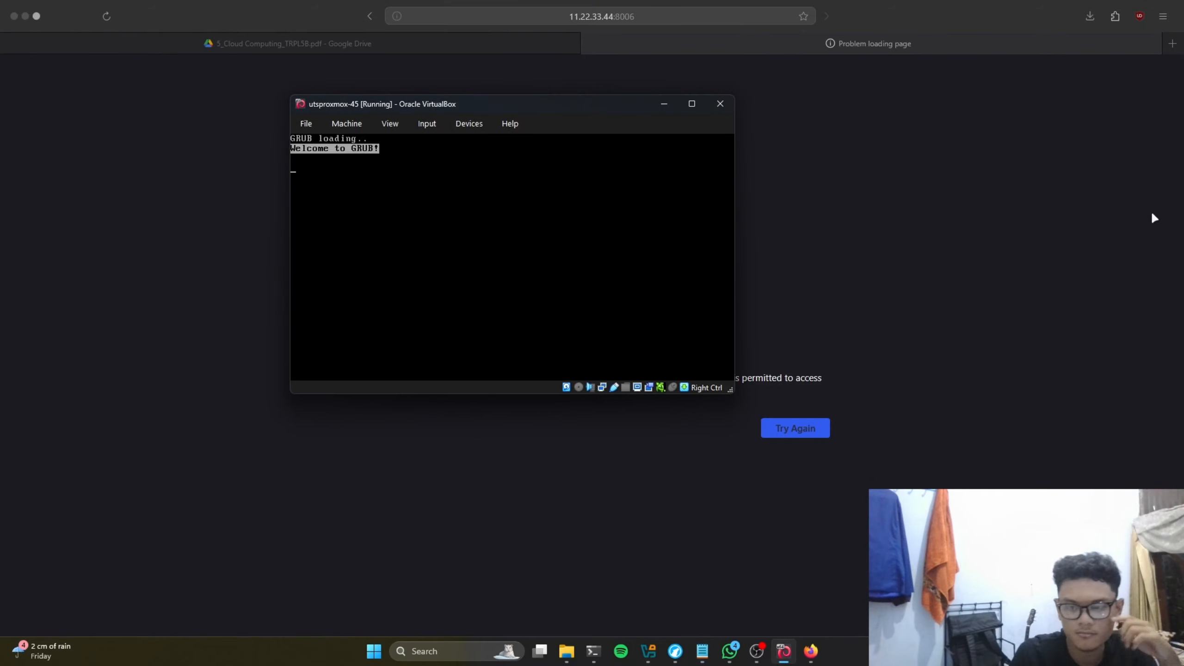
key(Return)
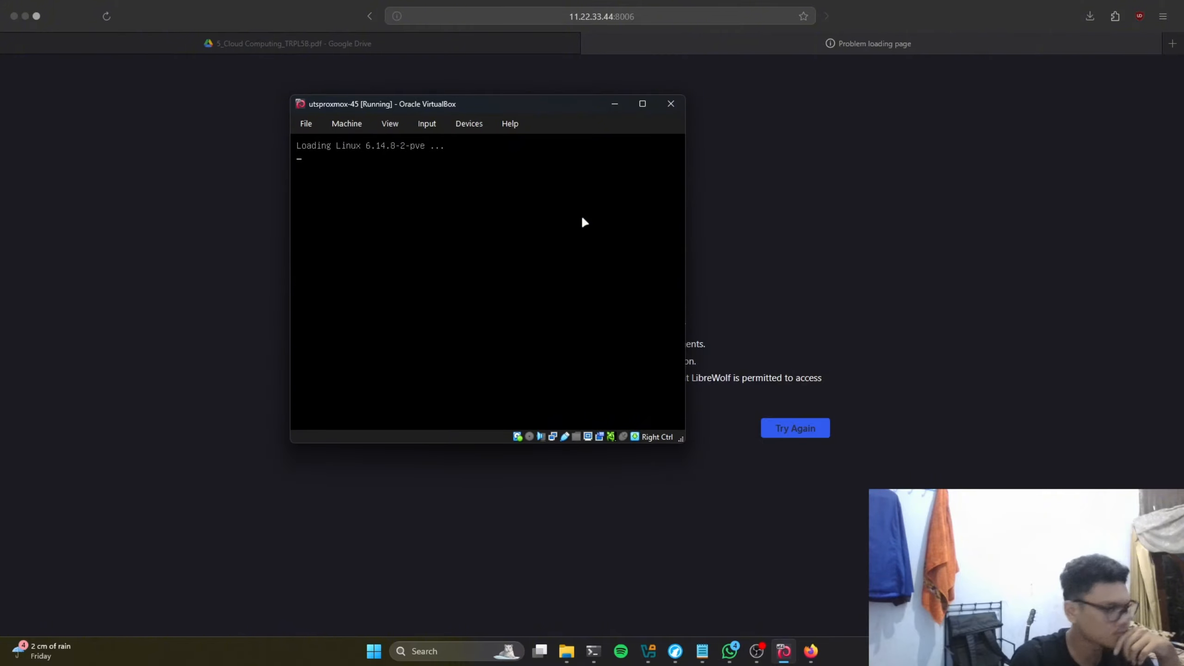
drag(538, 107, 467, 82)
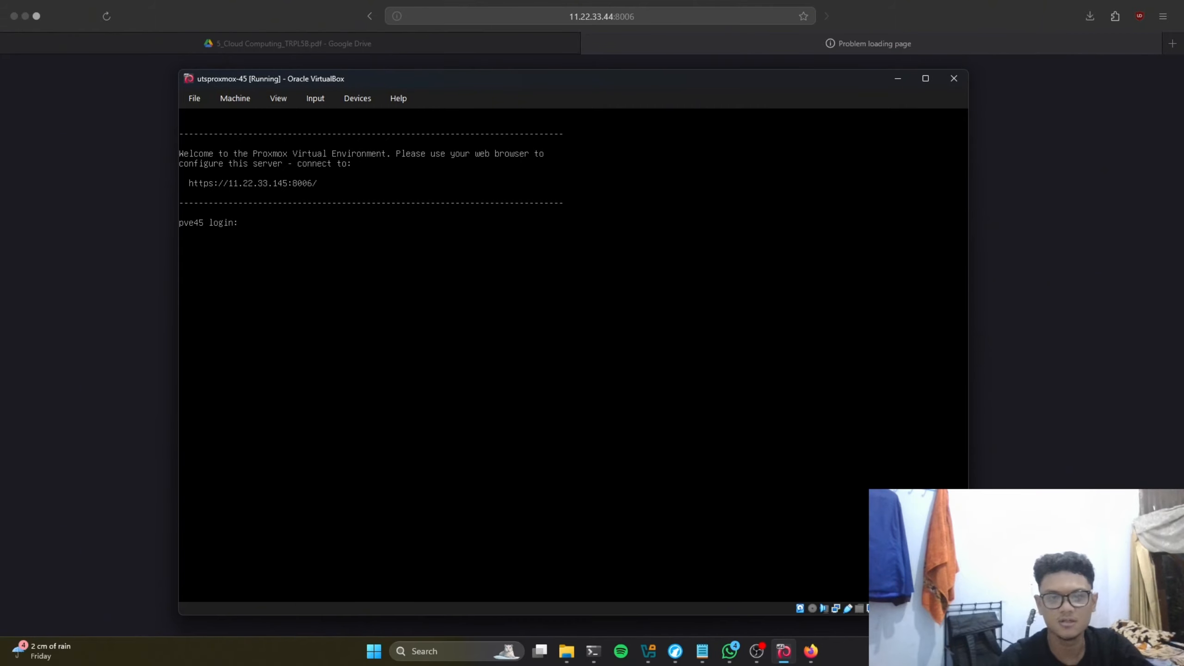
Step: Log in to the pve45 console as root and run ip addr show to list its network addresses
key(alt+Tab)
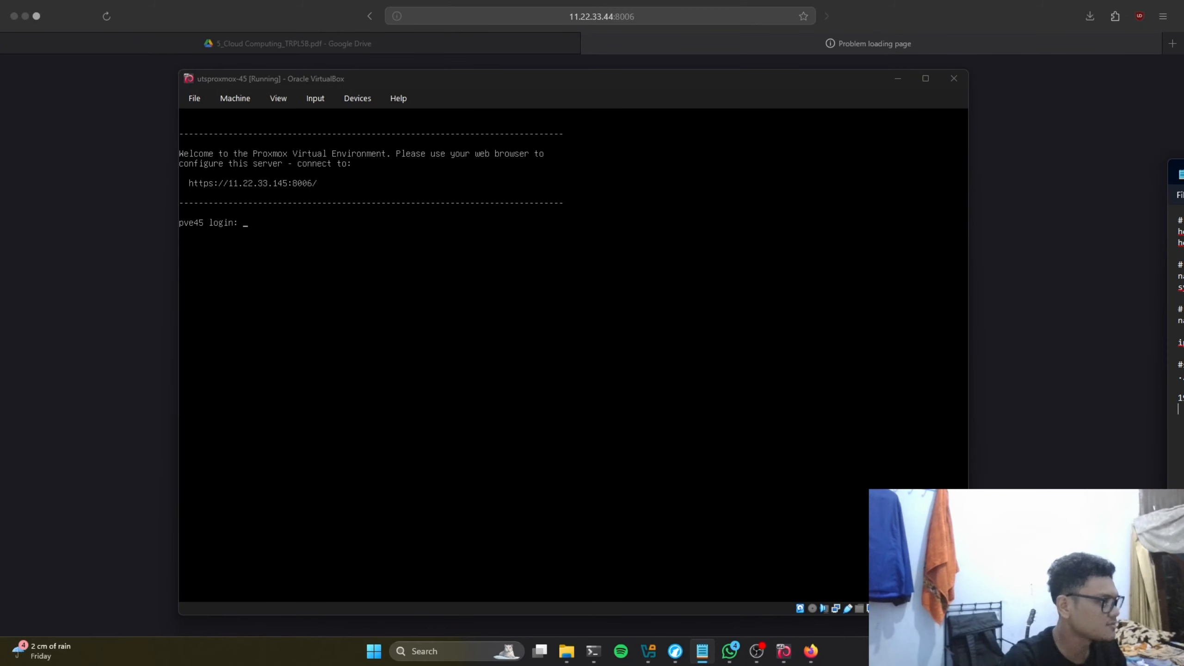
key(alt+Tab)
text(root)
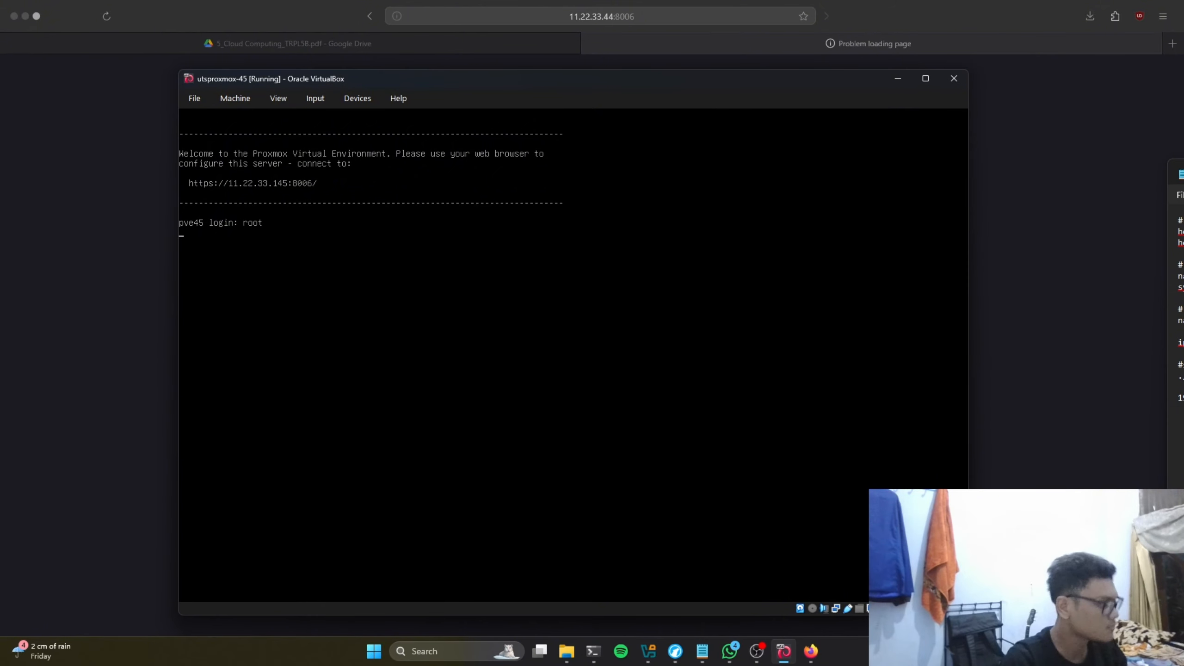
key(Return)
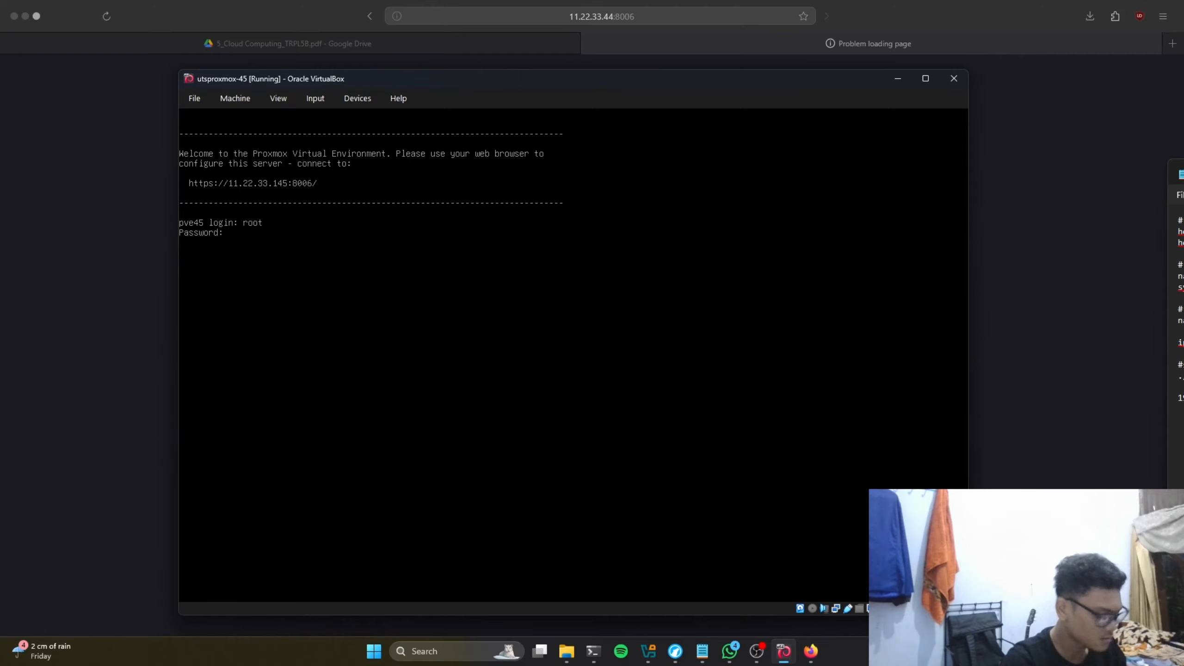
key(Return)
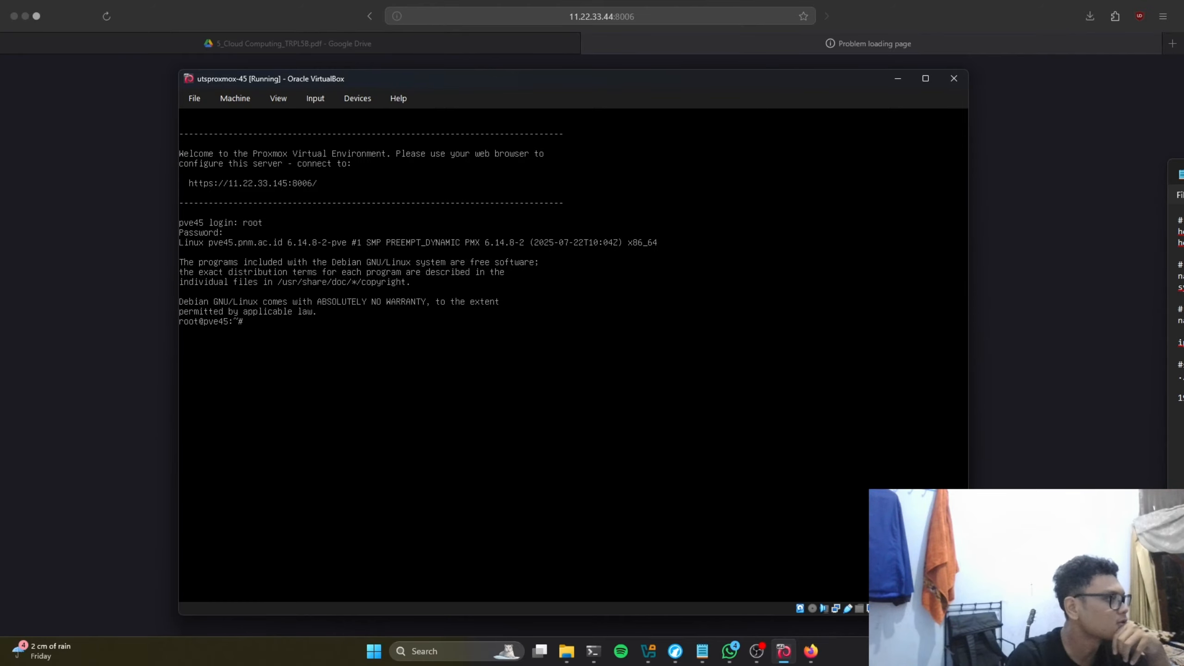
text(iu)
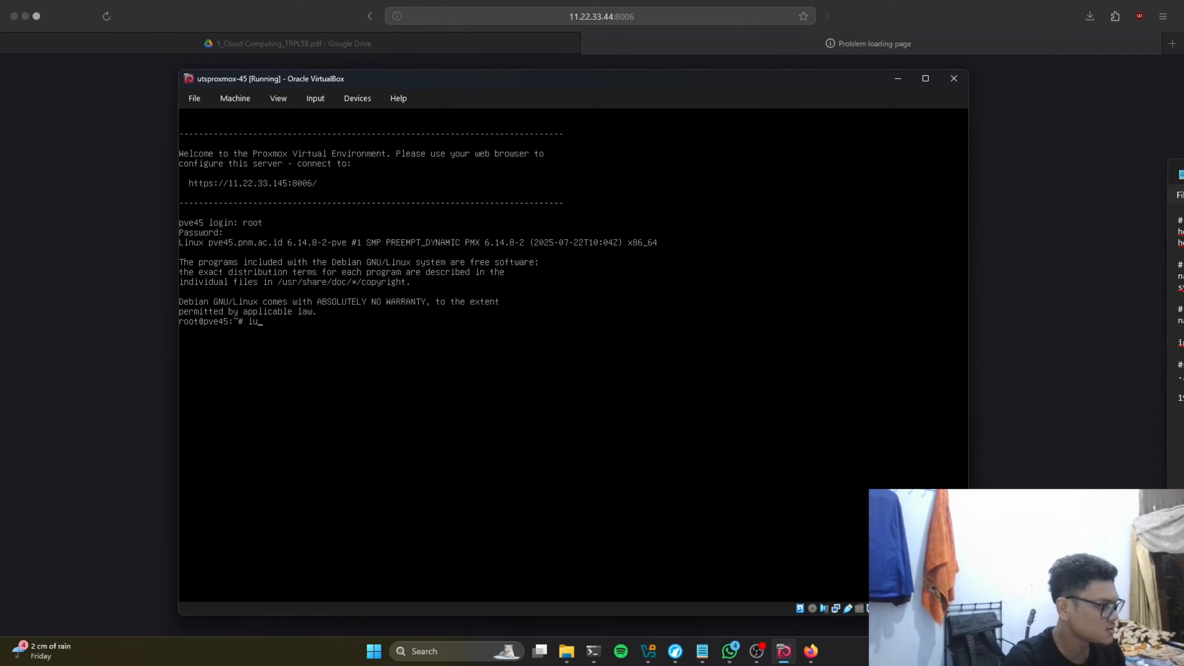
text(pp addr)
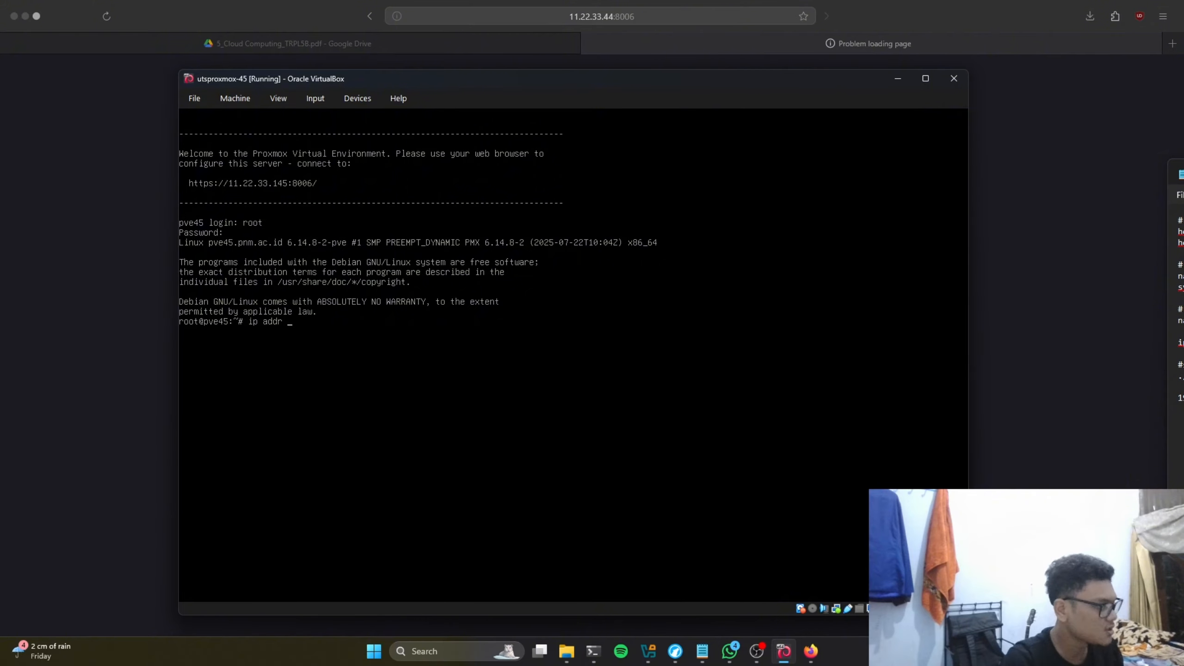
text( show)
key(Return)
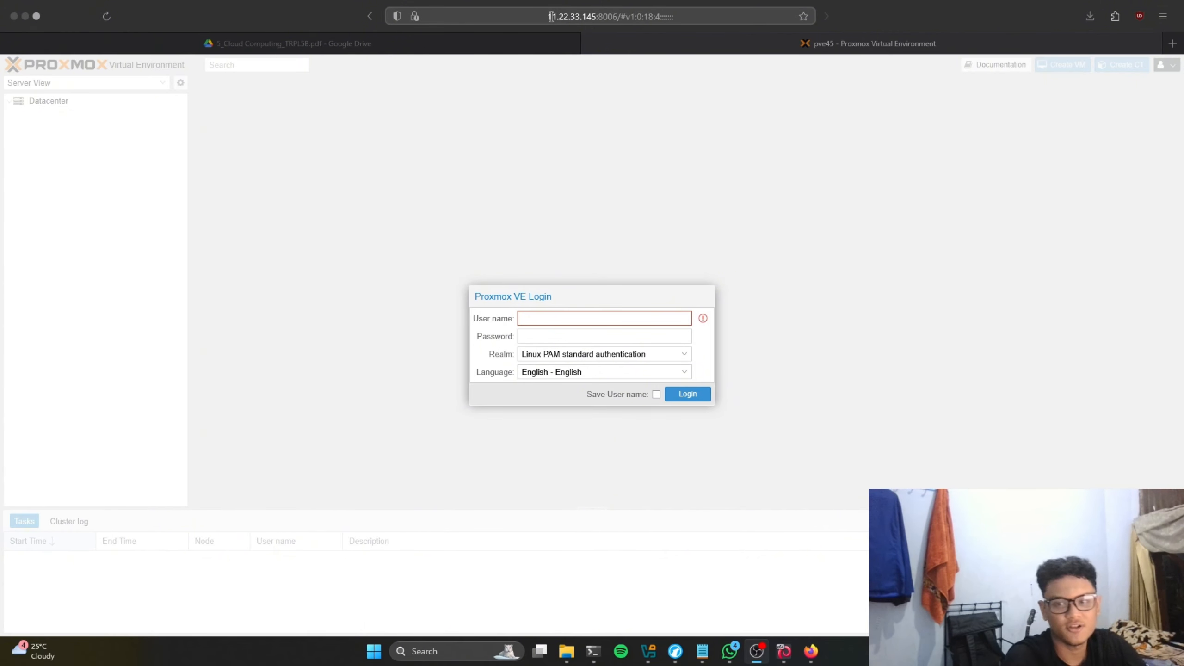
Step: Enter user name root and the password on the Proxmox web login page and submit
click(550, 16)
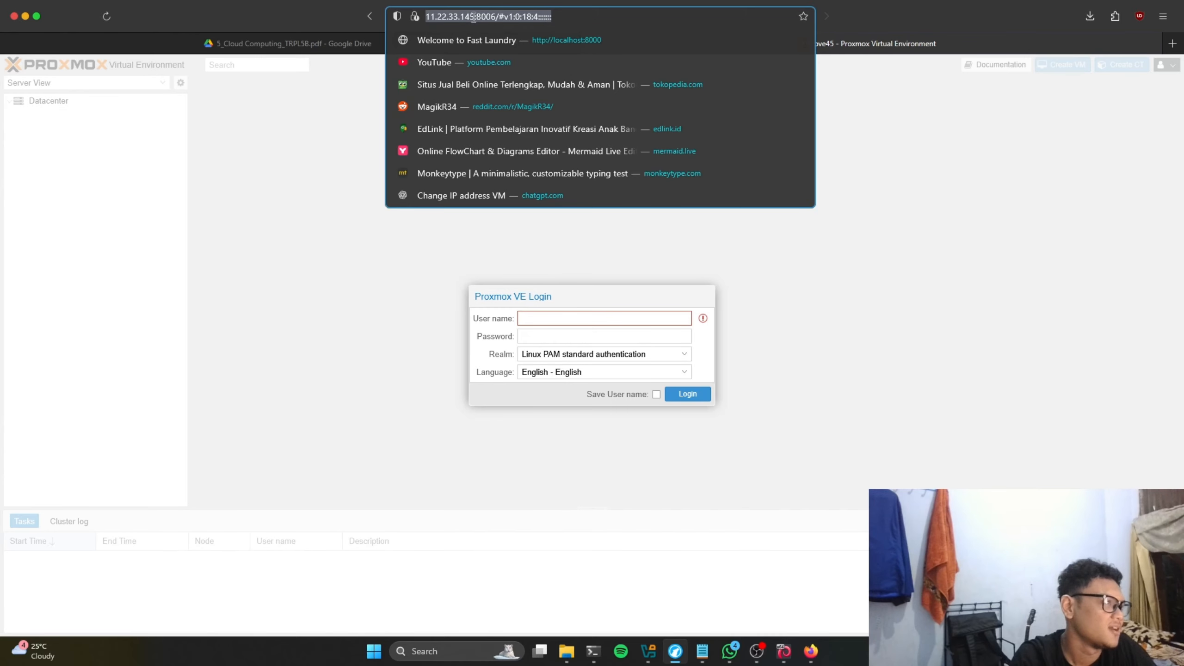
click(597, 317)
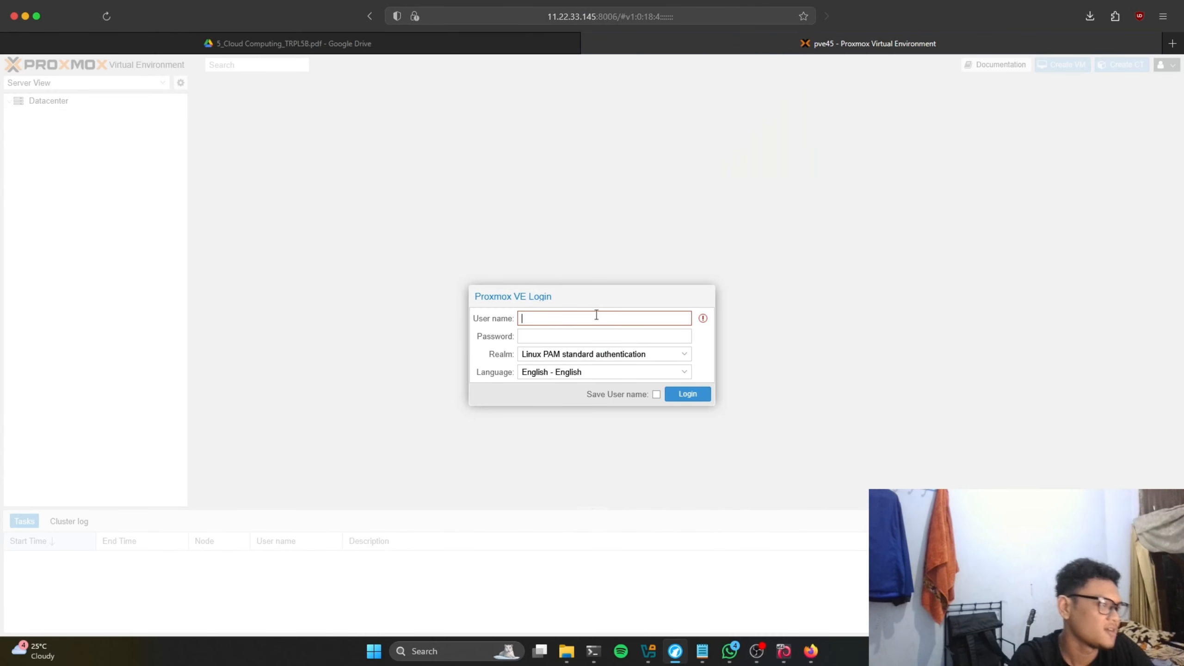
text(root)
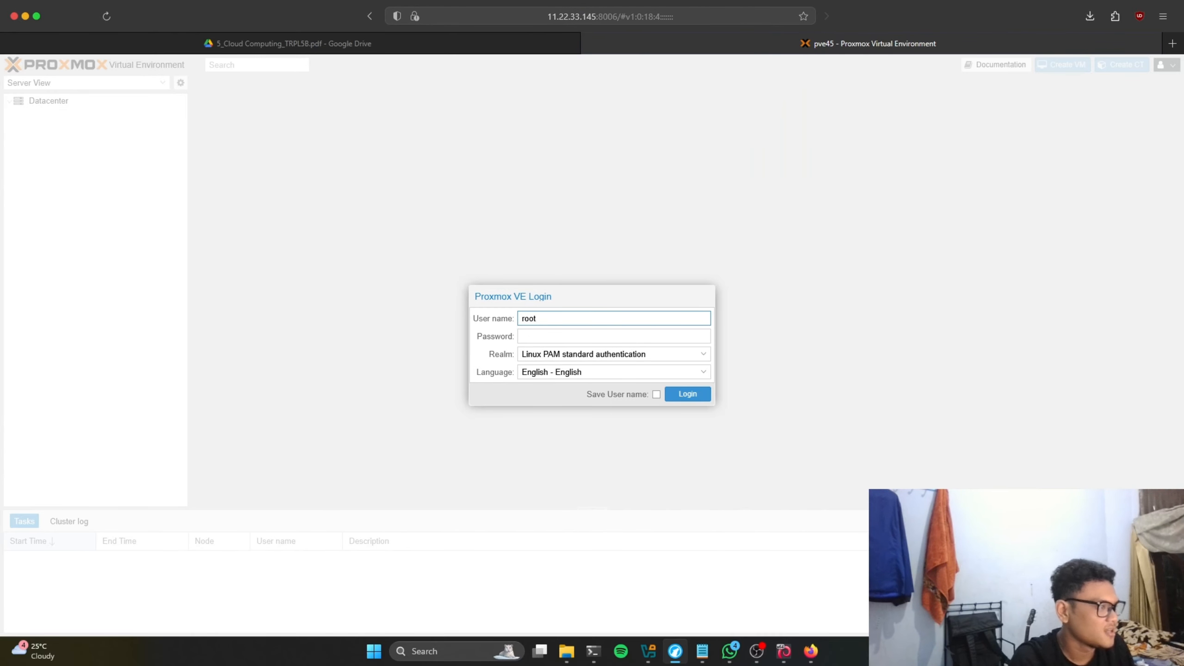
key(Tab)
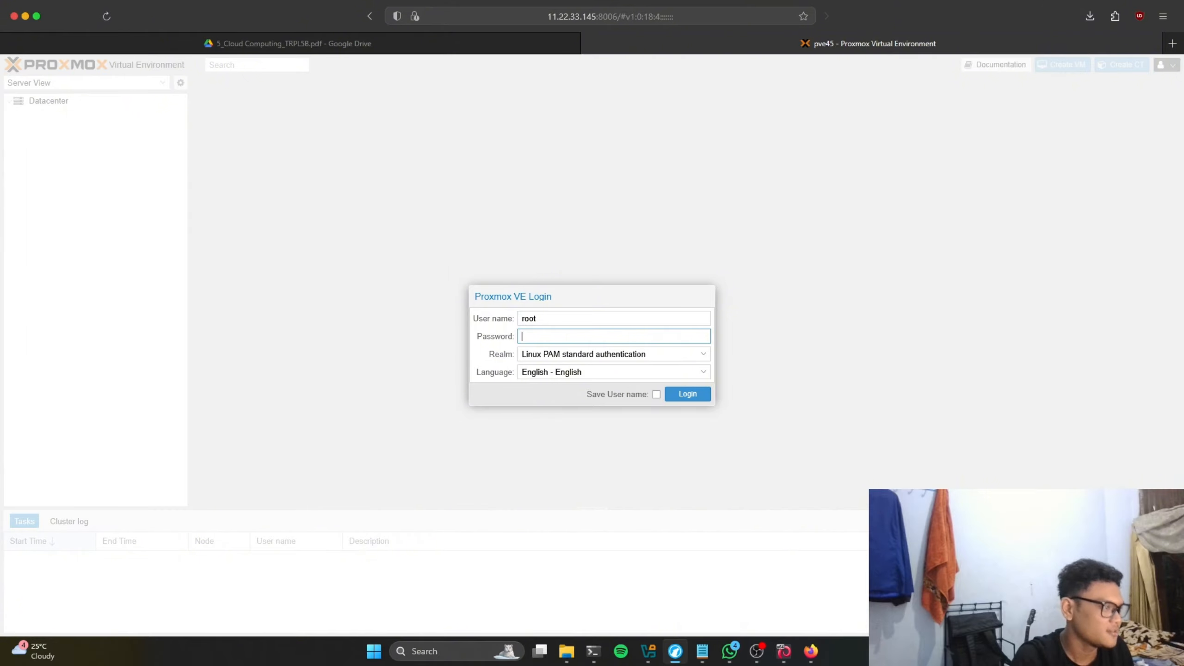
text(•••••••)
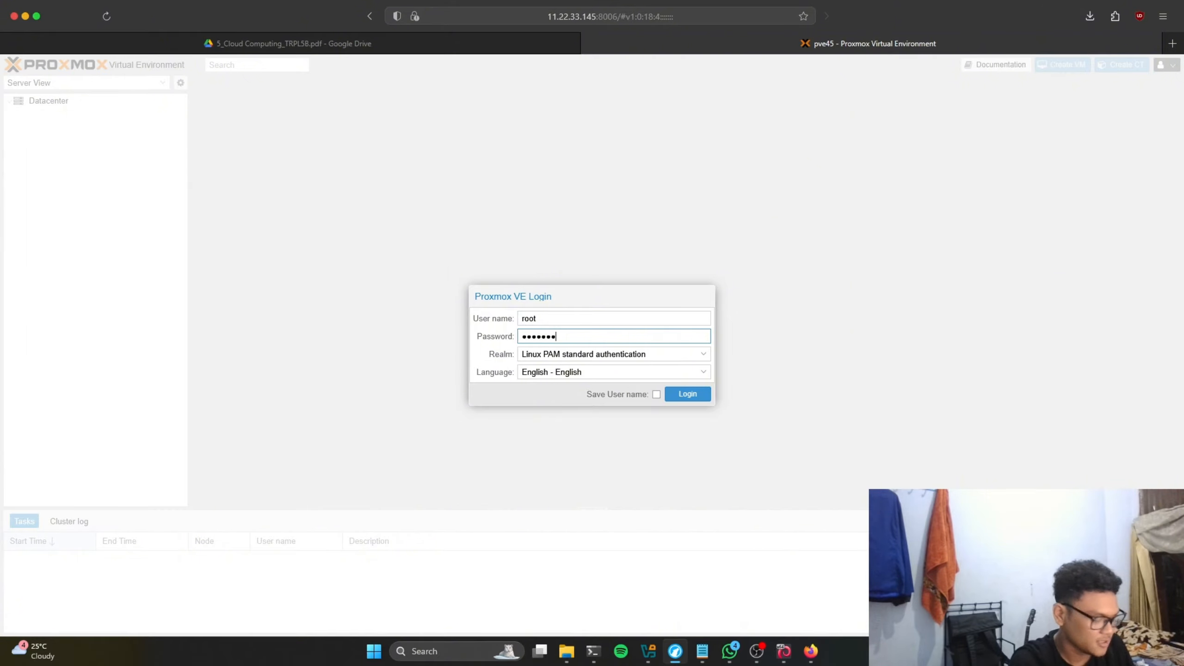
key(Return)
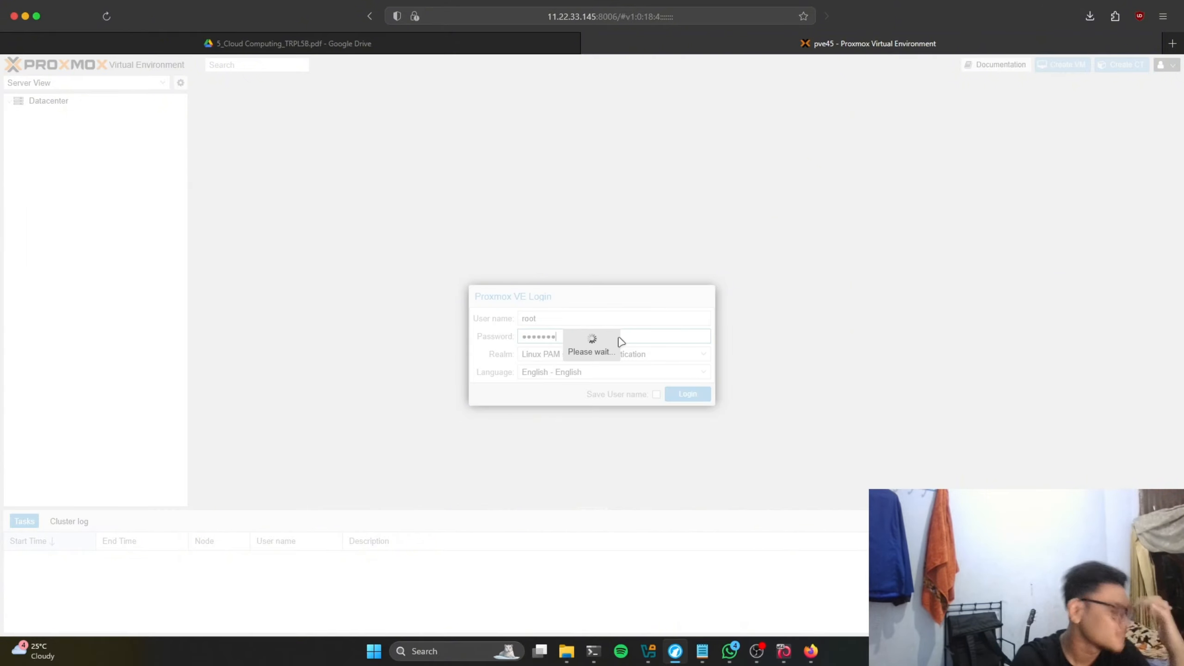
Step: After the failed login, retype the root password and log in successfully
click(590, 379)
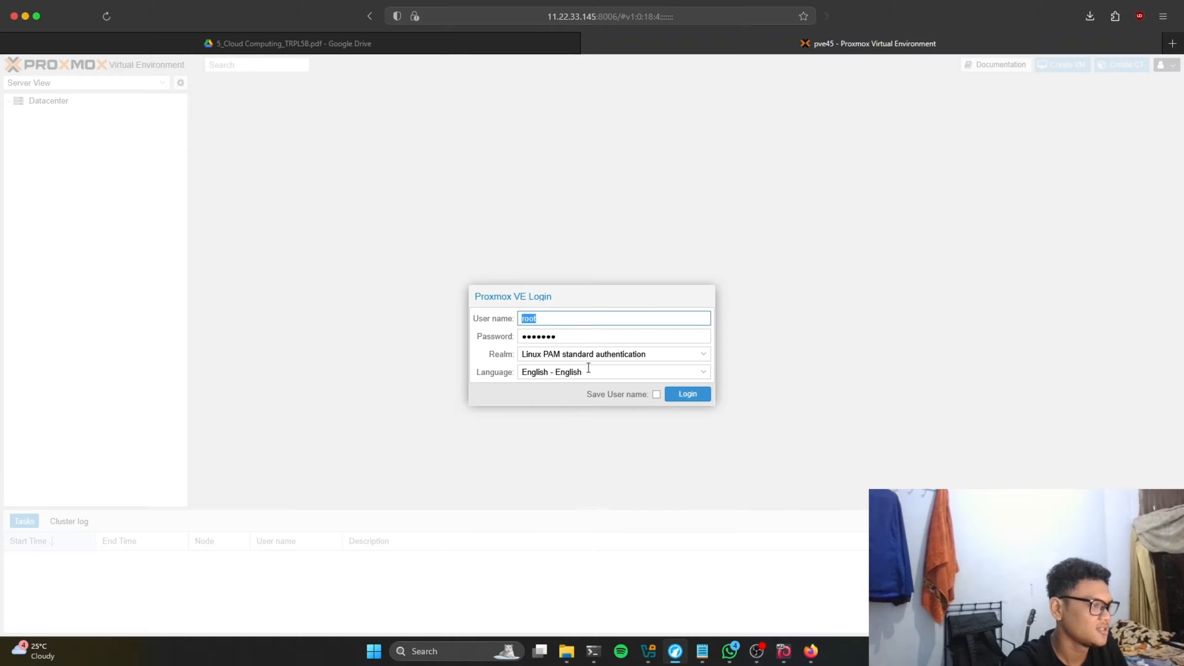
key(Tab)
text(•••••)
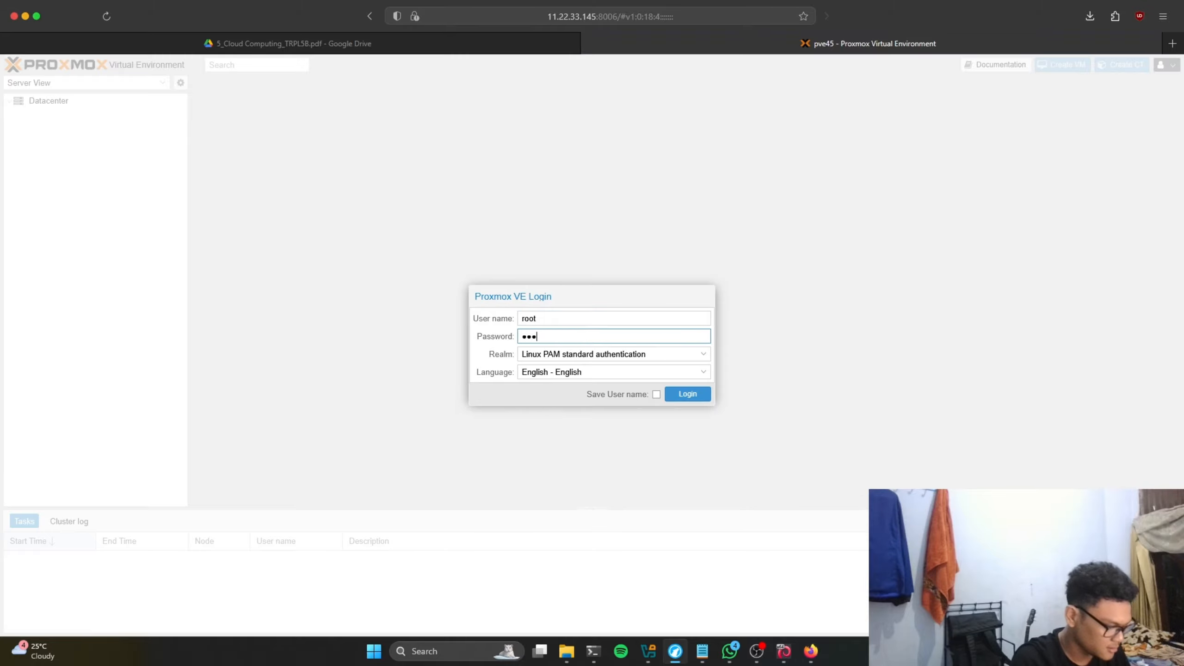
text(•••)
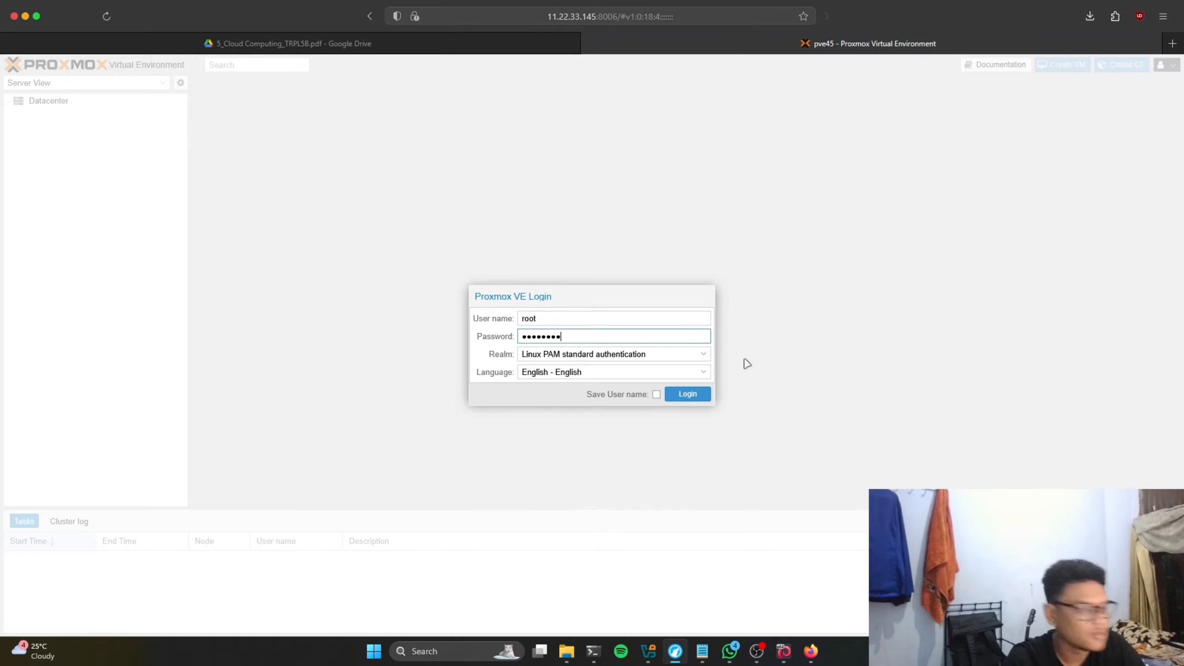
click(688, 395)
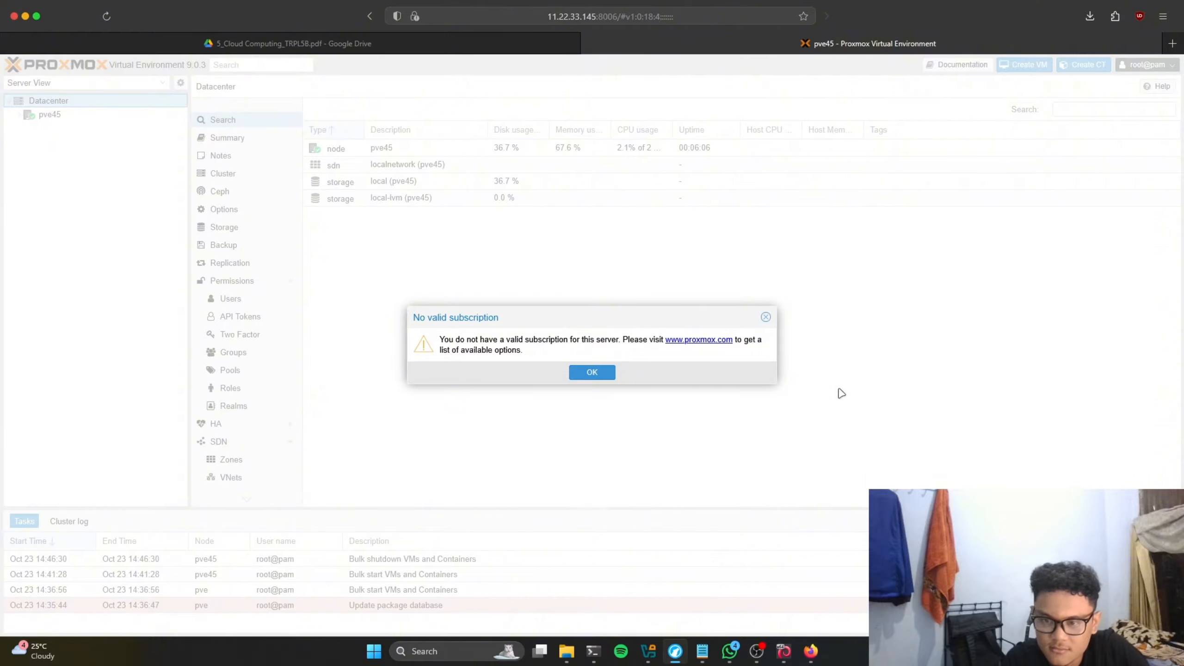
click(600, 374)
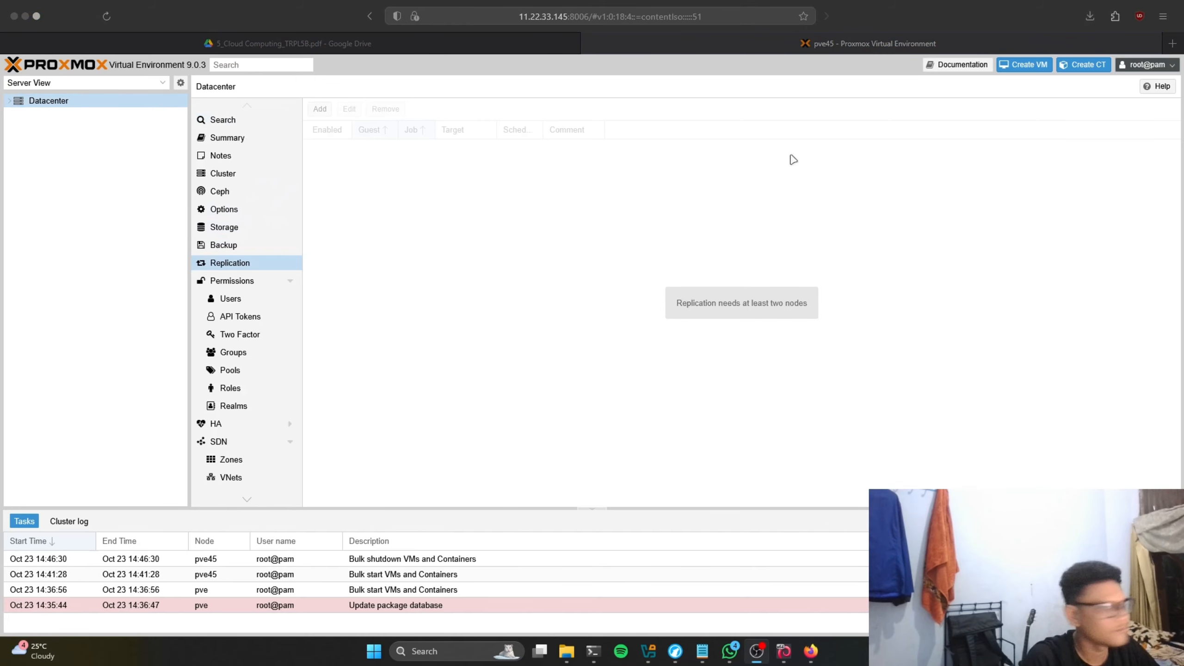
click(8, 104)
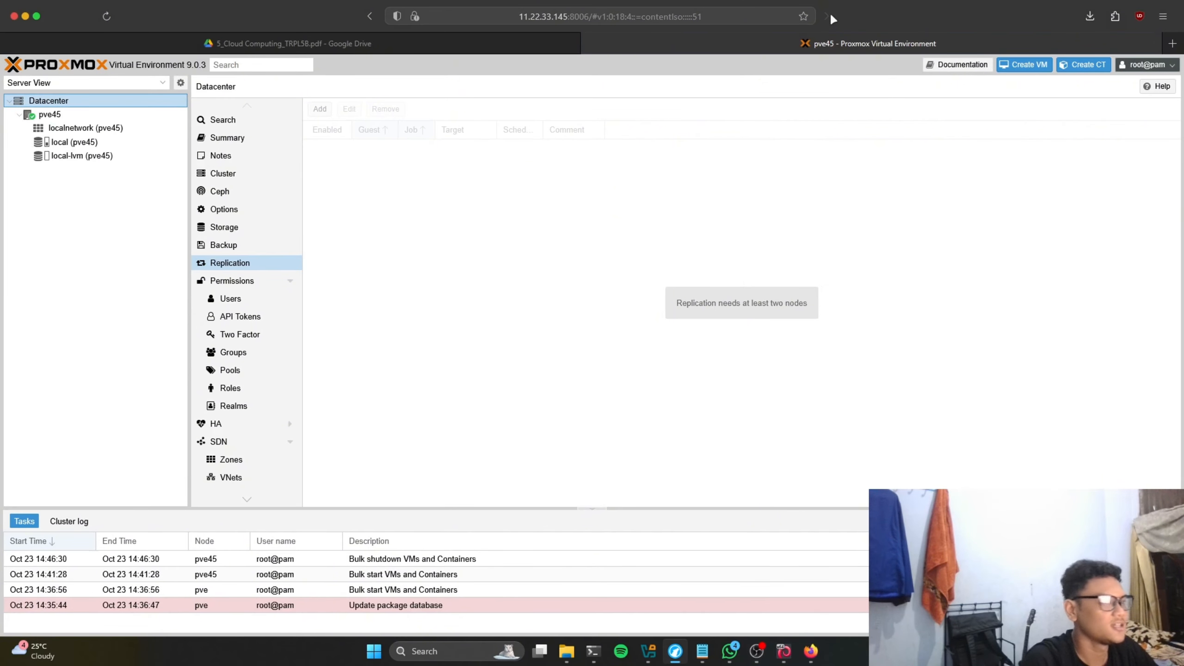
double_click(878, 5)
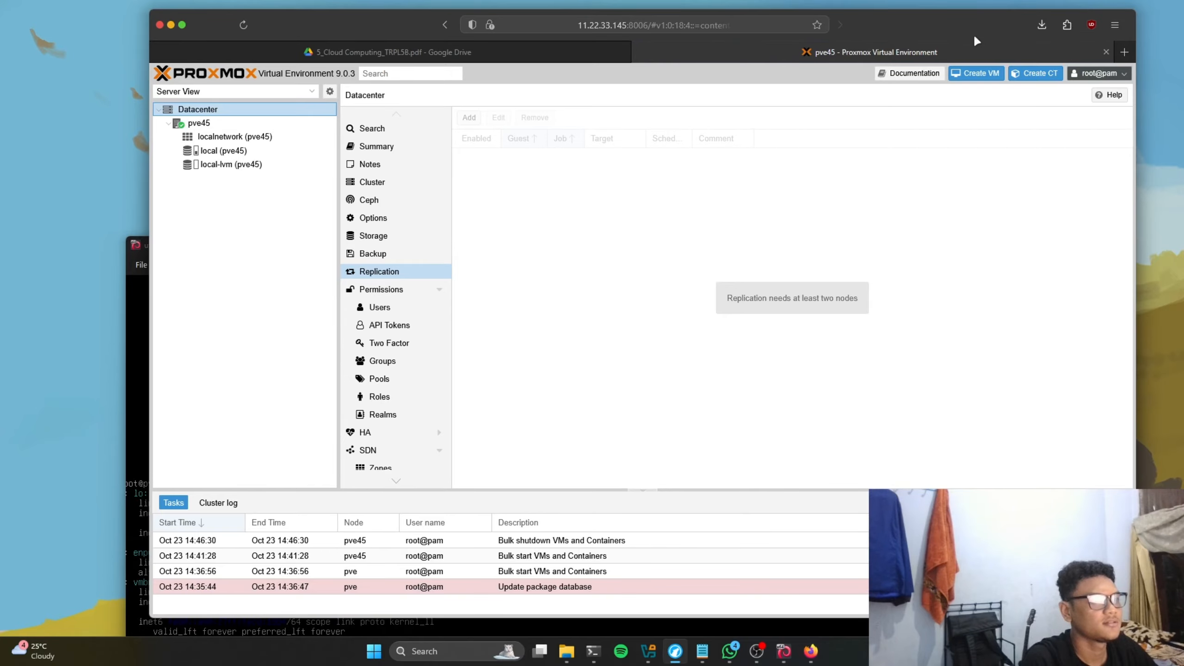
double_click(976, 41)
click(299, 44)
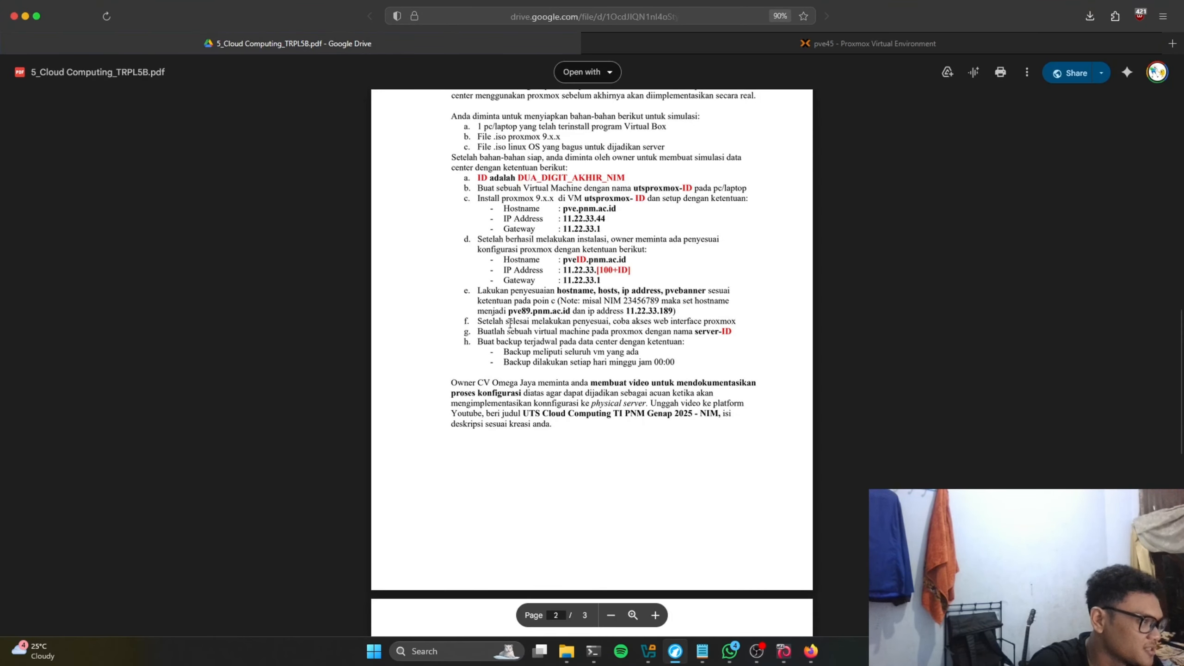
drag(477, 321, 651, 321)
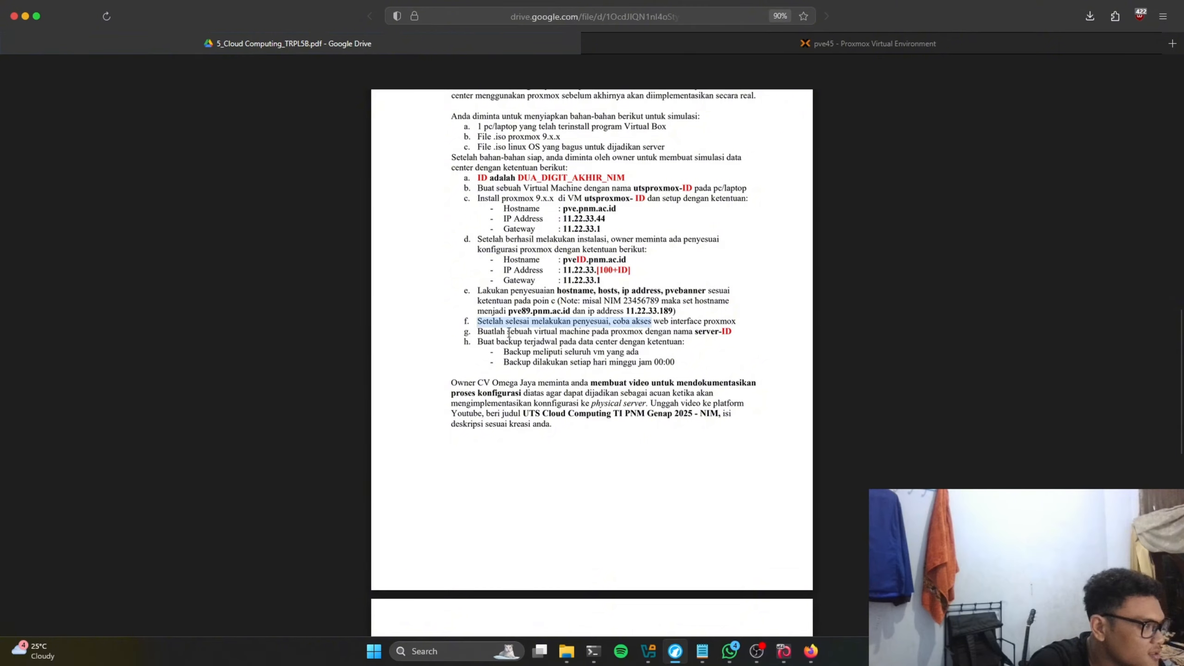
click(650, 328)
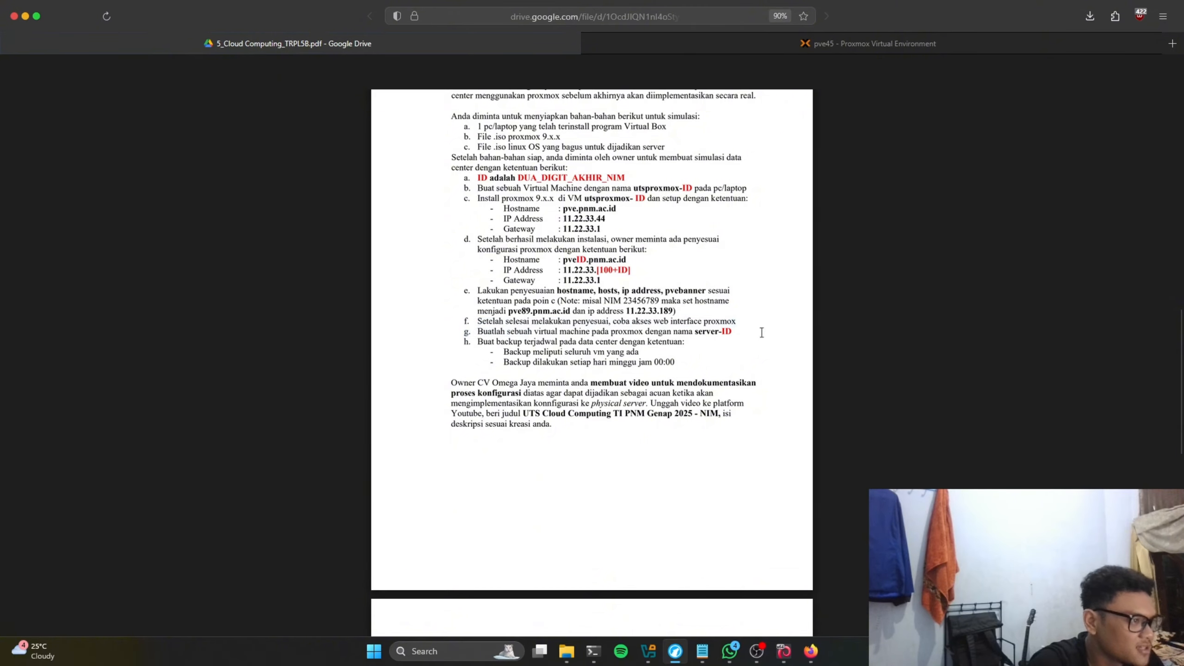
click(784, 650)
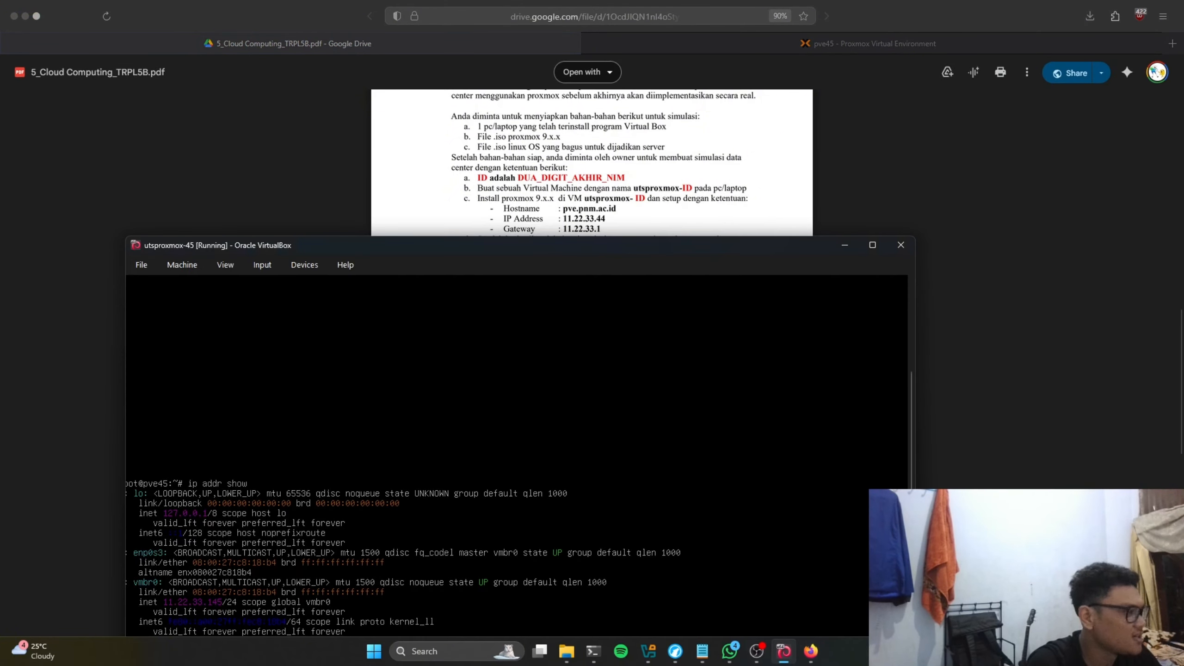
click(904, 174)
Step: Open local storage's ISO Images and begin an upload, then cancel it without choosing a file
click(769, 43)
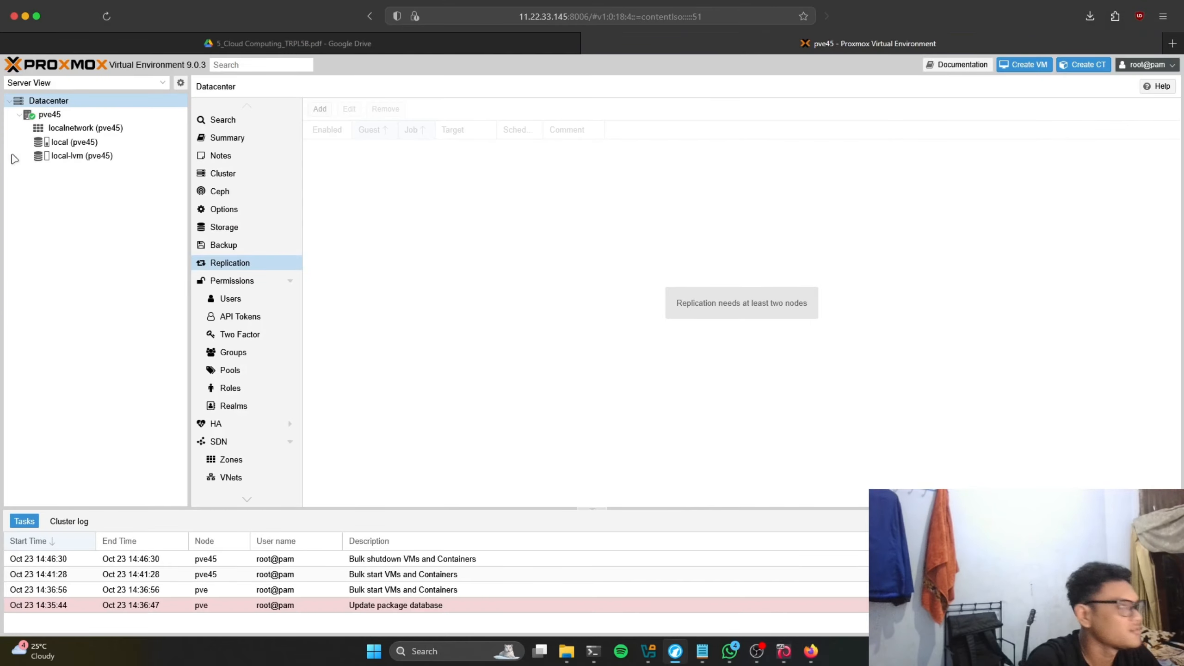
click(107, 129)
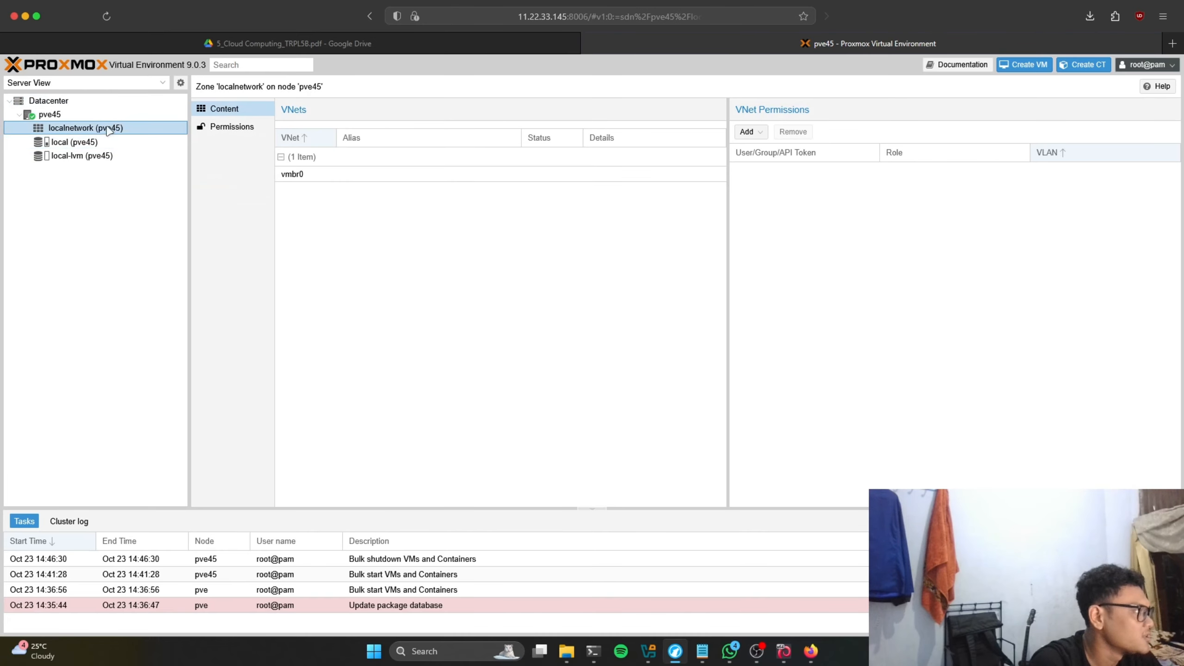
click(88, 142)
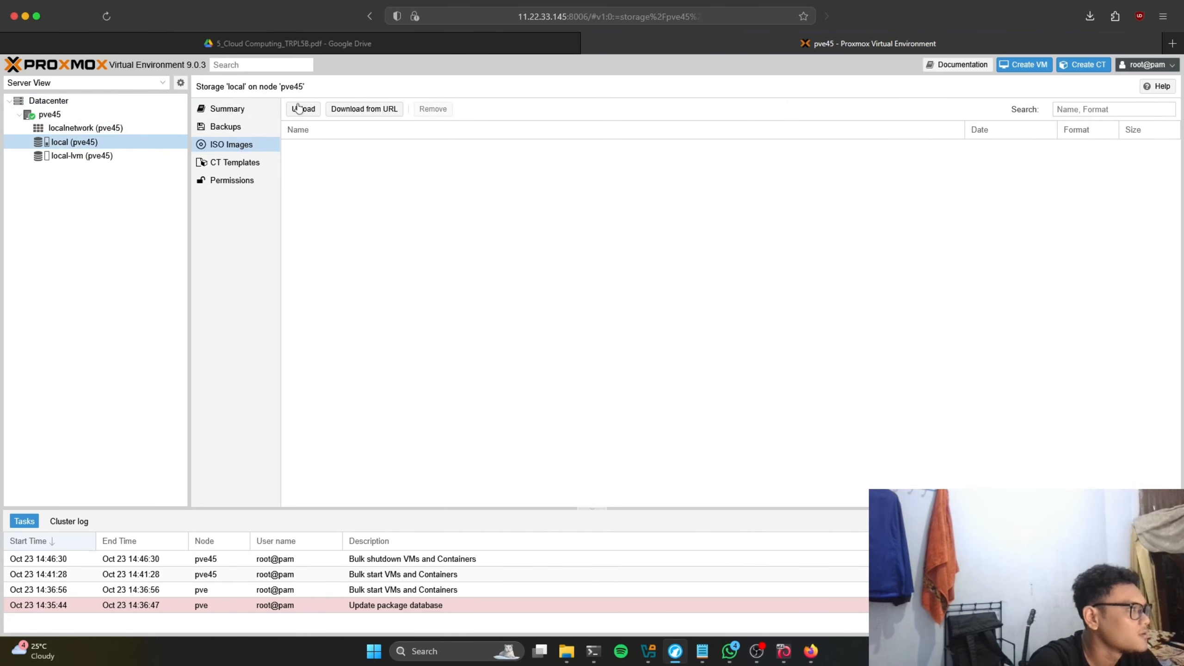
click(299, 108)
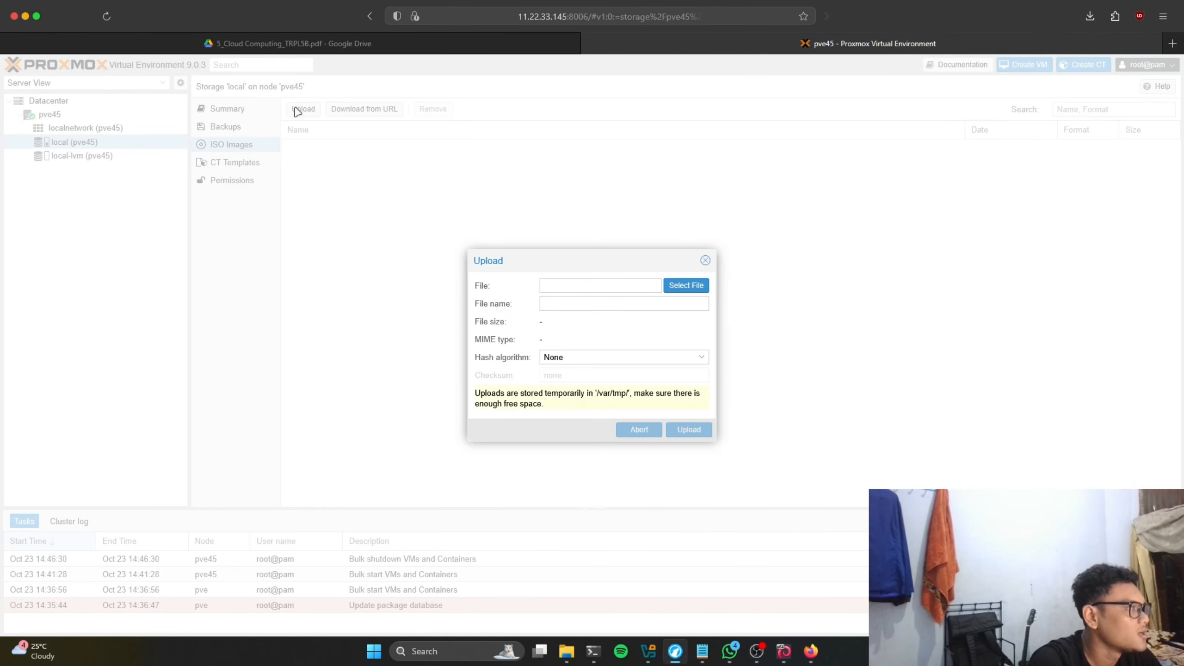
click(669, 287)
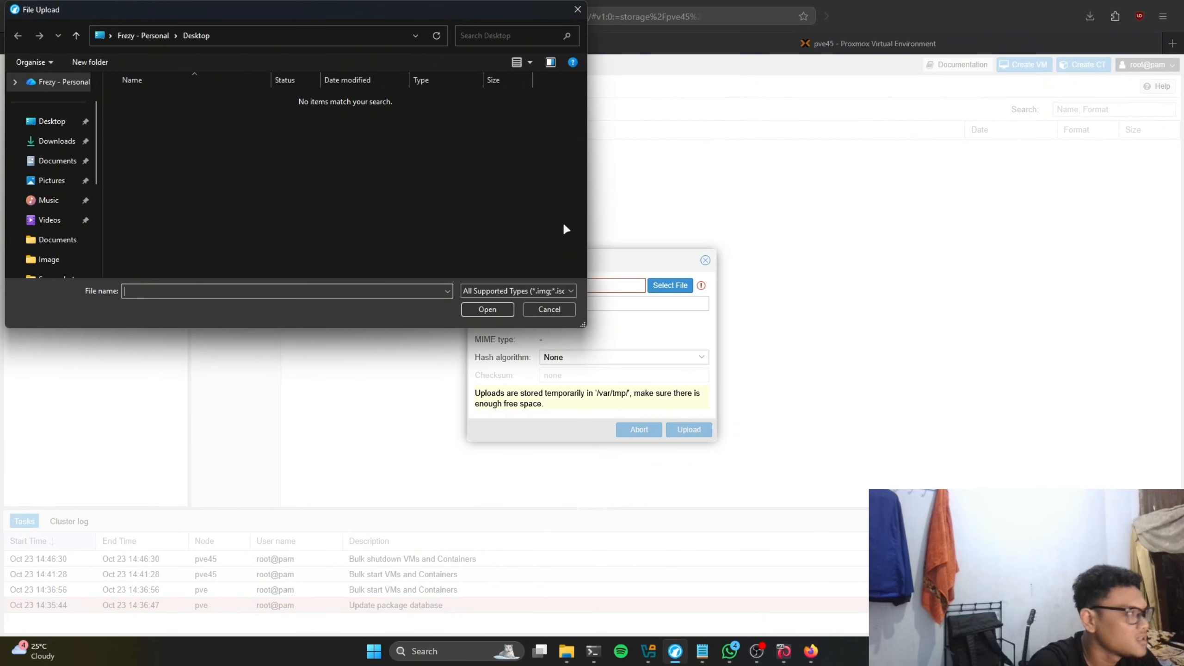
scroll(53, 174, down, 4)
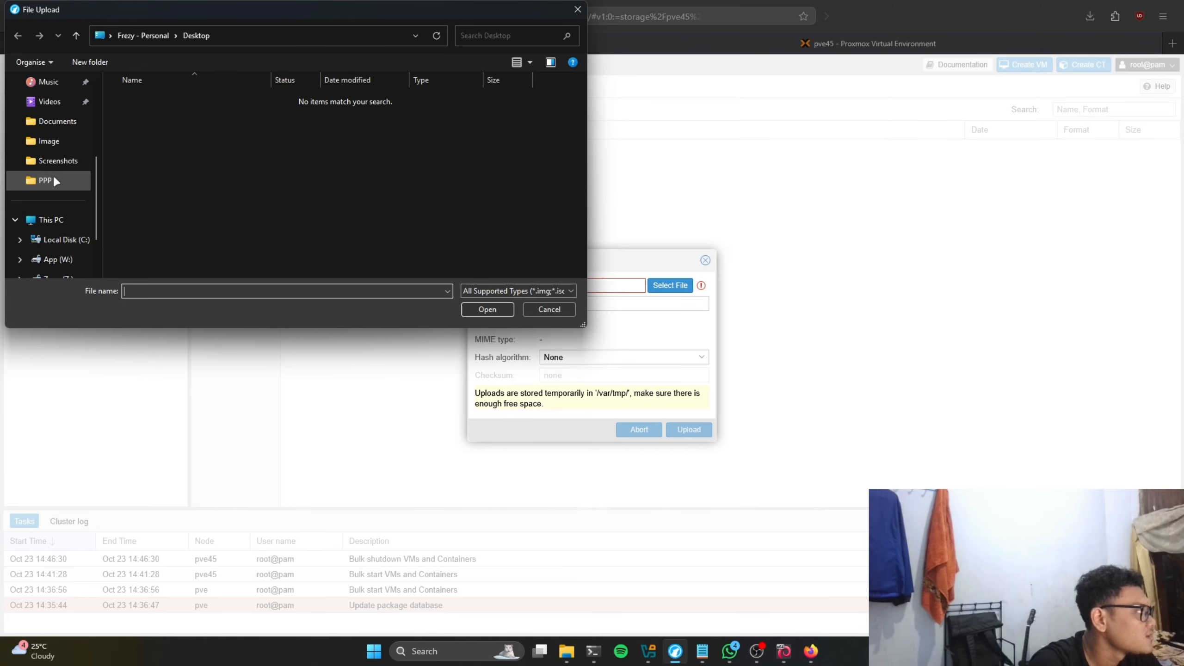
click(576, 5)
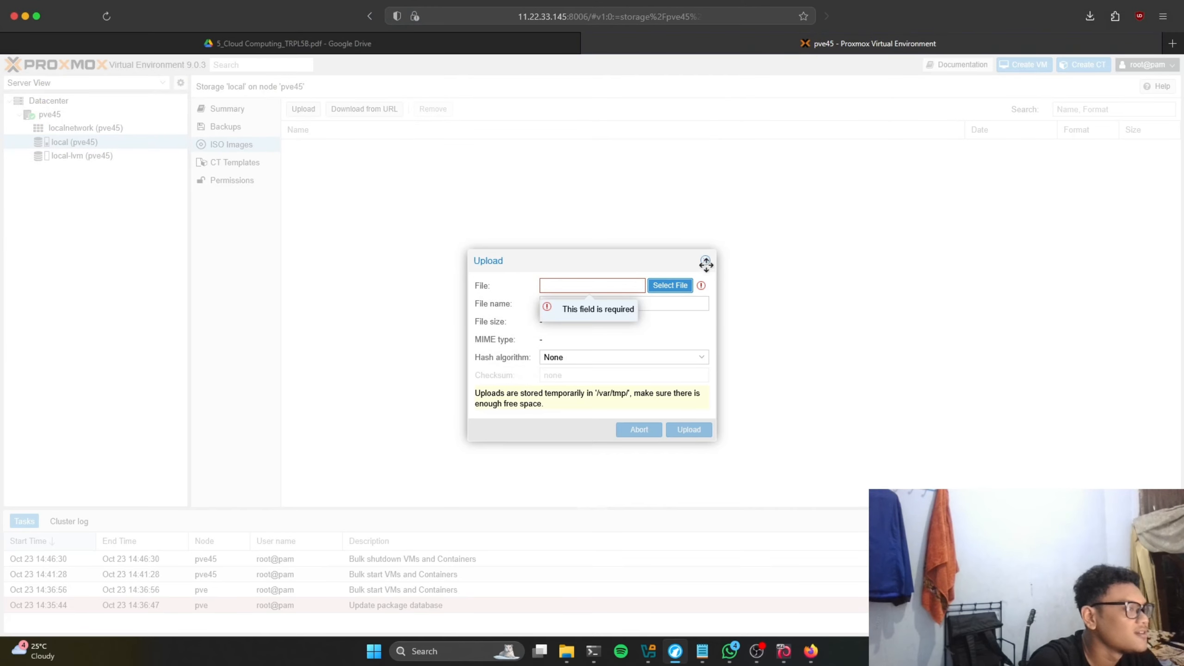
click(705, 260)
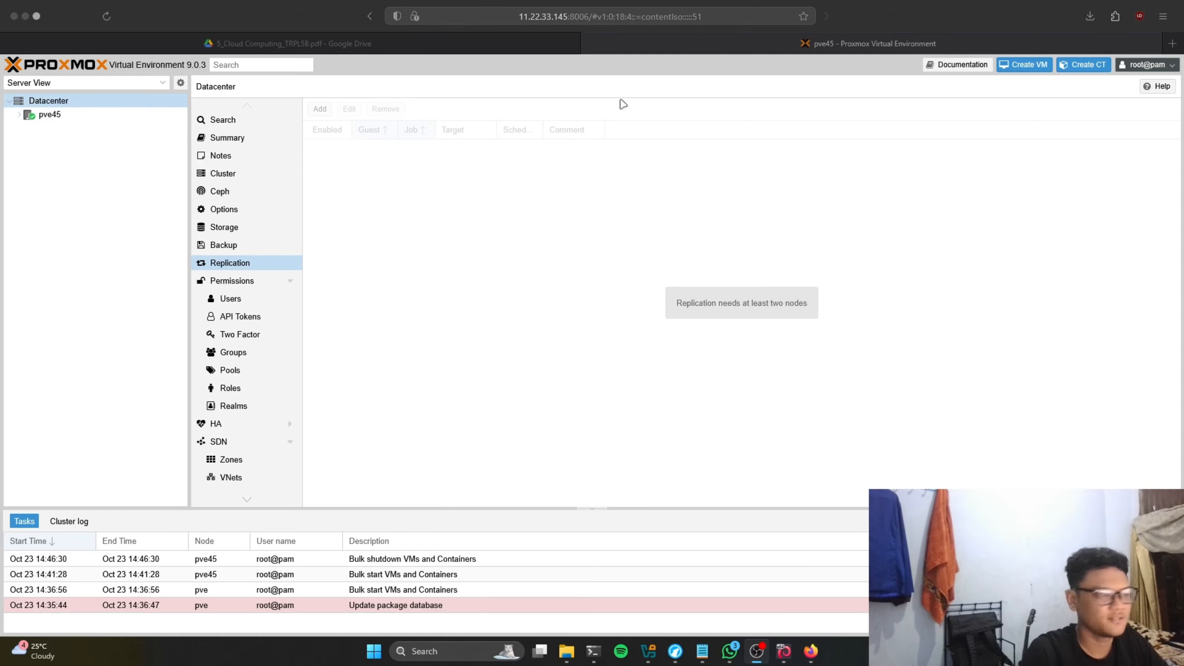
Step: After checking the assignment PDF, reopen local (pve45) ISO Images and start a new upload
click(480, 47)
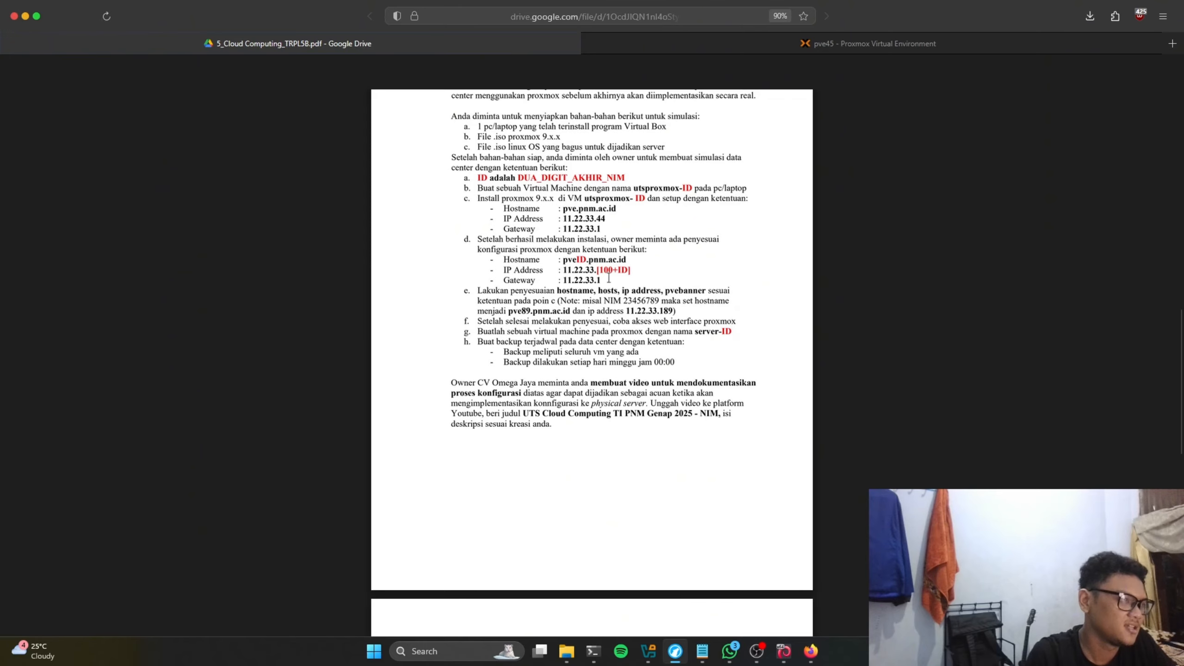
click(700, 39)
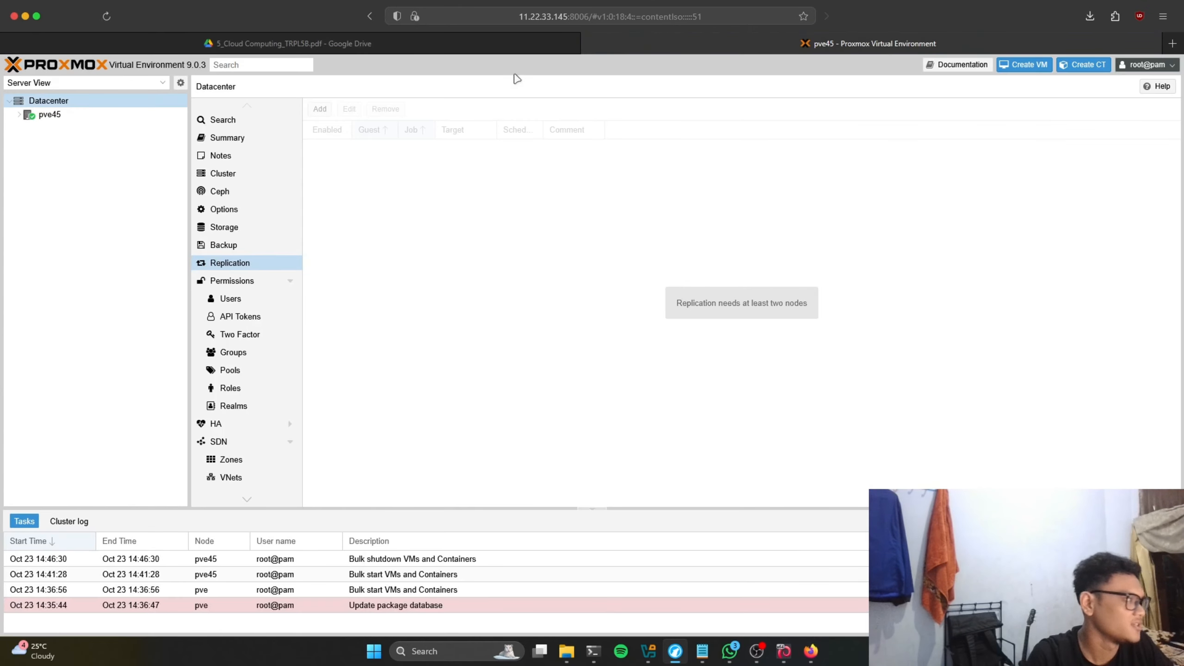
click(21, 116)
click(108, 143)
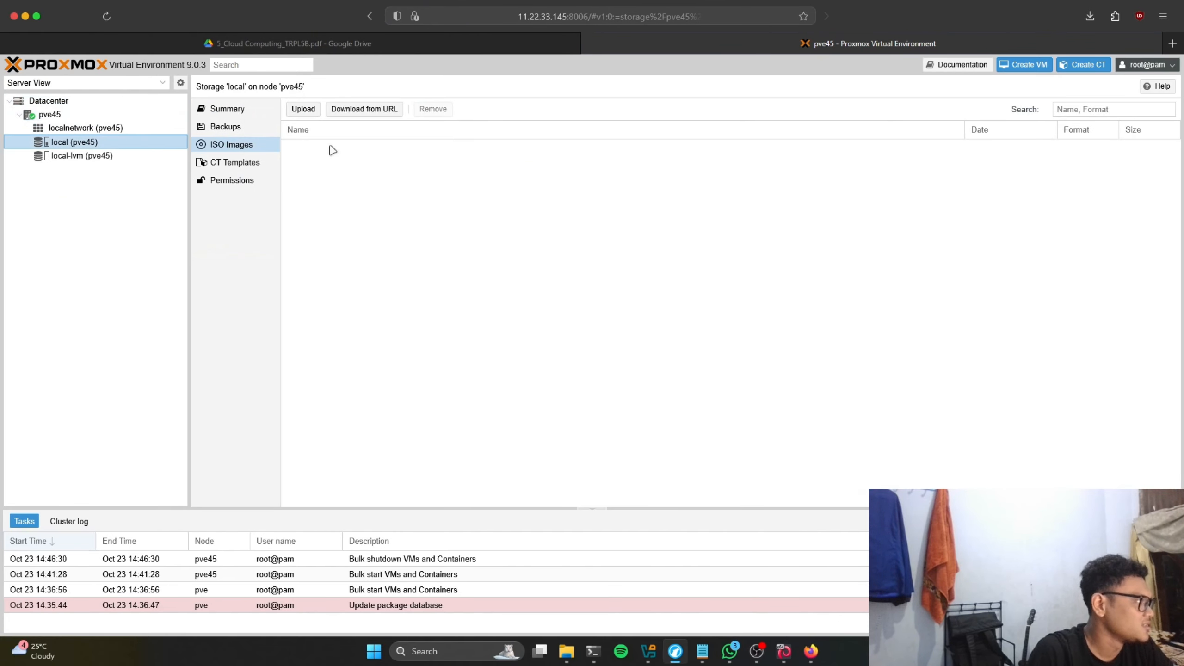
click(302, 109)
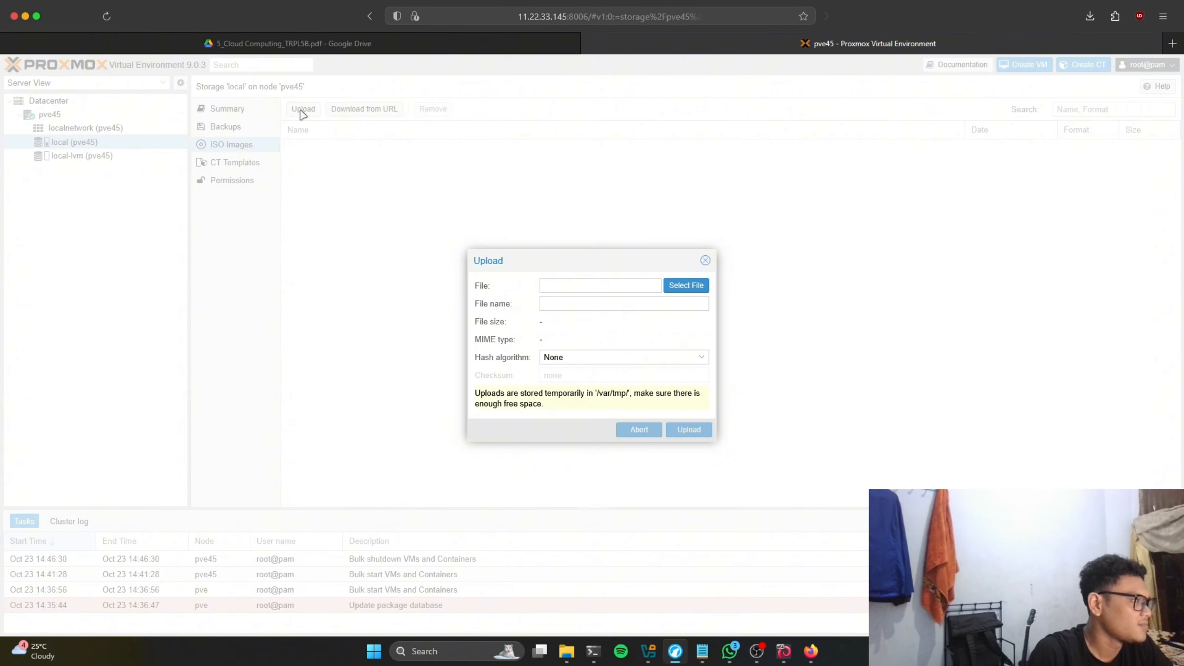
Step: Upload CentOS-7-x86_64-Minimal-2009.iso from W:\Virtual Box\drivers to local (pve45) storage
click(680, 290)
scroll(60, 210, down, 3)
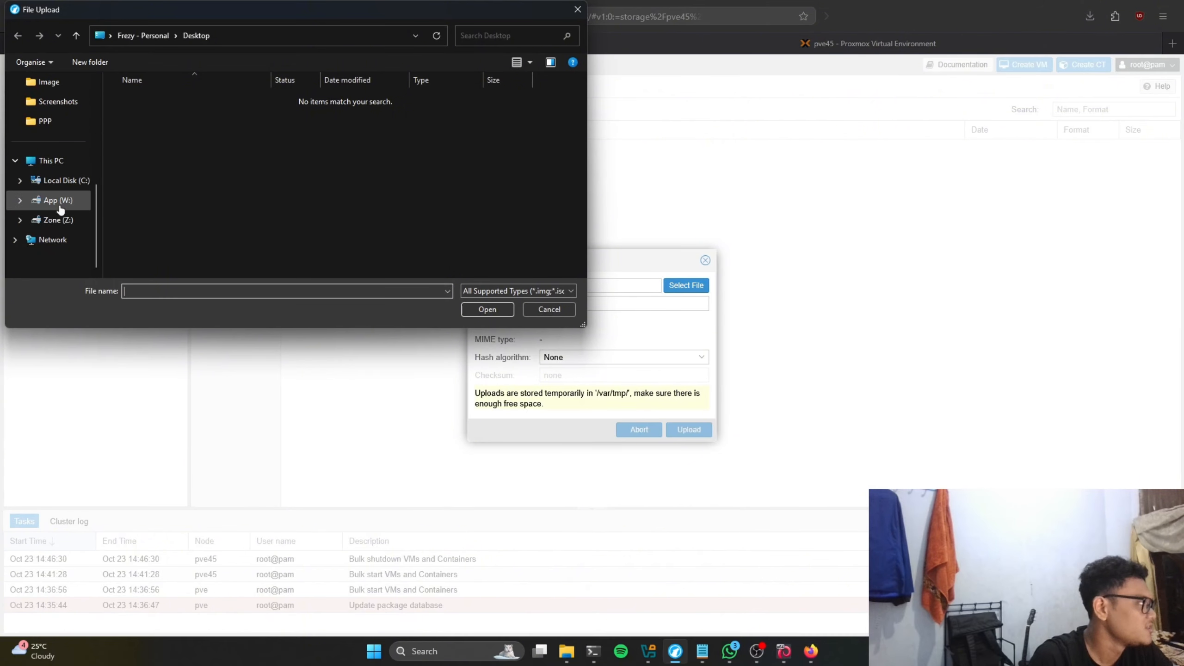
click(59, 201)
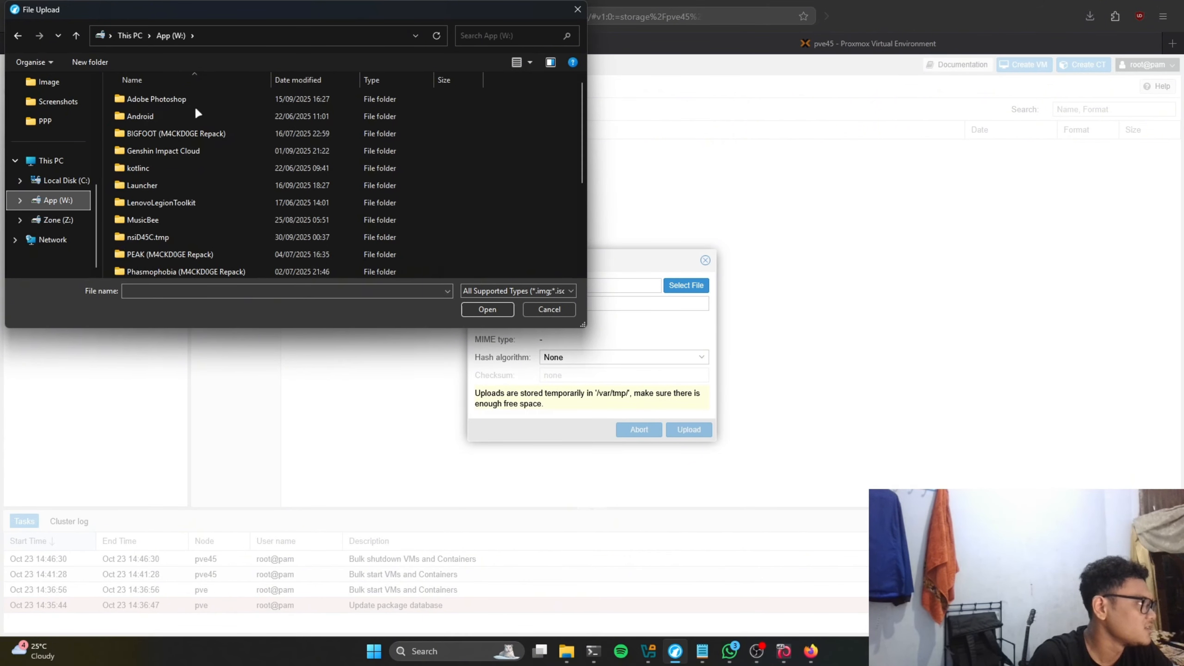
scroll(186, 150, down, 3)
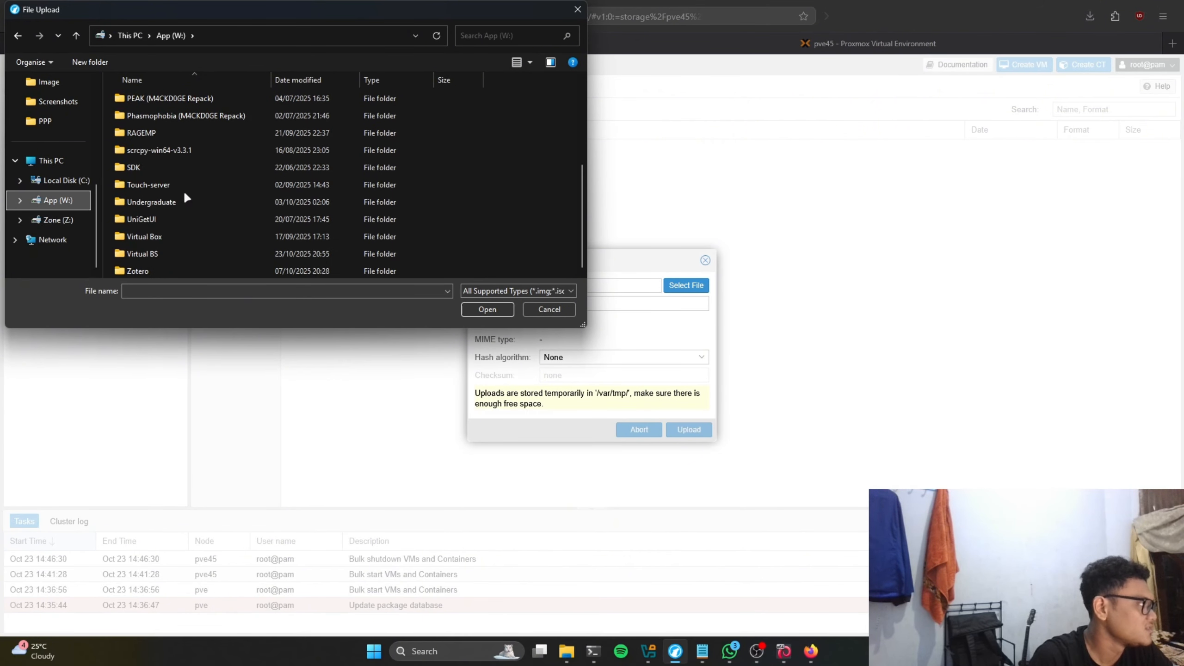
double_click(157, 239)
double_click(147, 112)
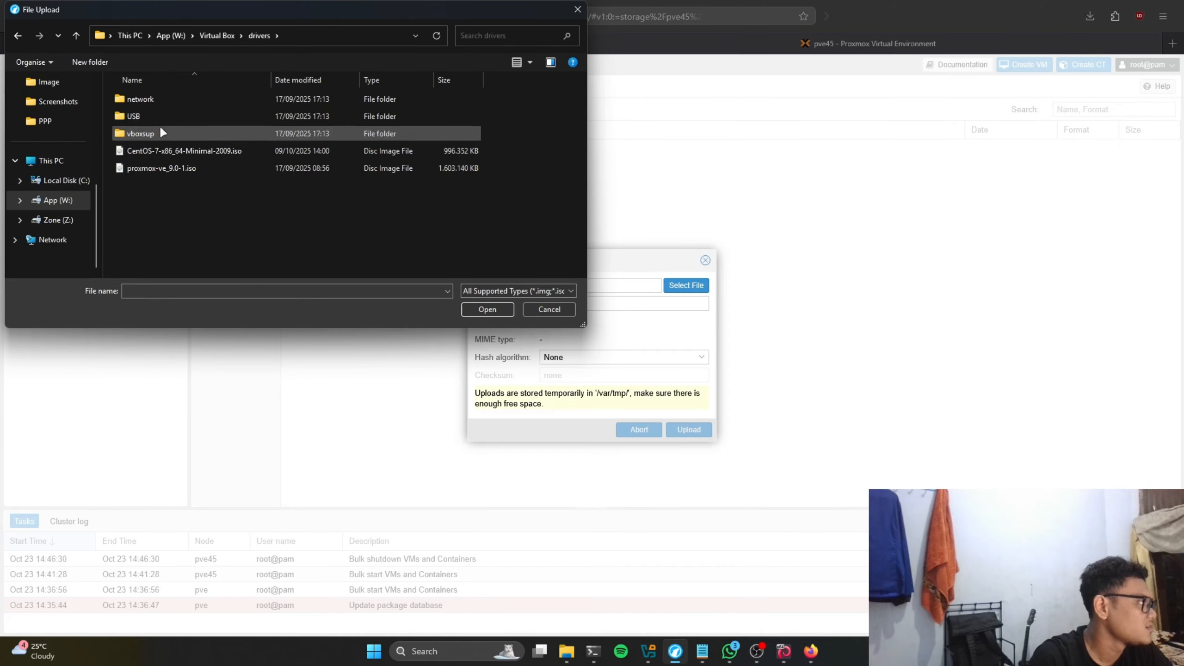
click(181, 151)
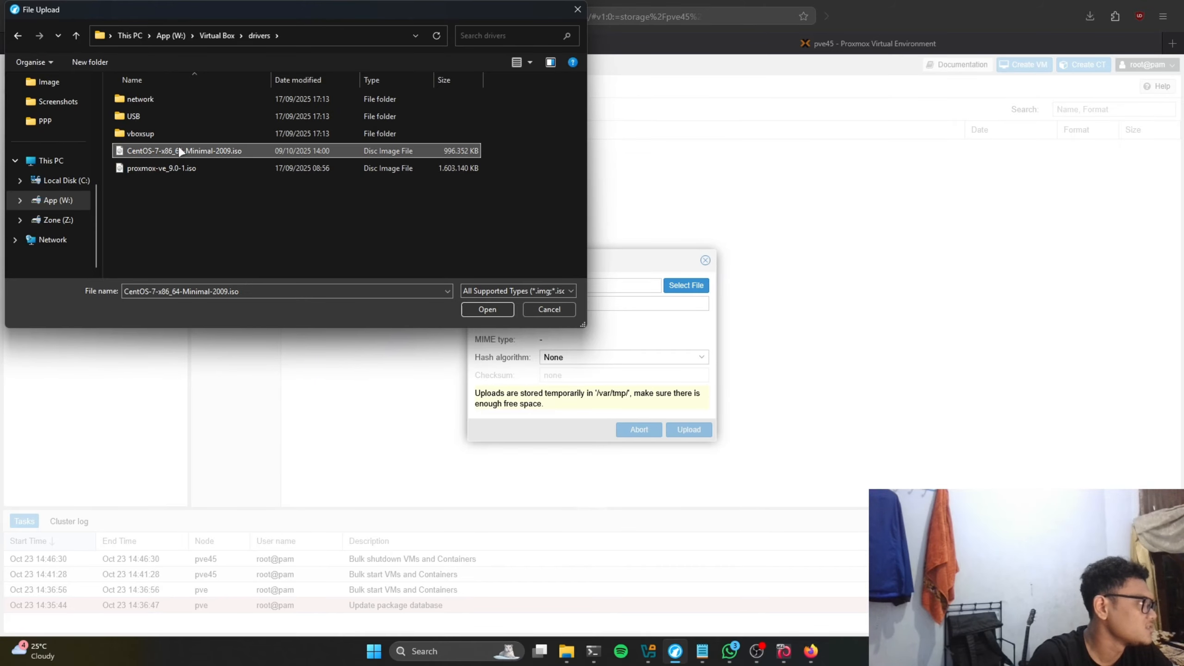
click(488, 310)
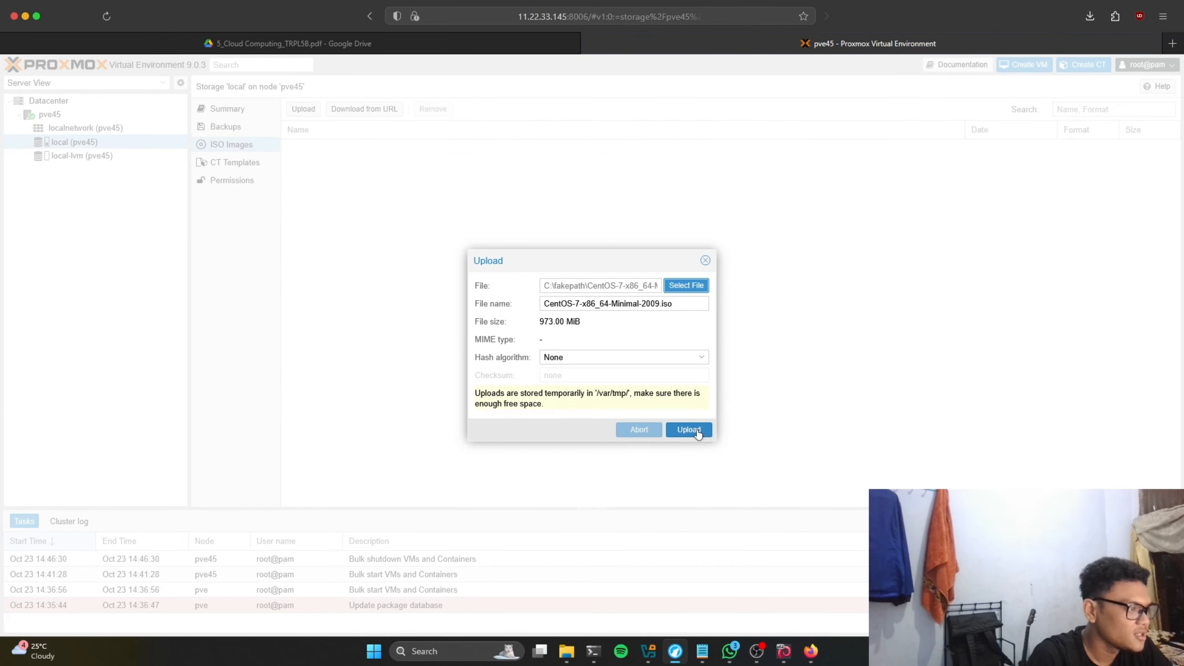
click(694, 433)
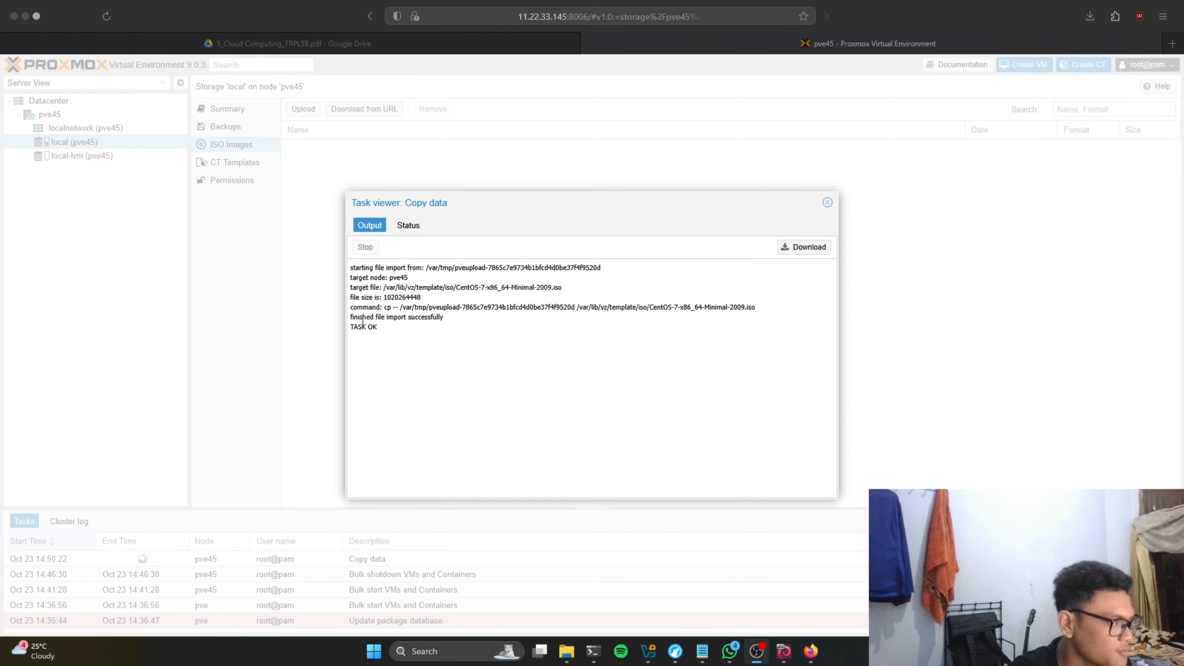
Step: Close the upload task log once it reports success
drag(354, 326, 399, 332)
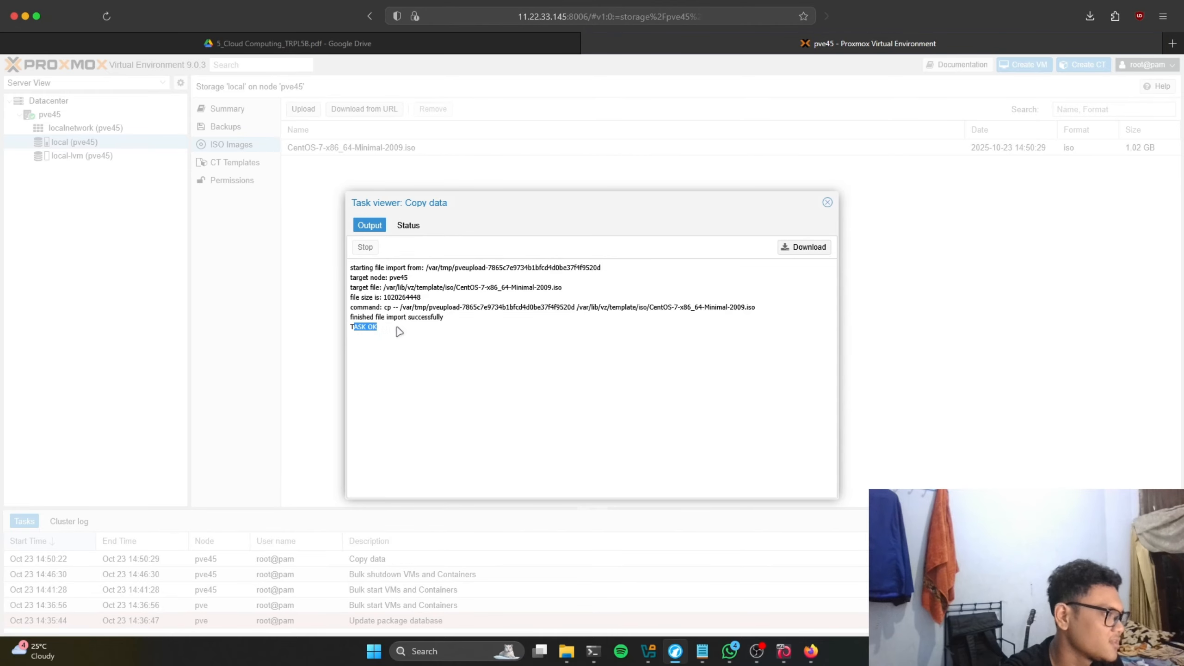
click(413, 331)
click(830, 204)
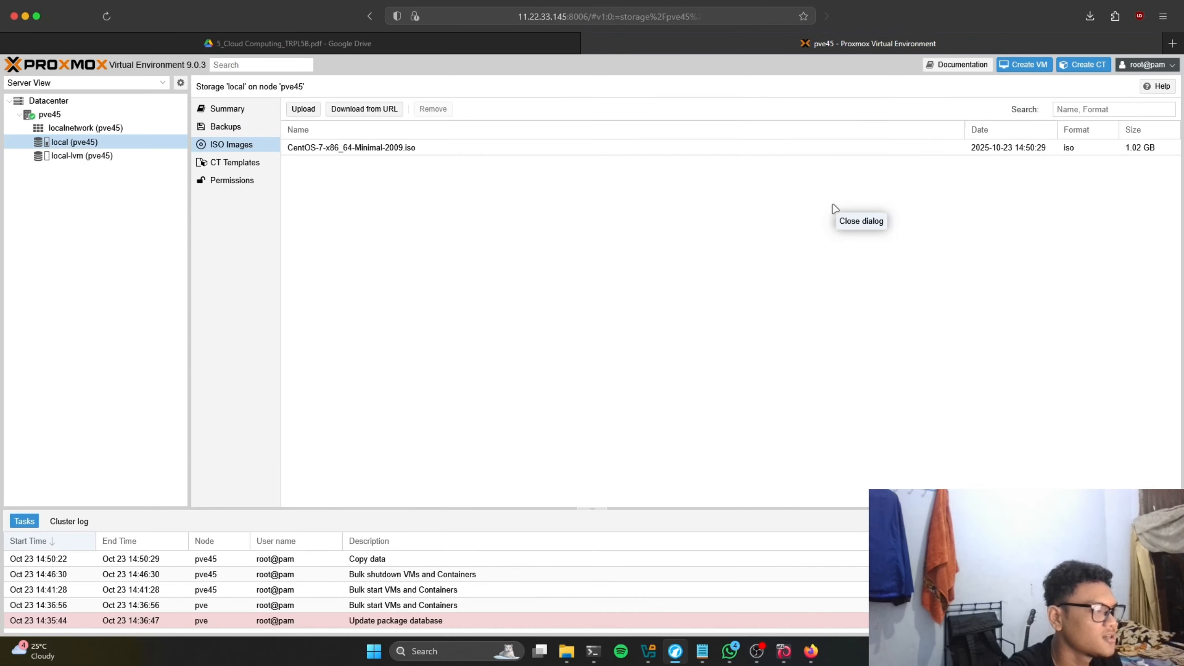
Step: Start the Create VM wizard on pve45 and choose CentOS-7-x86_64-Minimal-2009.iso as install media
click(55, 116)
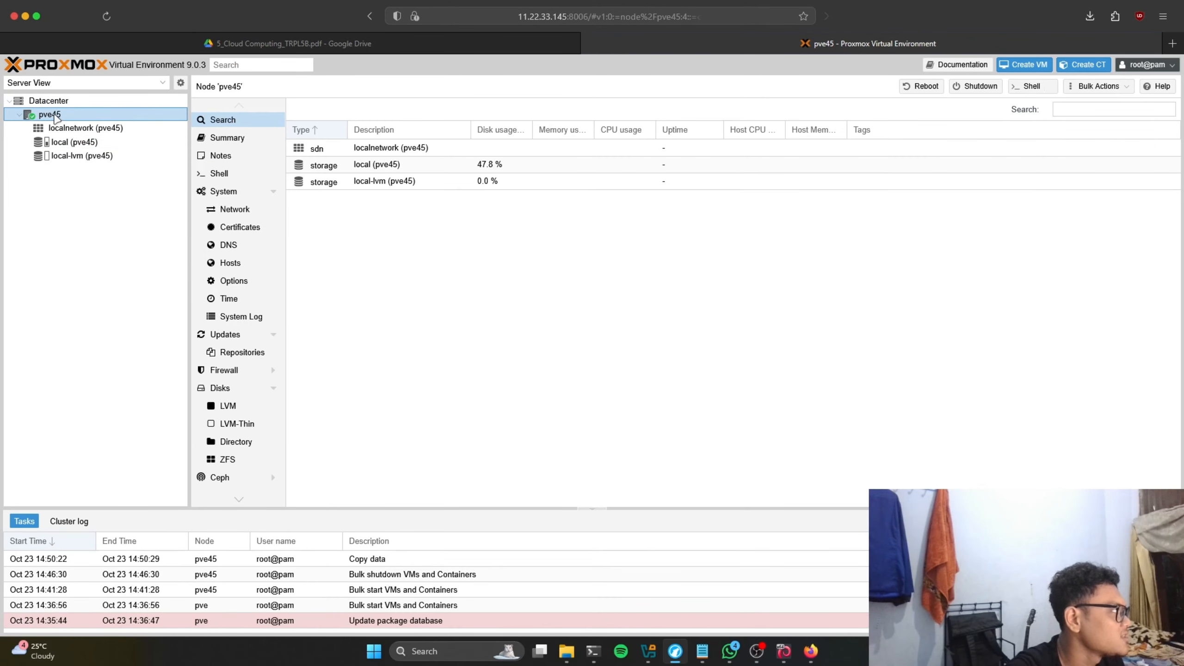
click(1024, 65)
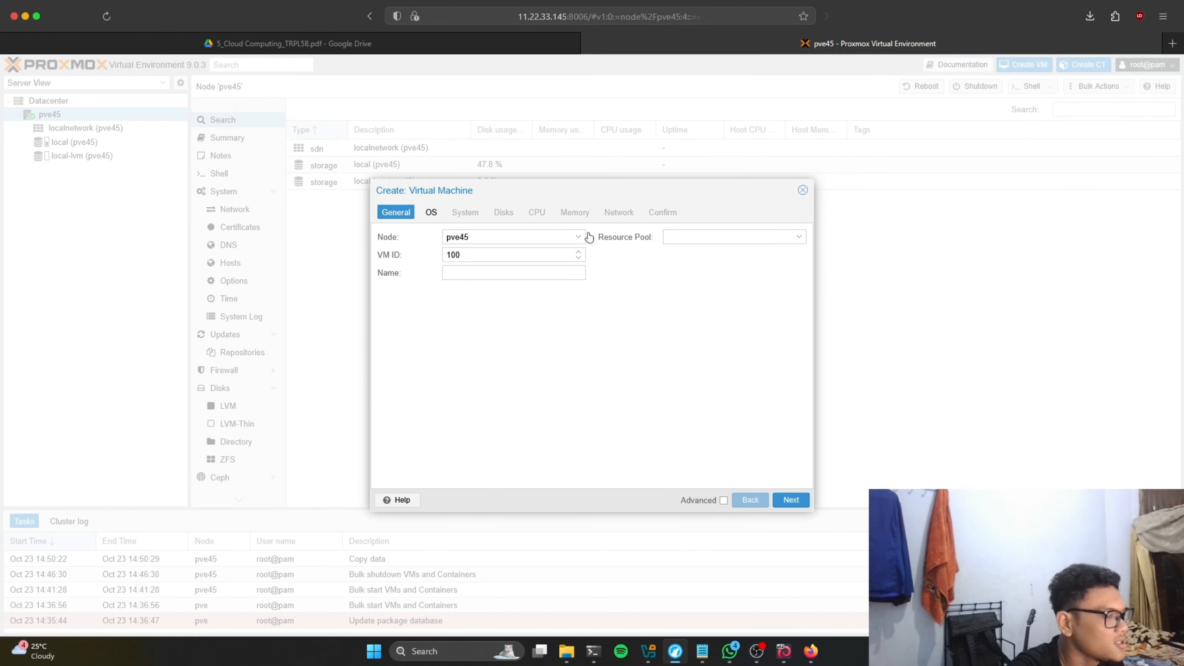
click(791, 500)
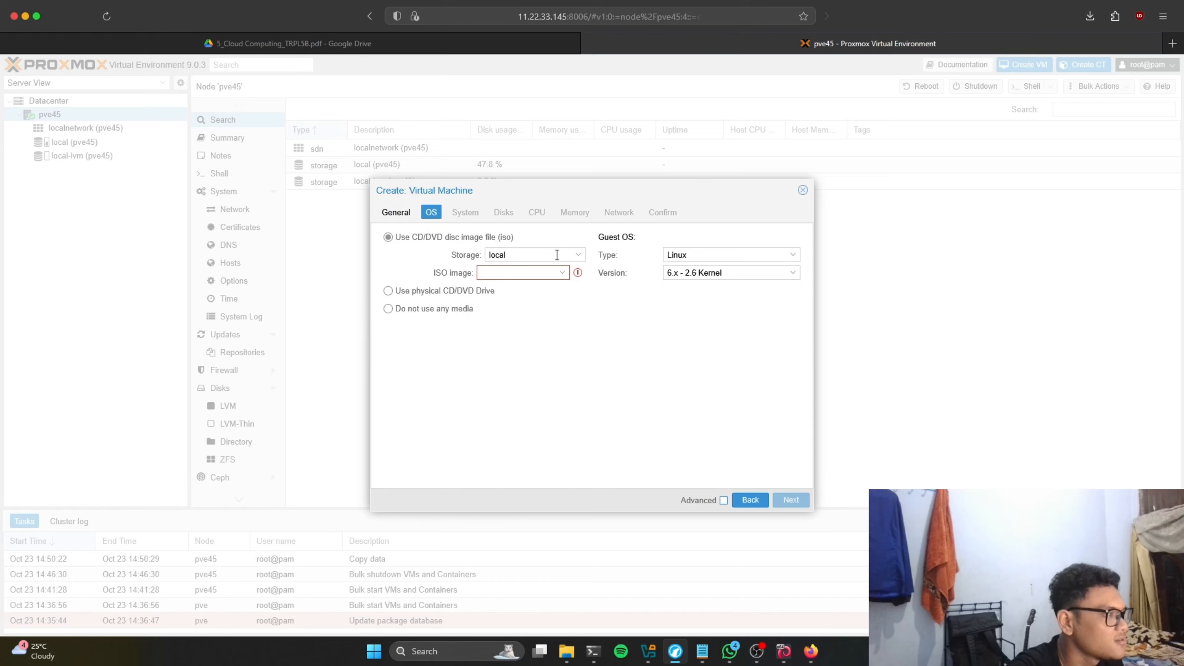
click(561, 272)
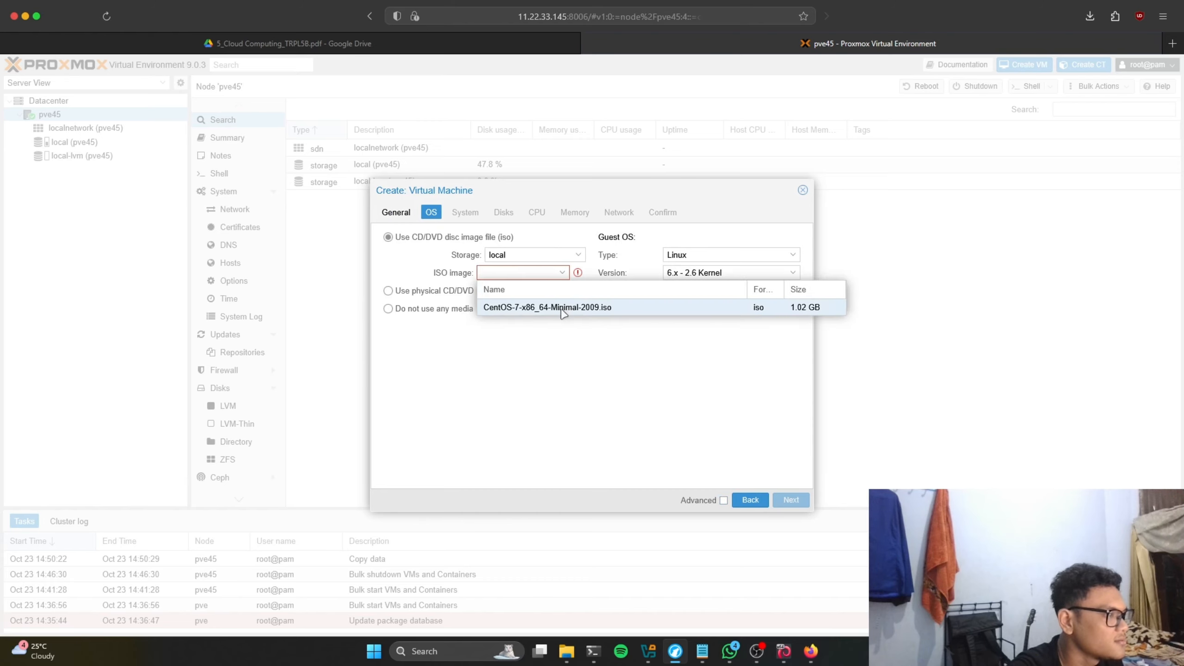
click(564, 310)
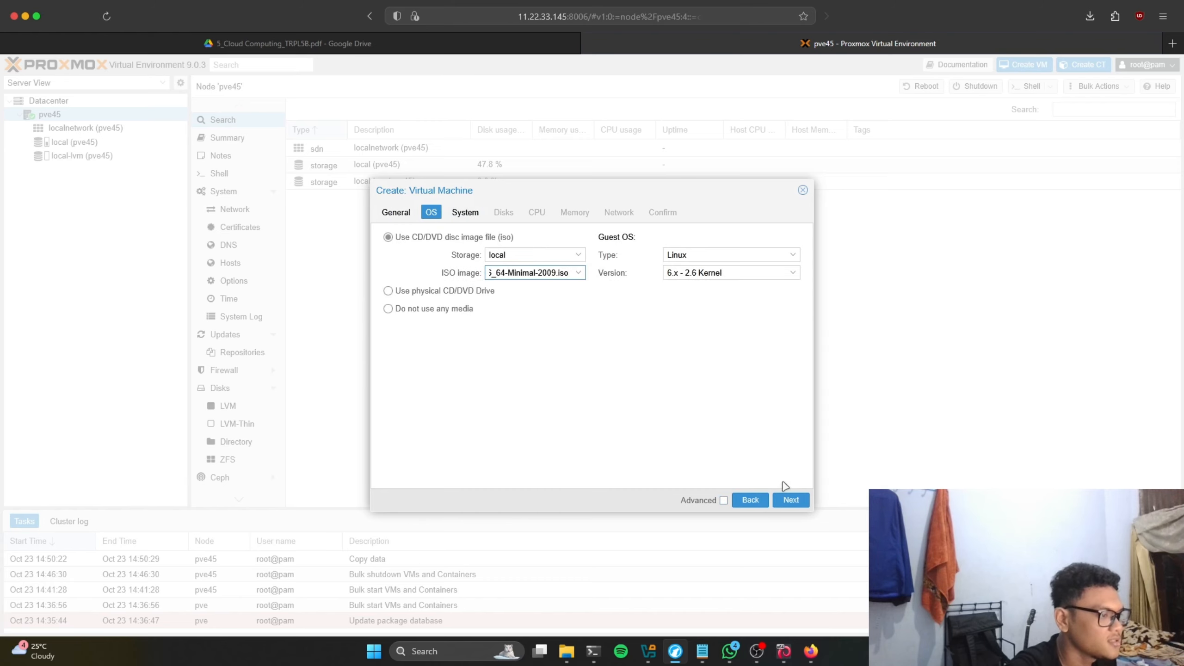
Step: Accept default System, Disks, CPU, Memory and Network settings and finish creating VM 100
click(791, 501)
click(792, 501)
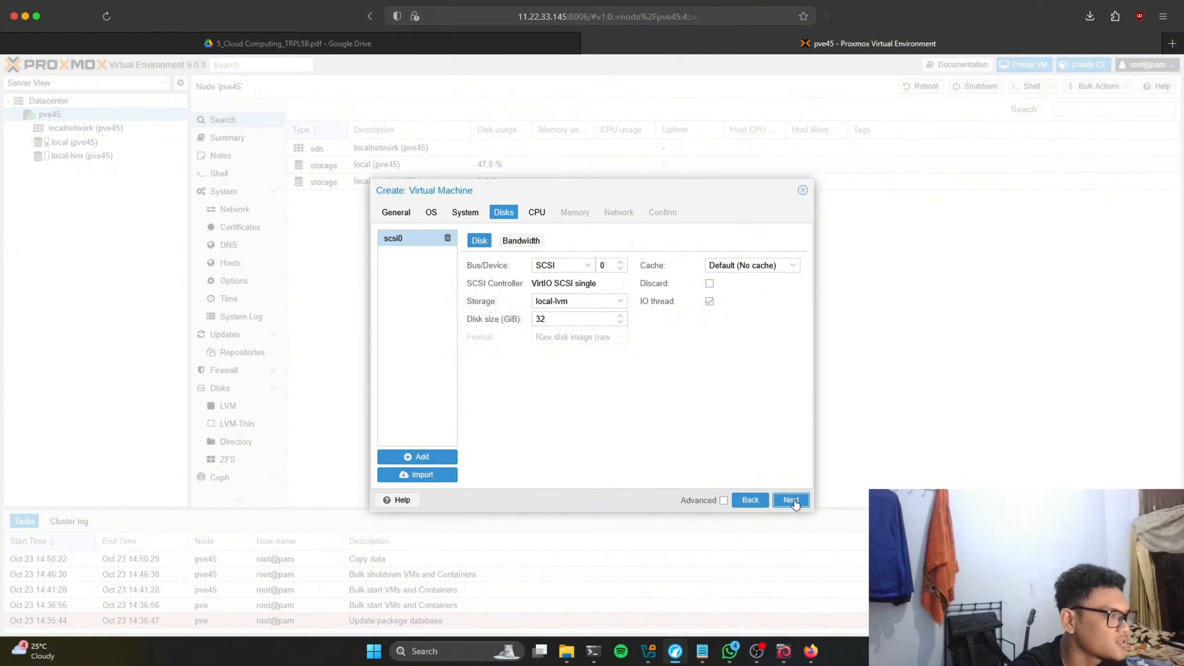
click(792, 501)
click(793, 500)
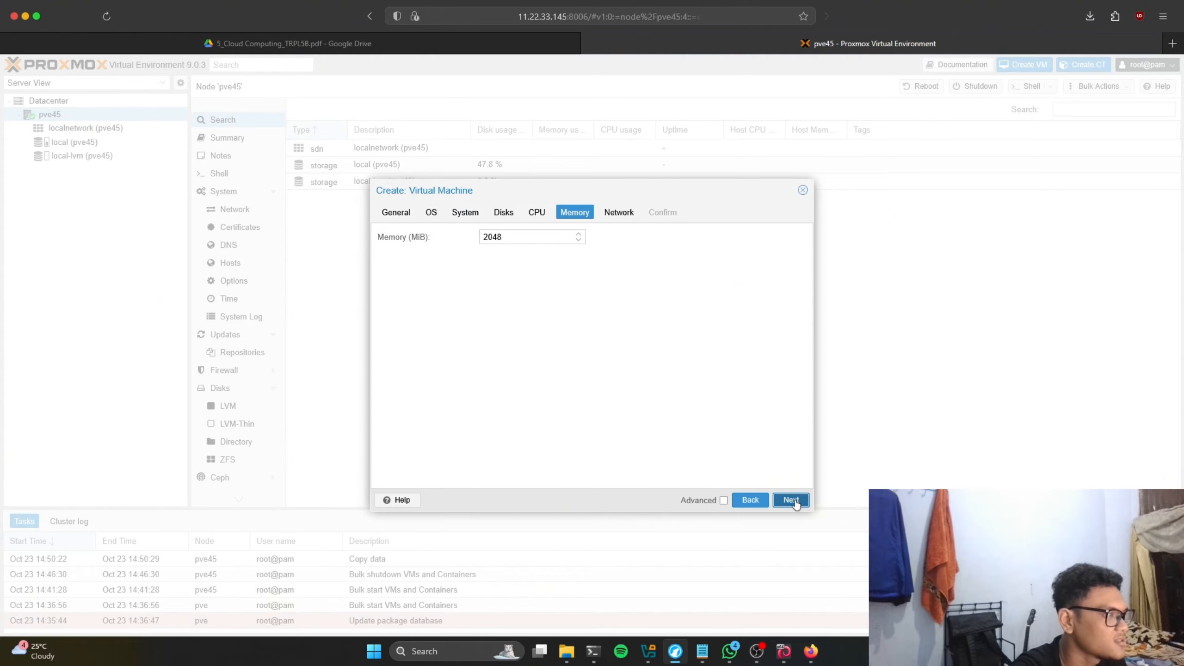
click(792, 500)
click(793, 500)
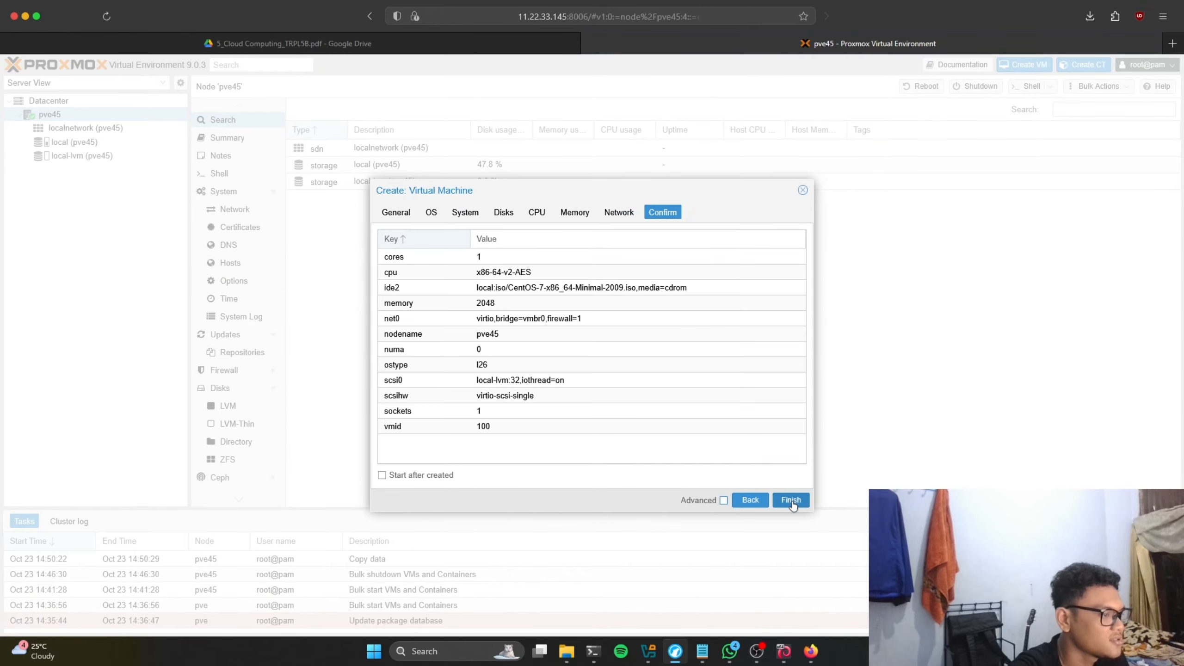
click(791, 500)
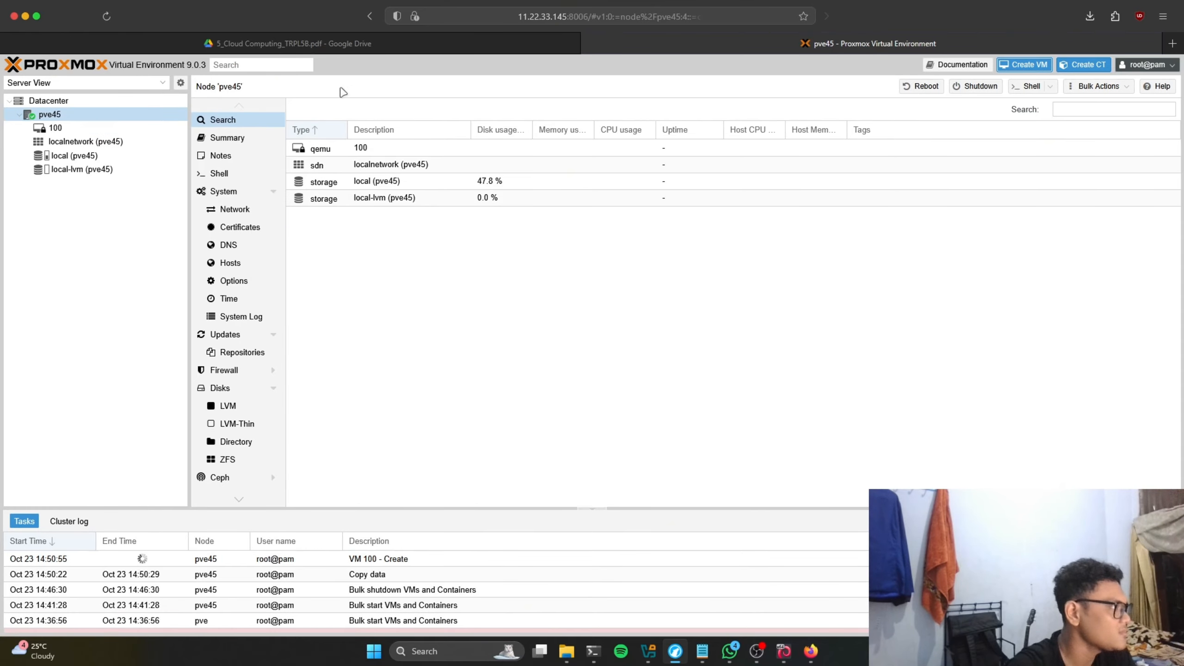
Step: Open VM 100's noVNC console in a new tab, then return to the pve45 tab's Datacenter view
click(55, 129)
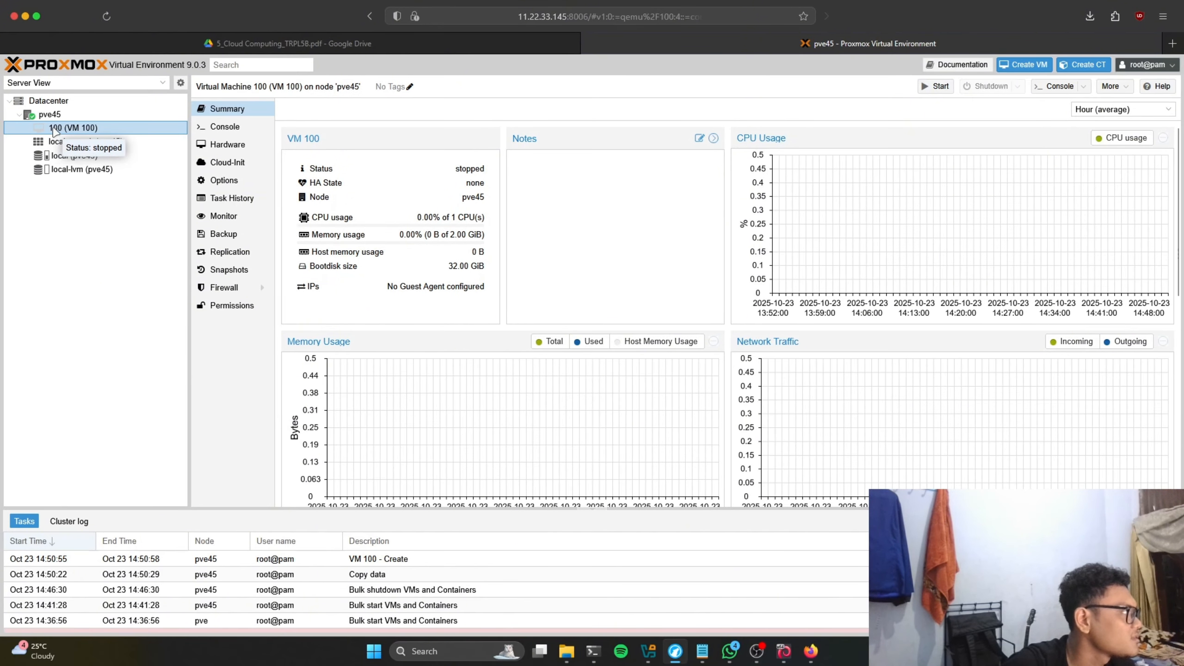
double_click(64, 129)
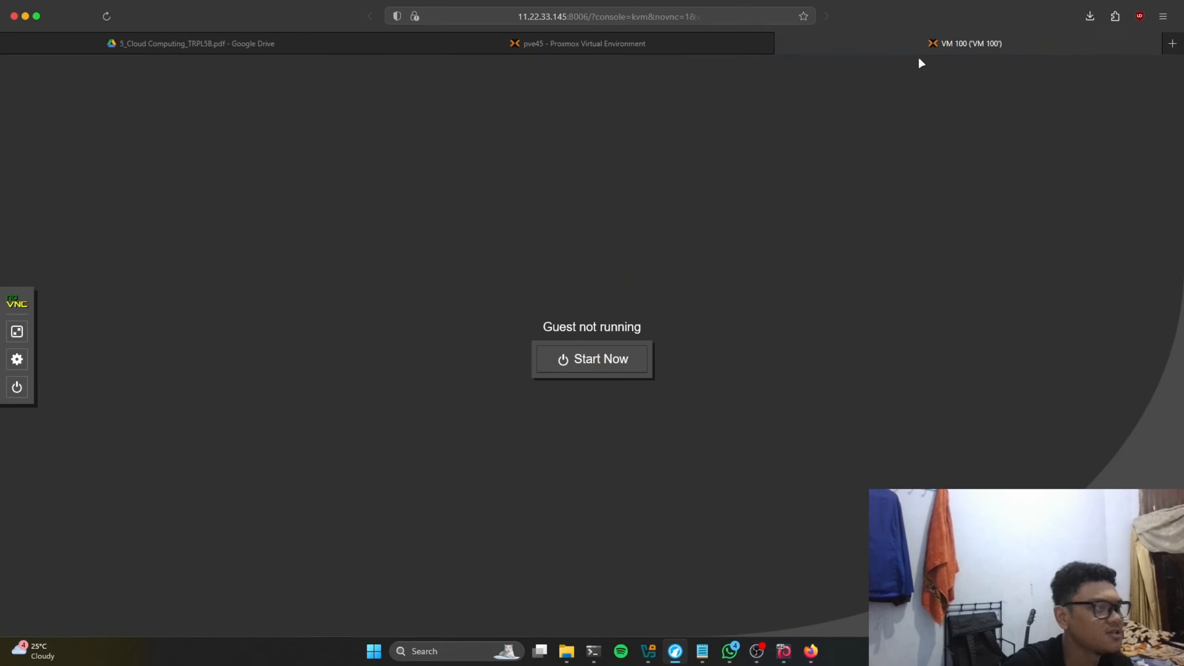
click(593, 47)
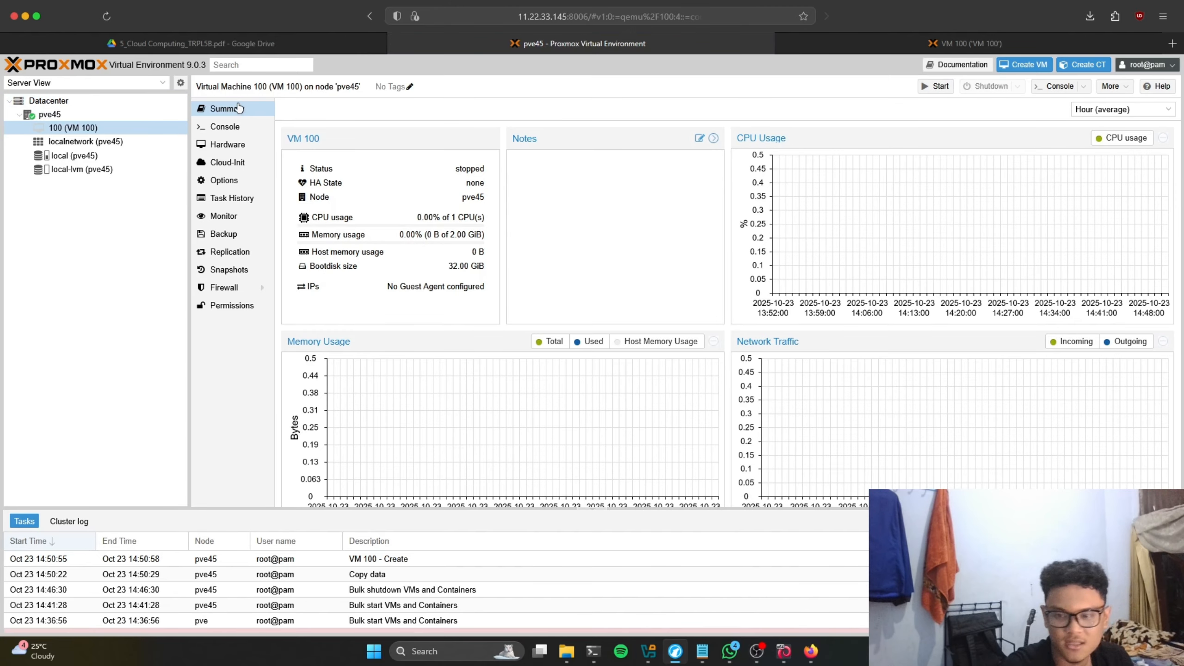
click(37, 102)
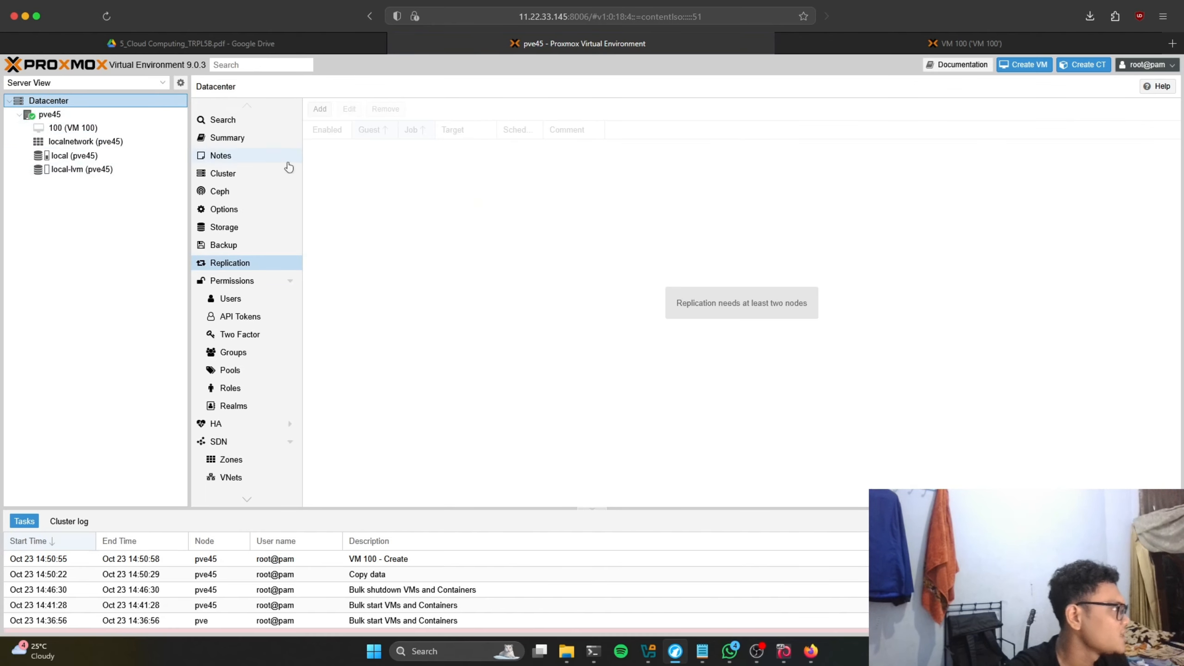
Step: Add a new Datacenter backup job running on node pve45 with local storage
click(273, 246)
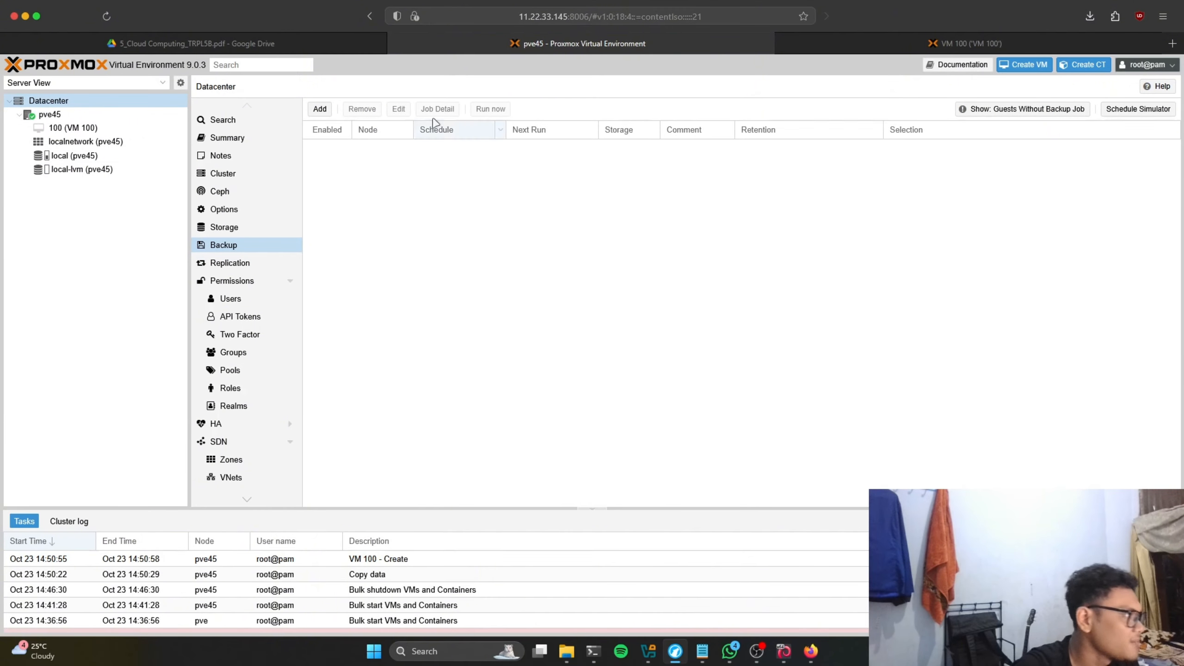
click(321, 110)
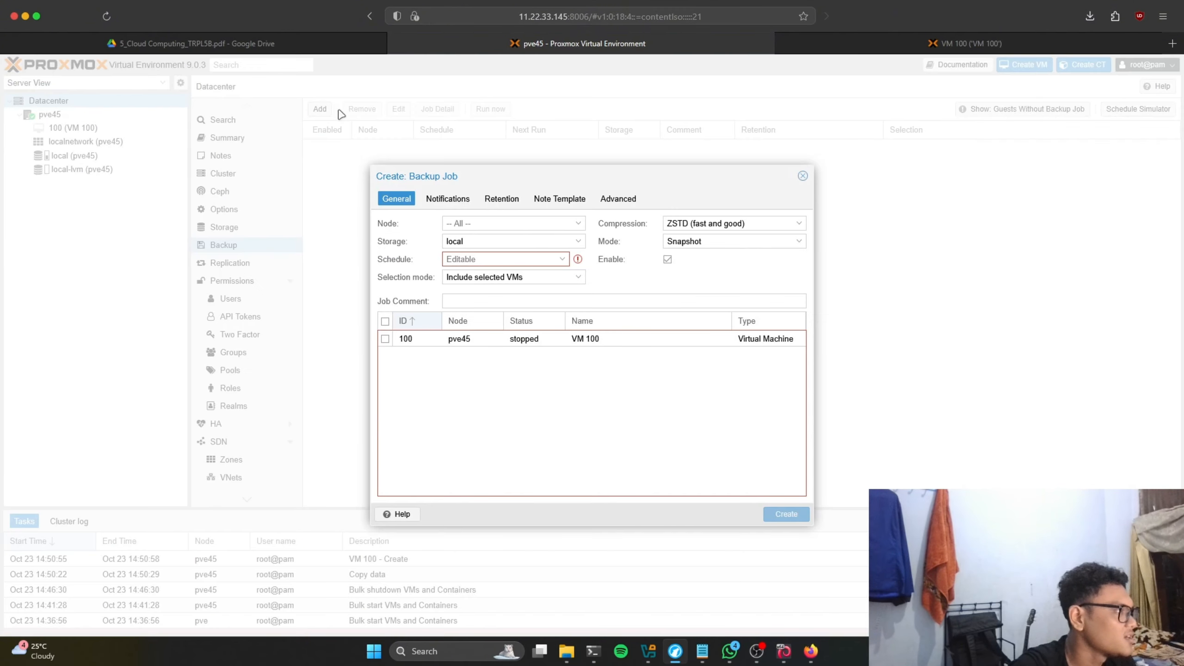
click(520, 216)
click(530, 254)
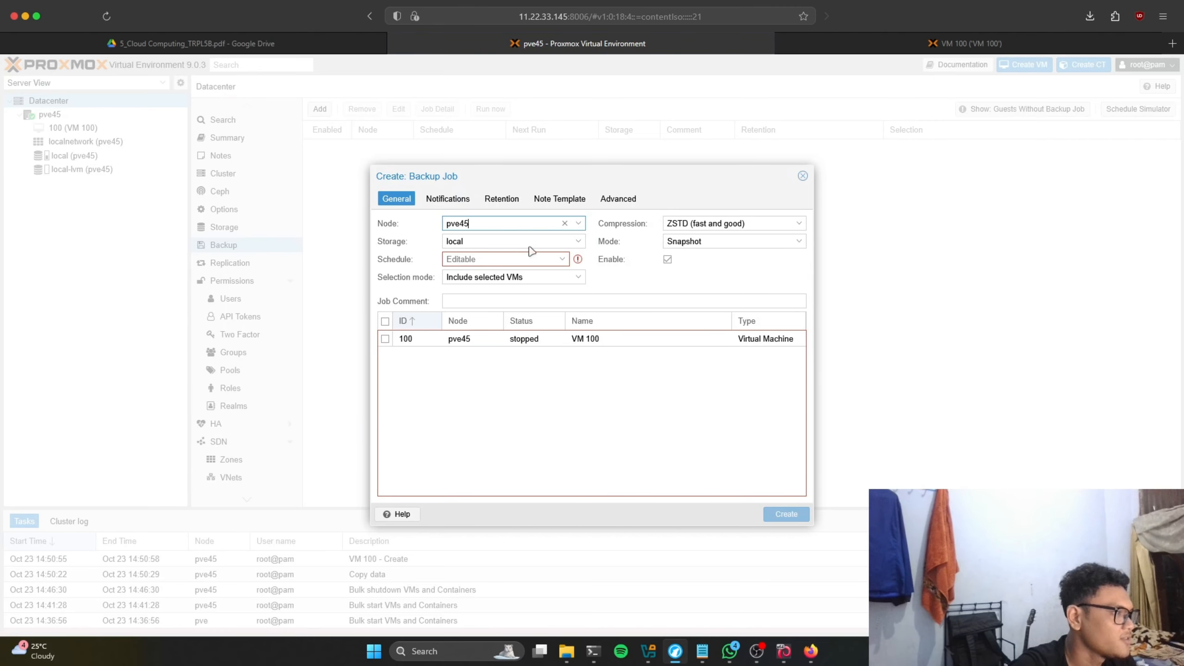
click(525, 243)
click(561, 241)
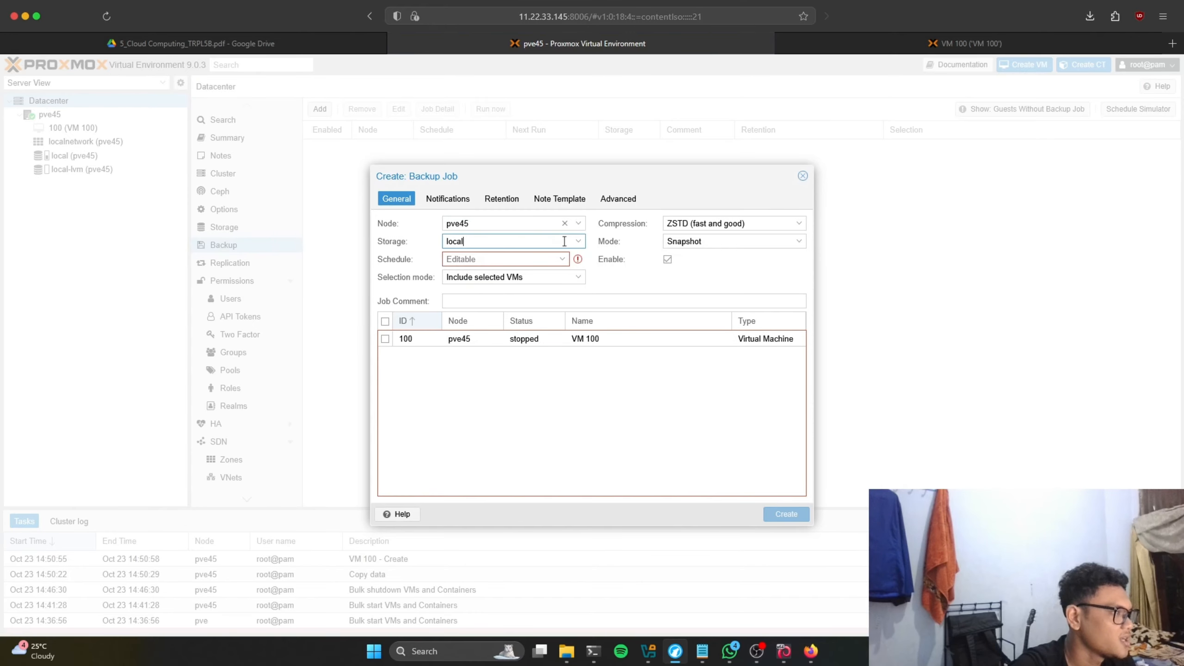
Step: Schedule the job for sun 00:00, set selection mode to All VMs, and create it
click(556, 259)
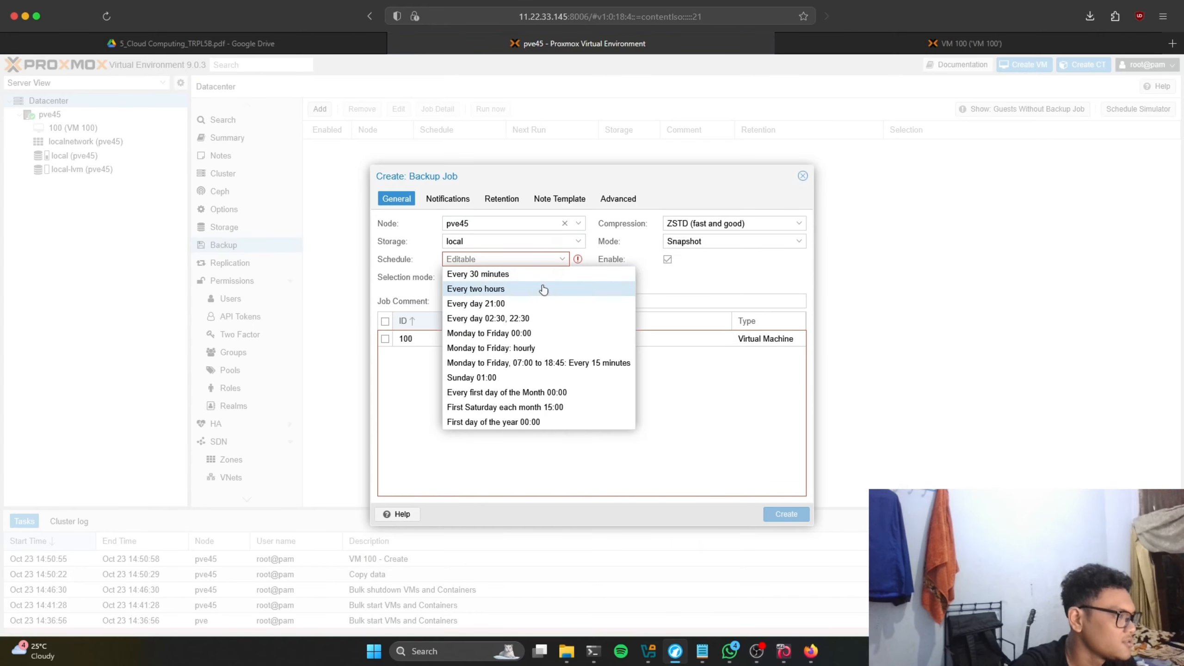
click(263, 44)
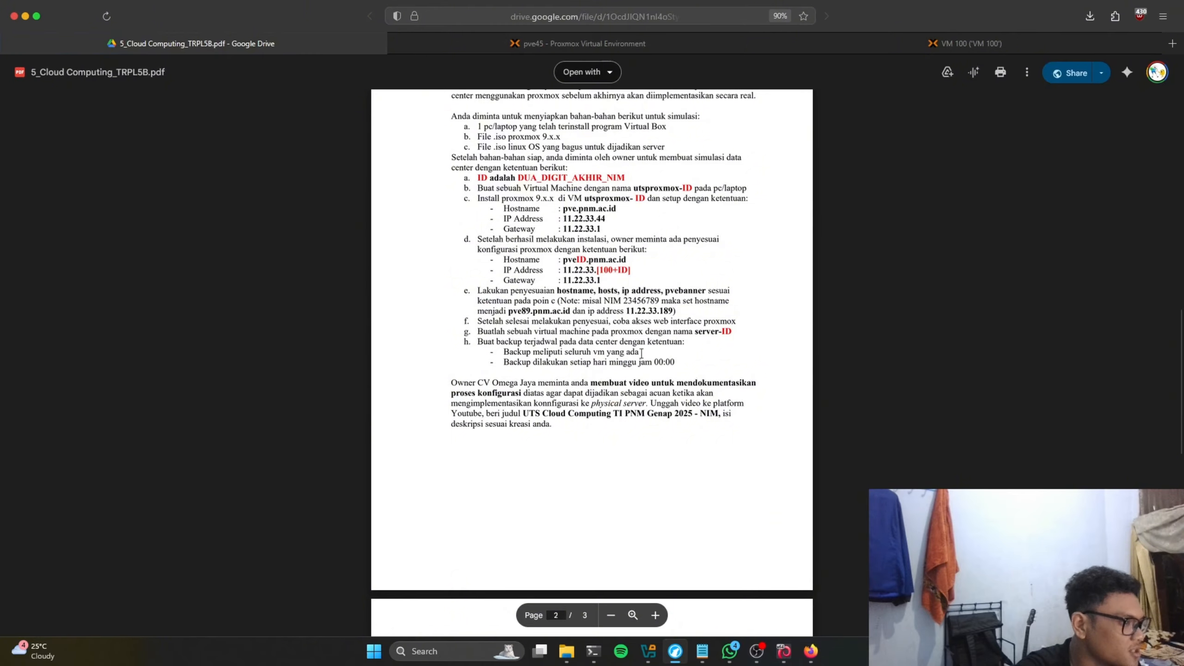
click(489, 43)
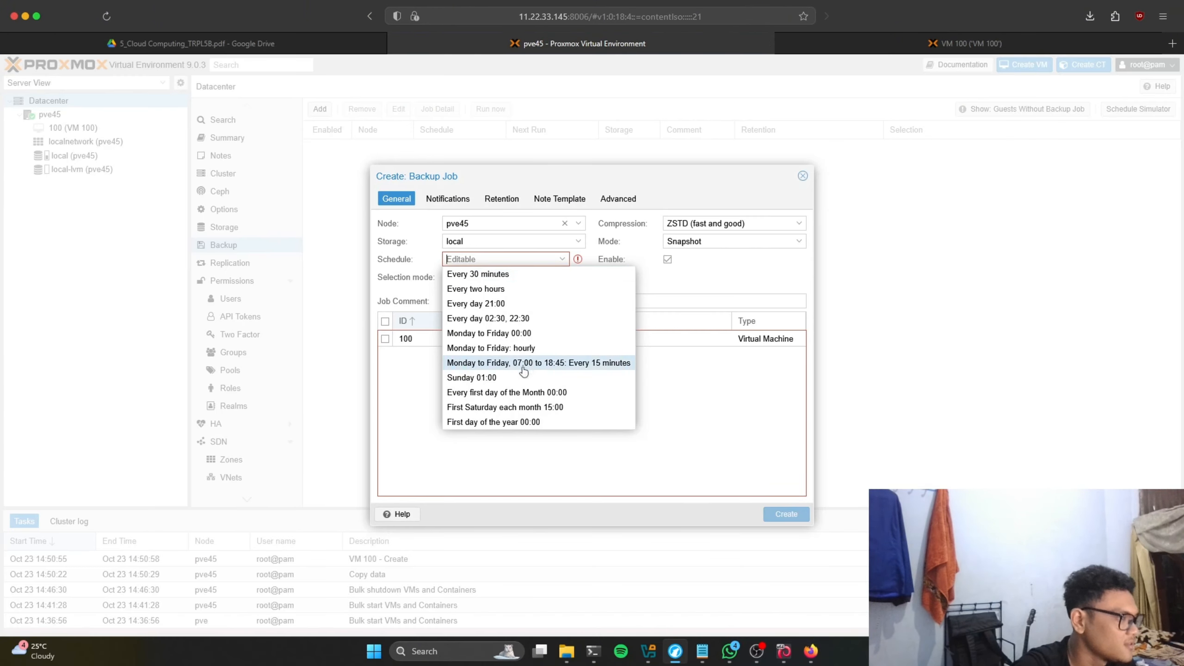
click(481, 379)
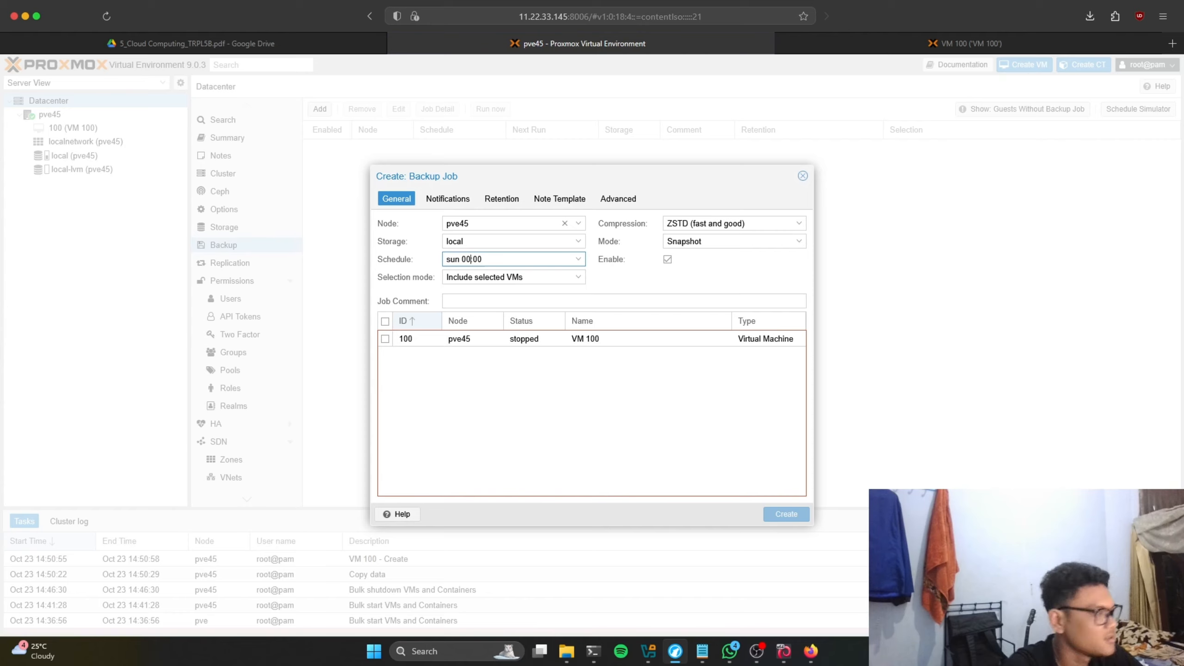
click(556, 276)
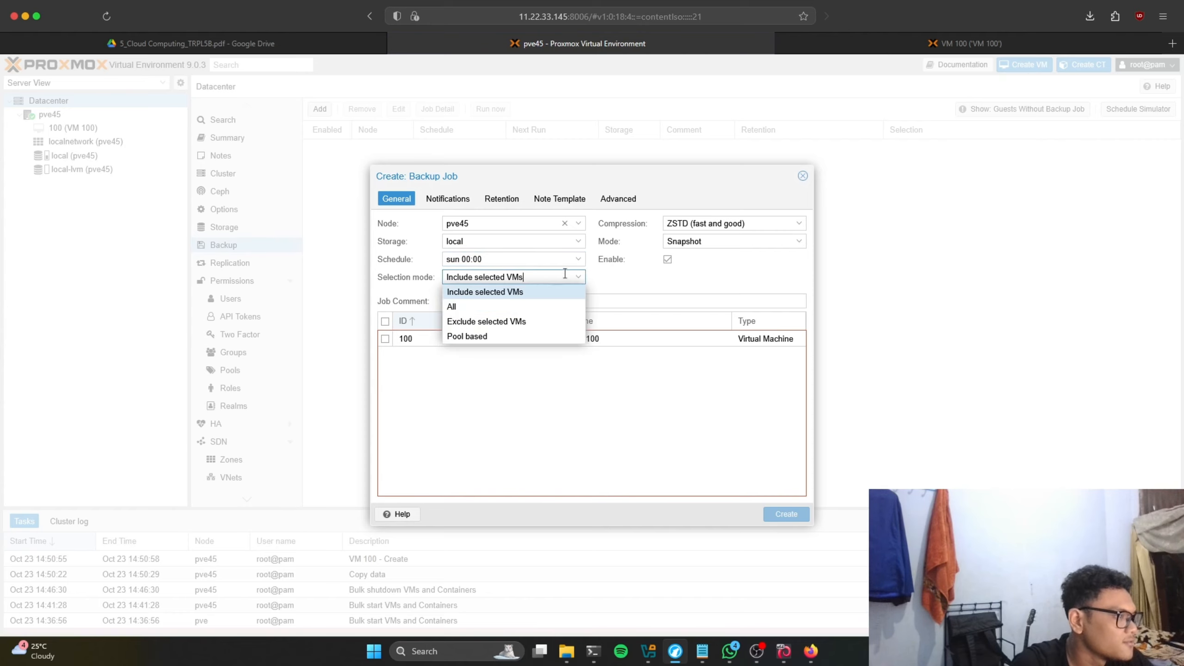
click(498, 308)
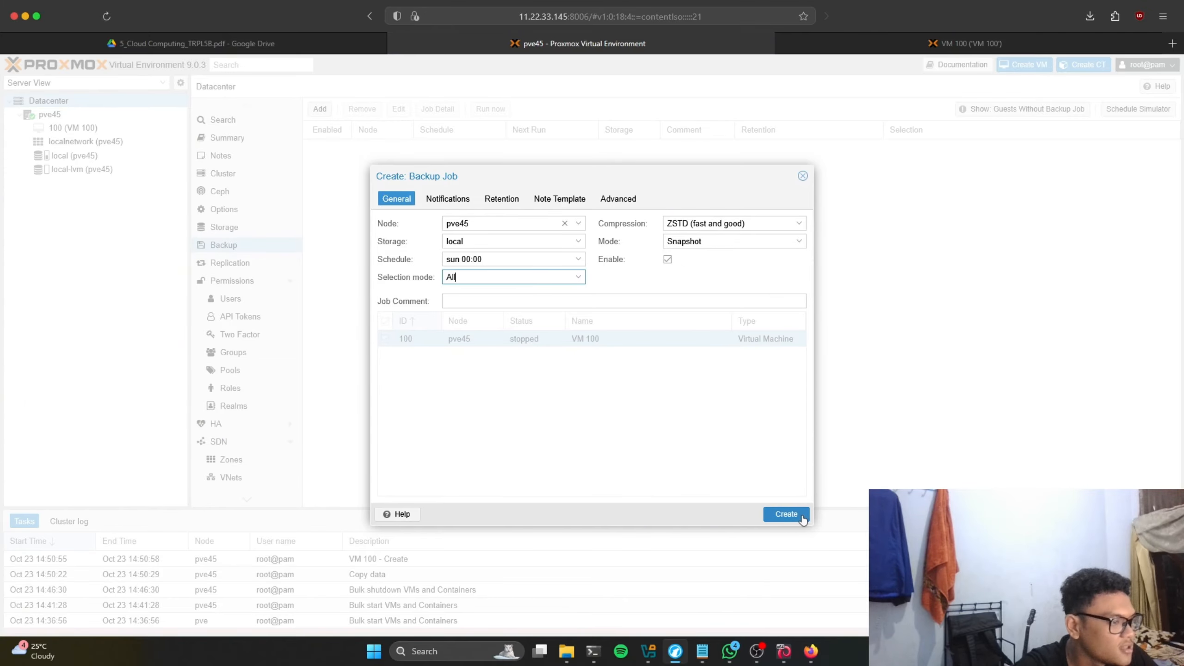
click(787, 513)
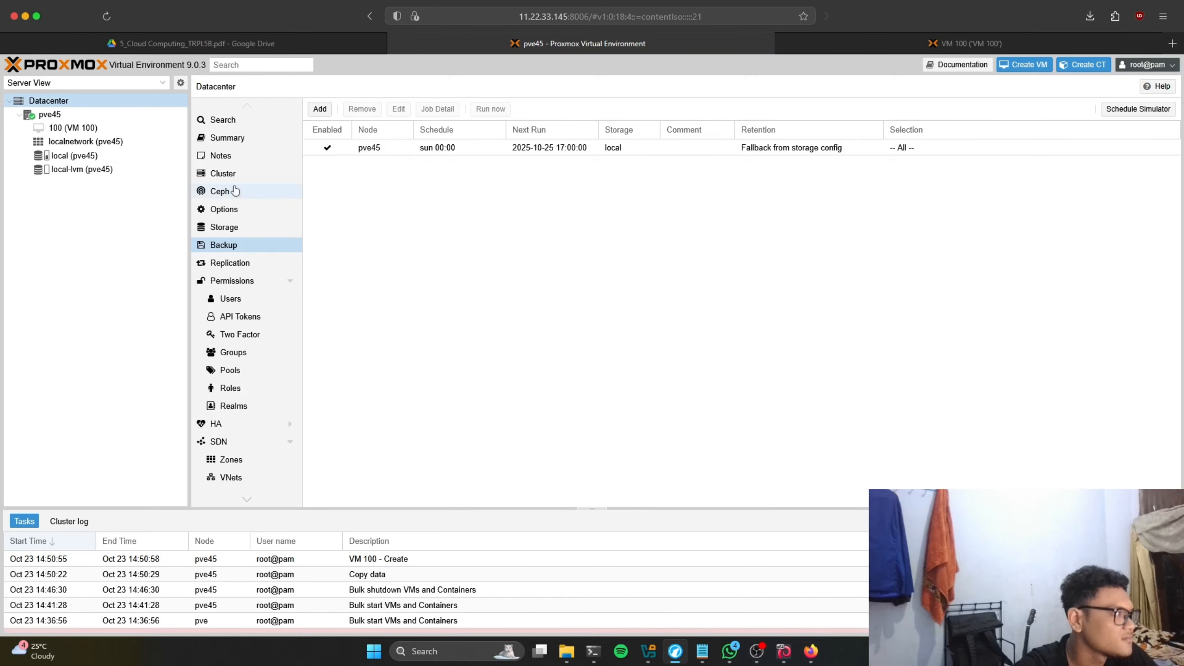
click(235, 41)
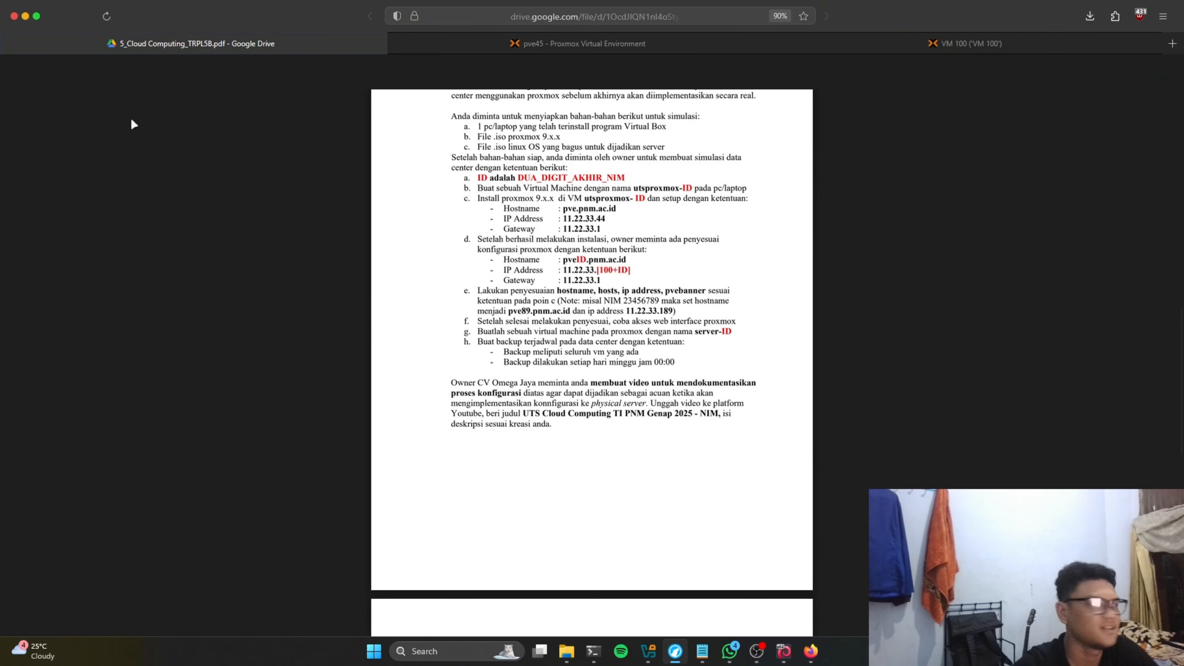
click(435, 41)
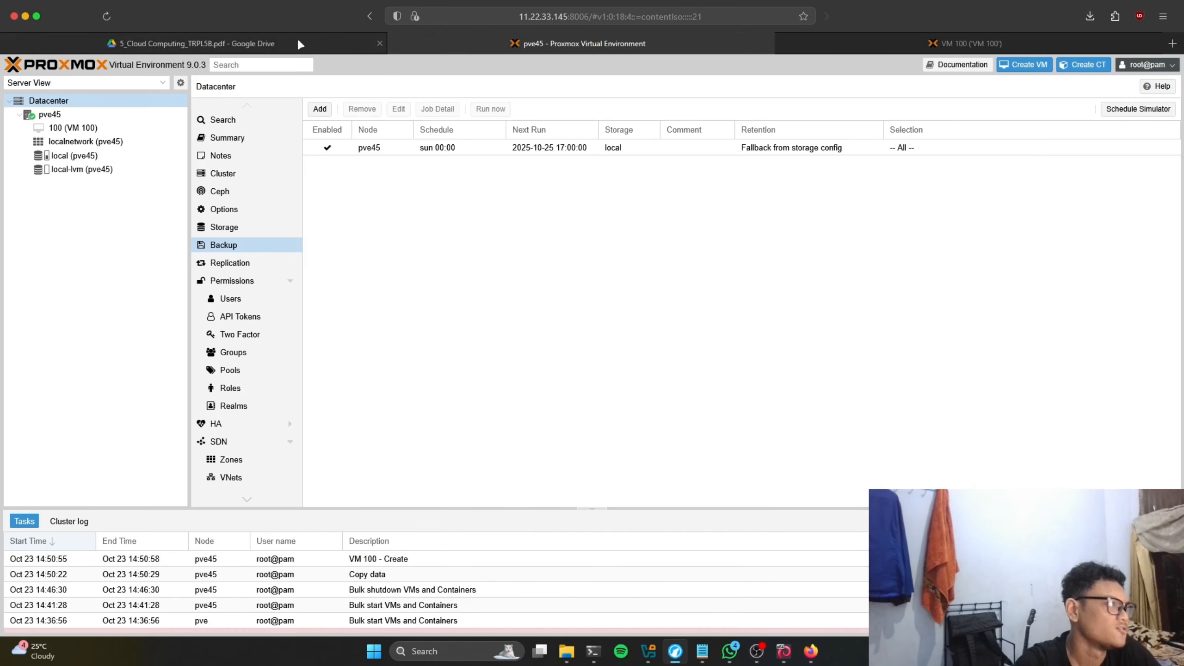
click(300, 44)
click(422, 46)
mouse_move(306, 49)
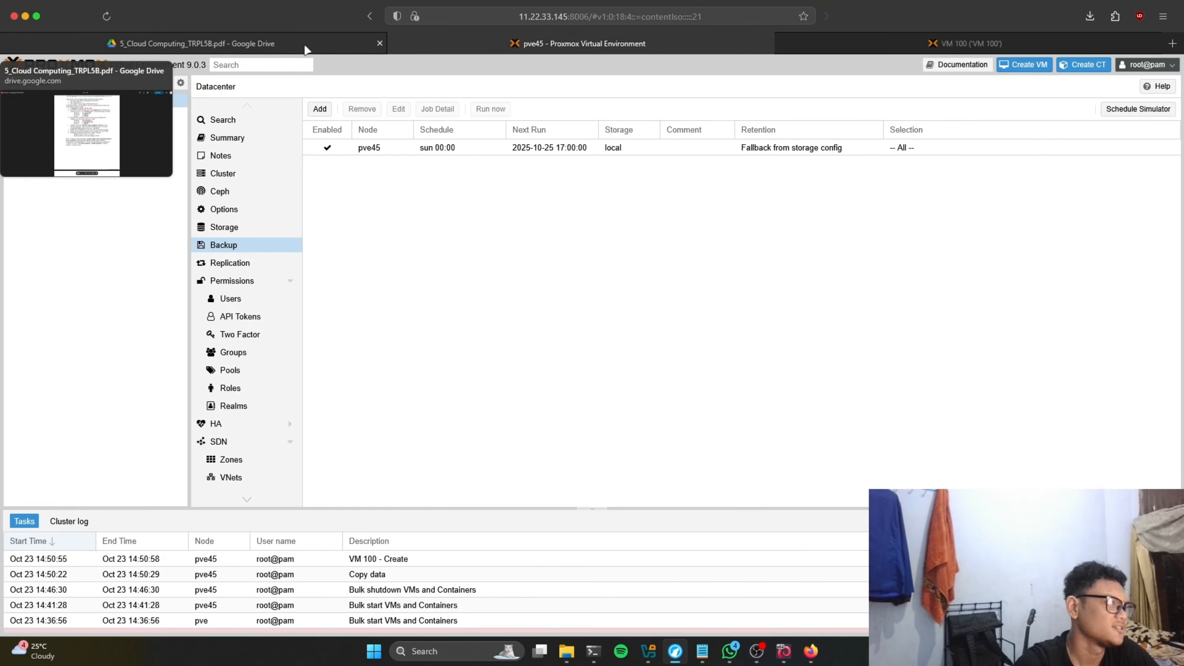
mouse_move(329, 50)
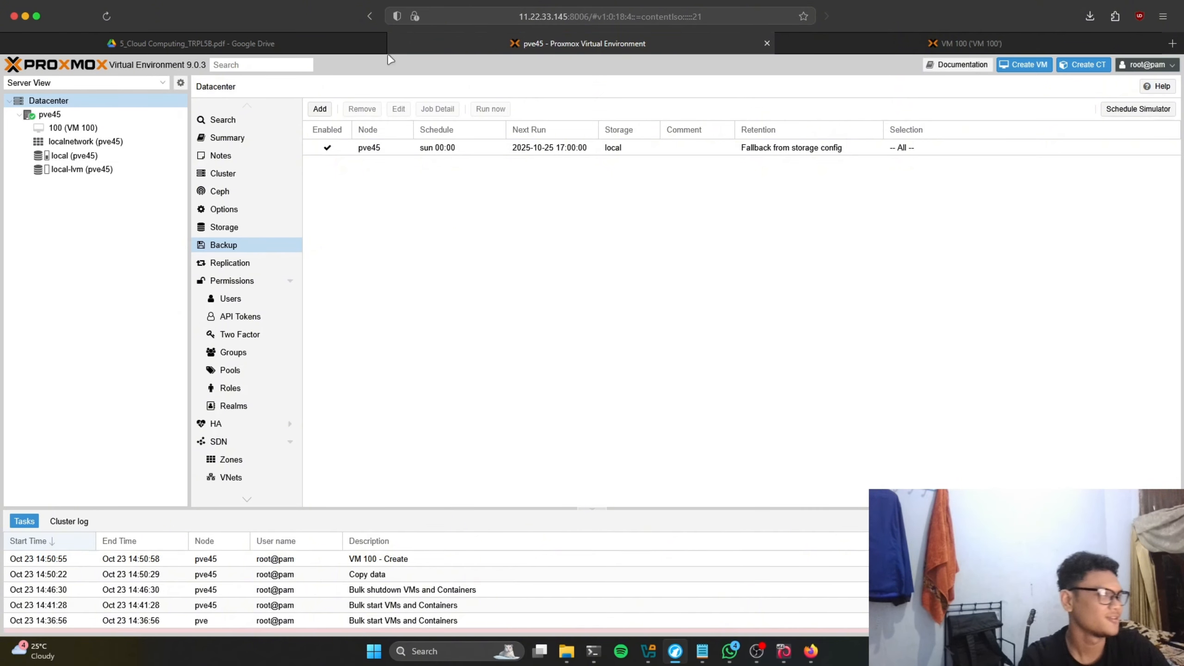
click(294, 44)
click(467, 43)
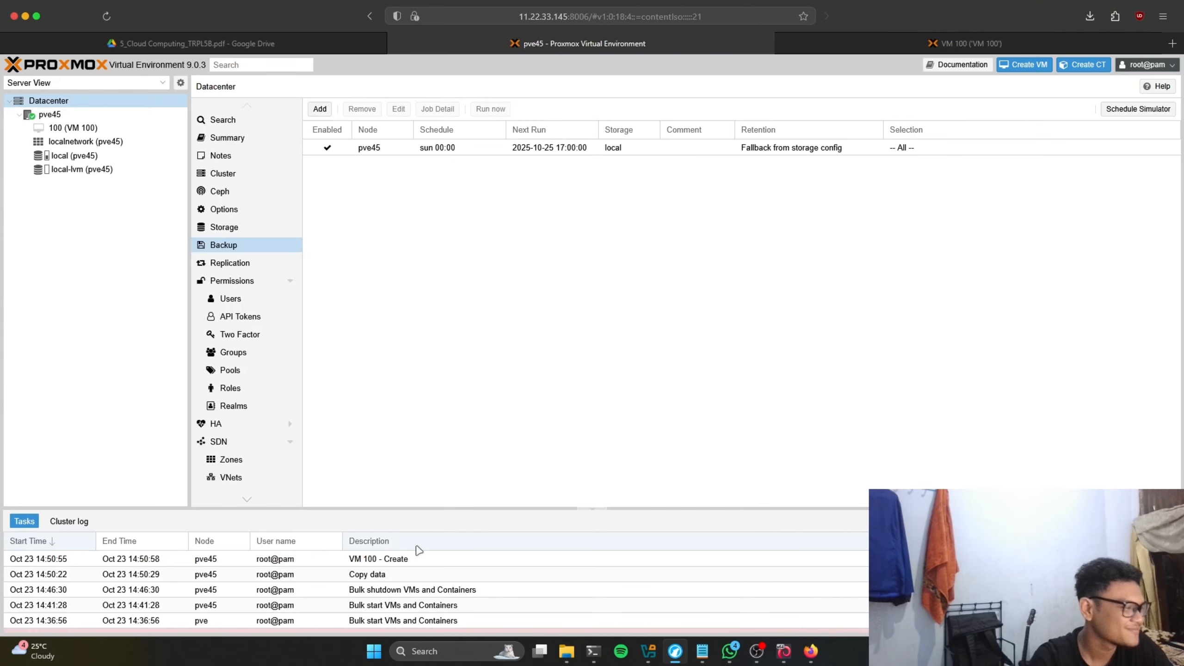